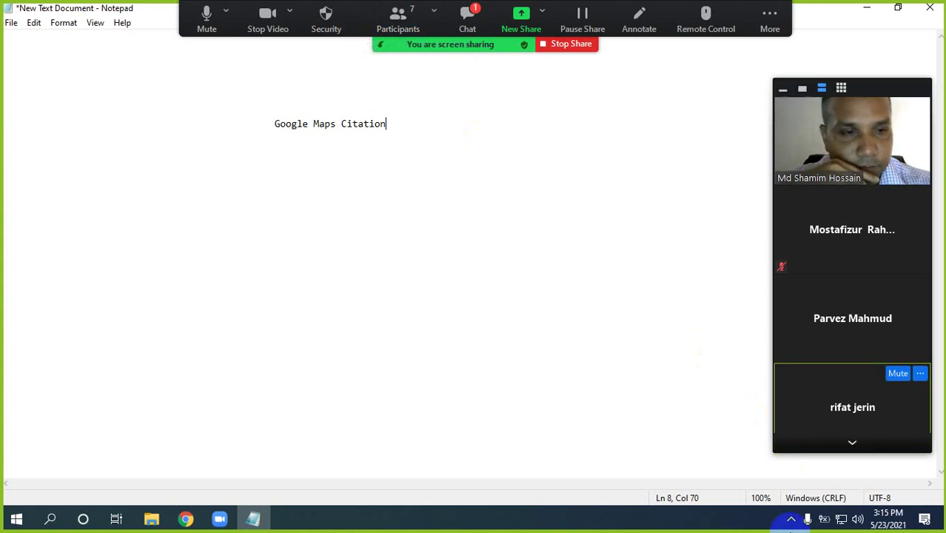
Check the speaker volume, copy the 'Google Maps Citation' heading from the notes, and bring Chrome forward
{"action": "left_click", "coordinate": [858, 519]}
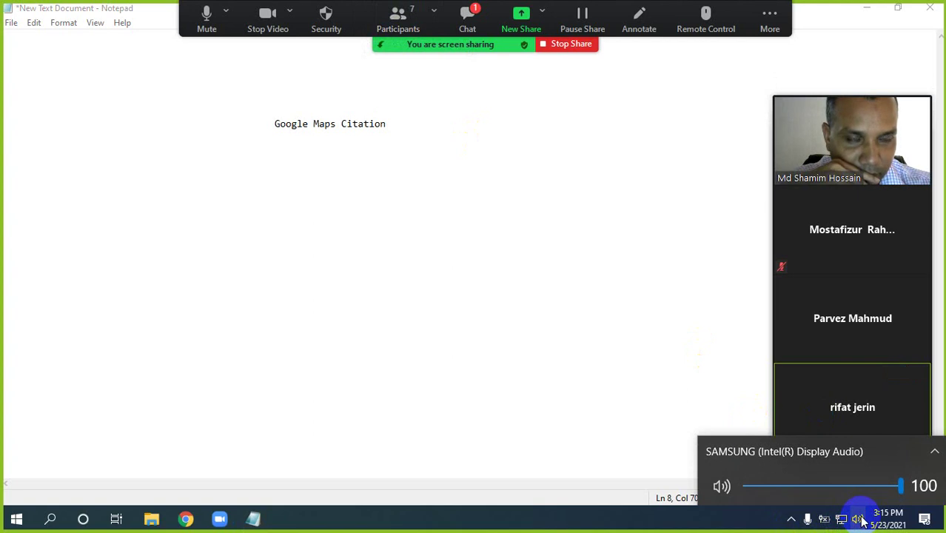
{"action": "left_click", "coordinate": [459, 168]}
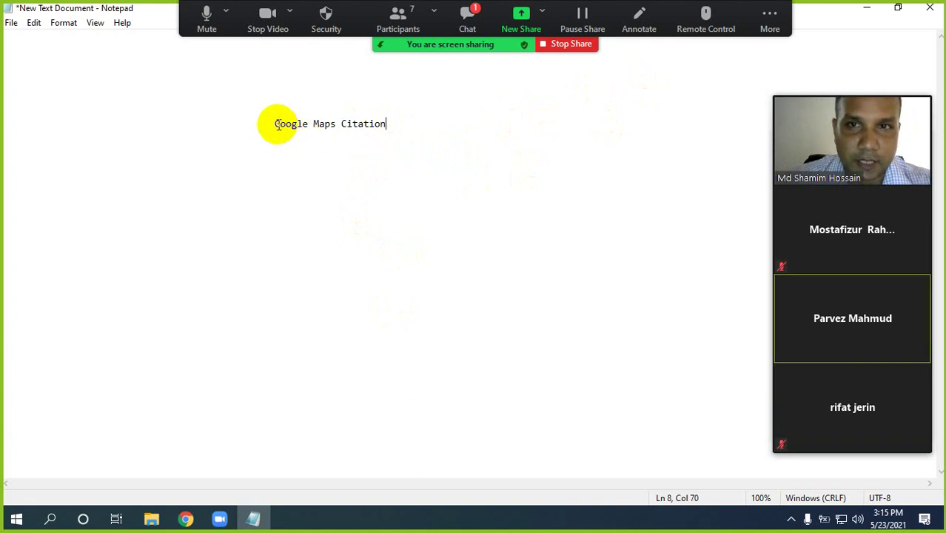
{"action": "double_click", "coordinate": [393, 124]}
{"action": "left_click", "coordinate": [271, 133]}
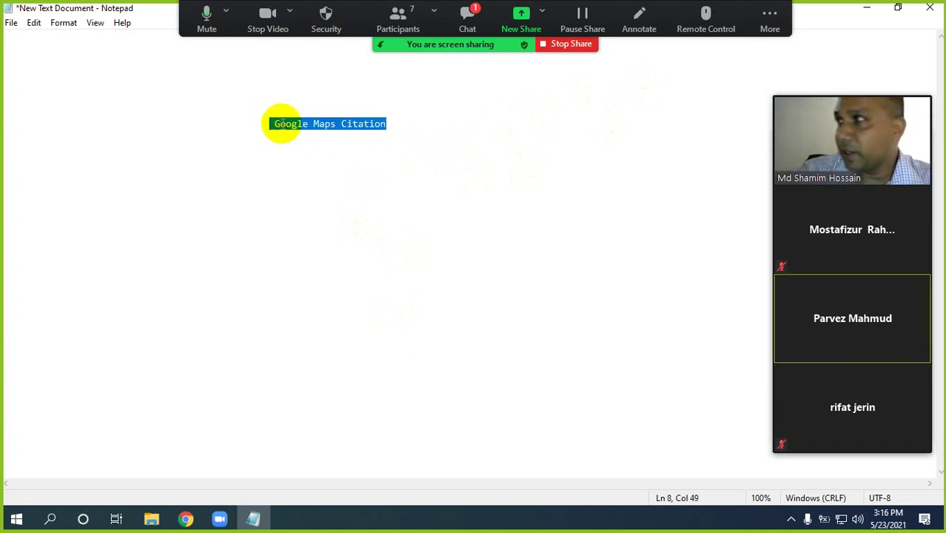
{"action": "left_click", "coordinate": [187, 520]}
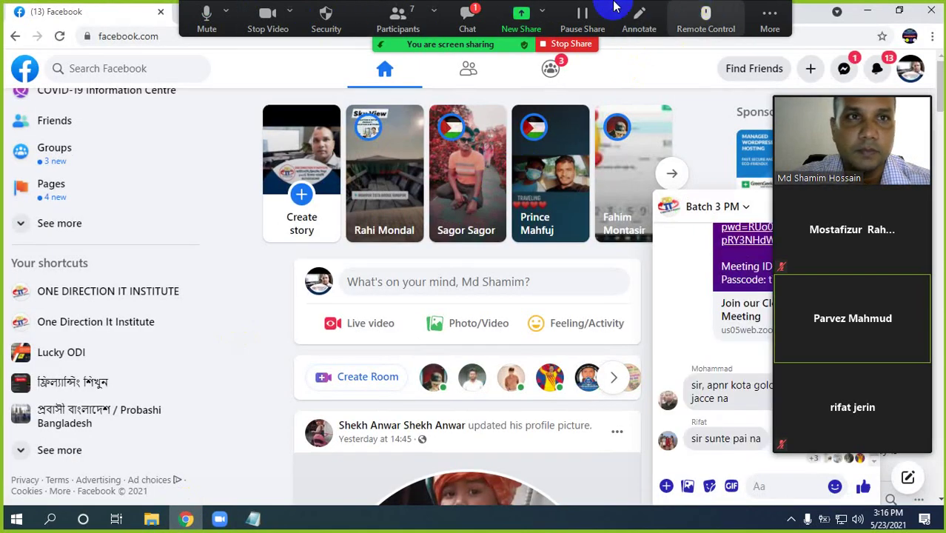
In a new tab, search the pasted 'Google Maps Citation' phrase and preview the first image result
{"action": "left_click_drag", "start_coordinate": [489, 46], "coordinate": [474, 529]}
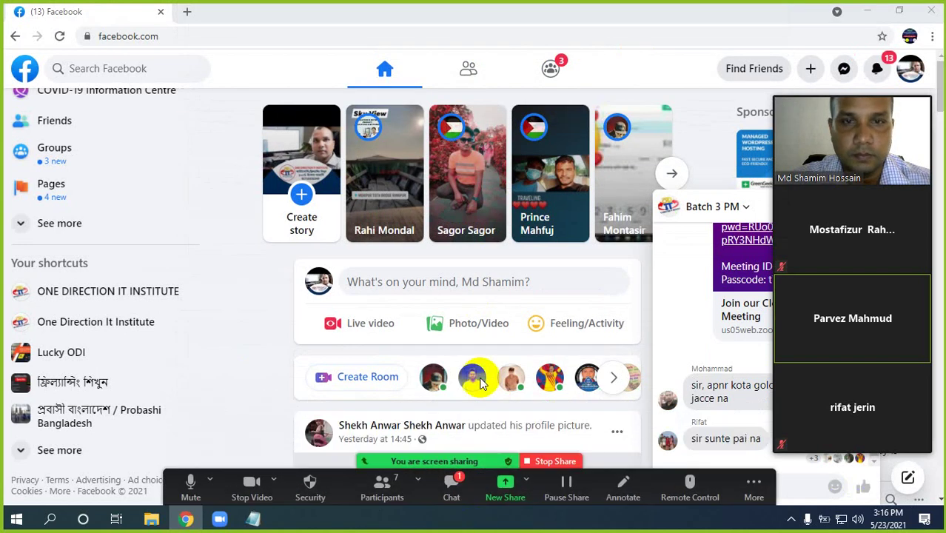
{"action": "left_click", "coordinate": [187, 12]}
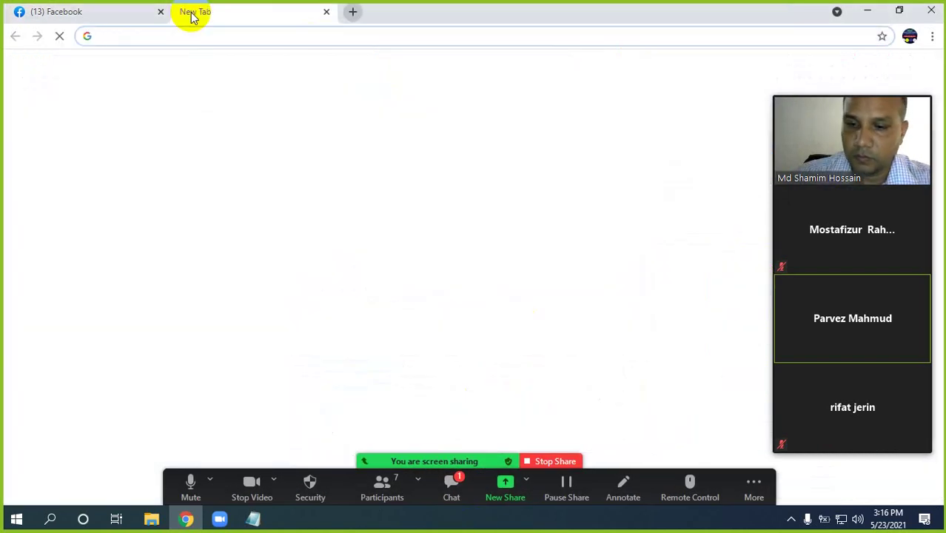
{"action": "type", "text": "Google Maps Citation"}
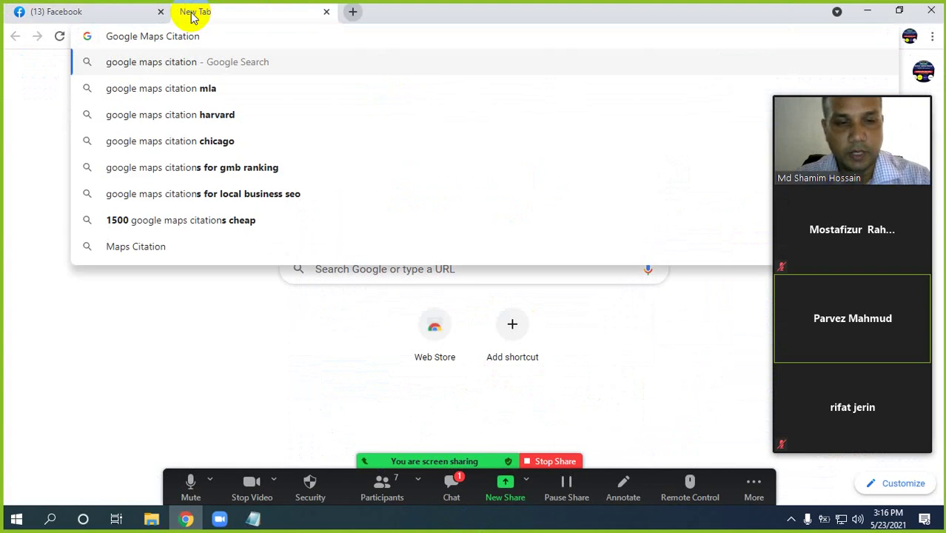
{"action": "key", "text": "Return"}
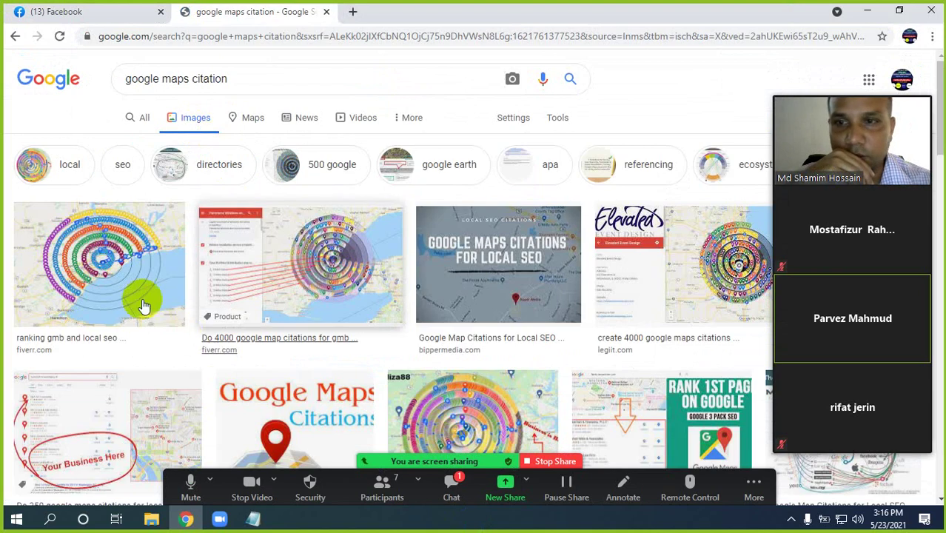
{"action": "left_click", "coordinate": [108, 271]}
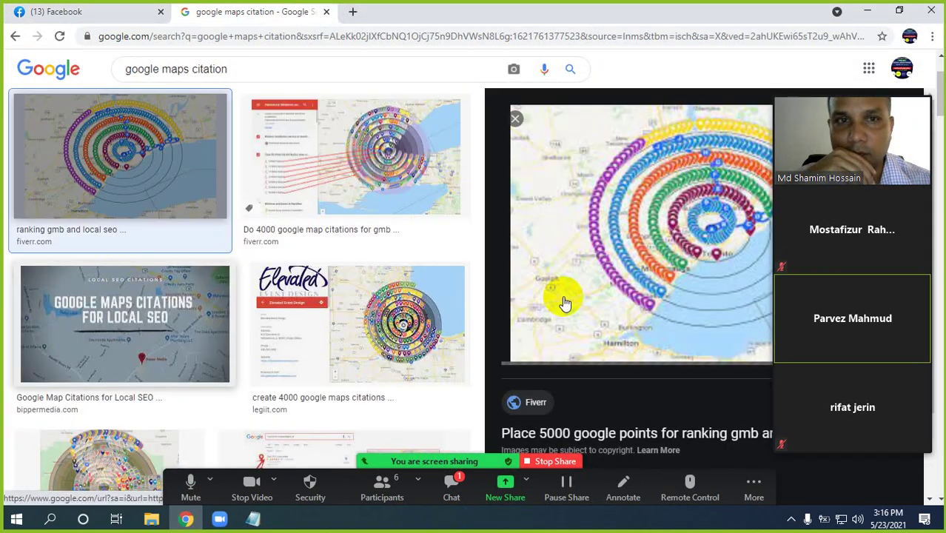
Search for 'google maps' in another new tab
{"action": "left_click", "coordinate": [352, 12]}
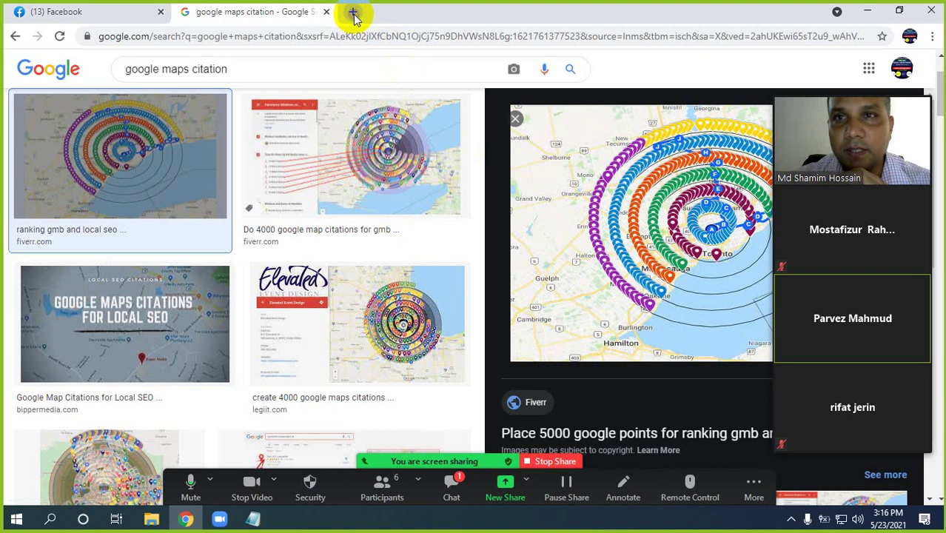
{"action": "type", "text": "goo"}
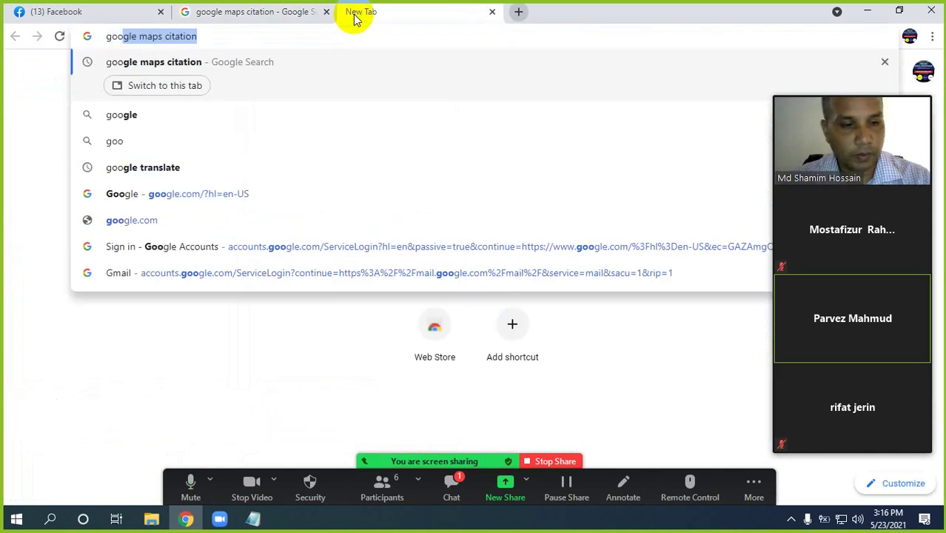
{"action": "key", "text": "End"}
{"action": "key", "text": "BackSpace"}
{"action": "key", "text": "BackSpace"}
{"action": "key", "text": "BackSpace"}
{"action": "key", "text": "BackSpace"}
{"action": "key", "text": "BackSpace"}
{"action": "key", "text": "BackSpace"}
{"action": "key", "text": "BackSpace"}
{"action": "key", "text": "BackSpace"}
{"action": "key", "text": "BackSpace"}
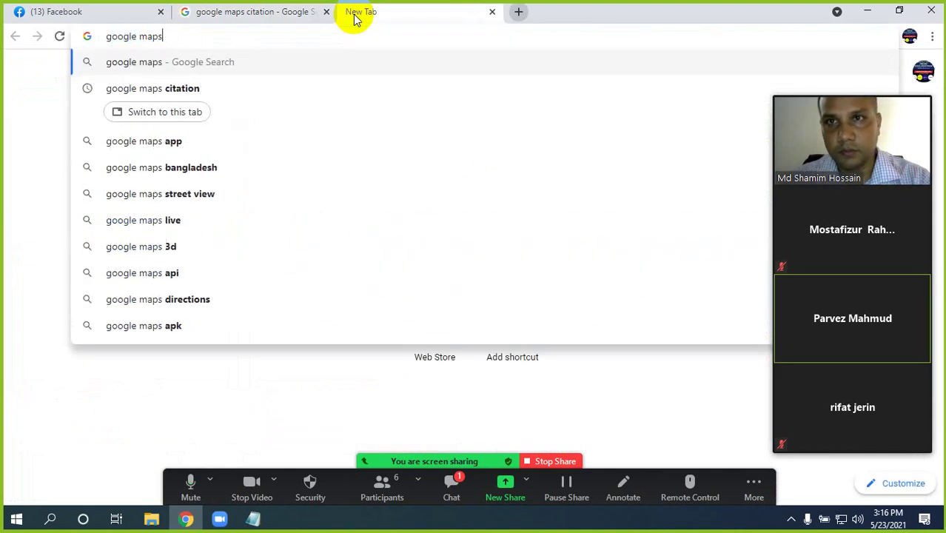
{"action": "key", "text": "Return"}
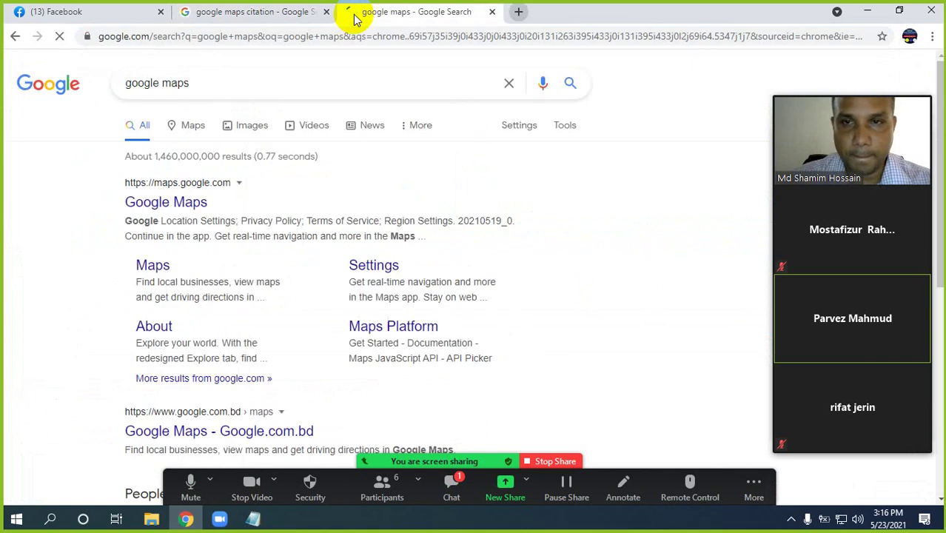
Open the Google Maps site, then preview the Facebook and Fiverr 35,000 citation image examples
{"action": "left_click", "coordinate": [165, 202]}
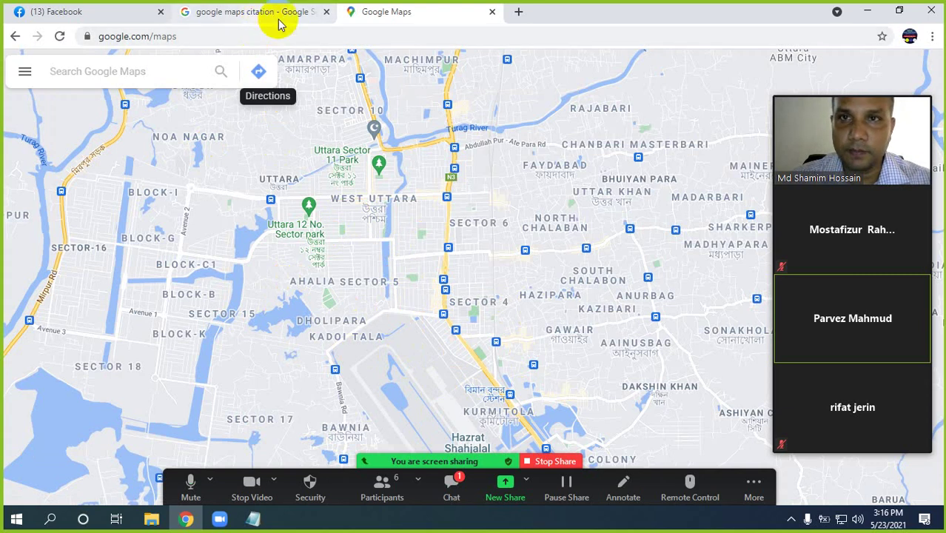
{"action": "left_click", "coordinate": [255, 12]}
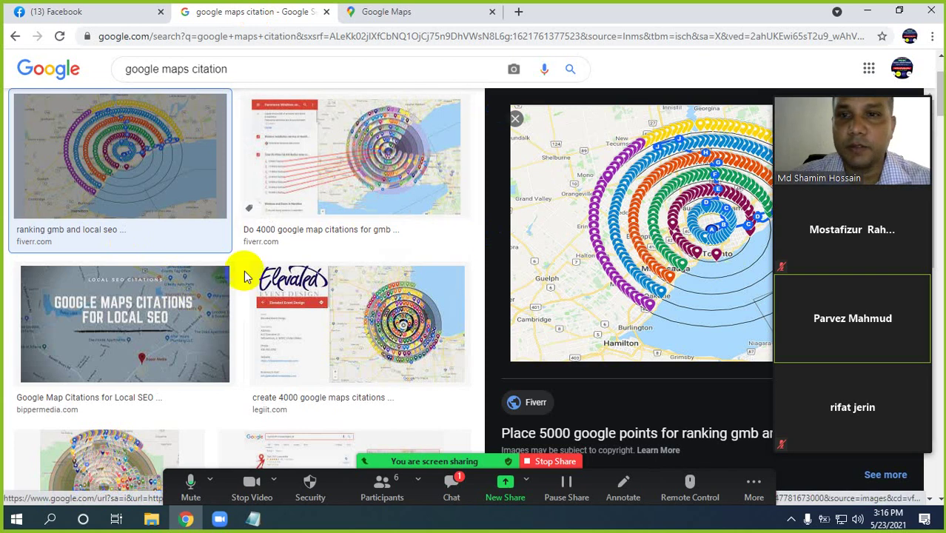
{"action": "scroll", "coordinate": [237, 274], "scroll_direction": "down", "scroll_amount": 3}
{"action": "left_click", "coordinate": [108, 296]}
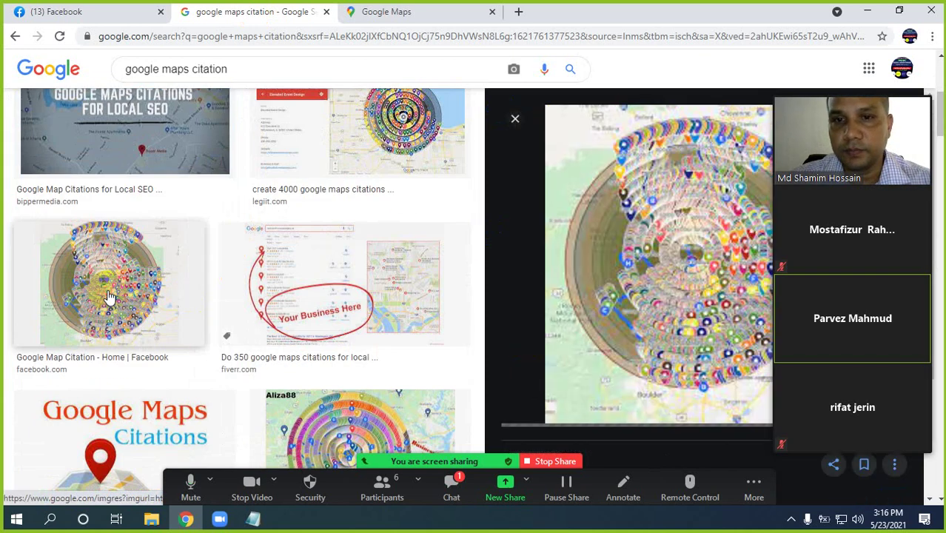
{"action": "scroll", "coordinate": [322, 283], "scroll_direction": "down", "scroll_amount": 5}
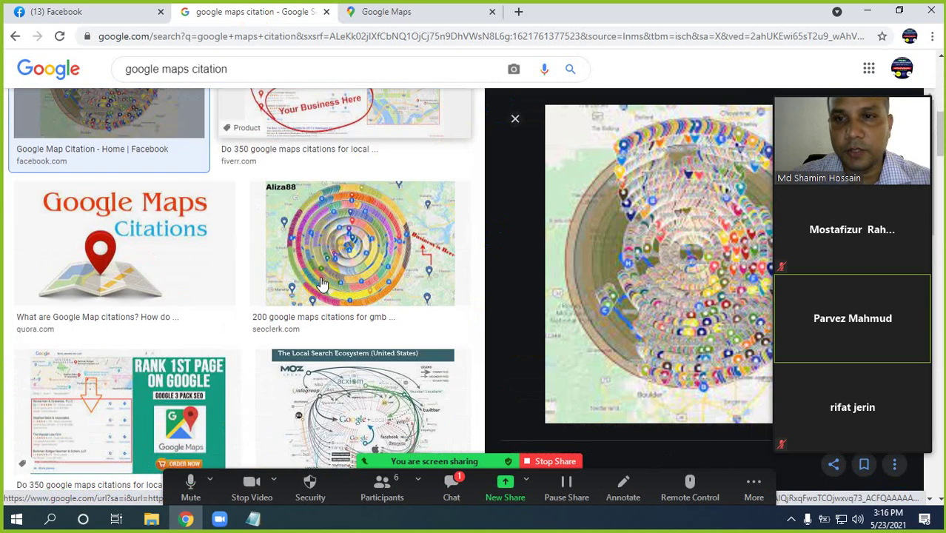
{"action": "left_click", "coordinate": [338, 359]}
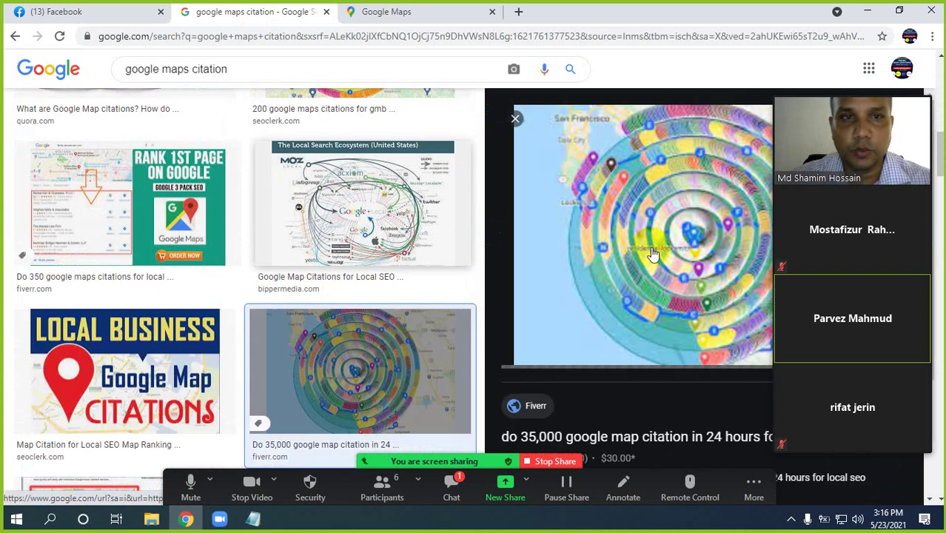
Preview more citation maps: Fiverr's grey-ring map, the yellow Google Map Citation graphic, and Legiit's example
{"action": "scroll", "coordinate": [325, 304], "scroll_direction": "down", "scroll_amount": 3}
{"action": "scroll", "coordinate": [329, 292], "scroll_direction": "down", "scroll_amount": 1}
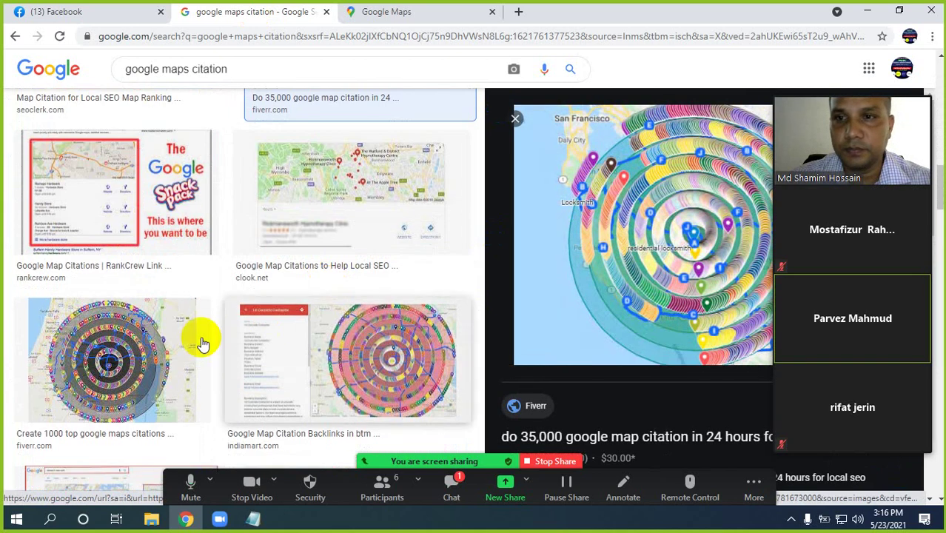
{"action": "left_click", "coordinate": [201, 338]}
{"action": "scroll", "coordinate": [343, 291], "scroll_direction": "down", "scroll_amount": 5}
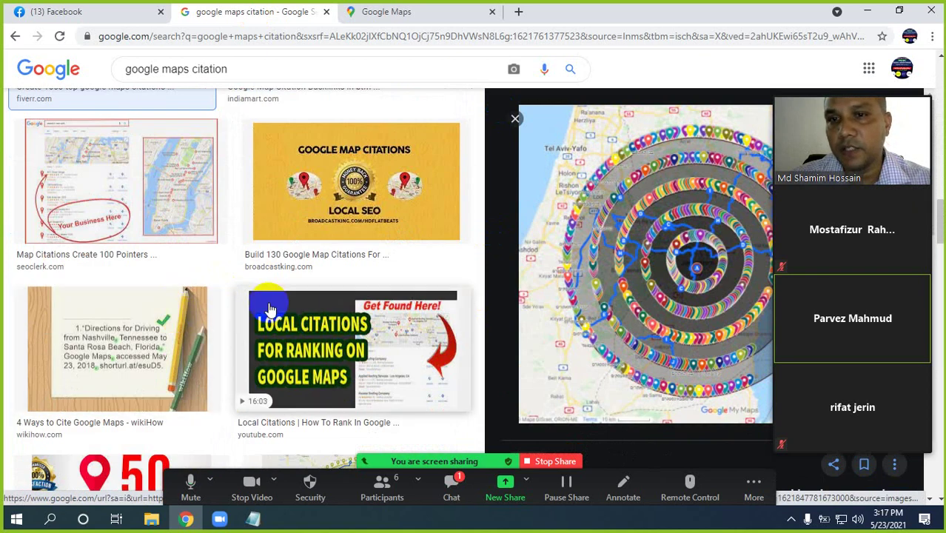
{"action": "scroll", "coordinate": [268, 306], "scroll_direction": "down", "scroll_amount": 3}
{"action": "left_click", "coordinate": [354, 325]}
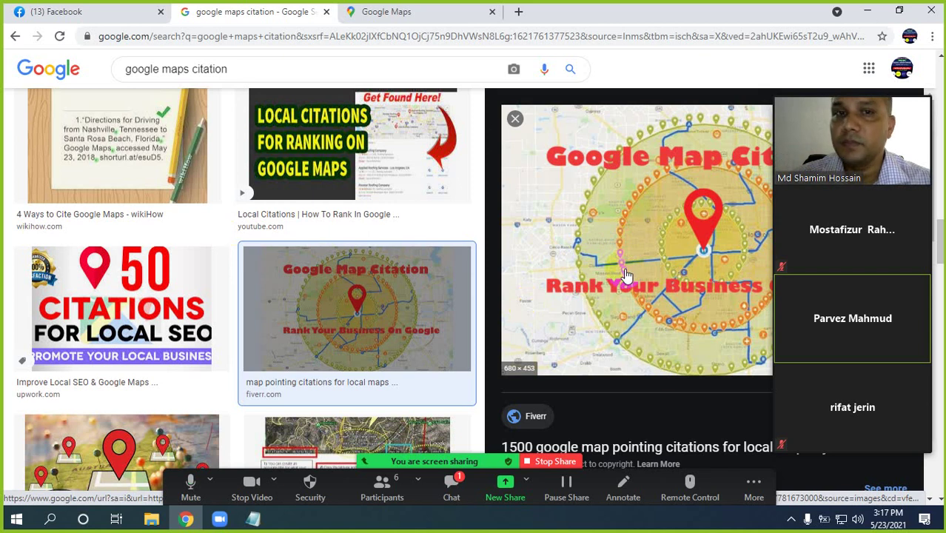
{"action": "scroll", "coordinate": [289, 314], "scroll_direction": "down", "scroll_amount": 3}
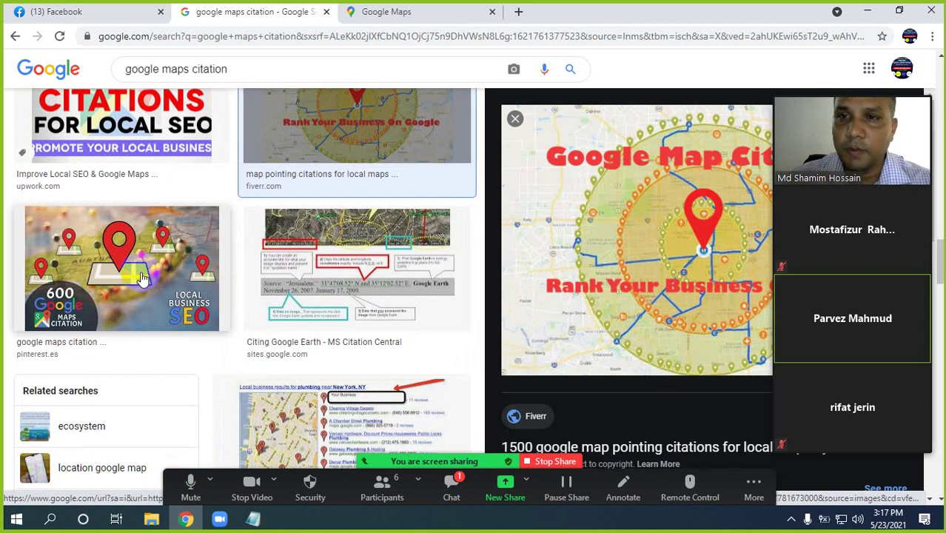
{"action": "scroll", "coordinate": [274, 283], "scroll_direction": "down", "scroll_amount": 6}
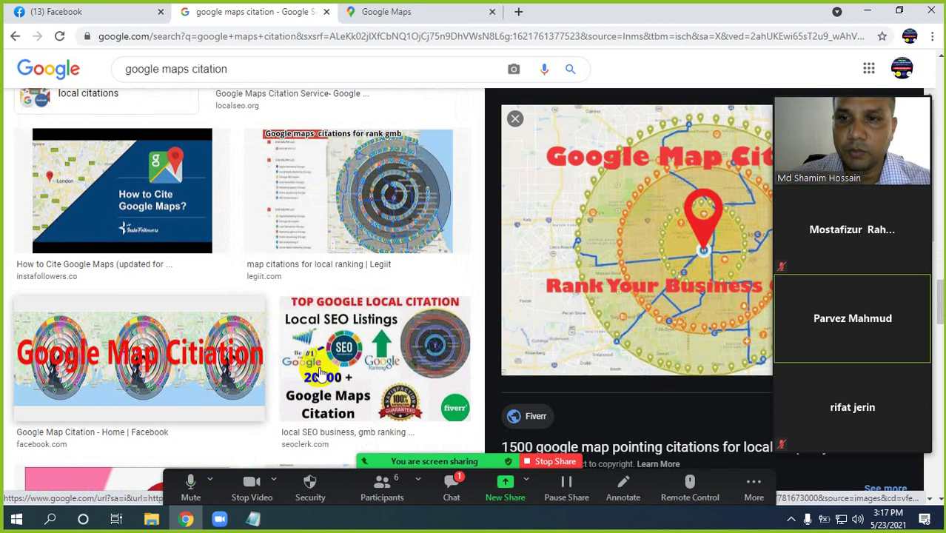
{"action": "left_click", "coordinate": [393, 213]}
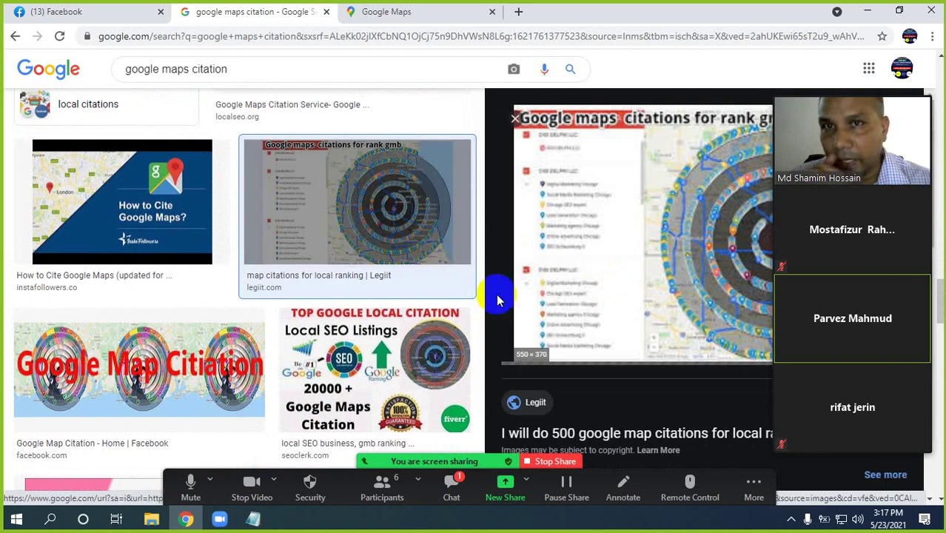
Search for 'one direction it institute' in a new tab
{"action": "left_click", "coordinate": [519, 12]}
{"action": "type", "text": "one"}
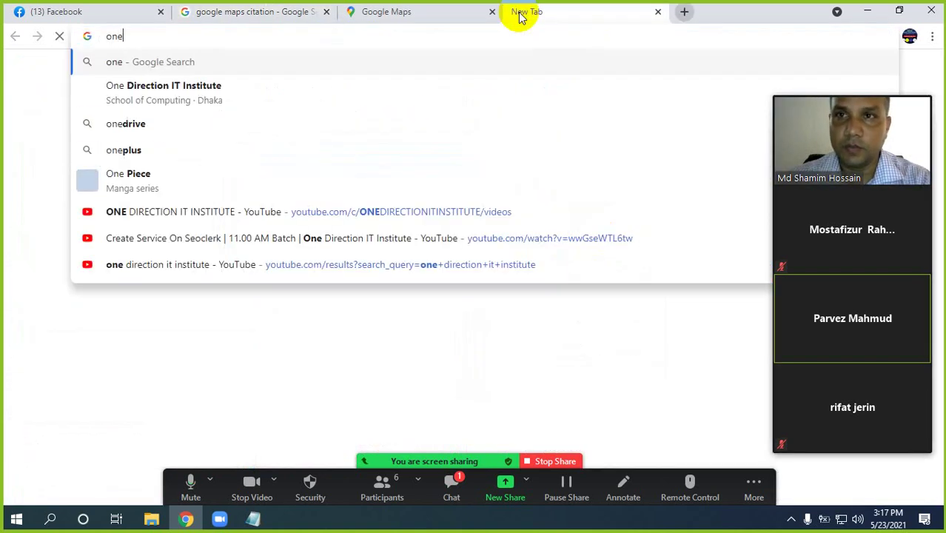
{"action": "type", "text": "dr"}
{"action": "key", "text": "BackSpace"}
{"action": "key", "text": "BackSpace"}
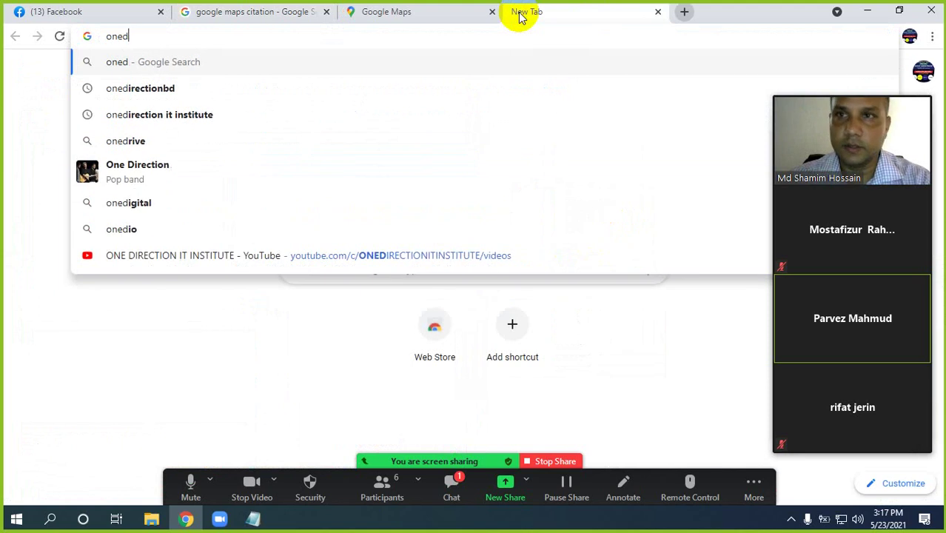
{"action": "type", "text": "dire"}
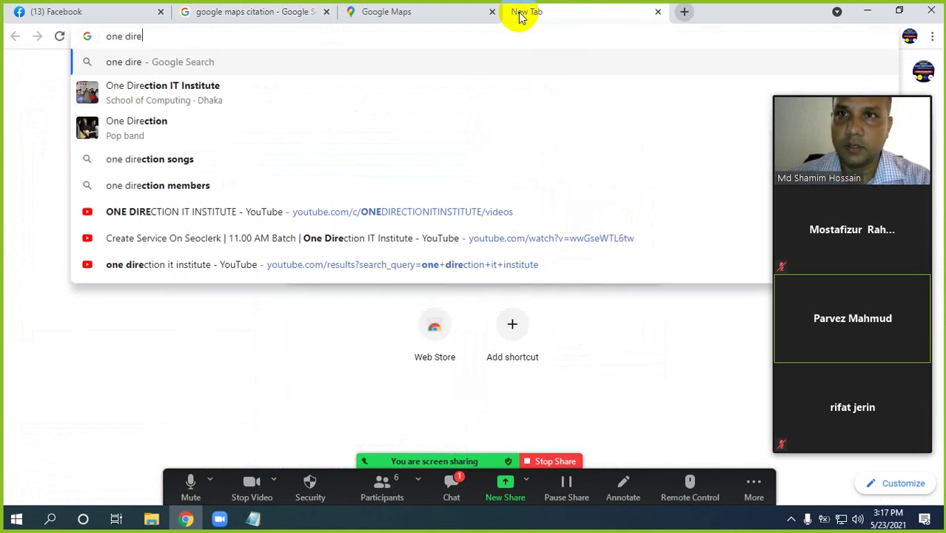
{"action": "type", "text": "ction it "}
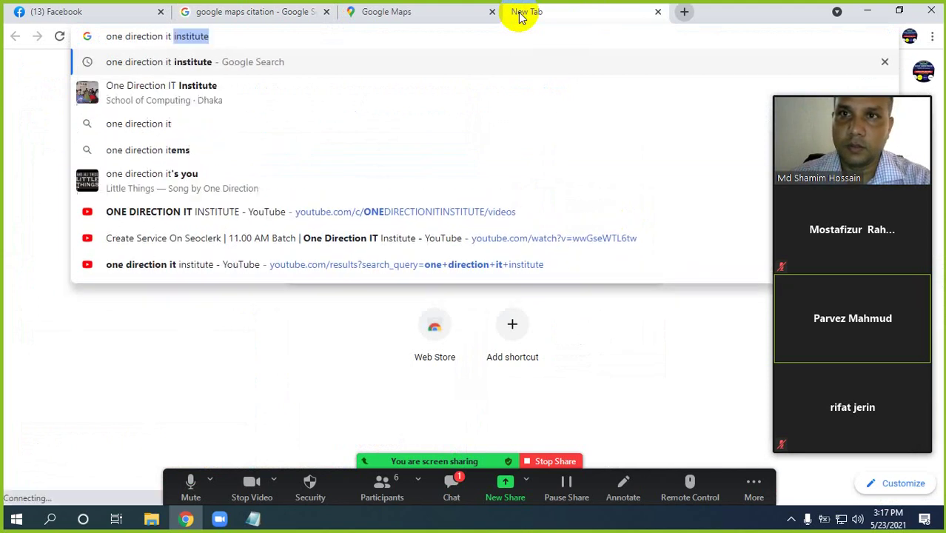
{"action": "type", "text": "institute"}
{"action": "key", "text": "Return"}
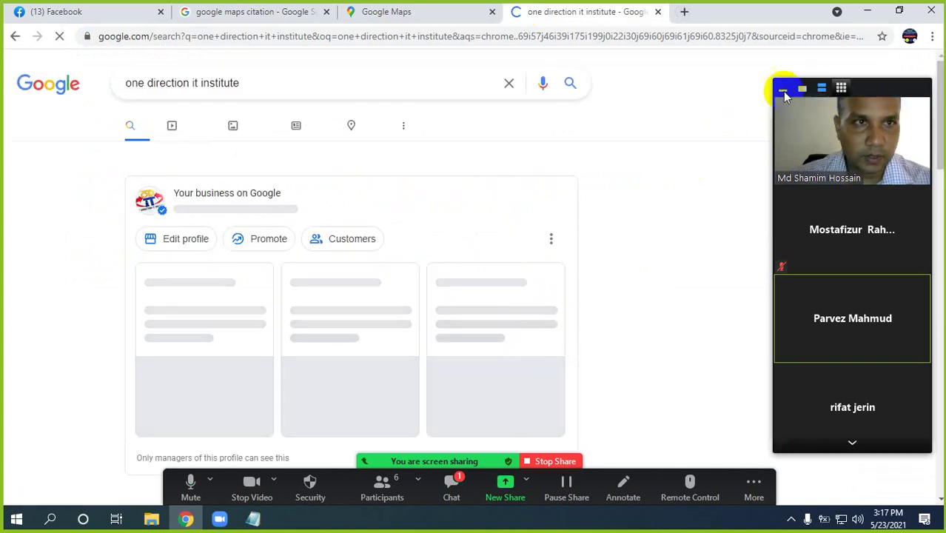
Open the institute's managed business profile and compare it with the Uttara map and citation tabs
{"action": "left_click", "coordinate": [782, 88]}
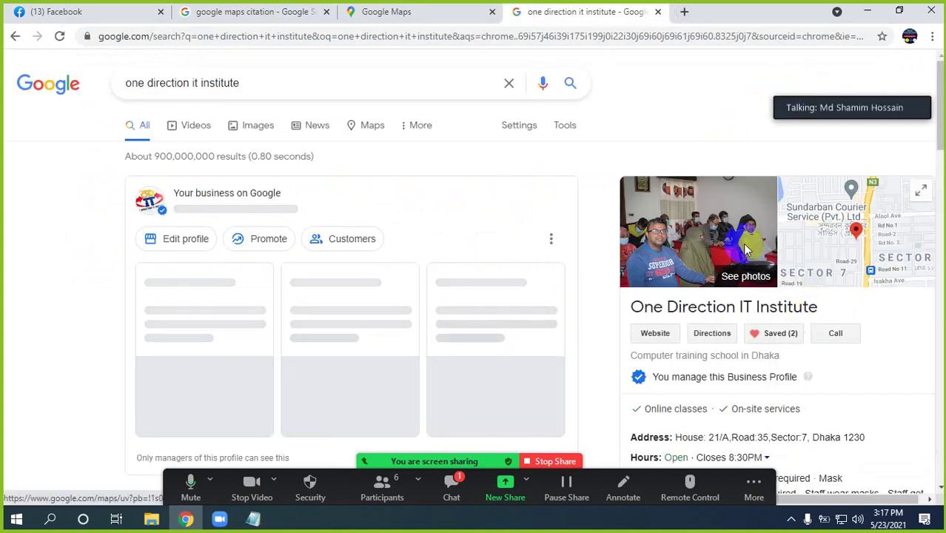
{"action": "left_click", "coordinate": [700, 245]}
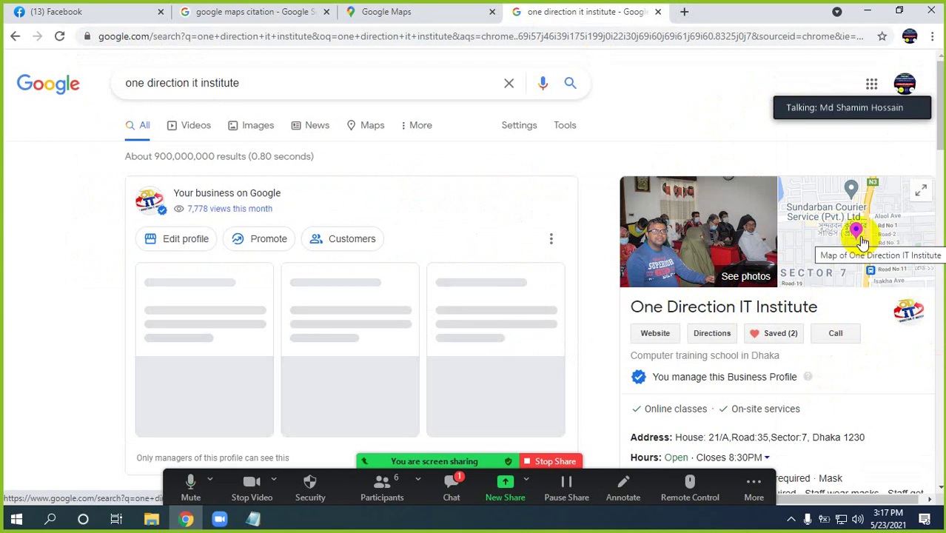
{"action": "scroll", "coordinate": [849, 313], "scroll_direction": "down", "scroll_amount": 3}
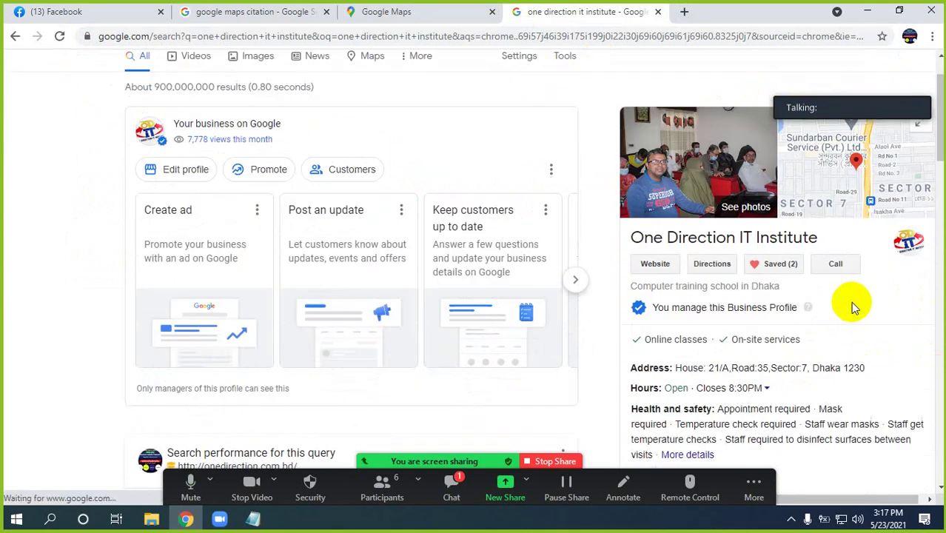
{"action": "scroll", "coordinate": [694, 153], "scroll_direction": "up", "scroll_amount": 2}
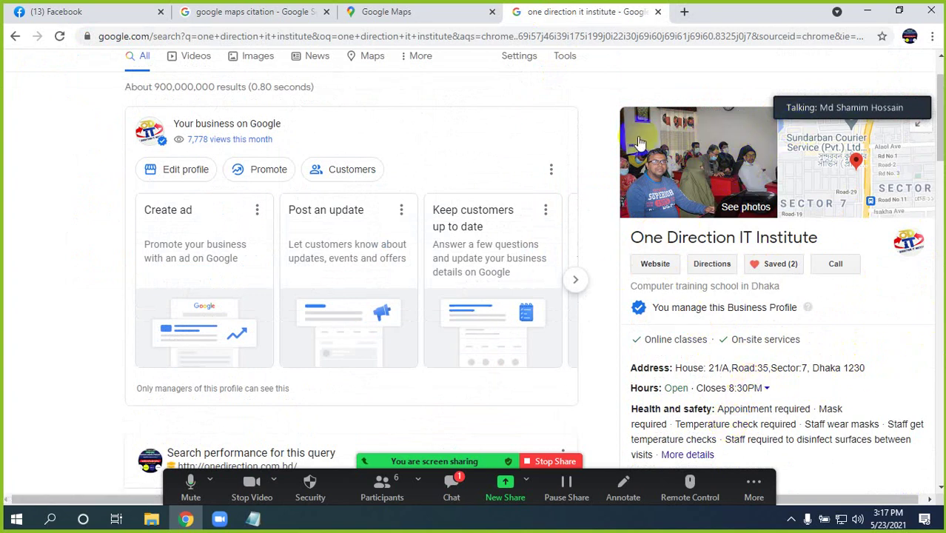
{"action": "left_click", "coordinate": [381, 15]}
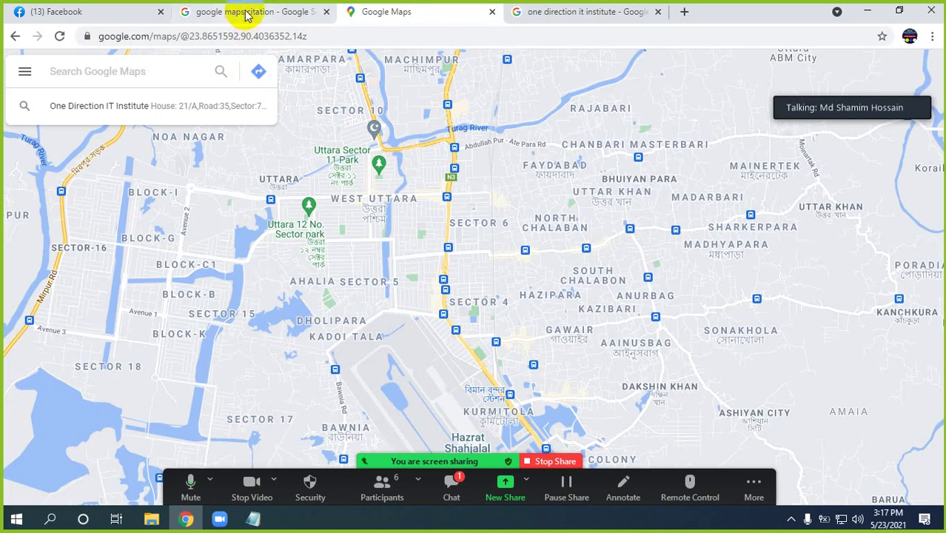
{"action": "left_click", "coordinate": [248, 15]}
{"action": "left_click", "coordinate": [548, 12]}
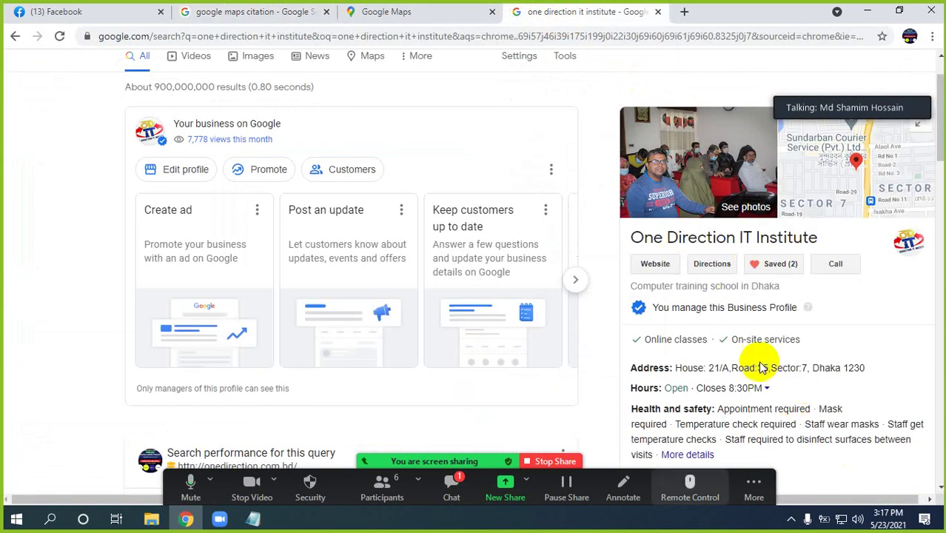
{"action": "left_click", "coordinate": [687, 12]}
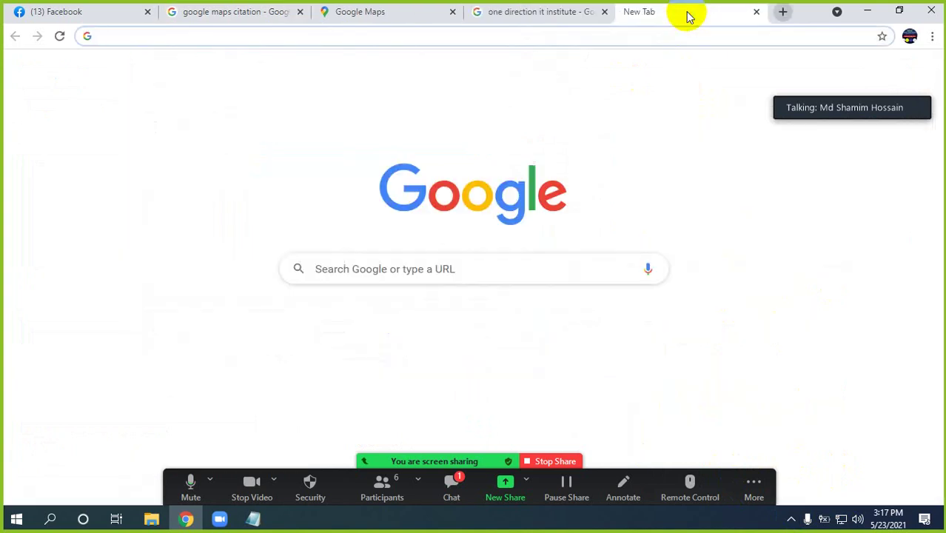
Search 'best outsourcing training center in uttara' from the earlier suggestion and browse the results
{"action": "type", "text": "be"}
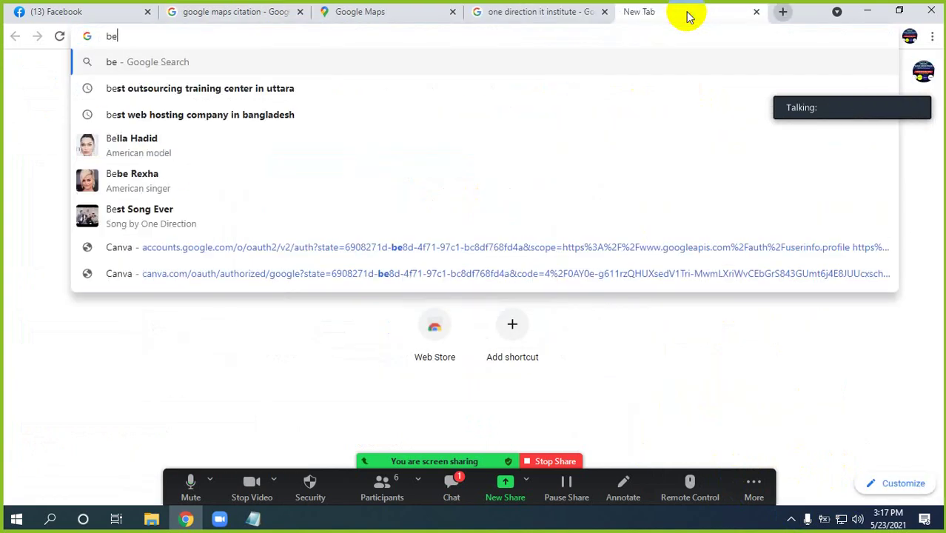
{"action": "key", "text": "Down"}
{"action": "key", "text": "Return"}
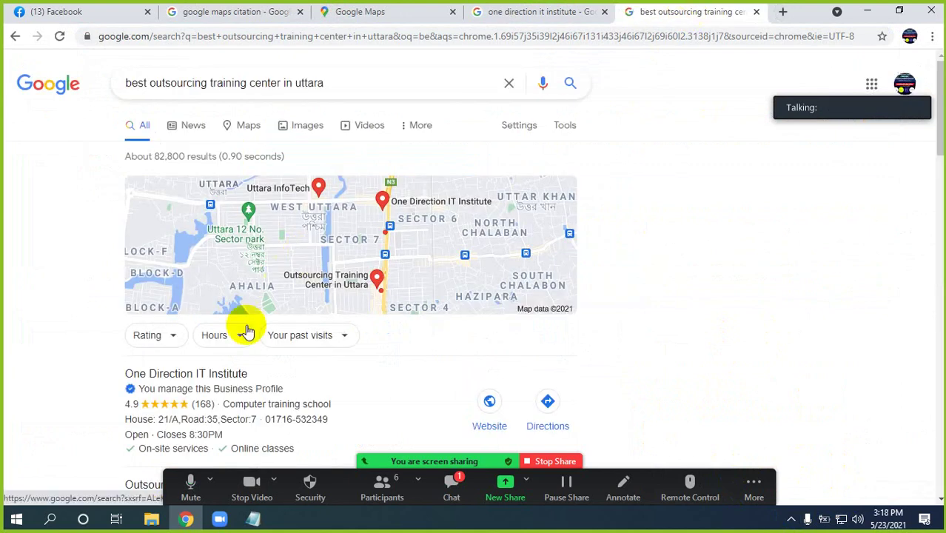
{"action": "scroll", "coordinate": [259, 348], "scroll_direction": "down", "scroll_amount": 1}
{"action": "scroll", "coordinate": [181, 337], "scroll_direction": "down", "scroll_amount": 3}
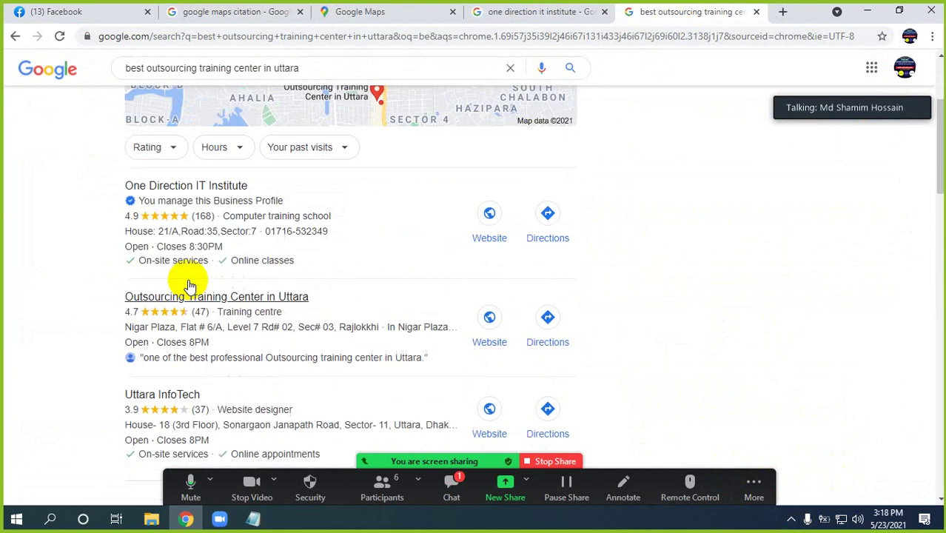
{"action": "scroll", "coordinate": [188, 245], "scroll_direction": "up", "scroll_amount": 3}
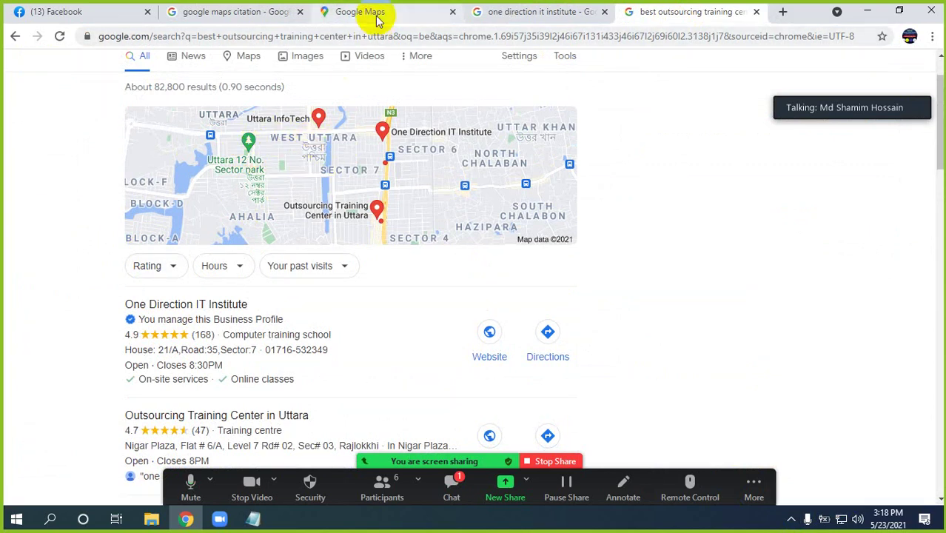
{"action": "scroll", "coordinate": [159, 348], "scroll_direction": "down", "scroll_amount": 3}
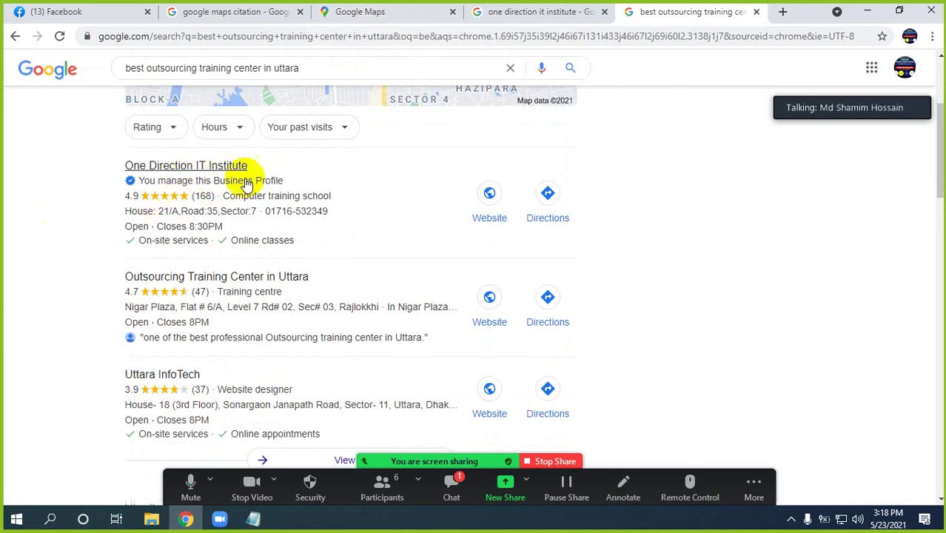
{"action": "scroll", "coordinate": [220, 206], "scroll_direction": "up", "scroll_amount": 1}
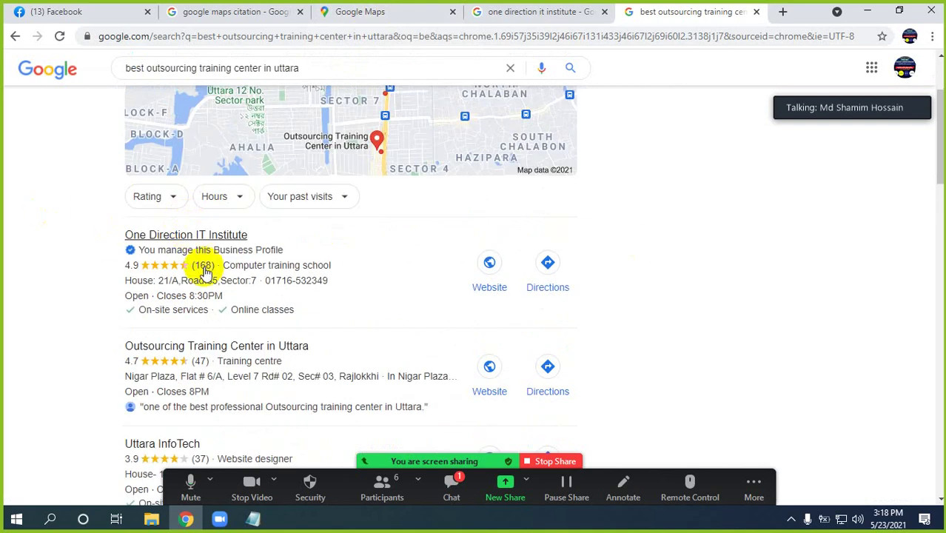
{"action": "scroll", "coordinate": [205, 268], "scroll_direction": "down", "scroll_amount": 2}
{"action": "scroll", "coordinate": [199, 222], "scroll_direction": "up", "scroll_amount": 3}
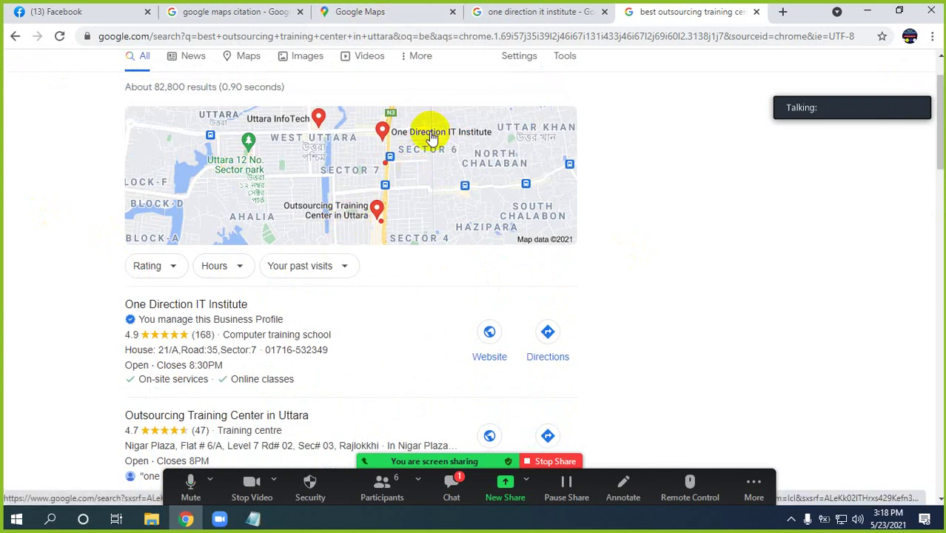
{"action": "scroll", "coordinate": [191, 370], "scroll_direction": "down", "scroll_amount": 4}
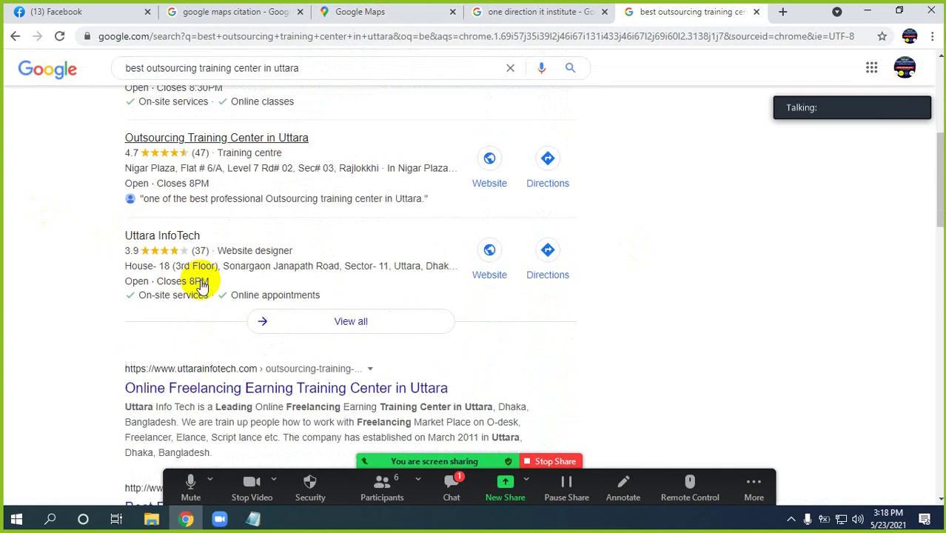
List all local training centers on the map, dismiss the meeting notice, and return to the institute profile
{"action": "left_click", "coordinate": [344, 325]}
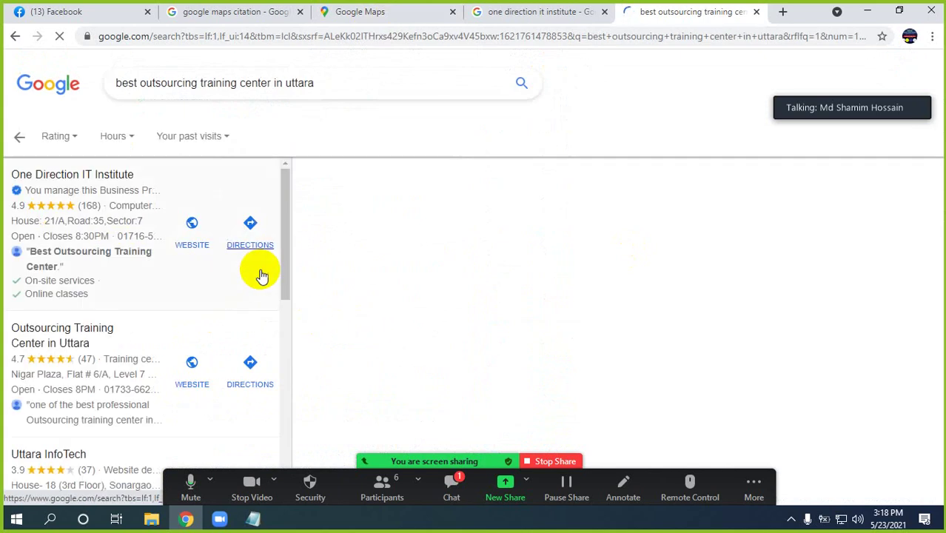
{"action": "scroll", "coordinate": [99, 283], "scroll_direction": "down", "scroll_amount": 3}
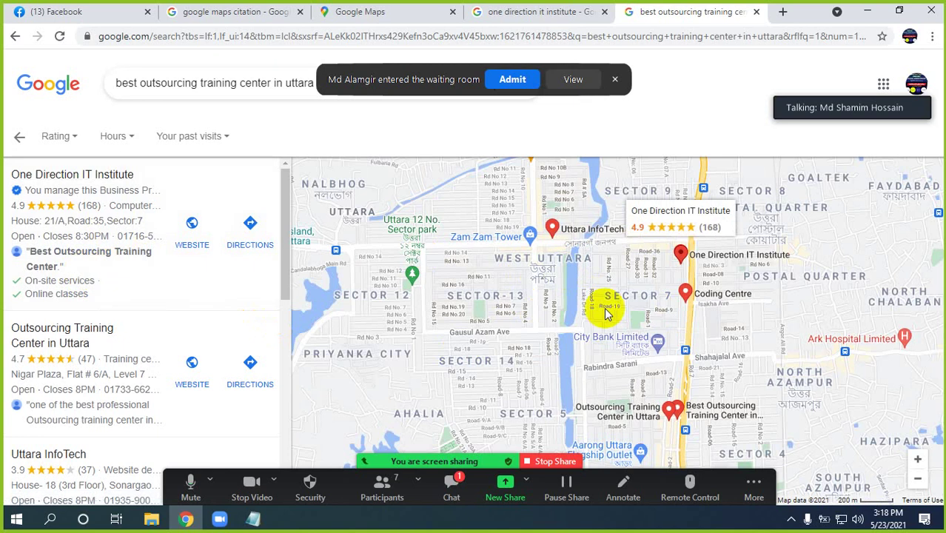
{"action": "scroll", "coordinate": [620, 334], "scroll_direction": "down", "scroll_amount": 1}
{"action": "left_click", "coordinate": [512, 79]}
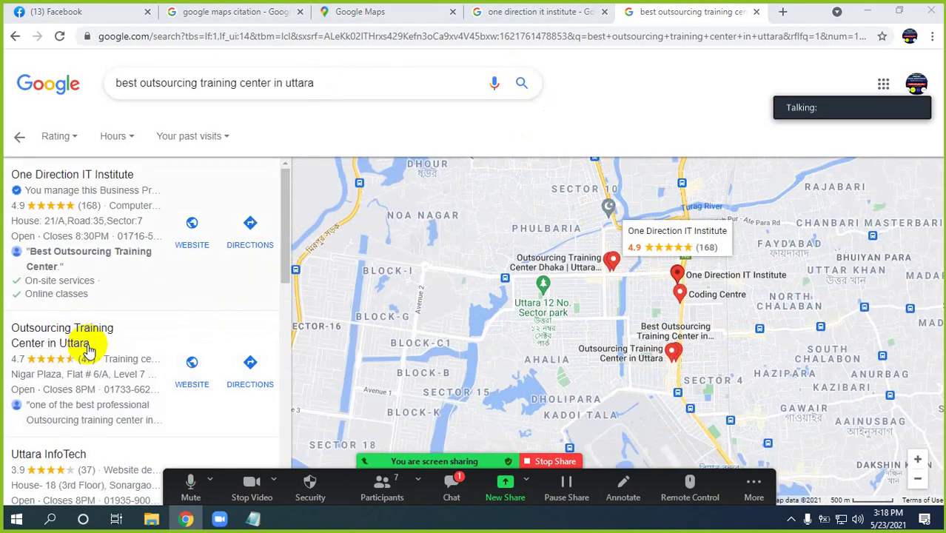
{"action": "scroll", "coordinate": [66, 327], "scroll_direction": "down", "scroll_amount": 2}
{"action": "scroll", "coordinate": [65, 328], "scroll_direction": "down", "scroll_amount": 5}
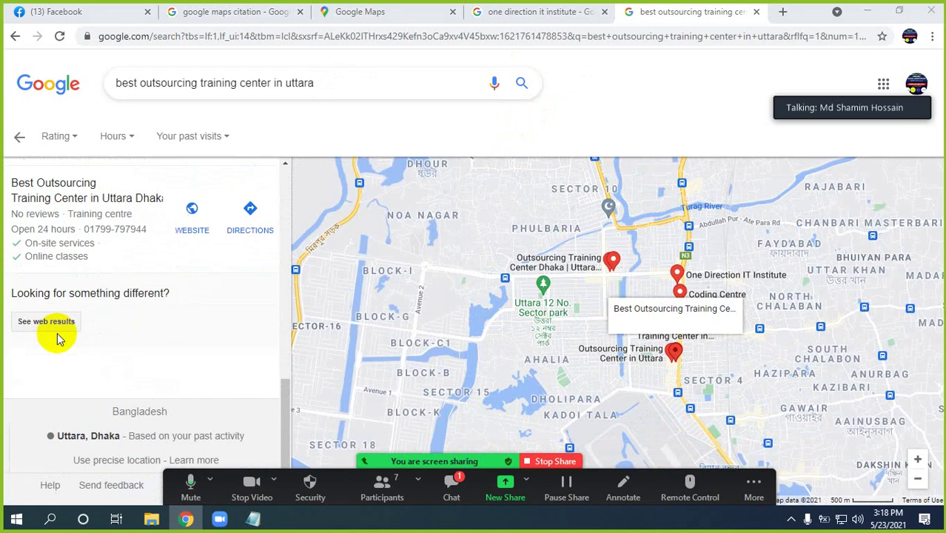
{"action": "scroll", "coordinate": [80, 267], "scroll_direction": "up", "scroll_amount": 4}
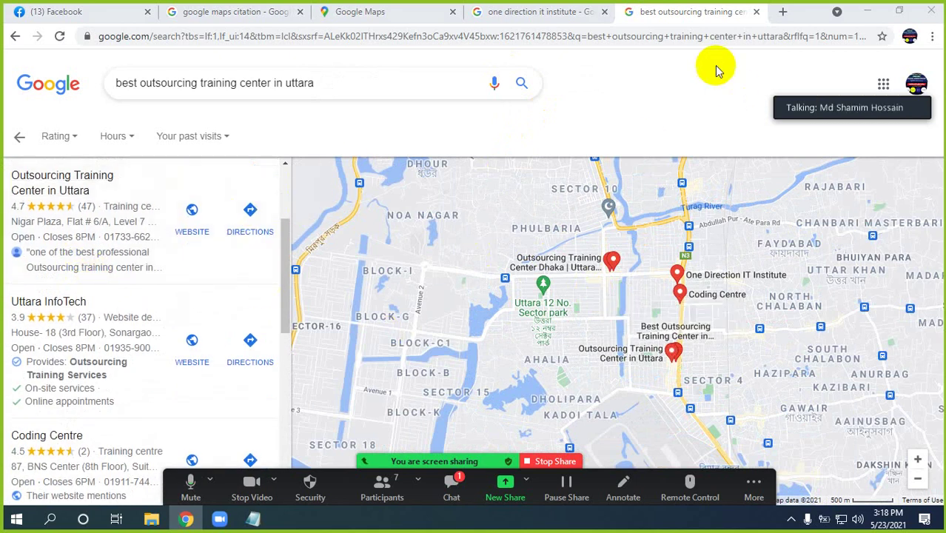
{"action": "left_click", "coordinate": [544, 13]}
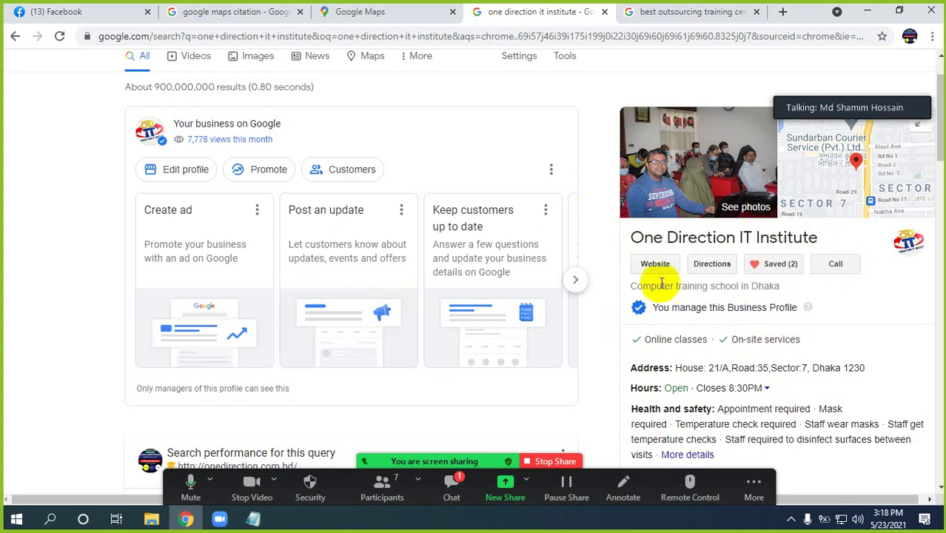
Scroll the institute's profile, then settle on the Uttara outsourcing training center listings
{"action": "scroll", "coordinate": [661, 285], "scroll_direction": "down", "scroll_amount": 1}
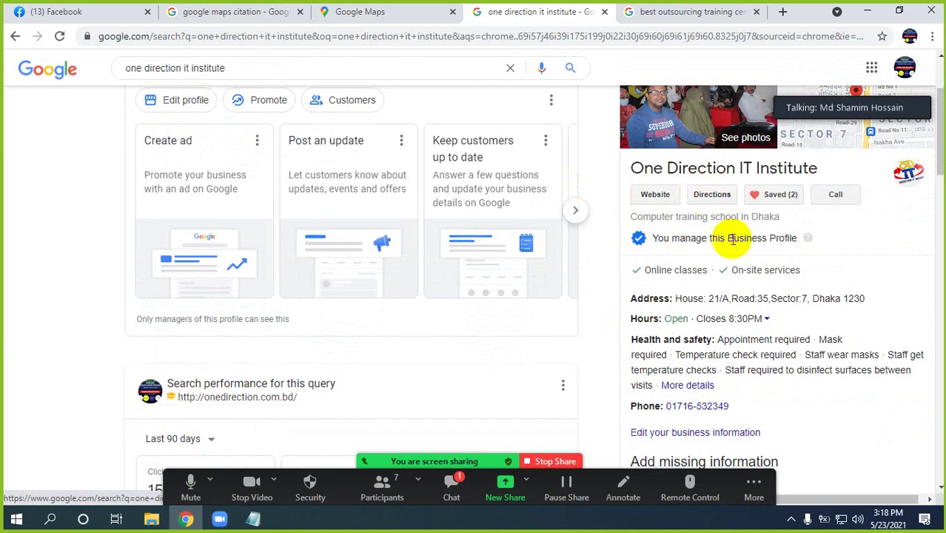
{"action": "scroll", "coordinate": [661, 239], "scroll_direction": "down", "scroll_amount": 2}
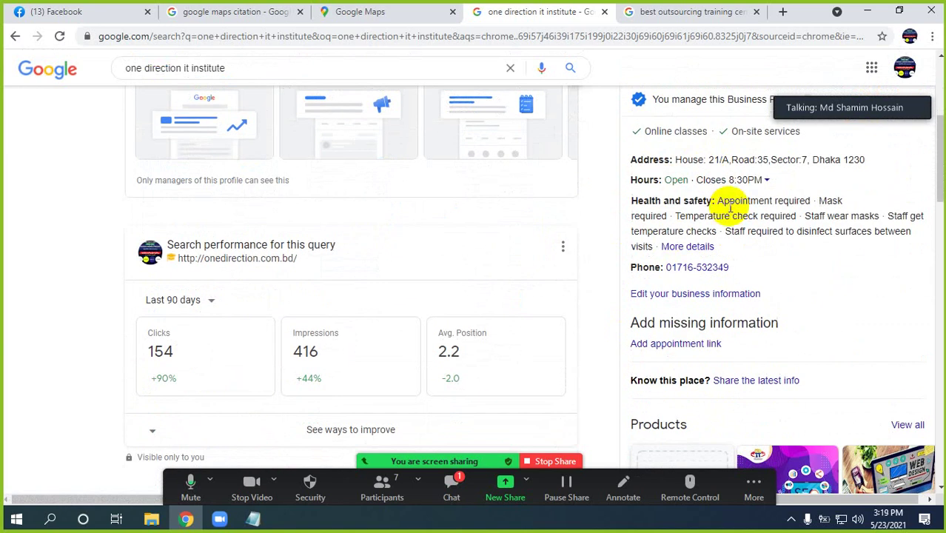
{"action": "scroll", "coordinate": [735, 208], "scroll_direction": "down", "scroll_amount": 4}
{"action": "scroll", "coordinate": [710, 275], "scroll_direction": "up", "scroll_amount": 7}
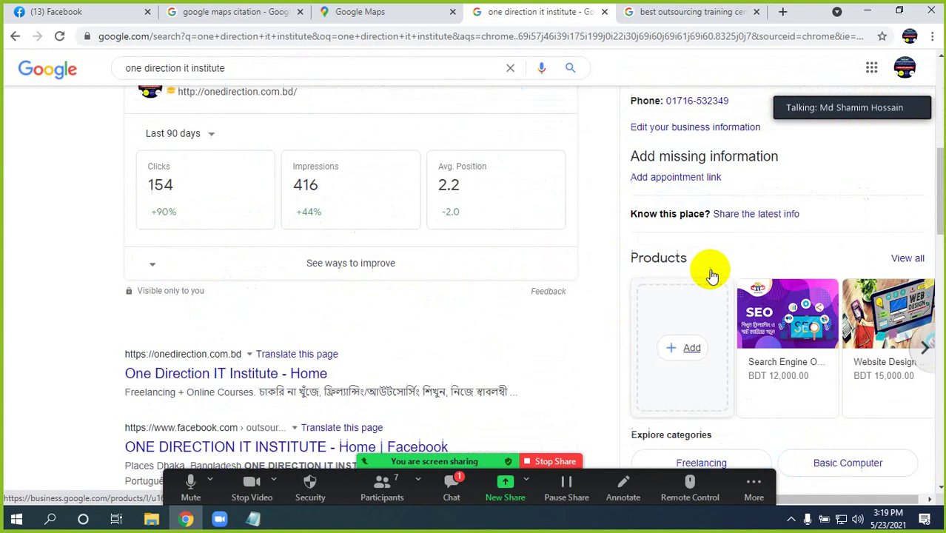
{"action": "left_click", "coordinate": [679, 13]}
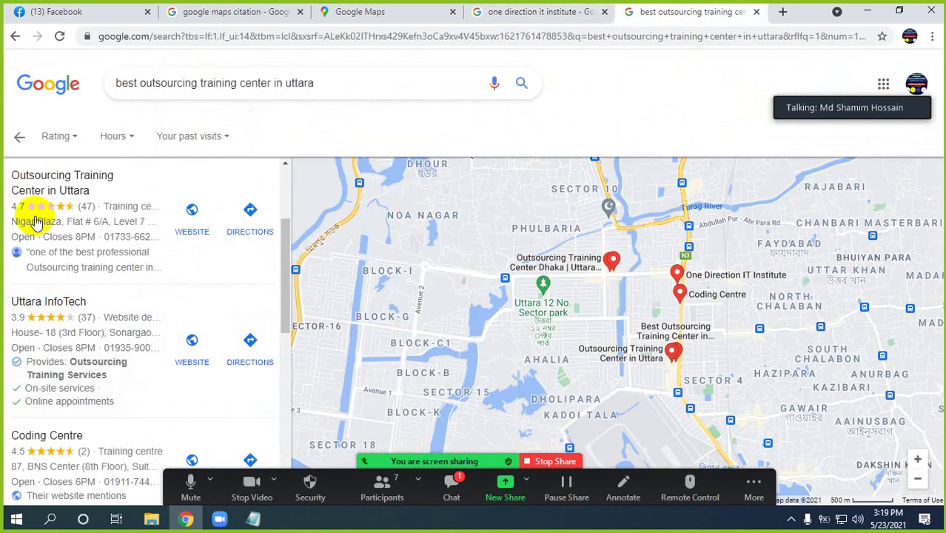
{"action": "scroll", "coordinate": [78, 274], "scroll_direction": "up", "scroll_amount": 2}
{"action": "scroll", "coordinate": [108, 316], "scroll_direction": "up", "scroll_amount": 1}
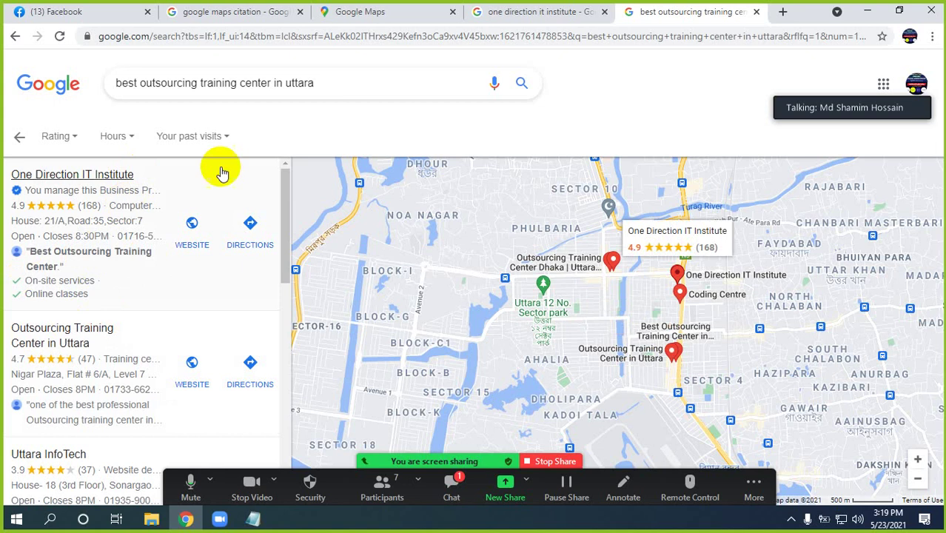
{"action": "left_click", "coordinate": [359, 11]}
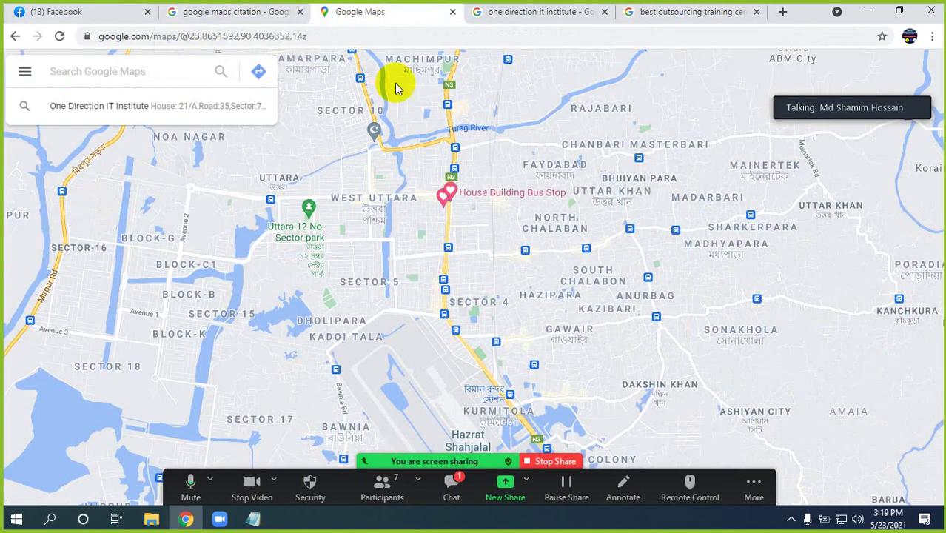
{"action": "left_click", "coordinate": [503, 18]}
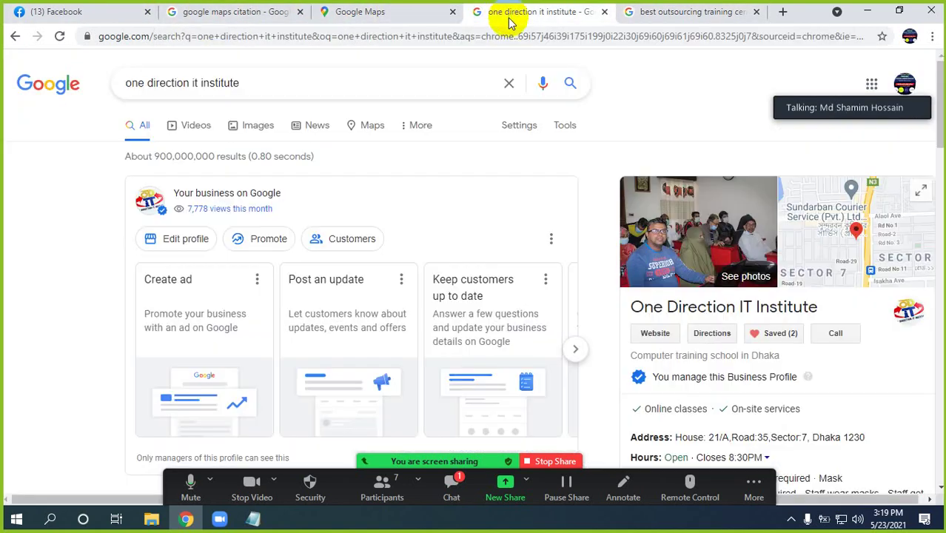
{"action": "left_click", "coordinate": [660, 16]}
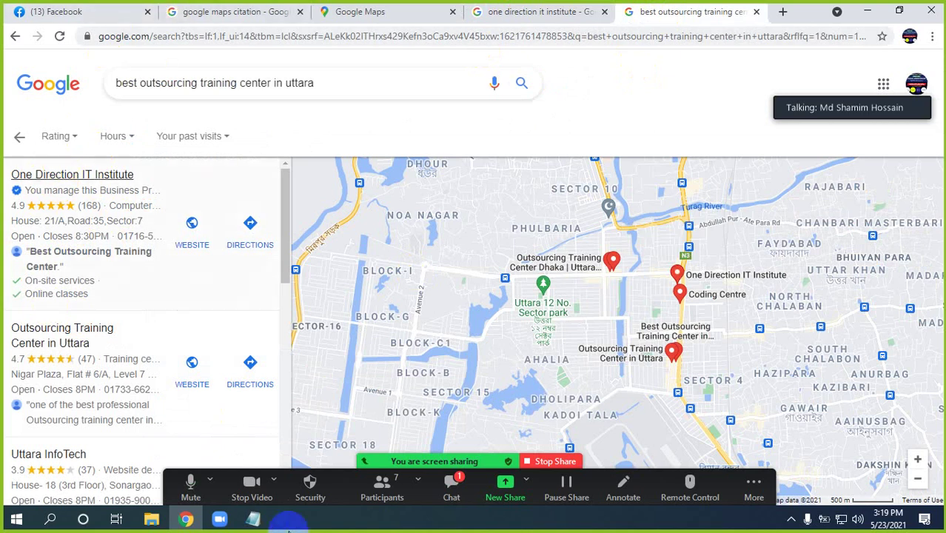
Select the 'Google Maps Citation' heading in the Notepad notes, then return to Chrome
{"action": "left_click", "coordinate": [253, 519]}
{"action": "left_click", "coordinate": [291, 150]}
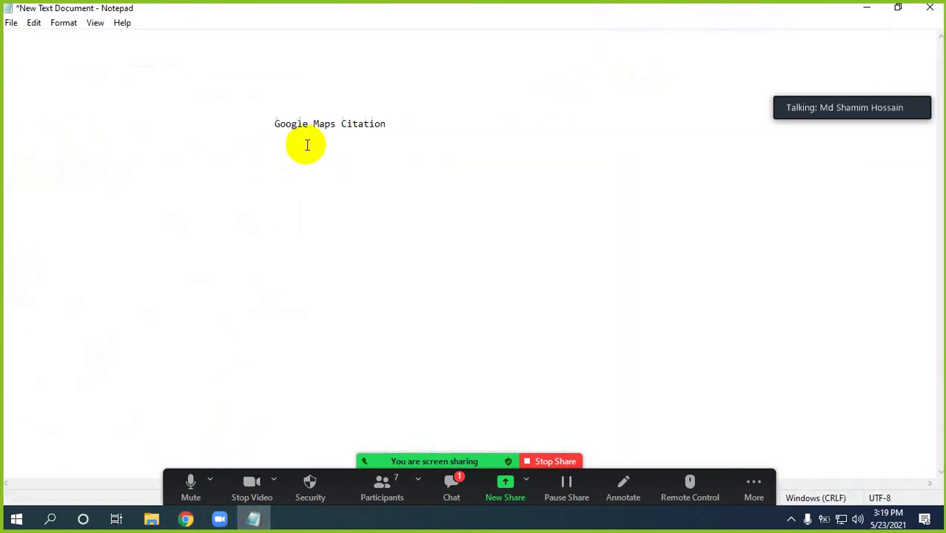
{"action": "left_click_drag", "start_coordinate": [286, 124], "coordinate": [387, 124]}
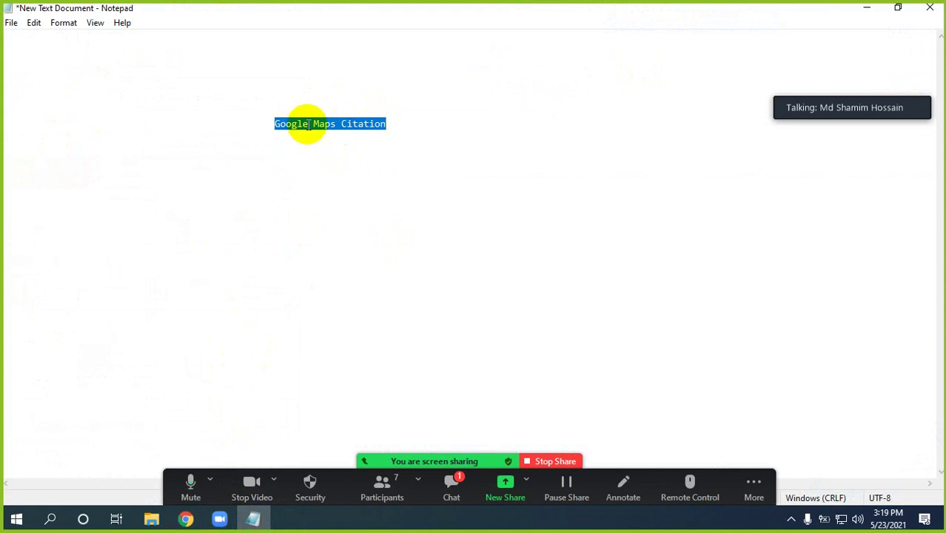
{"action": "left_click", "coordinate": [189, 519]}
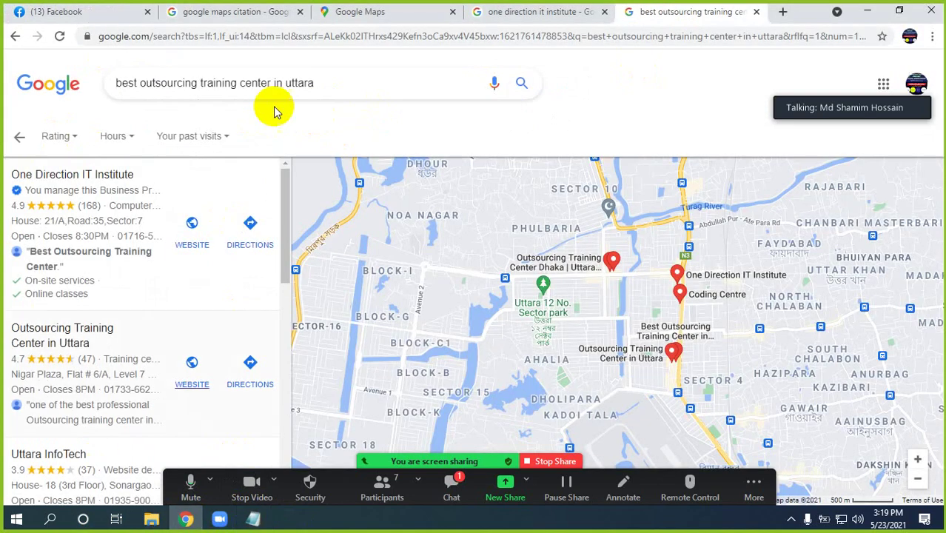
Preview the localSEO and fiverr Google Map Citation images, then return to the Uttara training center results
{"action": "left_click", "coordinate": [247, 13]}
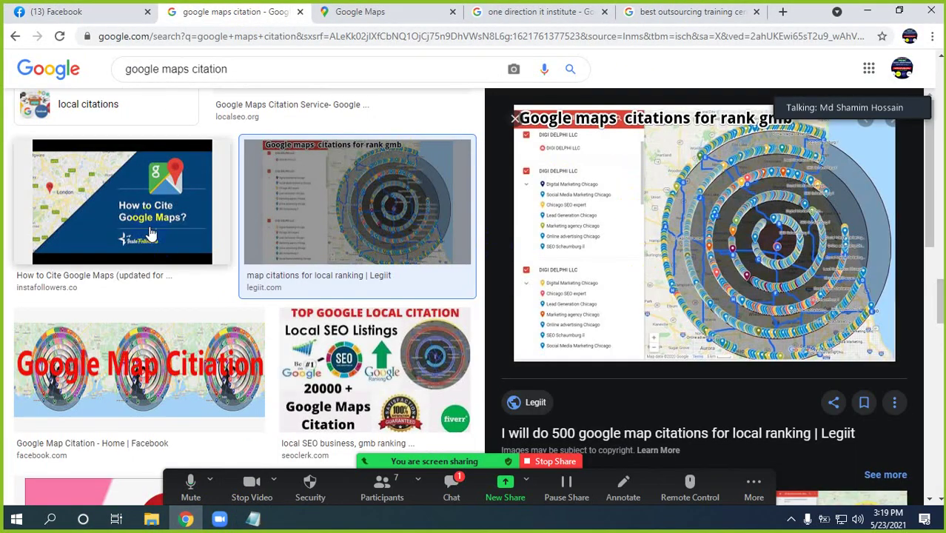
{"action": "scroll", "coordinate": [275, 256], "scroll_direction": "up", "scroll_amount": 3}
{"action": "scroll", "coordinate": [276, 256], "scroll_direction": "up", "scroll_amount": 1}
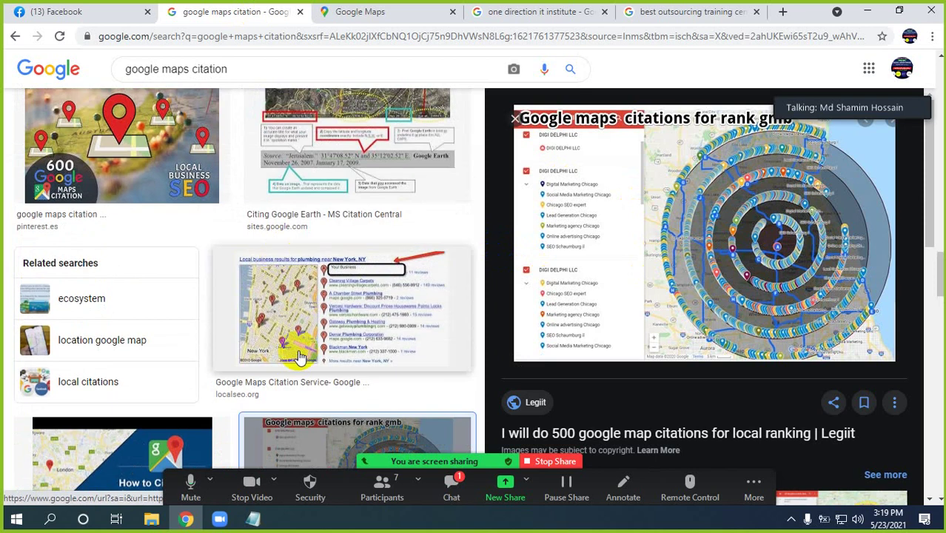
{"action": "left_click", "coordinate": [295, 325]}
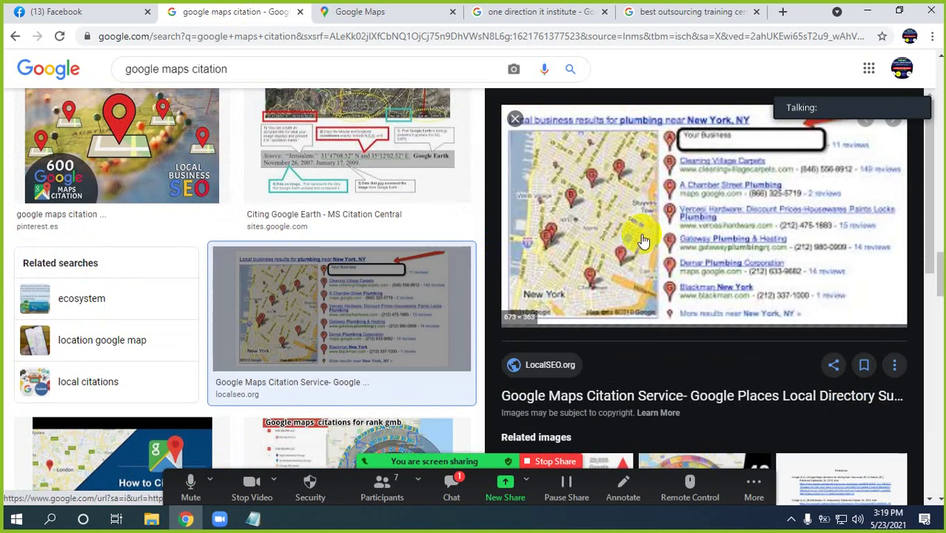
{"action": "scroll", "coordinate": [122, 268], "scroll_direction": "up", "scroll_amount": 3}
{"action": "left_click", "coordinate": [348, 207]}
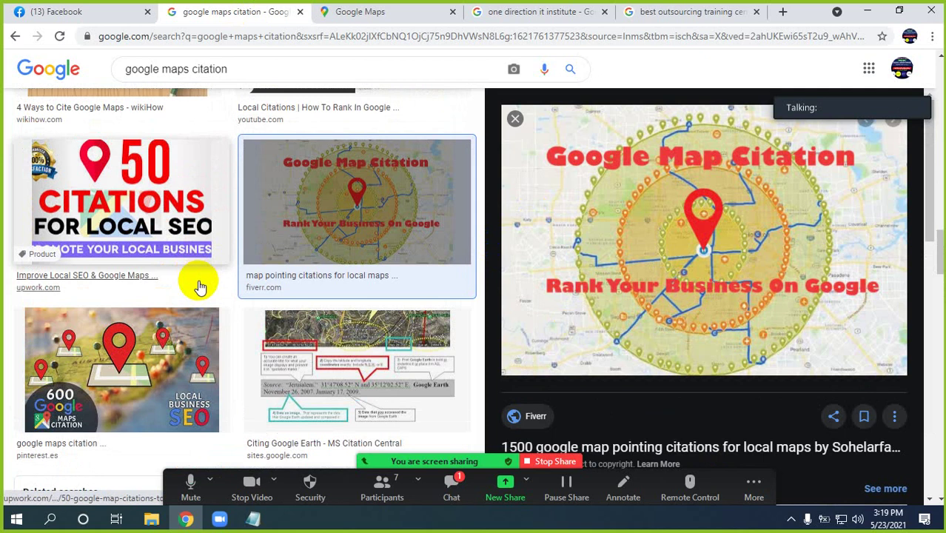
{"action": "scroll", "coordinate": [196, 281], "scroll_direction": "up", "scroll_amount": 5}
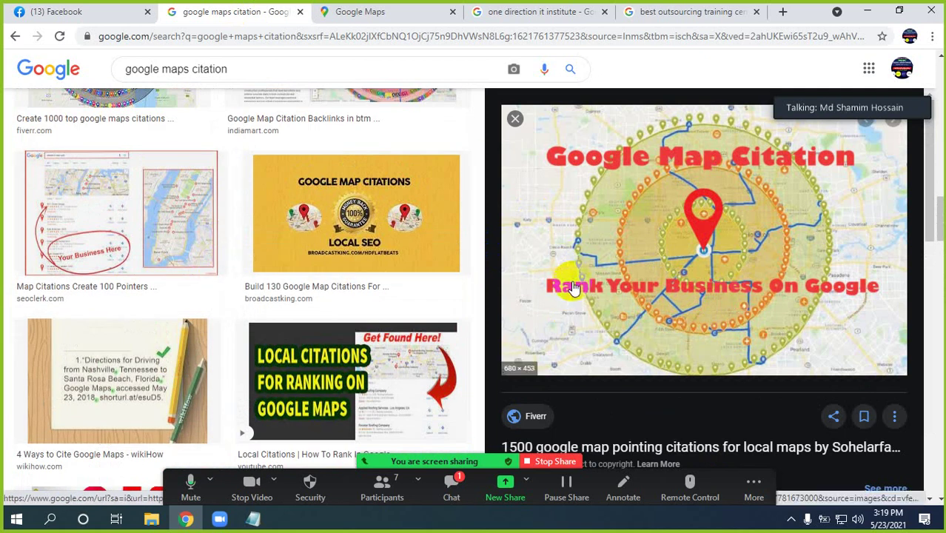
{"action": "left_click", "coordinate": [661, 11]}
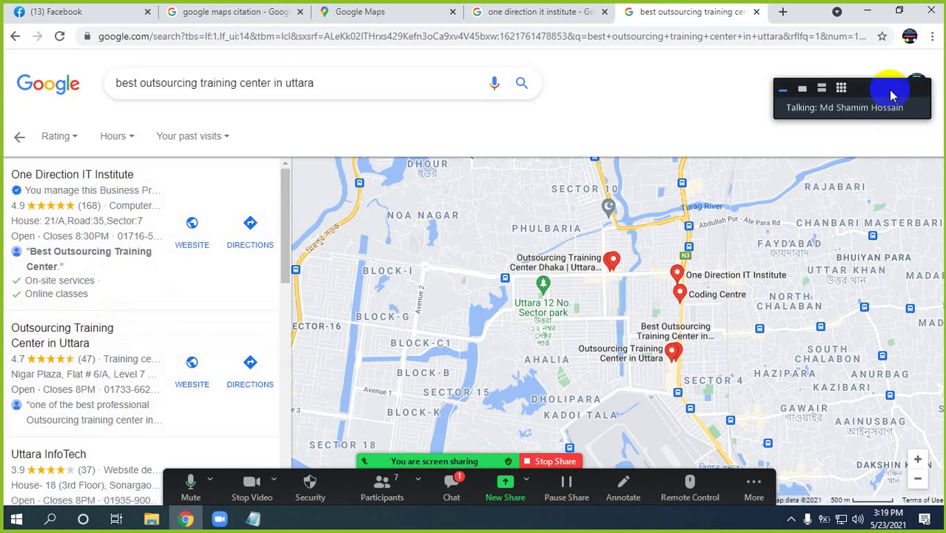
Open Google My Business from the apps grid and select One Direction IT Institute
{"action": "left_click", "coordinate": [867, 90]}
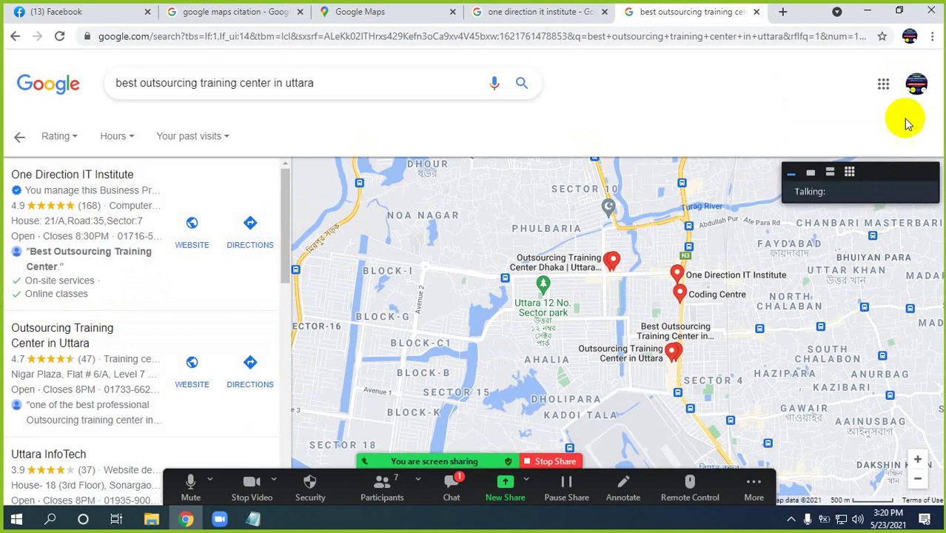
{"action": "left_click", "coordinate": [884, 87]}
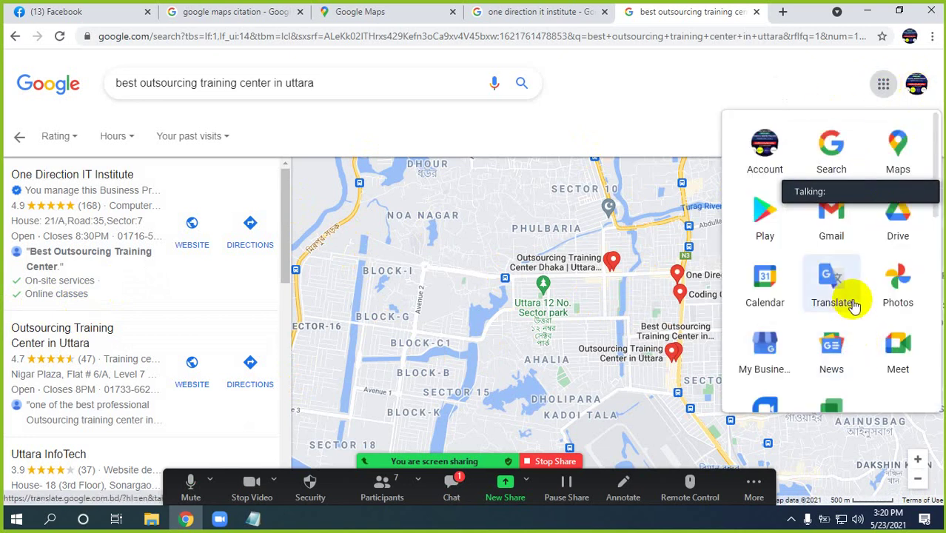
{"action": "scroll", "coordinate": [787, 274], "scroll_direction": "down", "scroll_amount": 1}
{"action": "left_click", "coordinate": [766, 293]}
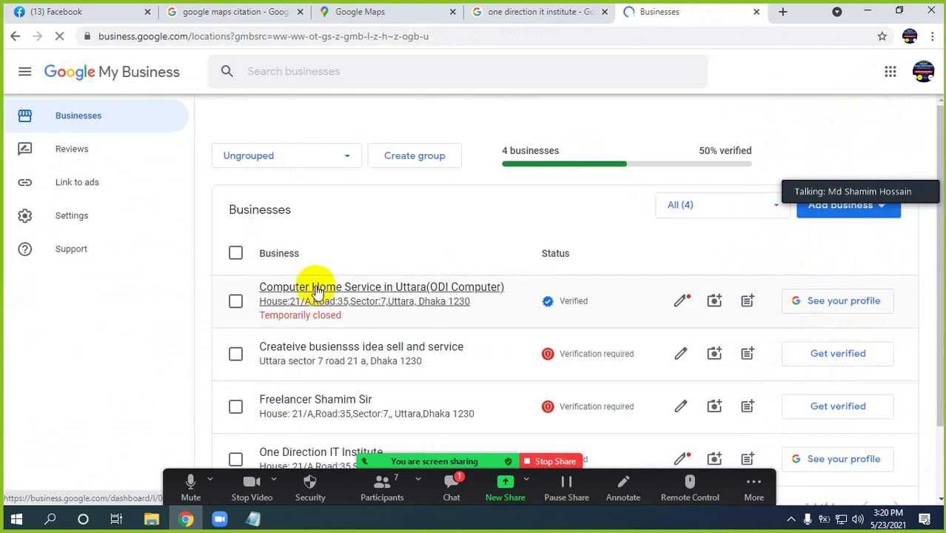
{"action": "scroll", "coordinate": [356, 326], "scroll_direction": "down", "scroll_amount": 2}
{"action": "left_click", "coordinate": [332, 367]}
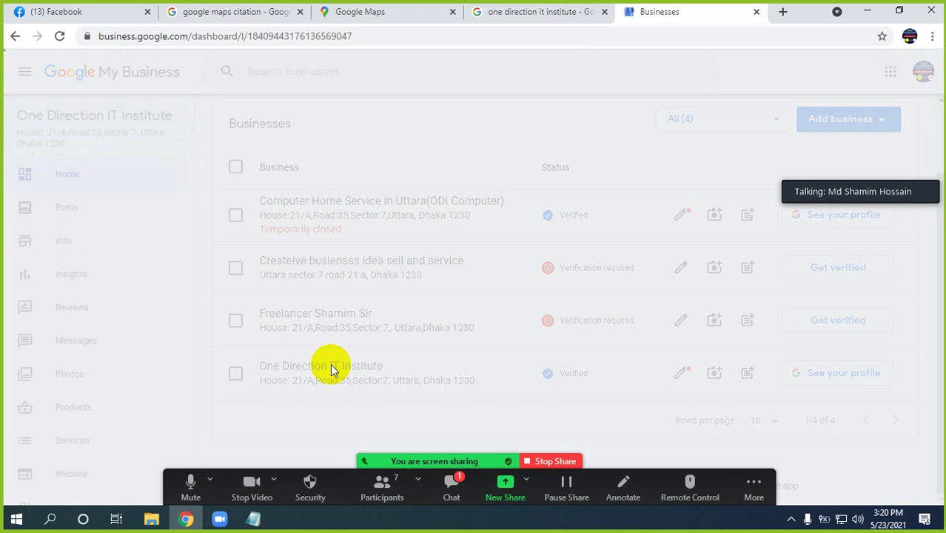
Scroll through the institute's dashboard and open its Insights statistics
{"action": "scroll", "coordinate": [471, 303], "scroll_direction": "down", "scroll_amount": 4}
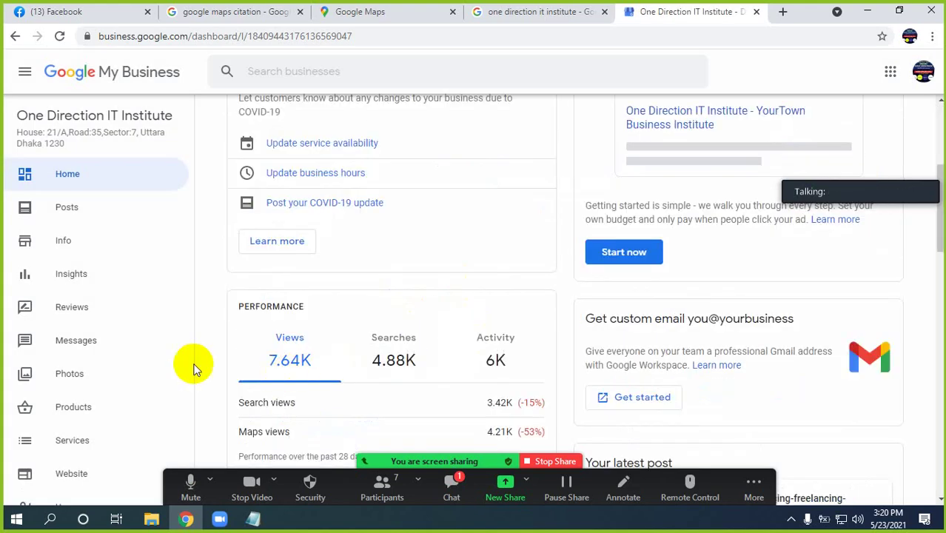
{"action": "scroll", "coordinate": [483, 313], "scroll_direction": "down", "scroll_amount": 3}
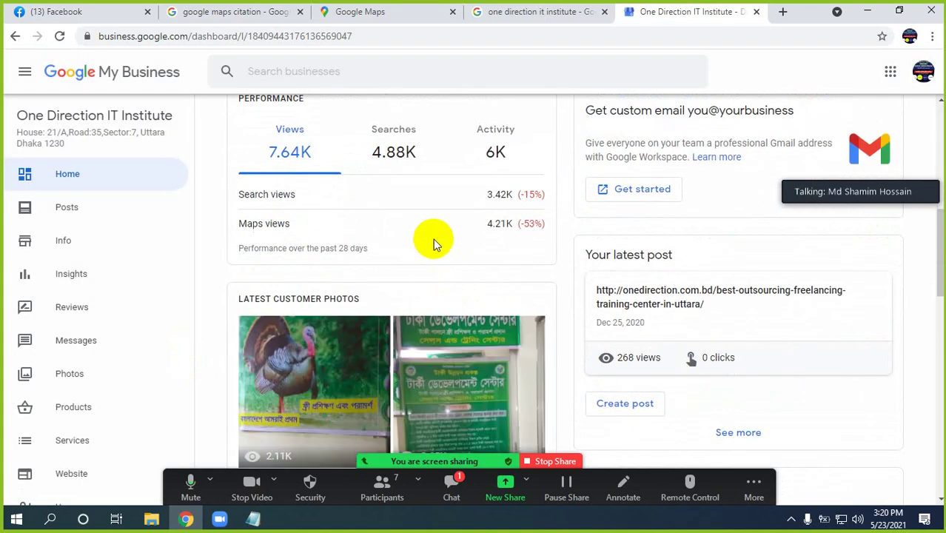
{"action": "scroll", "coordinate": [432, 239], "scroll_direction": "up", "scroll_amount": 1}
{"action": "scroll", "coordinate": [434, 239], "scroll_direction": "down", "scroll_amount": 5}
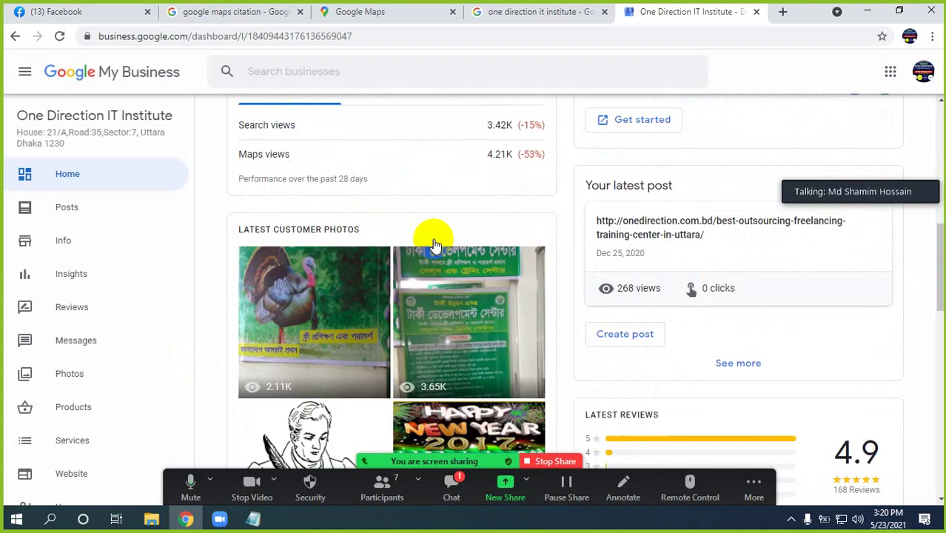
{"action": "scroll", "coordinate": [435, 245], "scroll_direction": "down", "scroll_amount": 8}
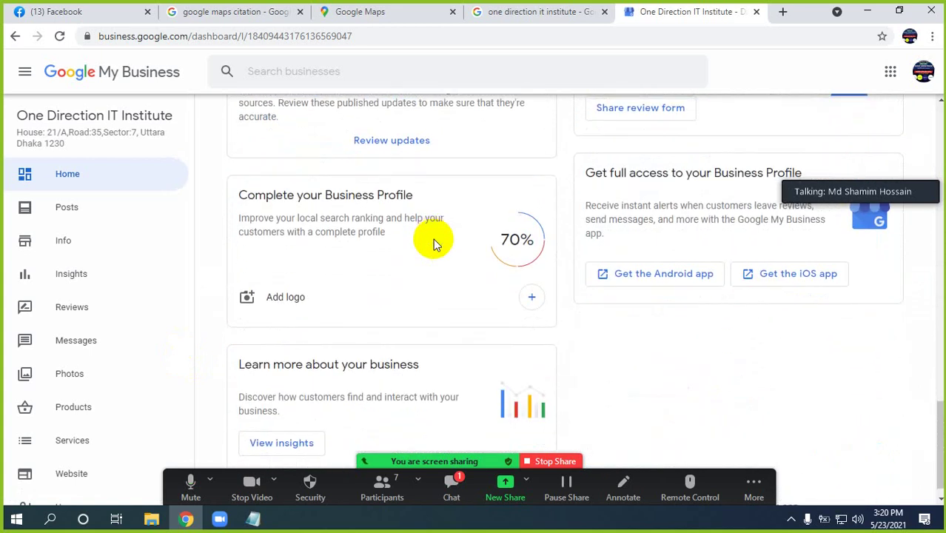
{"action": "scroll", "coordinate": [114, 354], "scroll_direction": "down", "scroll_amount": 4}
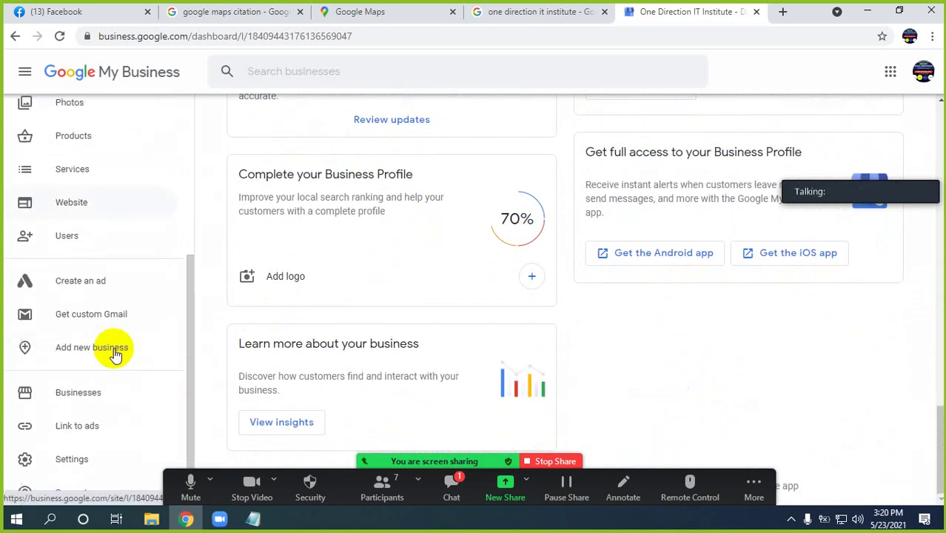
{"action": "scroll", "coordinate": [115, 354], "scroll_direction": "up", "scroll_amount": 3}
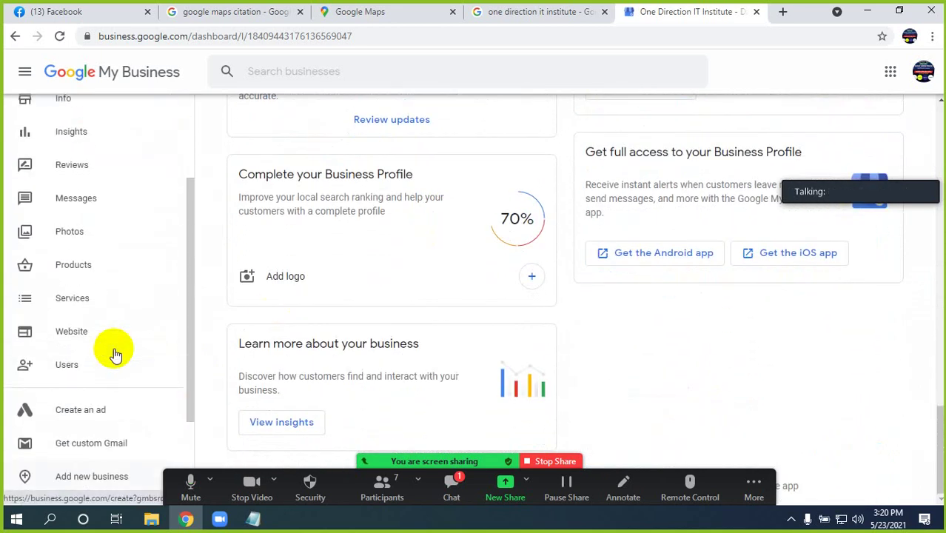
{"action": "left_click", "coordinate": [71, 201]}
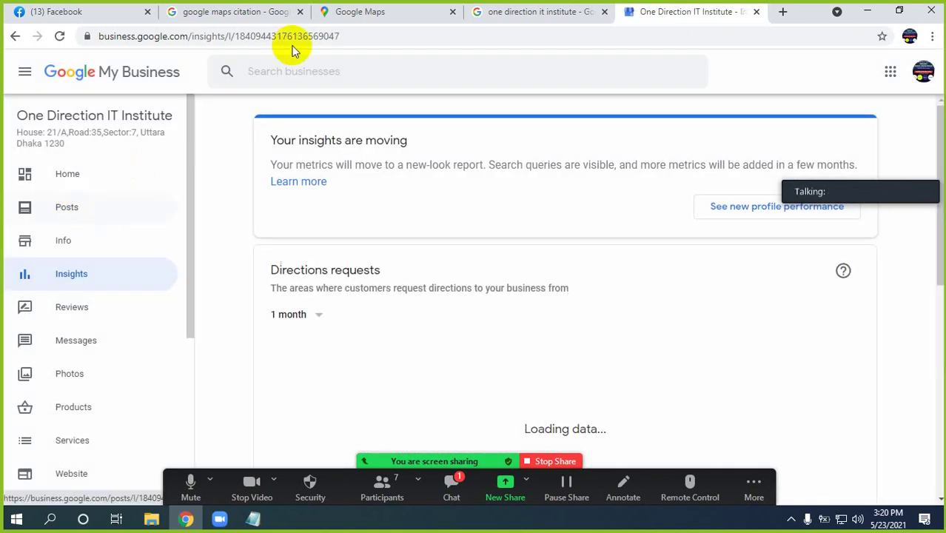
{"action": "left_click", "coordinate": [495, 11]}
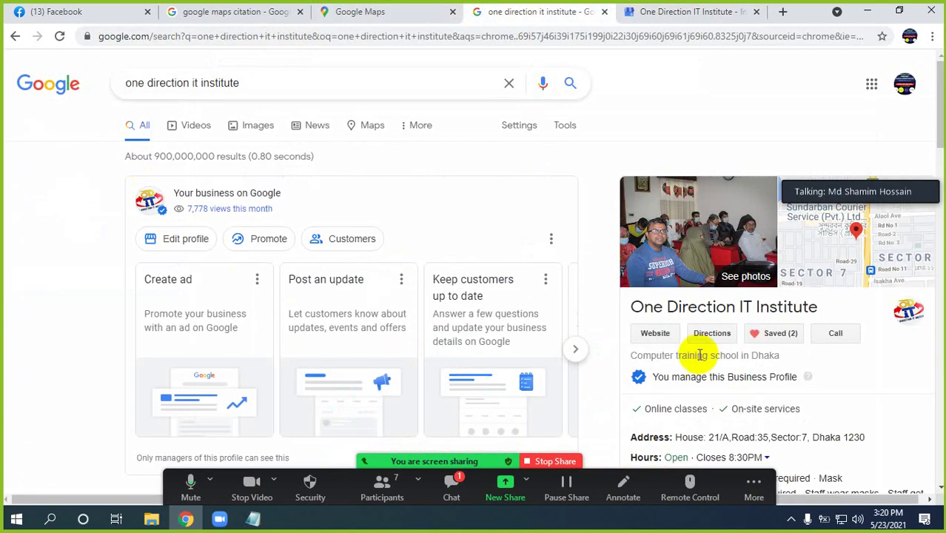
{"action": "left_click", "coordinate": [686, 14]}
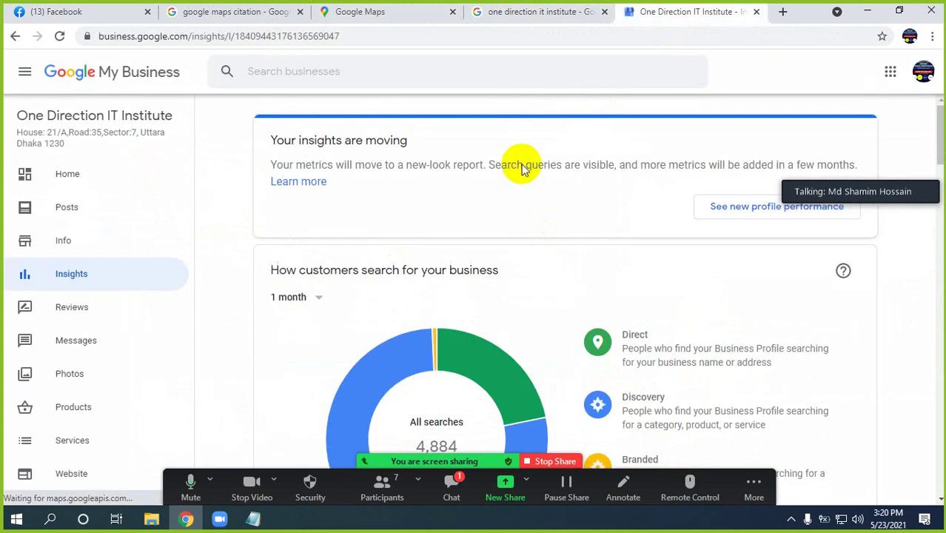
{"action": "scroll", "coordinate": [561, 329], "scroll_direction": "down", "scroll_amount": 2}
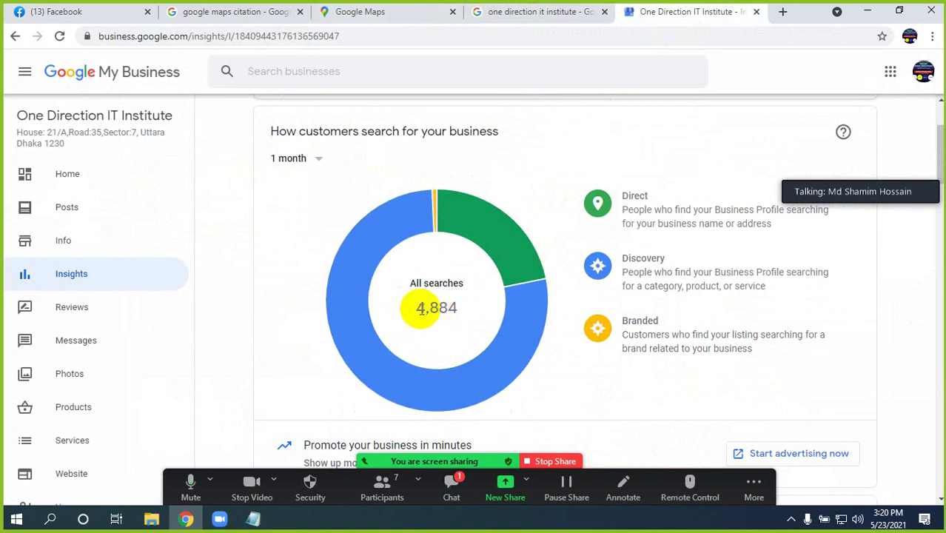
{"action": "left_click_drag", "start_coordinate": [415, 306], "coordinate": [450, 307]}
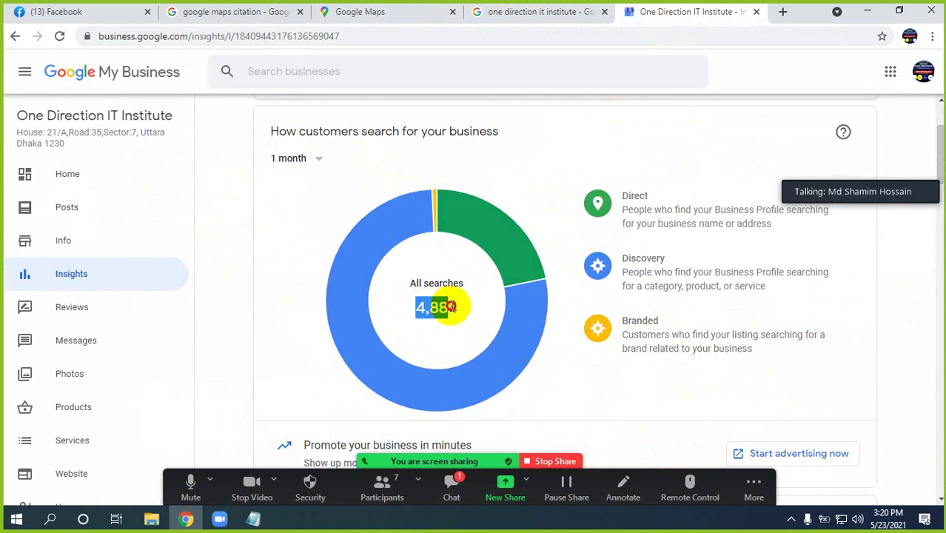
{"action": "left_click", "coordinate": [497, 277]}
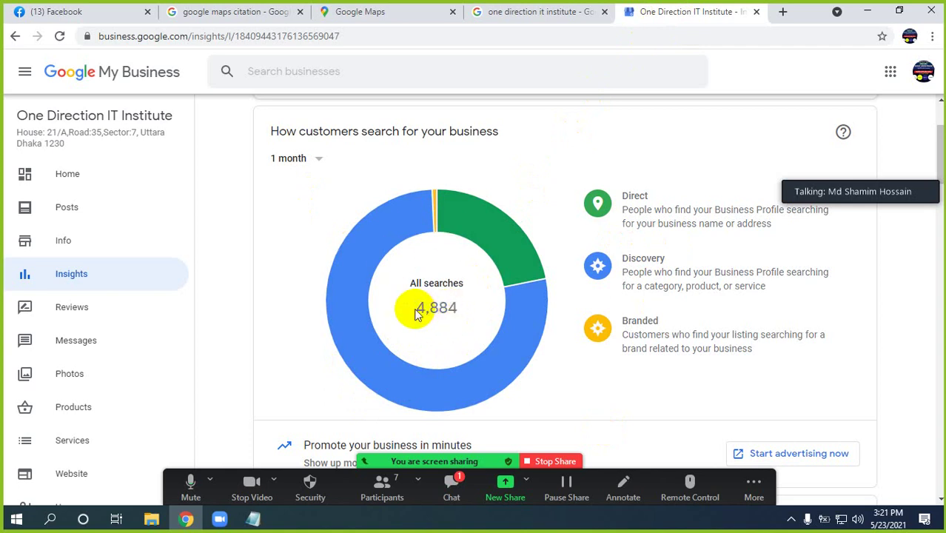
{"action": "left_click_drag", "start_coordinate": [416, 314], "coordinate": [374, 214]}
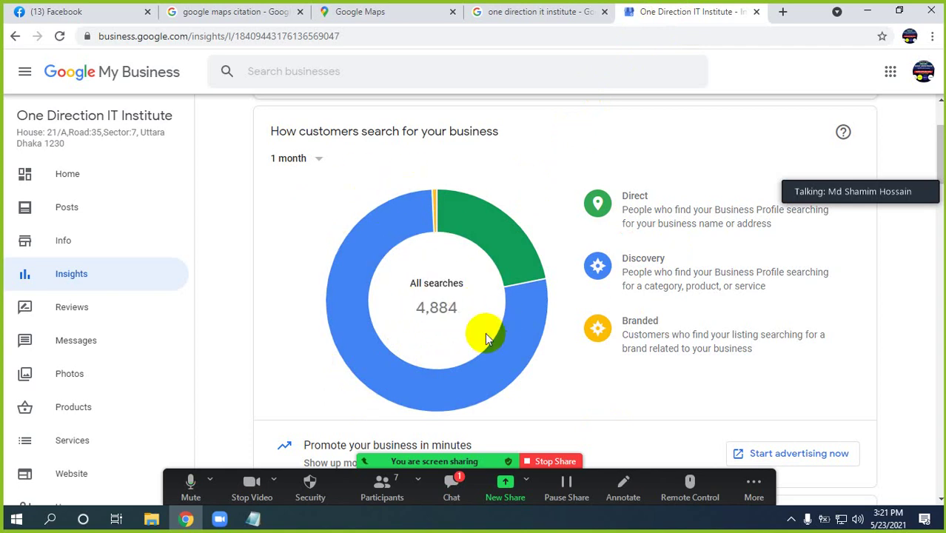
{"action": "scroll", "coordinate": [484, 333], "scroll_direction": "down", "scroll_amount": 4}
{"action": "scroll", "coordinate": [482, 330], "scroll_direction": "down", "scroll_amount": 2}
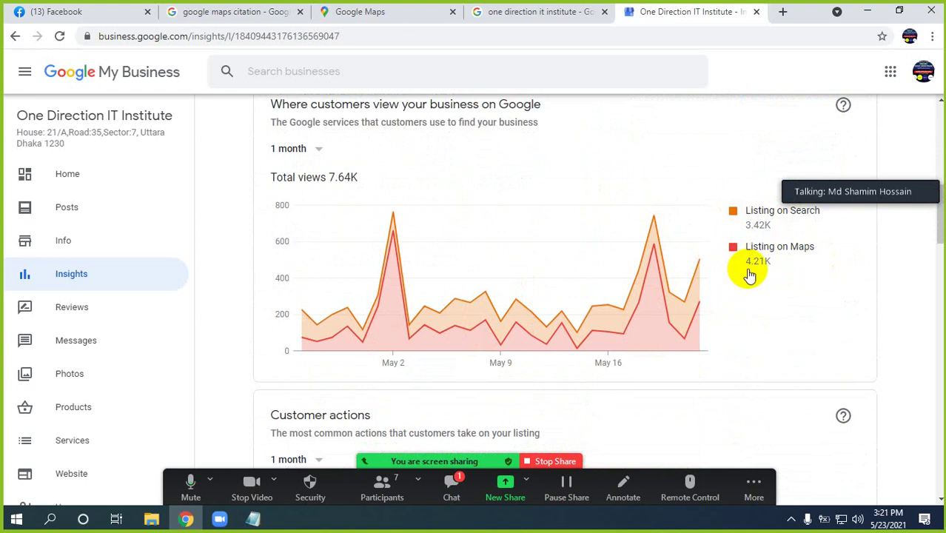
{"action": "scroll", "coordinate": [789, 325], "scroll_direction": "down", "scroll_amount": 3}
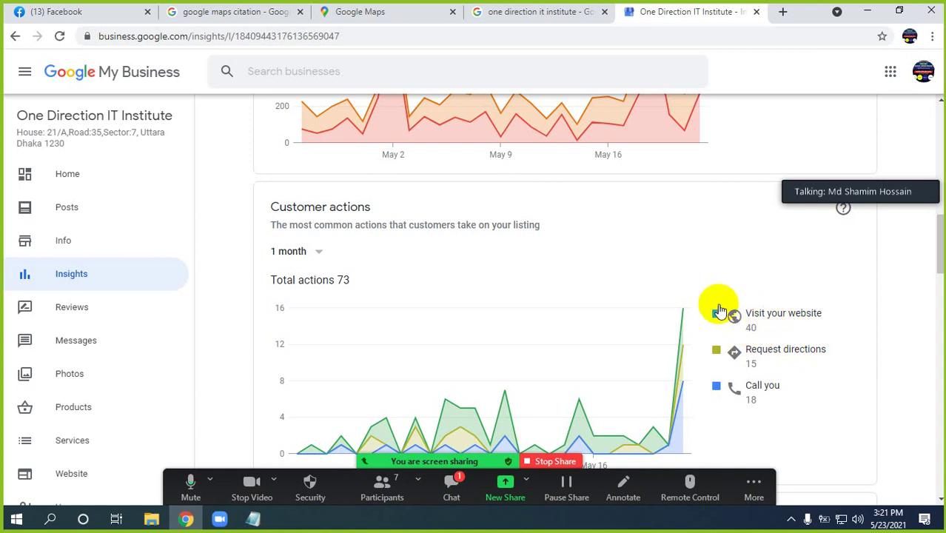
{"action": "left_click", "coordinate": [552, 11]}
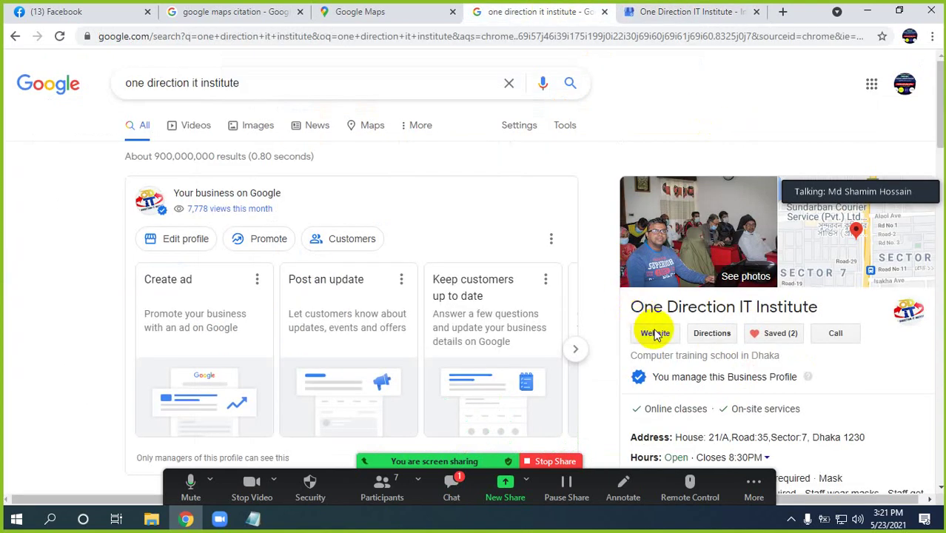
{"action": "left_click", "coordinate": [661, 11]}
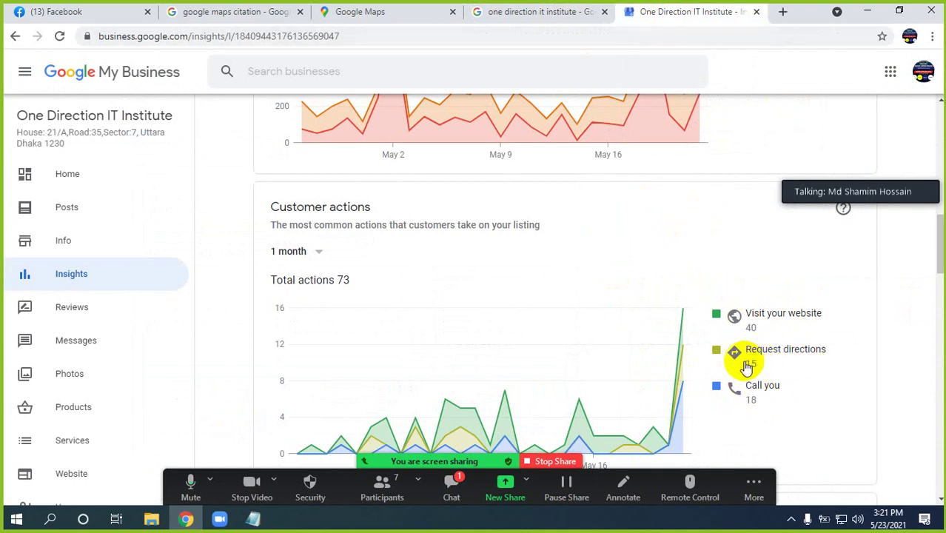
Set the route's starting point to Sector 4, Dhaka for directions to the institute
{"action": "left_click", "coordinate": [538, 11]}
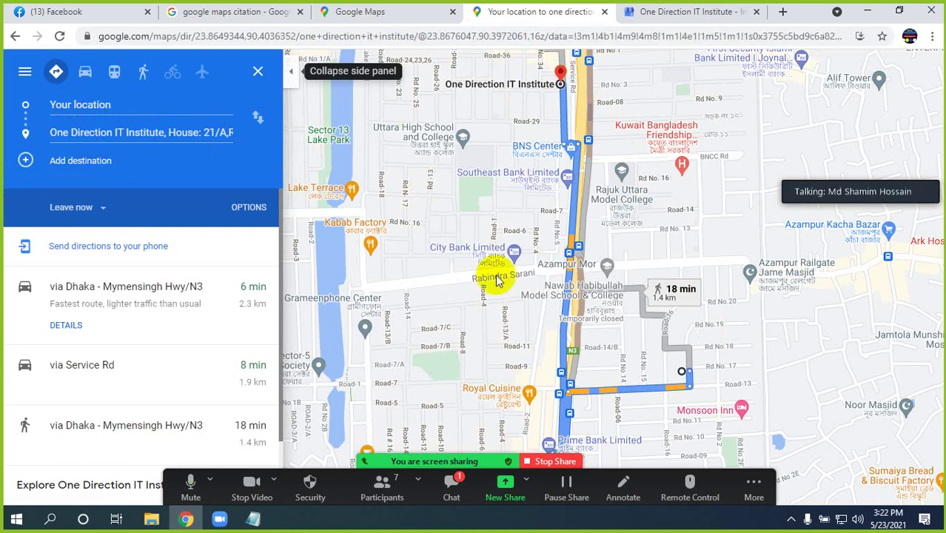
{"action": "left_click", "coordinate": [75, 107]}
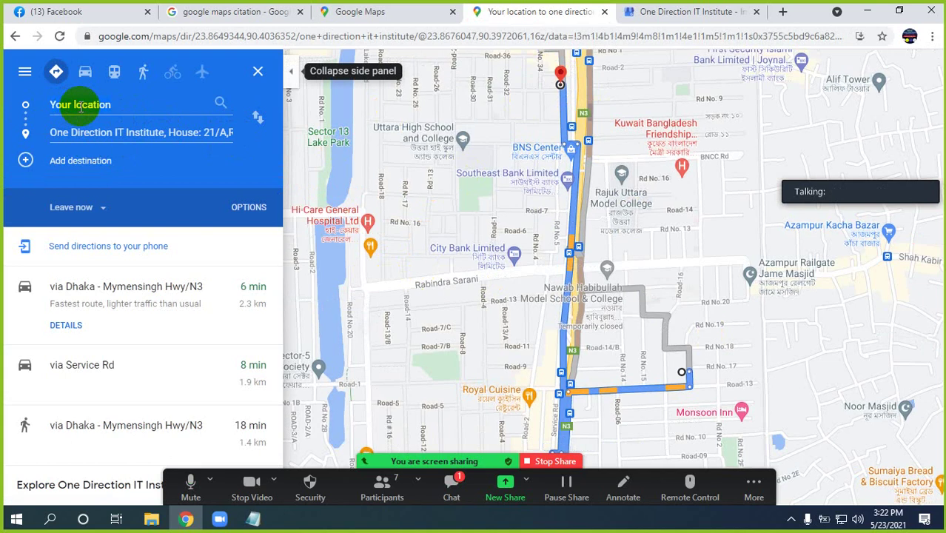
{"action": "type", "text": "sect"}
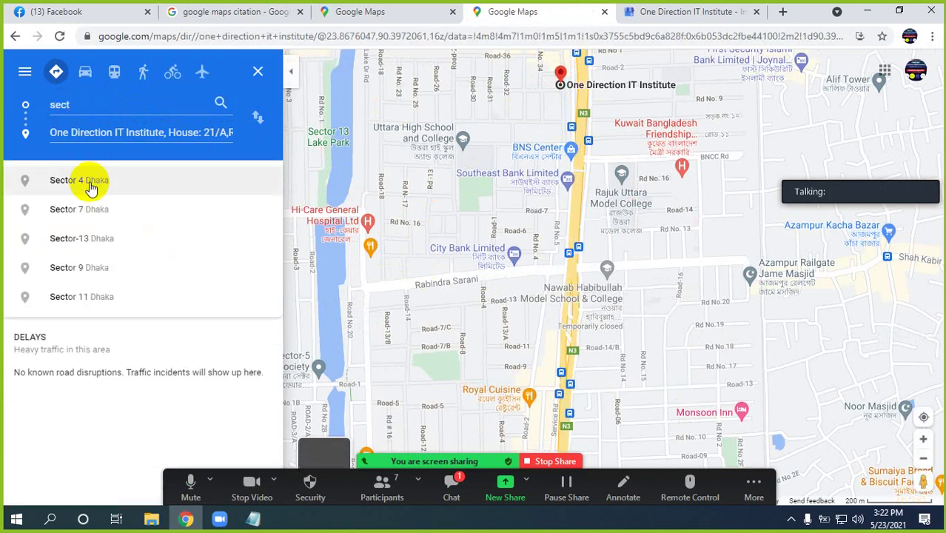
{"action": "left_click", "coordinate": [83, 184]}
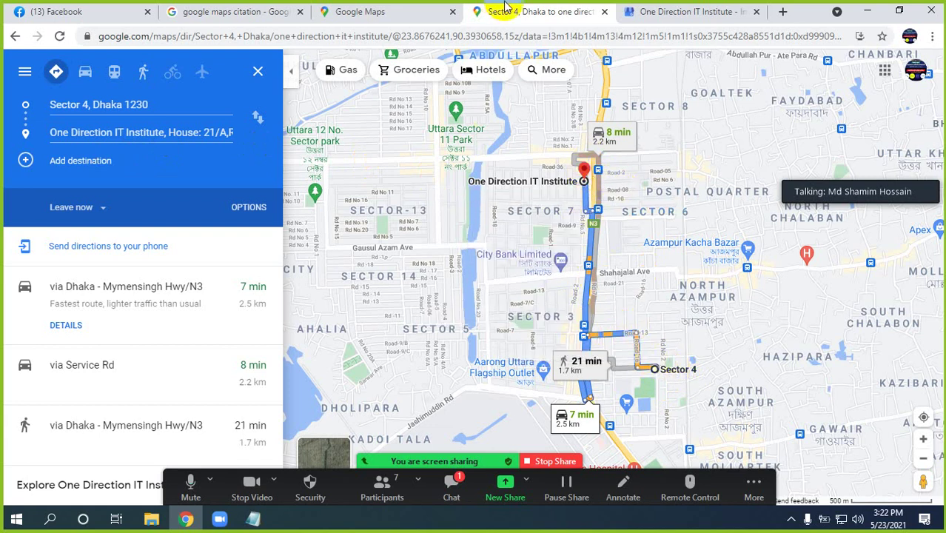
Glance at the Google Maps tab, then step back twice to the institute's search results
{"action": "left_click", "coordinate": [419, 11]}
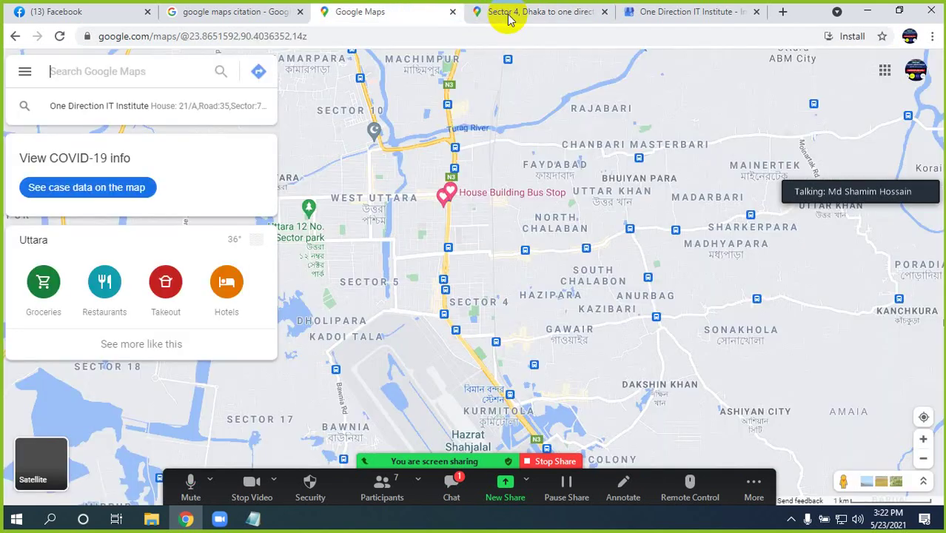
{"action": "left_click", "coordinate": [508, 13]}
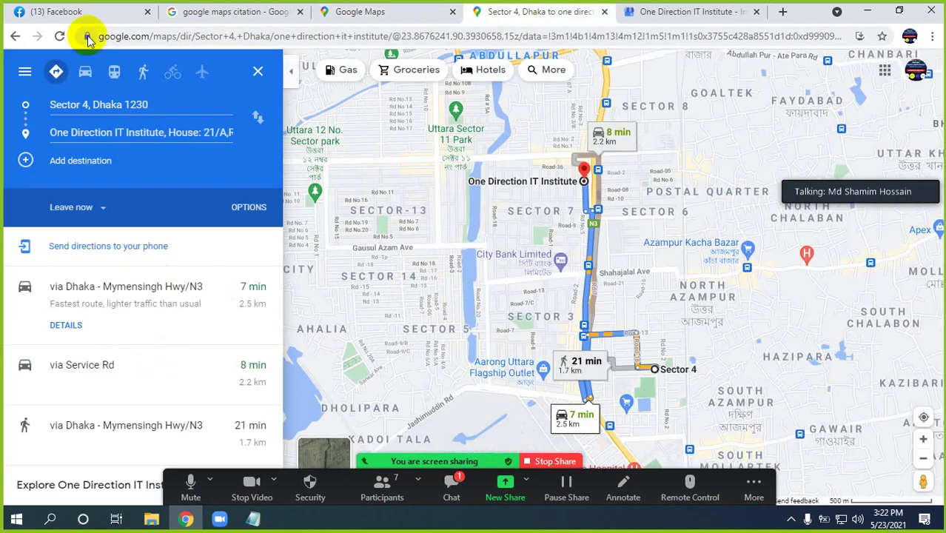
{"action": "left_click", "coordinate": [15, 37]}
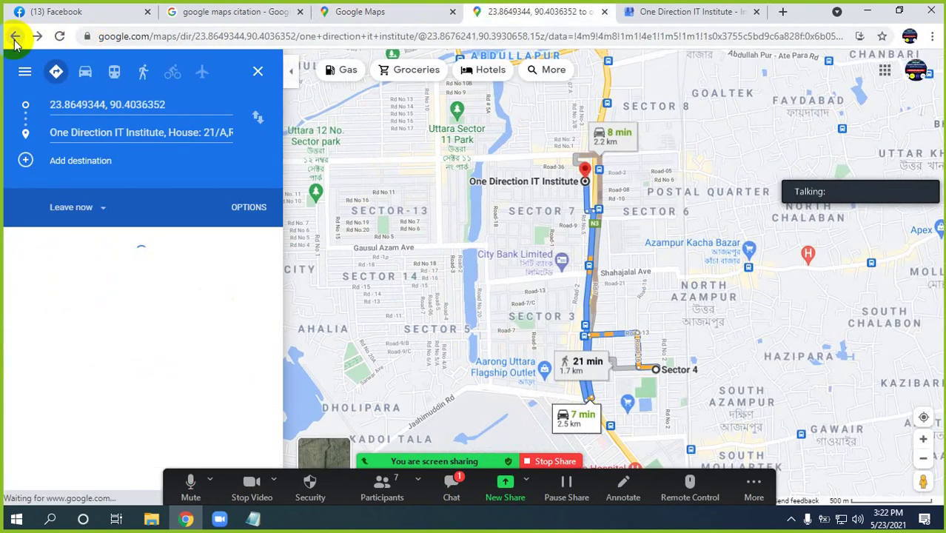
{"action": "left_click", "coordinate": [15, 37]}
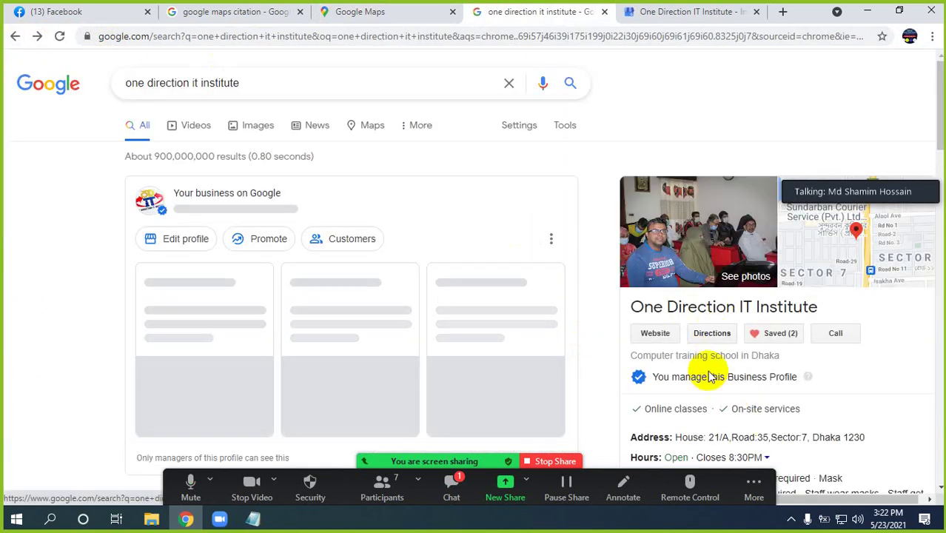
Scroll the institute's results and business panel, then advance its image carousel twice to the videos
{"action": "scroll", "coordinate": [737, 361], "scroll_direction": "down", "scroll_amount": 5}
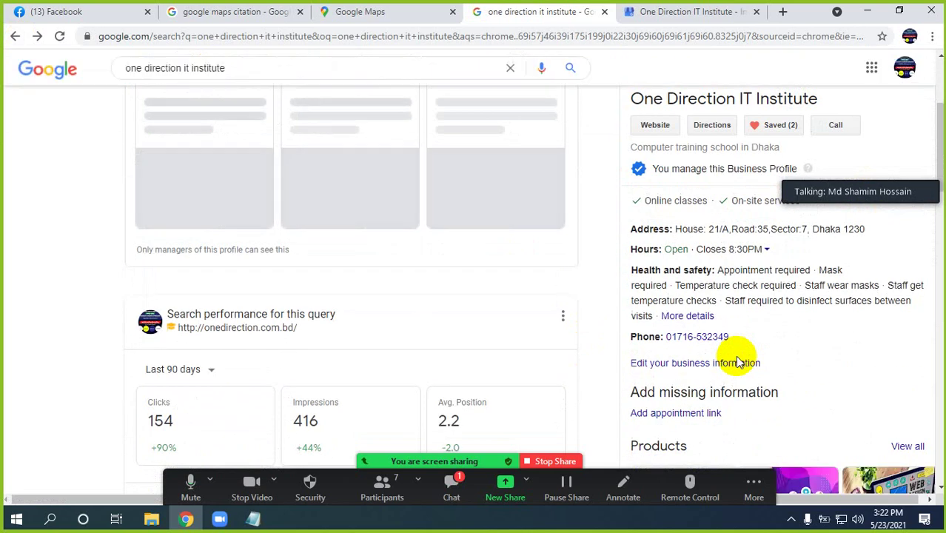
{"action": "scroll", "coordinate": [736, 360], "scroll_direction": "up", "scroll_amount": 2}
{"action": "scroll", "coordinate": [737, 360], "scroll_direction": "down", "scroll_amount": 6}
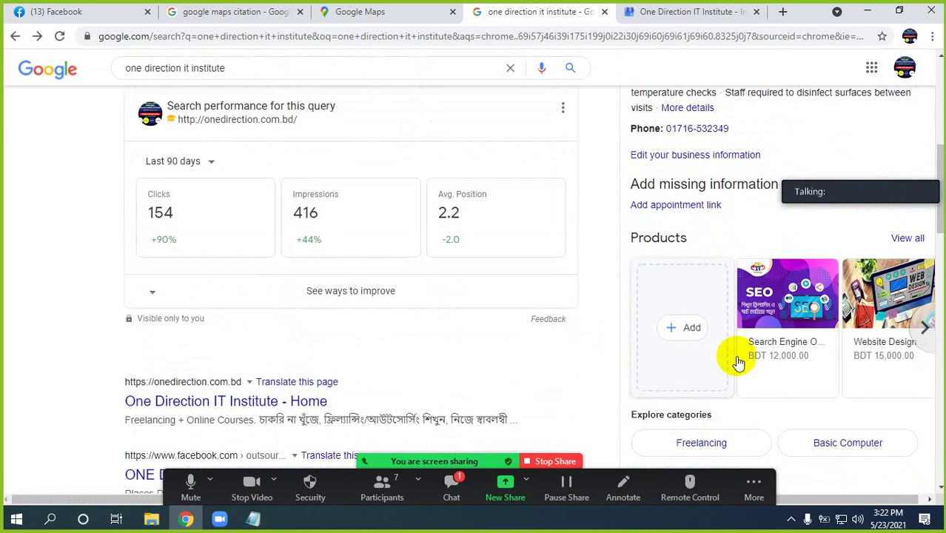
{"action": "scroll", "coordinate": [735, 355], "scroll_direction": "down", "scroll_amount": 3}
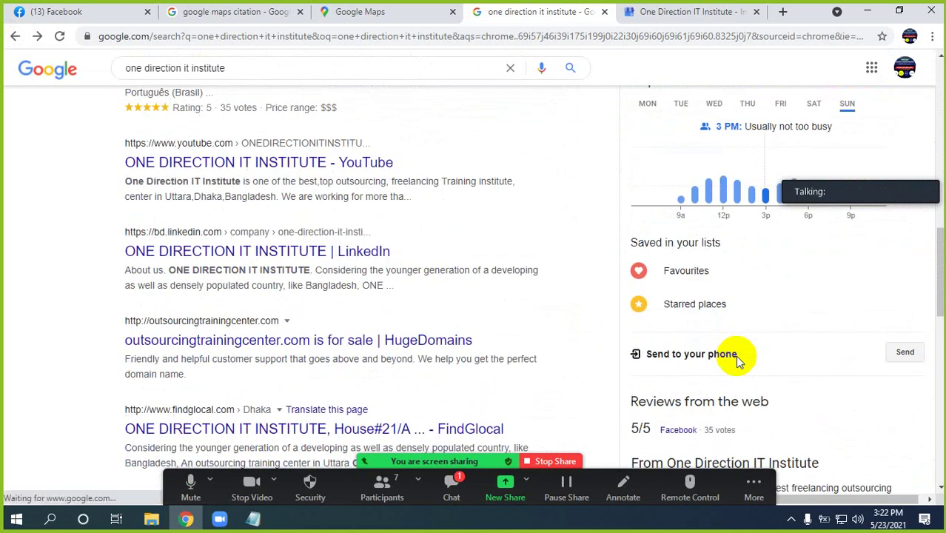
{"action": "scroll", "coordinate": [753, 398], "scroll_direction": "down", "scroll_amount": 2}
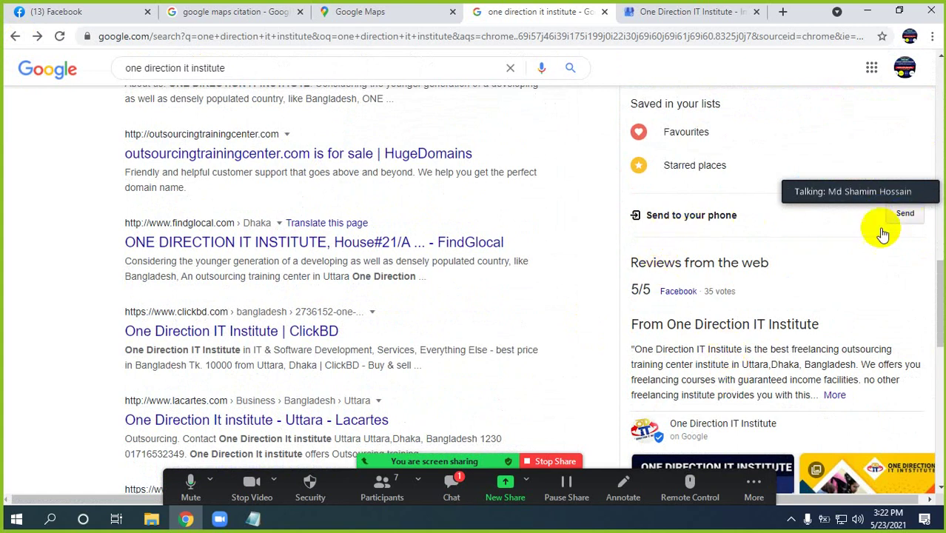
{"action": "scroll", "coordinate": [756, 256], "scroll_direction": "down", "scroll_amount": 8}
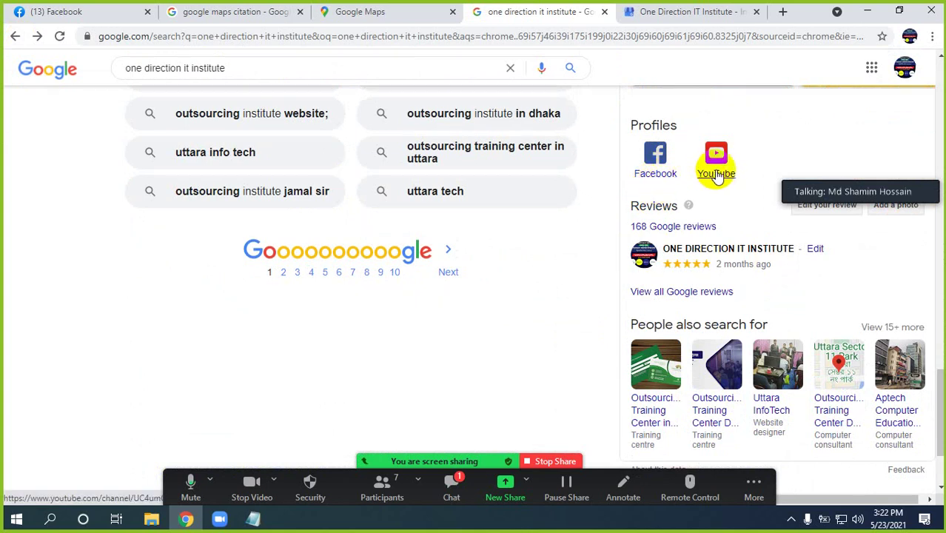
{"action": "scroll", "coordinate": [714, 266], "scroll_direction": "down", "scroll_amount": 2}
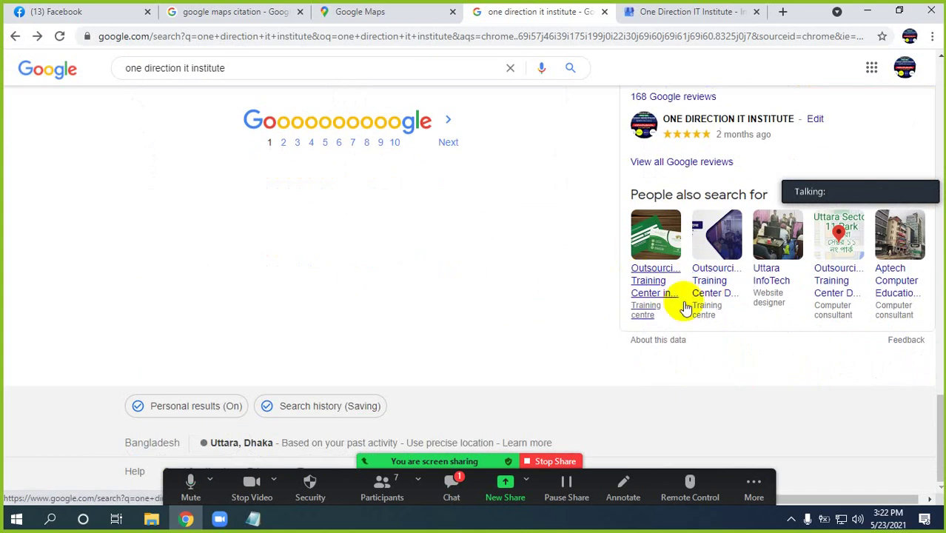
{"action": "scroll", "coordinate": [684, 302], "scroll_direction": "up", "scroll_amount": 4}
{"action": "scroll", "coordinate": [686, 301], "scroll_direction": "up", "scroll_amount": 3}
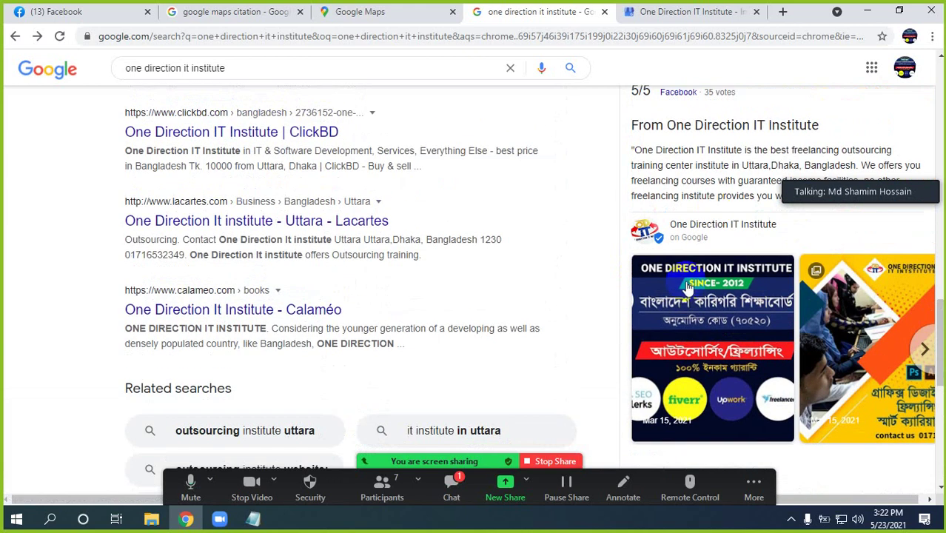
{"action": "left_click", "coordinate": [922, 348]}
{"action": "left_click", "coordinate": [923, 348]}
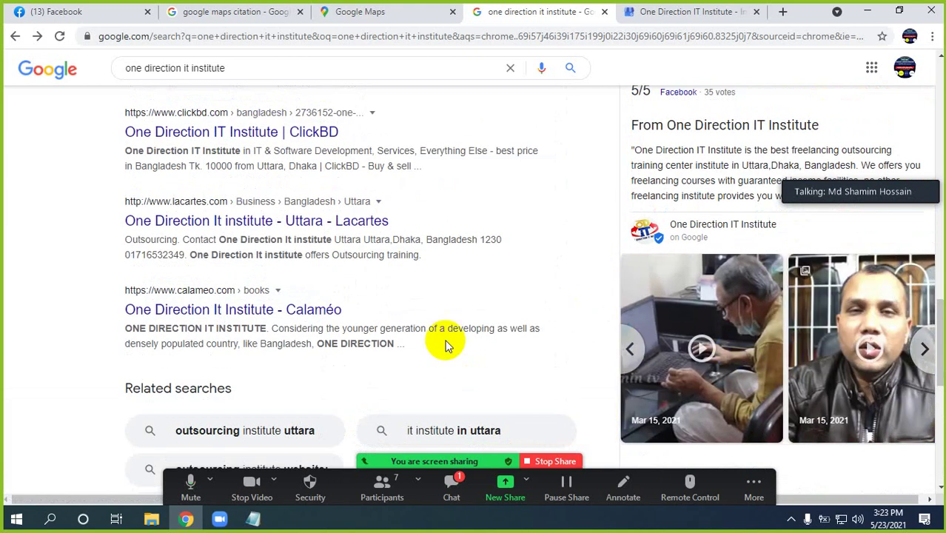
{"action": "left_click", "coordinate": [680, 11]}
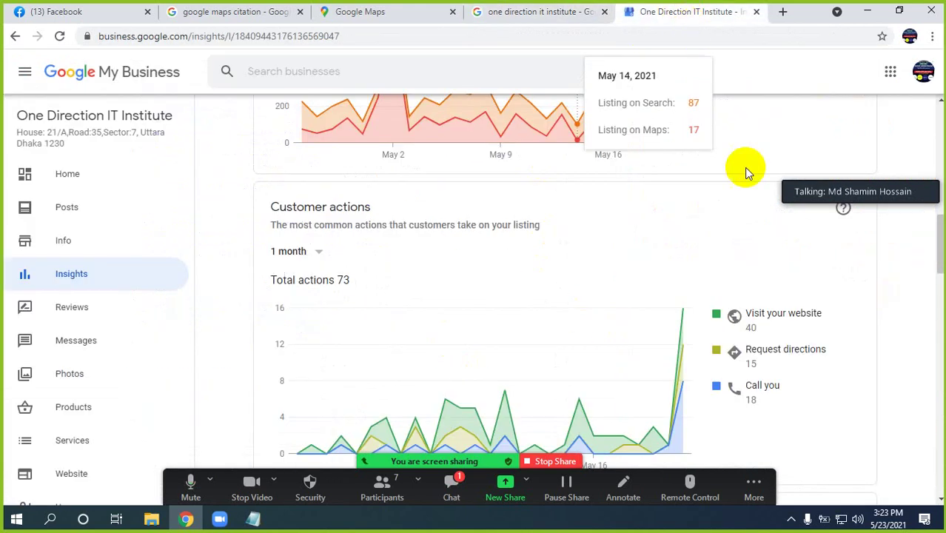
{"action": "left_click", "coordinate": [510, 13]}
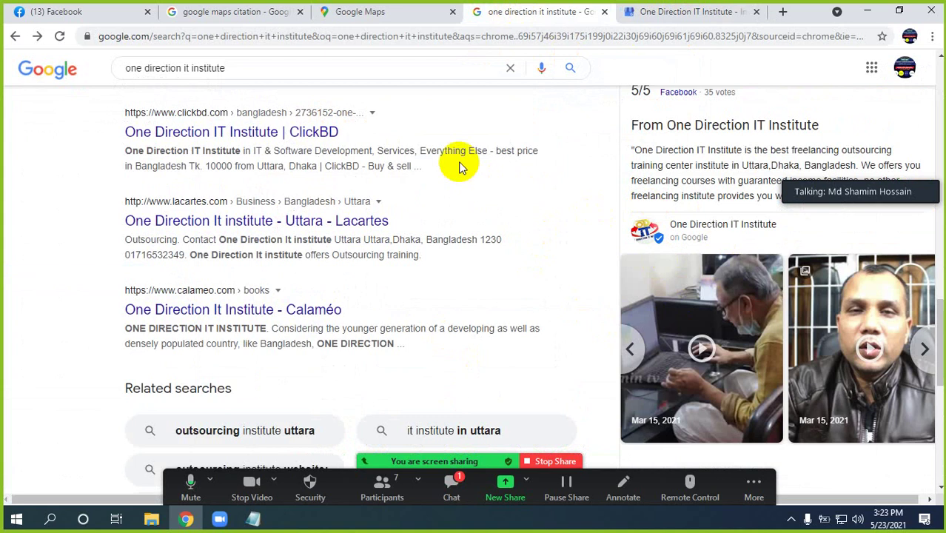
{"action": "left_click", "coordinate": [363, 11]}
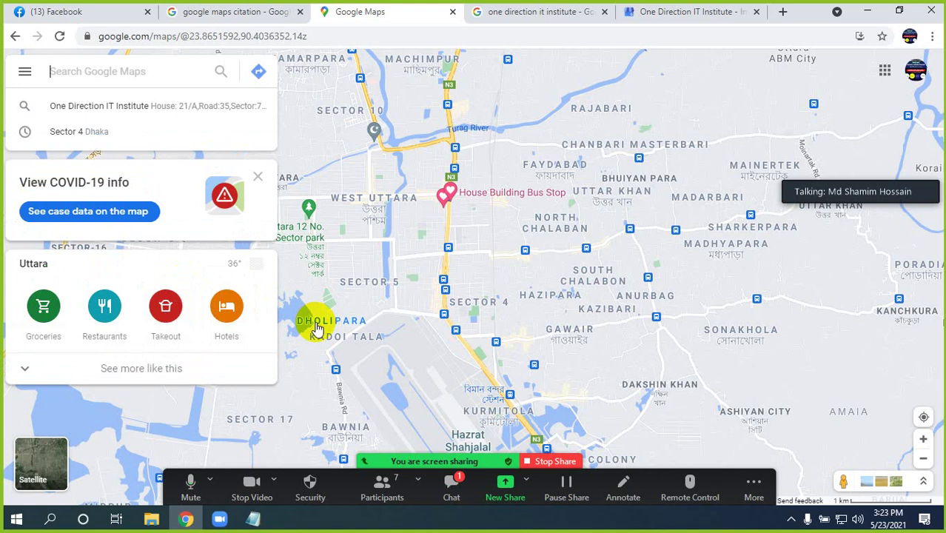
{"action": "left_click", "coordinate": [690, 14]}
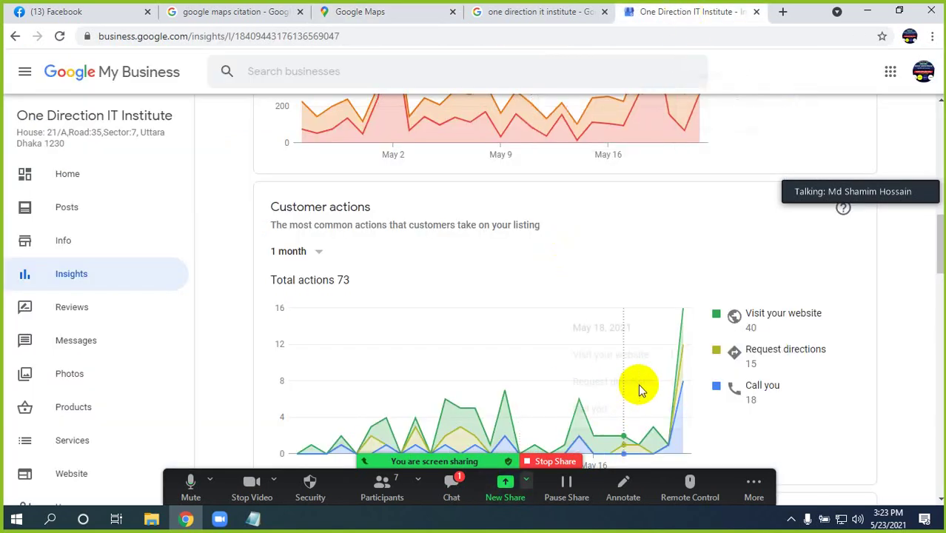
{"action": "left_click", "coordinate": [381, 11]}
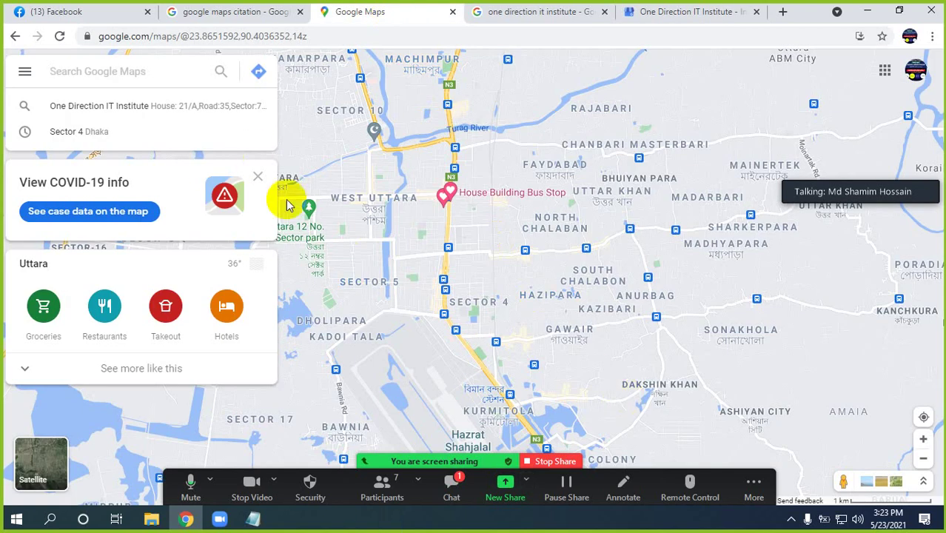
{"action": "left_click", "coordinate": [232, 12]}
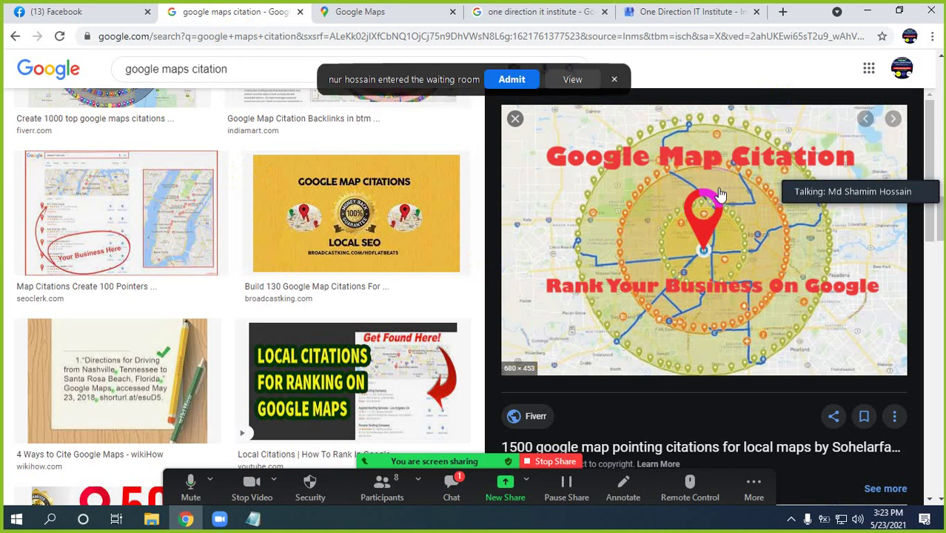
{"action": "left_click", "coordinate": [509, 79]}
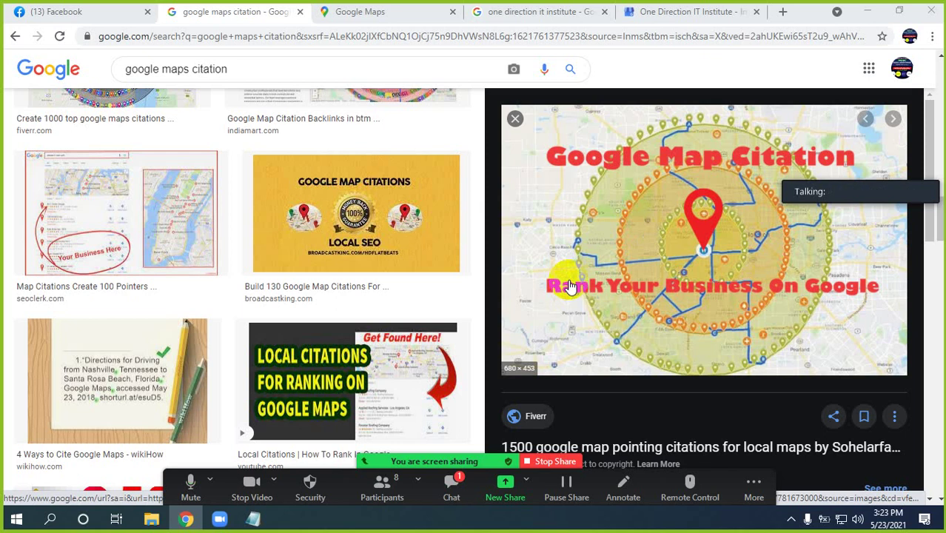
{"action": "left_click", "coordinate": [691, 13]}
{"action": "left_click", "coordinate": [196, 10]}
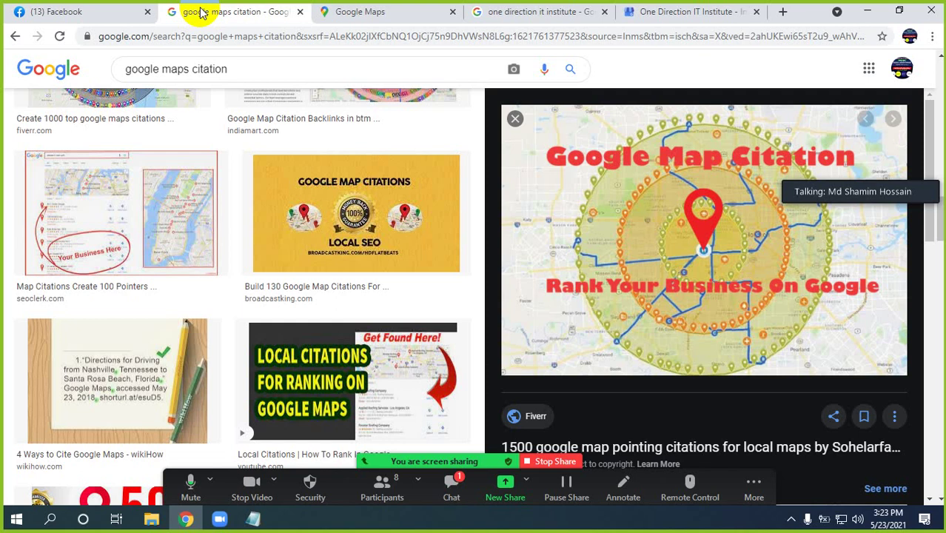
{"action": "left_click", "coordinate": [414, 10]}
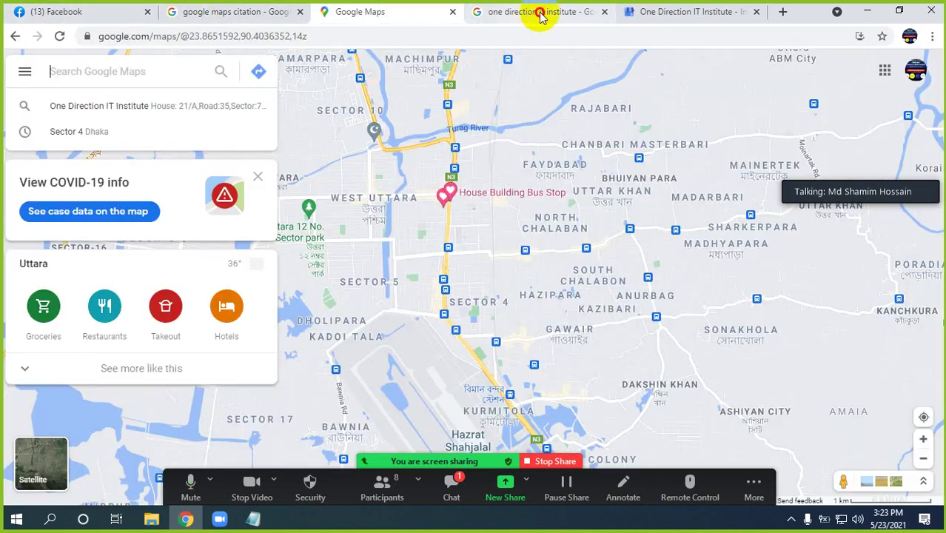
Open a new blank Google tab beside the One Direction IT Institute results
{"action": "left_click", "coordinate": [540, 12]}
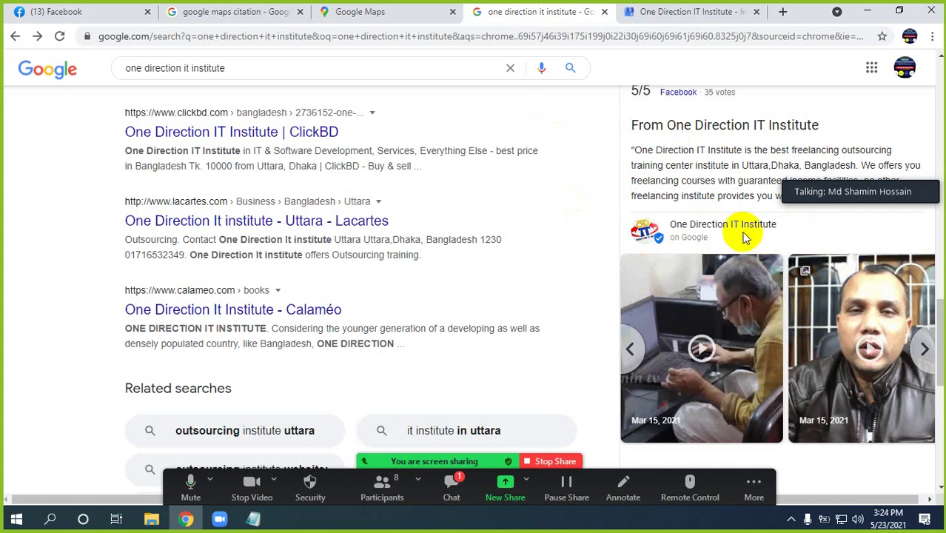
{"action": "left_click", "coordinate": [742, 296]}
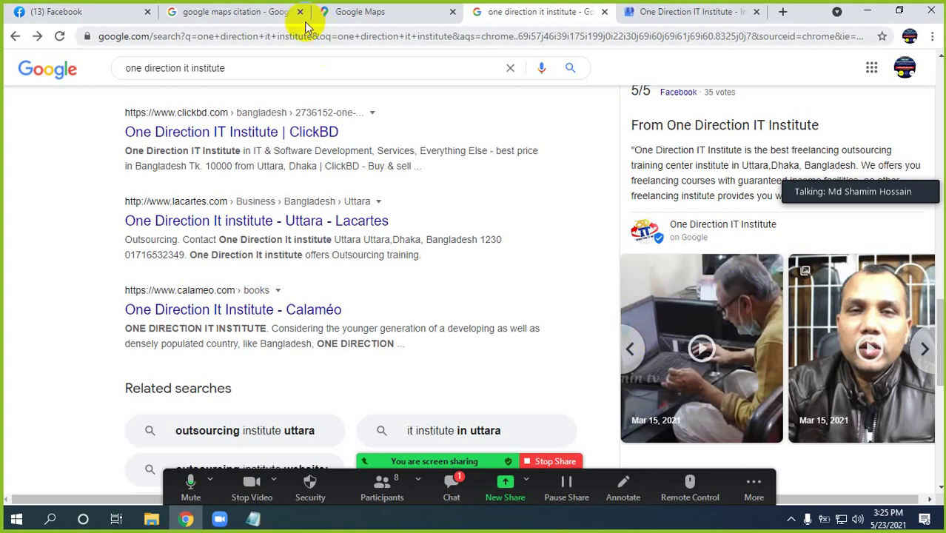
{"action": "left_click", "coordinate": [783, 13]}
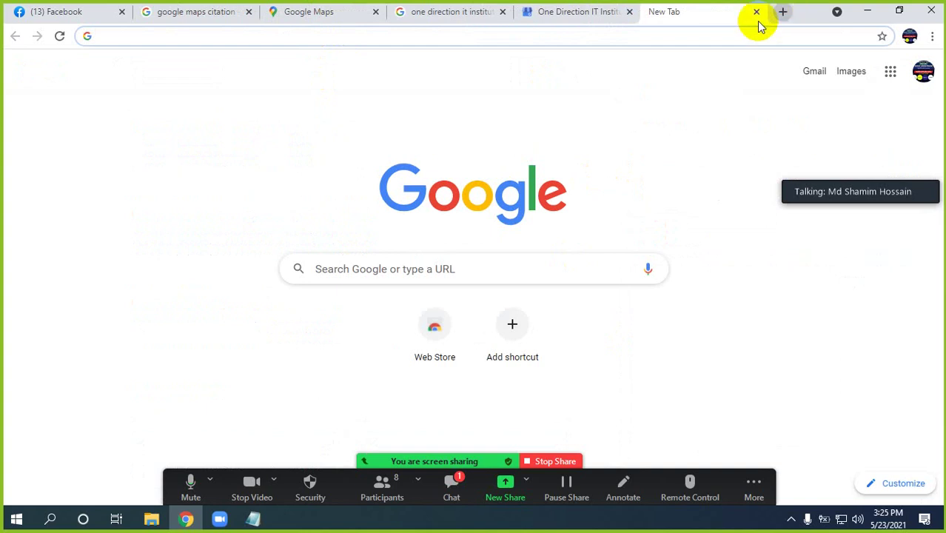
Search 'outsourcing training center in uttara', confirm One Direction IT Institute is first, then return to the earlier tab
{"action": "left_click", "coordinate": [369, 35]}
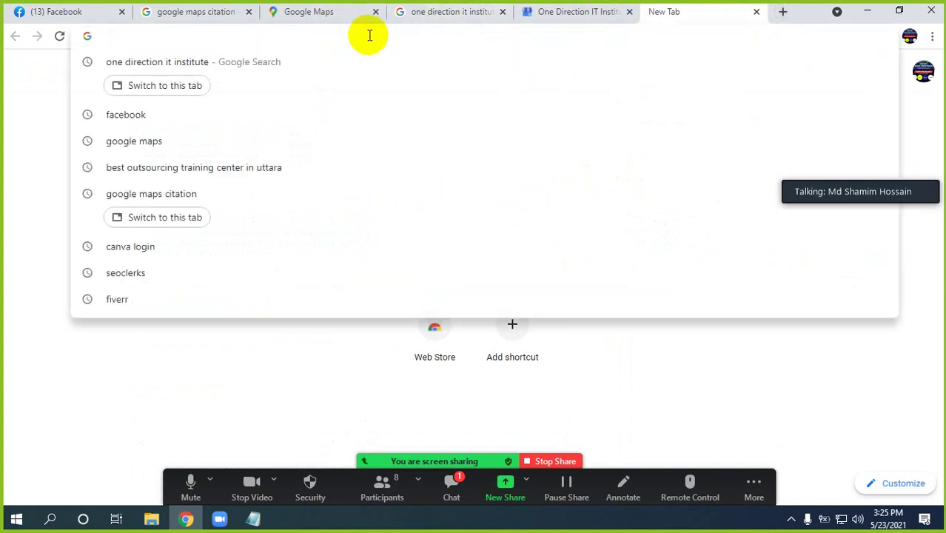
{"action": "type", "text": "ou"}
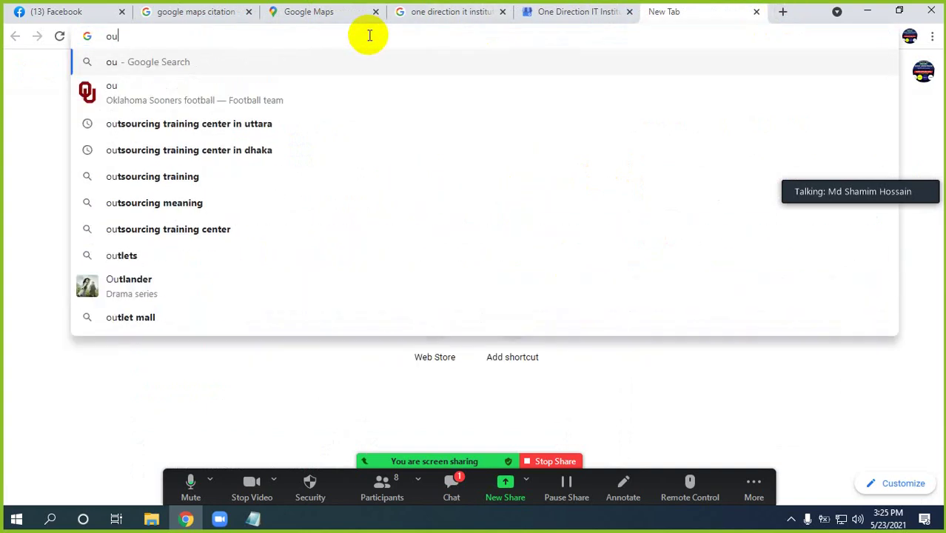
{"action": "left_click", "coordinate": [186, 128]}
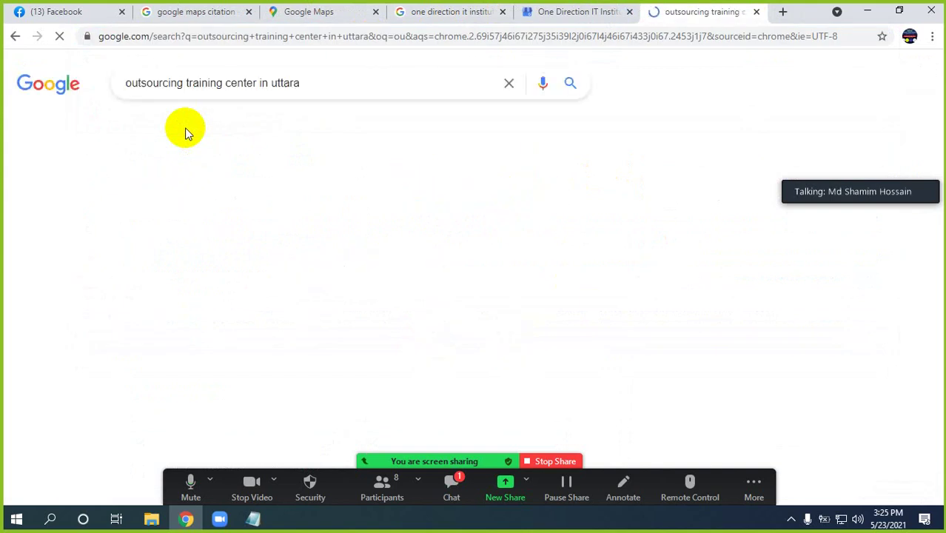
{"action": "scroll", "coordinate": [190, 222], "scroll_direction": "down", "scroll_amount": 3}
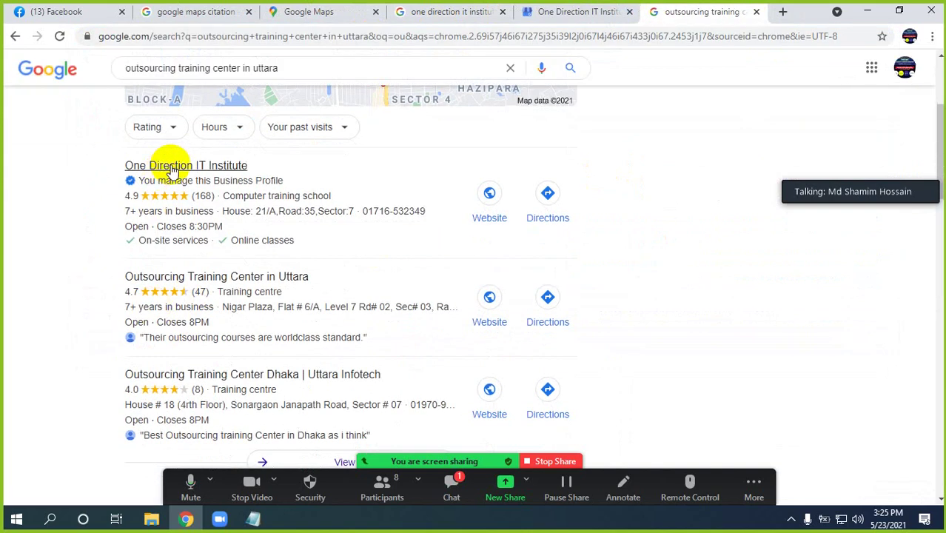
{"action": "scroll", "coordinate": [174, 172], "scroll_direction": "down", "scroll_amount": 2}
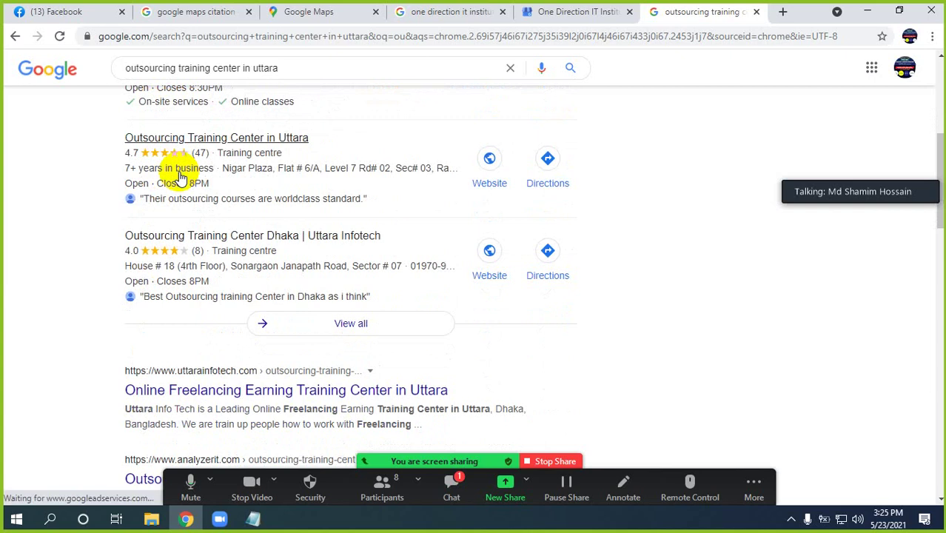
{"action": "scroll", "coordinate": [222, 159], "scroll_direction": "up", "scroll_amount": 2}
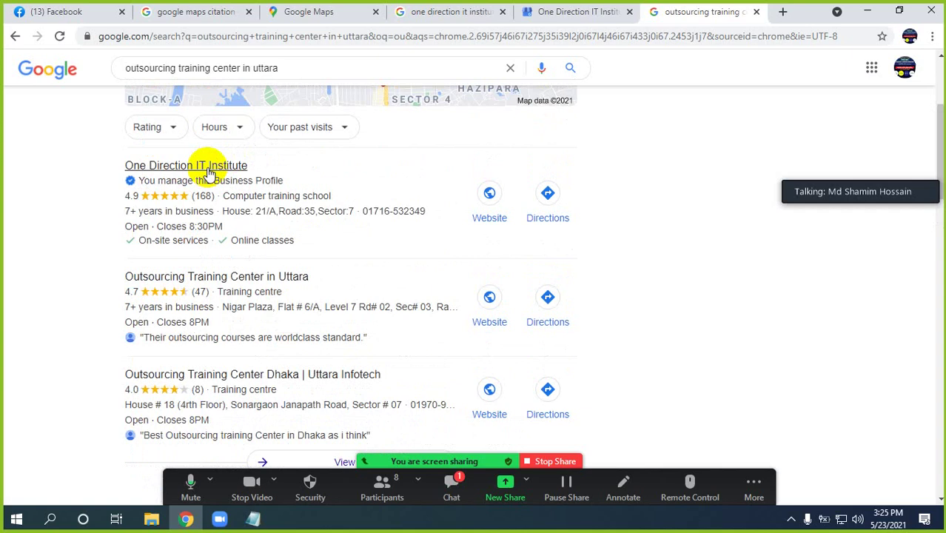
{"action": "left_click", "coordinate": [438, 12]}
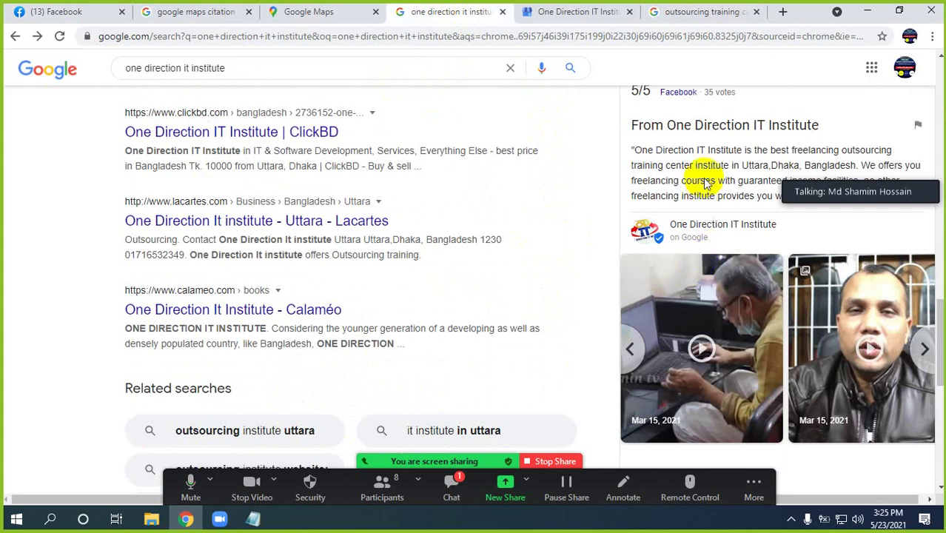
Glance at the Google Maps citation image results, then minimize Chrome to reveal the Notepad note
{"action": "left_click", "coordinate": [330, 16]}
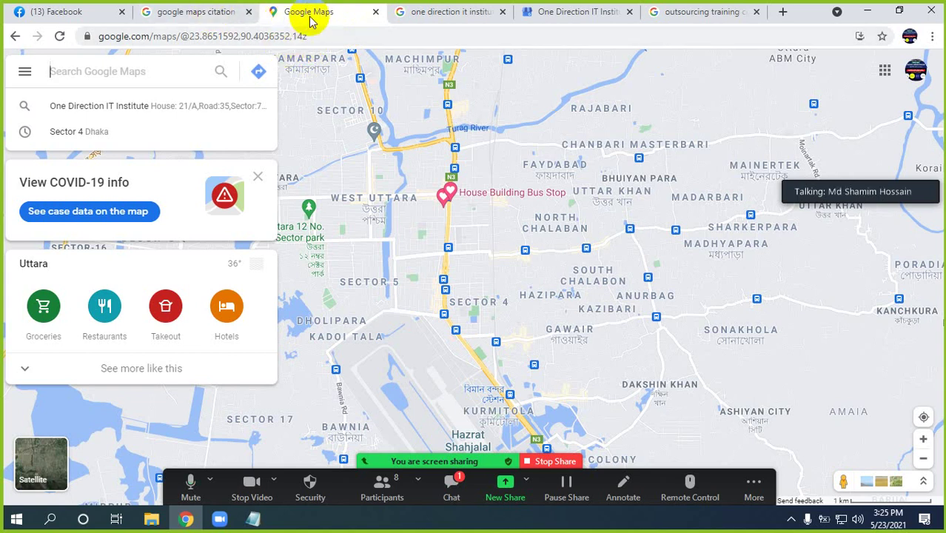
{"action": "left_click", "coordinate": [213, 15]}
{"action": "left_click", "coordinate": [304, 15]}
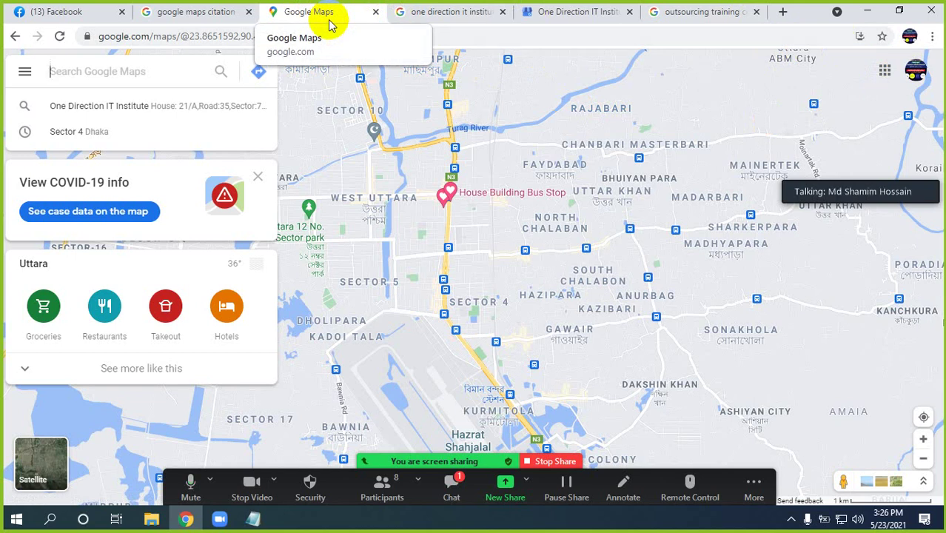
{"action": "left_click", "coordinate": [867, 11]}
Type 'Buyer Requirments' on a new line below the Google Maps Citation heading
{"action": "left_click", "coordinate": [270, 516]}
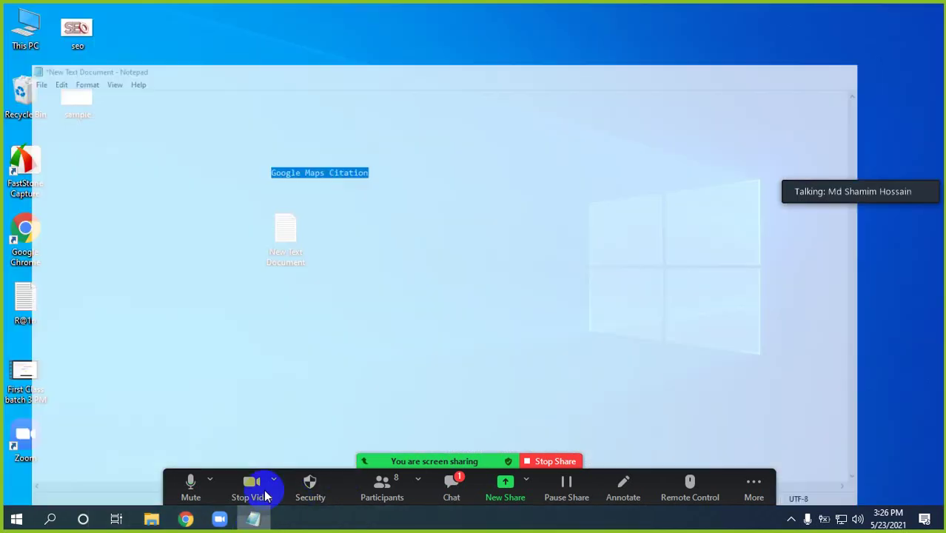
{"action": "left_click", "coordinate": [253, 515]}
{"action": "left_click", "coordinate": [406, 131]}
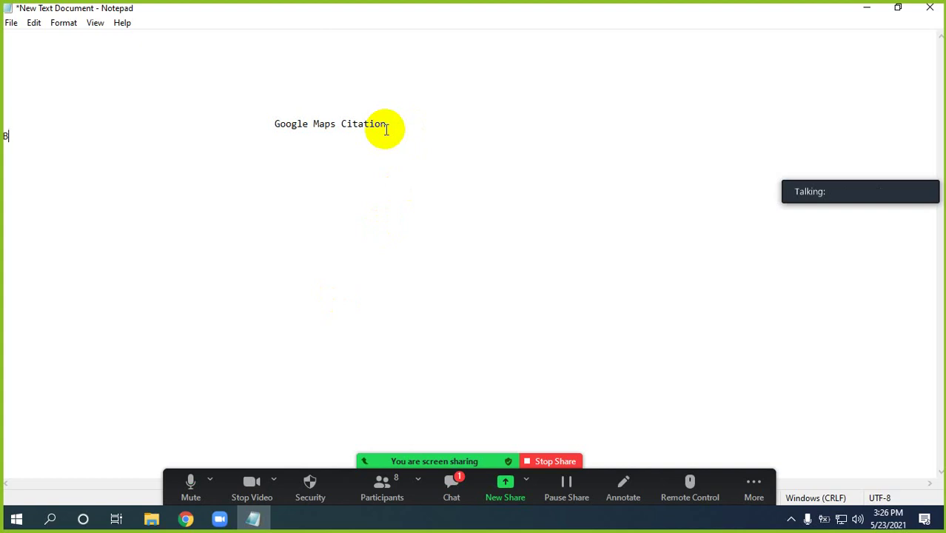
{"action": "type", "text": "Buyer Requir"}
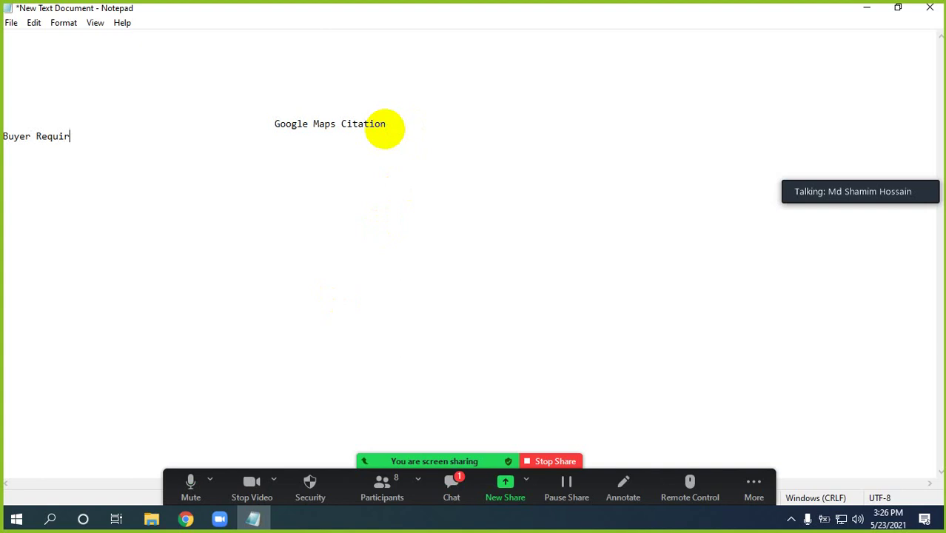
{"action": "type", "text": "ments"}
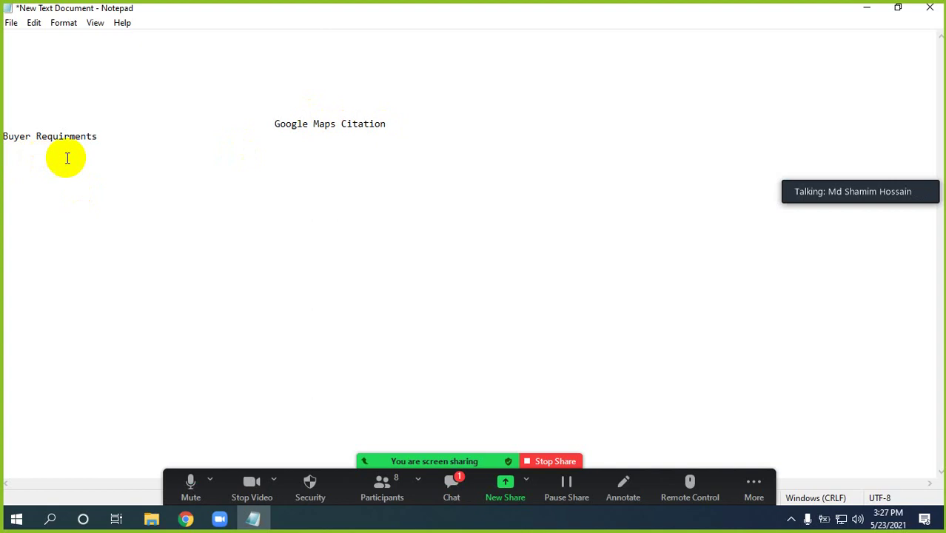
{"action": "left_click", "coordinate": [103, 136]}
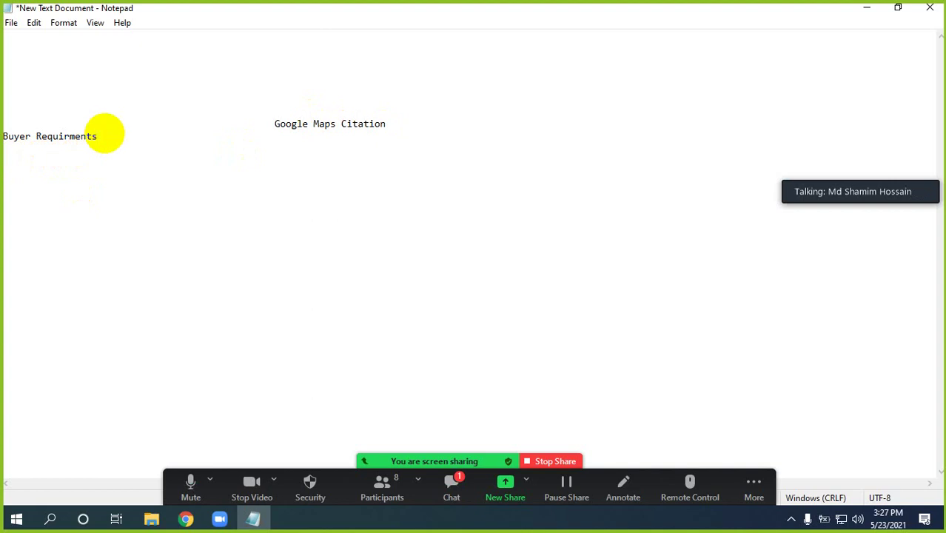
List the first requirements: '1. Your website url', '2. Your Company name', '3.Short Description'
{"action": "key", "text": "Return"}
{"action": "type", "text": "1. Your website "}
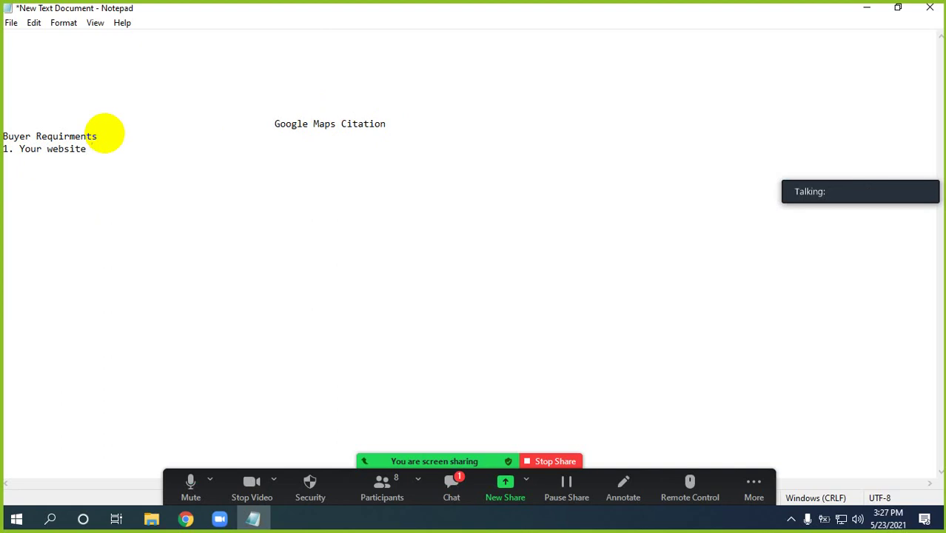
{"action": "type", "text": "url"}
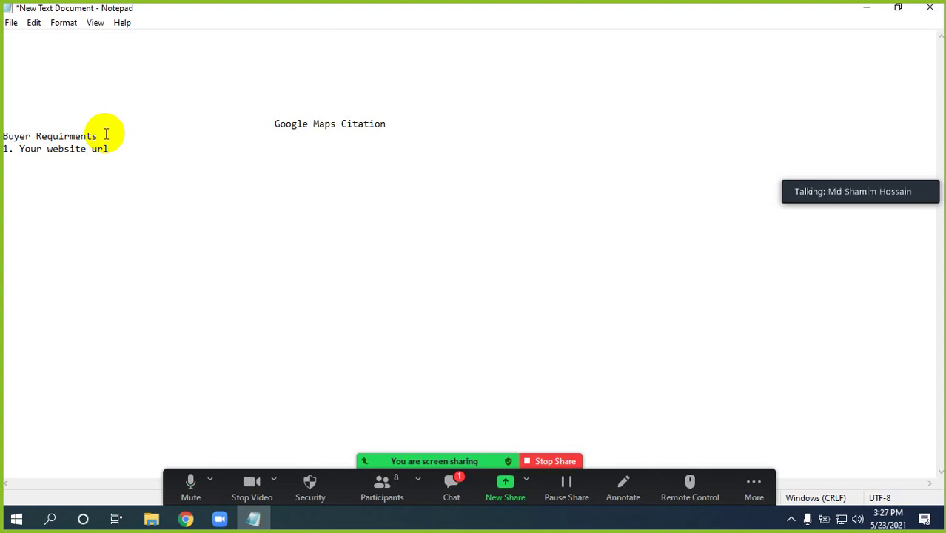
{"action": "key", "text": "Return"}
{"action": "type", "text": "2. "}
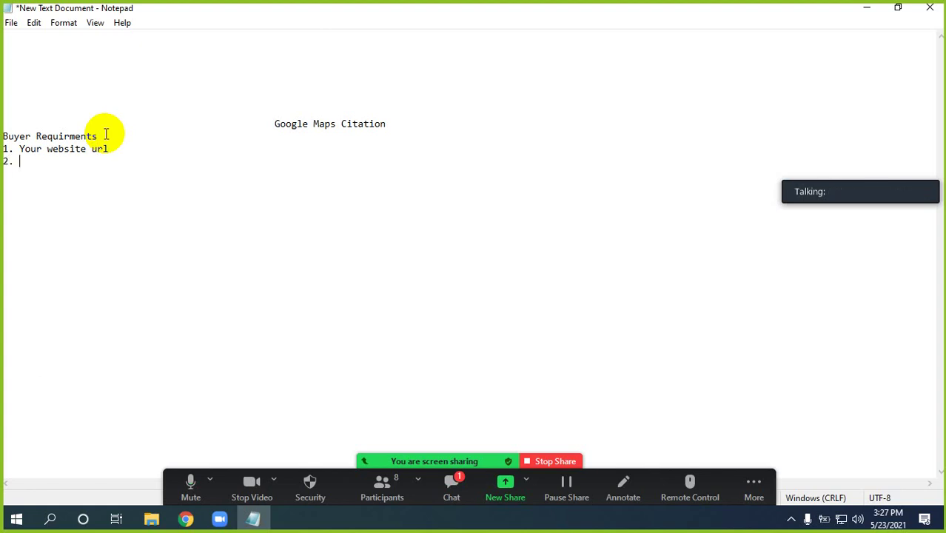
{"action": "type", "text": "Your Company nam"}
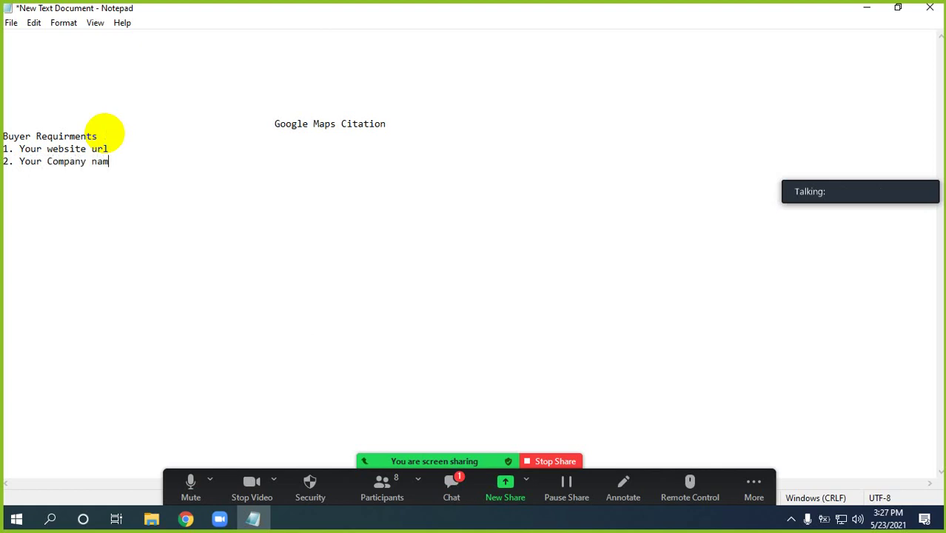
{"action": "type", "text": "e"}
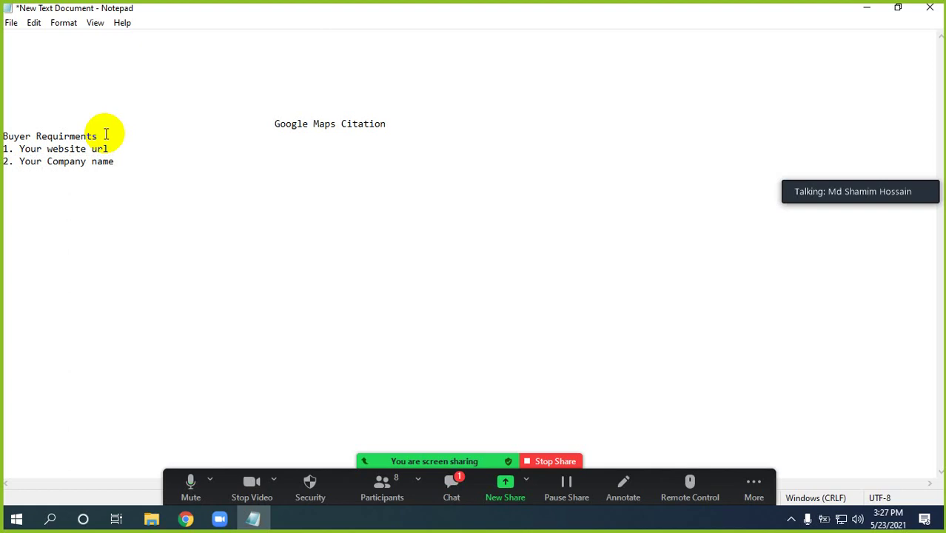
{"action": "key", "text": "Return"}
{"action": "type", "text": "3."}
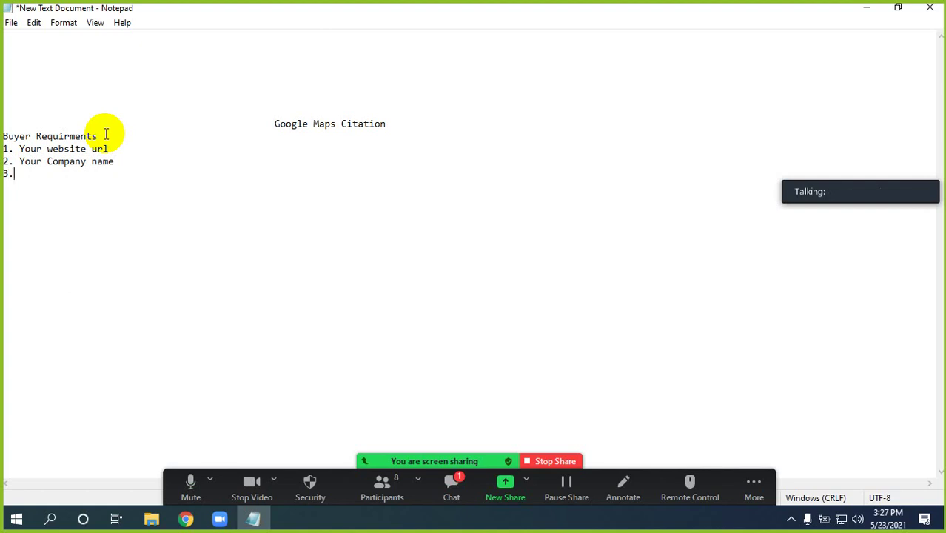
{"action": "type", "text": "Short Description"}
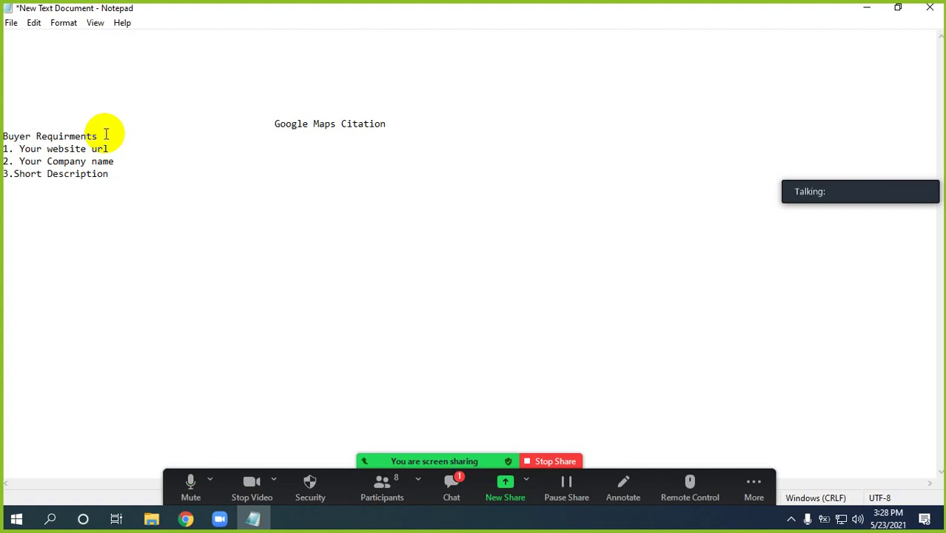
Add 'Logo/Banner', '4. Full Address' and '5. Phone and Email address' lines, admitting the waiting Zoom participant
{"action": "key", "text": "Return"}
{"action": "type", "text": "4"}
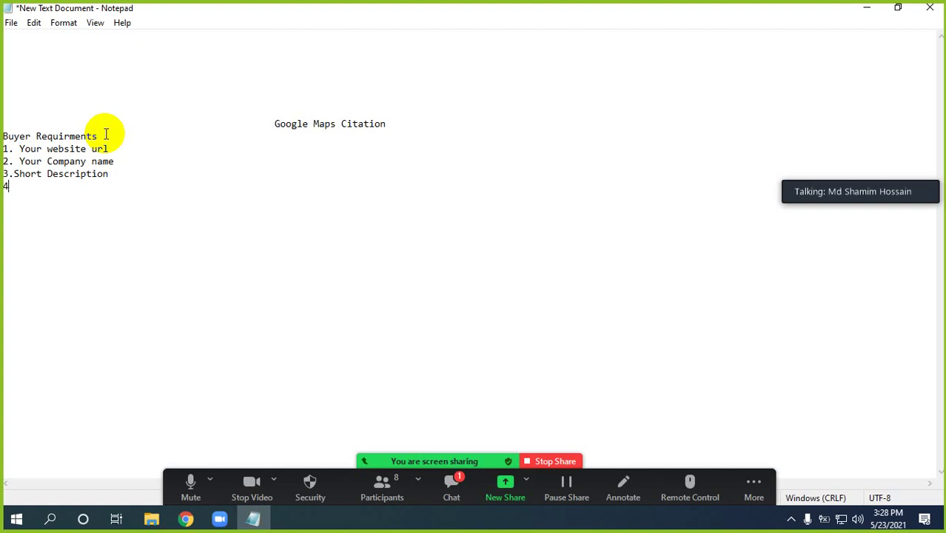
{"action": "type", "text": "."}
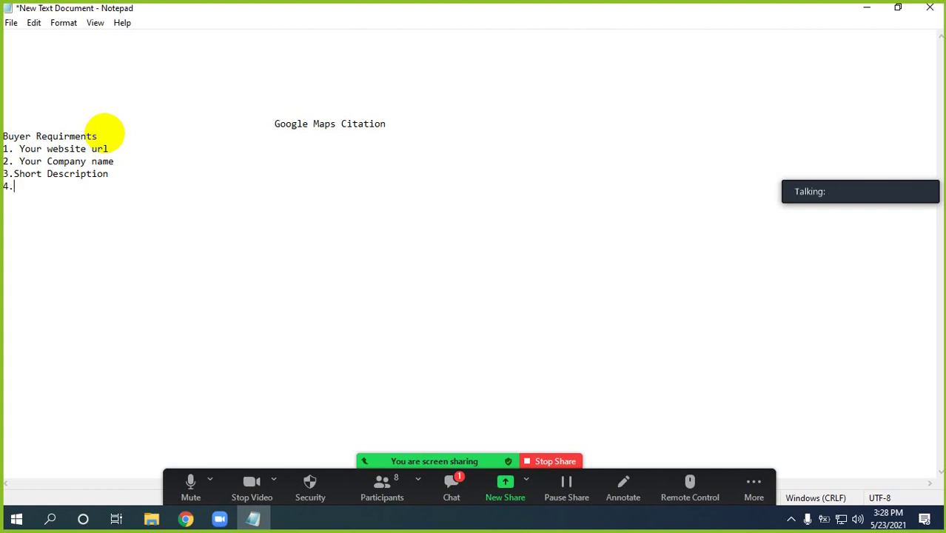
{"action": "type", "text": "LOgo"}
{"action": "key", "text": "BackSpace"}
{"action": "key", "text": "BackSpace"}
{"action": "key", "text": "BackSpace"}
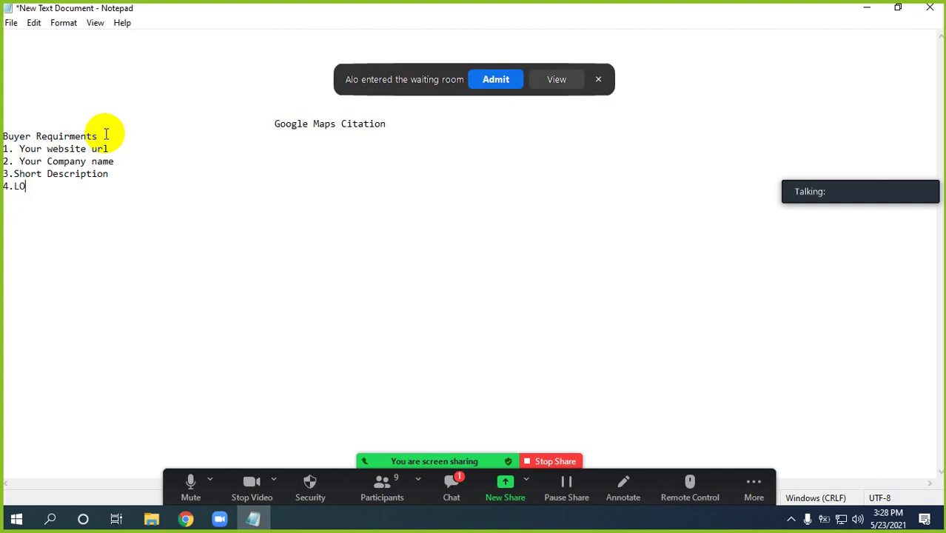
{"action": "left_click", "coordinate": [495, 80]}
{"action": "type", "text": "Og"}
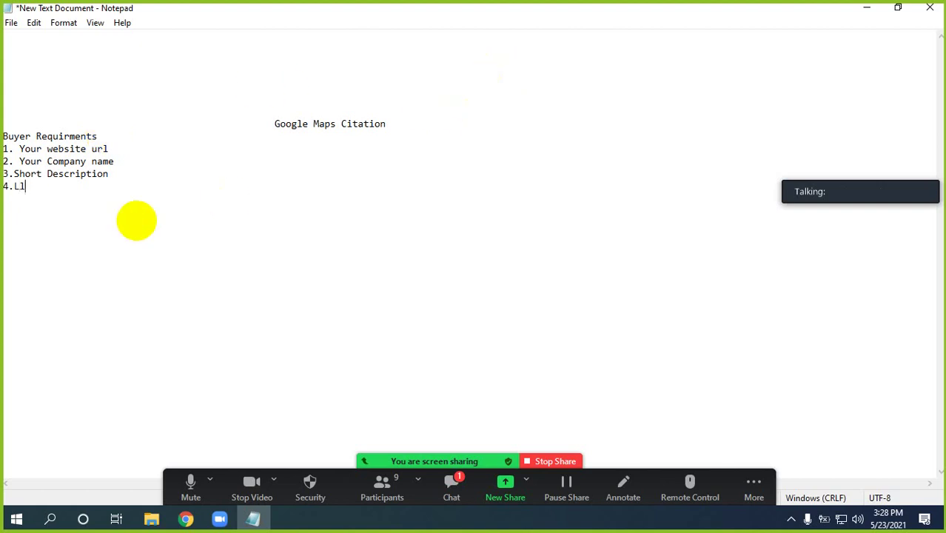
{"action": "key", "text": "BackSpace"}
{"action": "key", "text": "BackSpace"}
{"action": "type", "text": "ogo"}
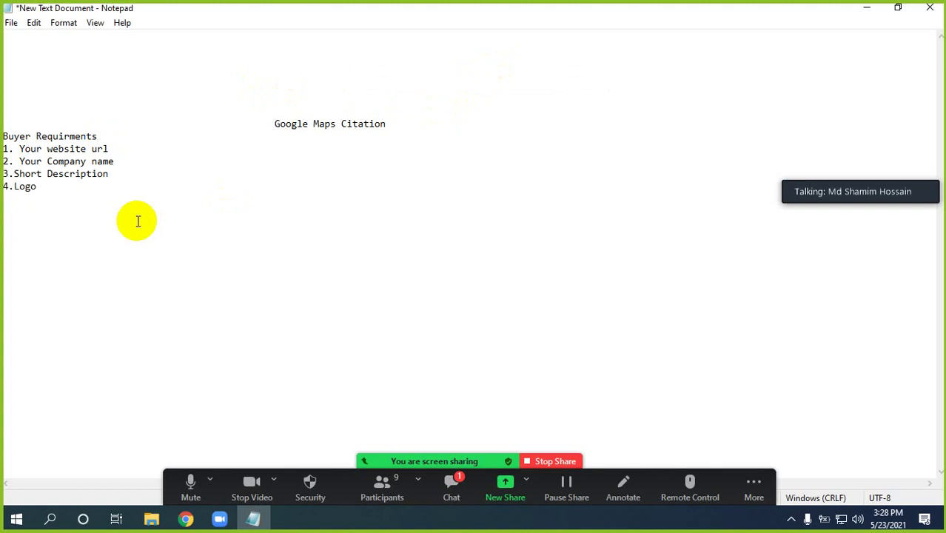
{"action": "type", "text": "/Ban"}
{"action": "type", "text": "ner"}
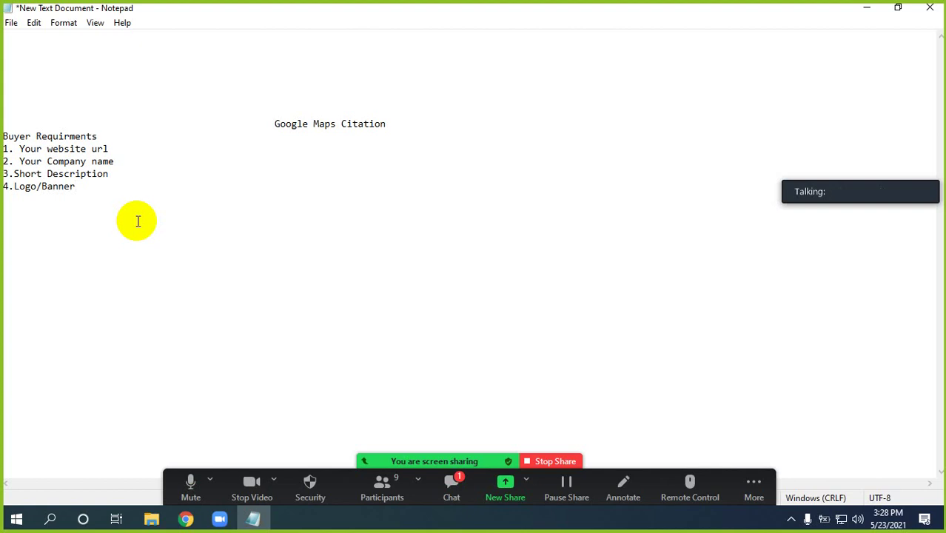
{"action": "type", "text": "4. Full Address"}
{"action": "key", "text": "Return"}
{"action": "type", "text": "5. Phon"}
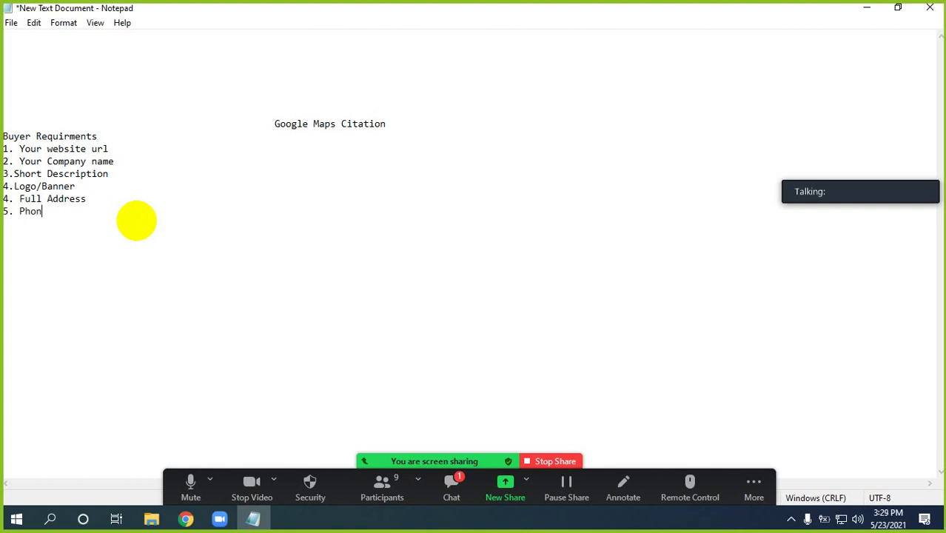
{"action": "type", "text": "e"}
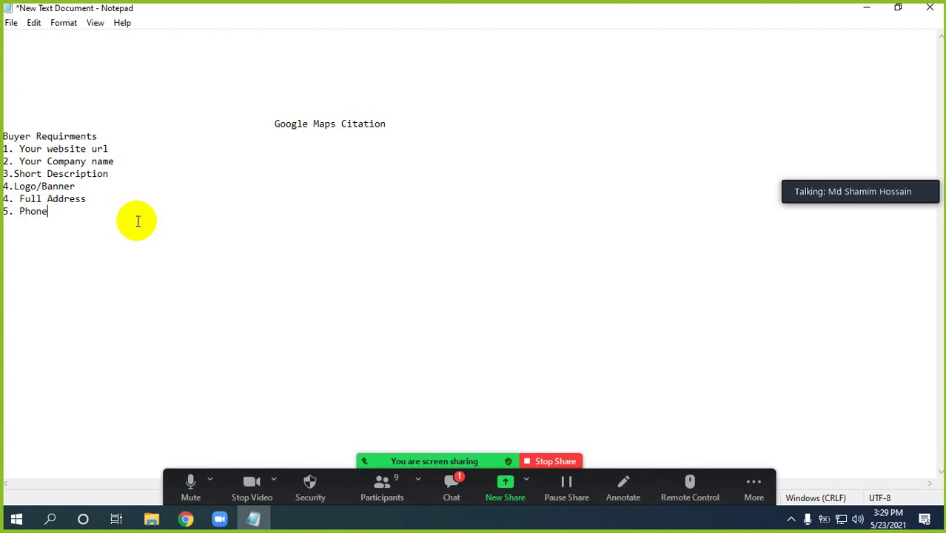
{"action": "type", "text": " and Email add"}
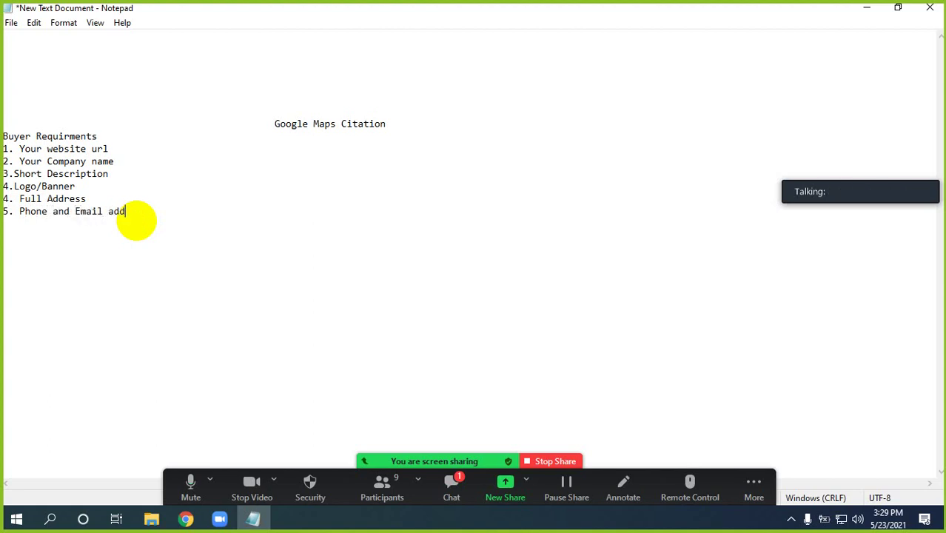
{"action": "type", "text": "resss"}
{"action": "key", "text": "BackSpace"}
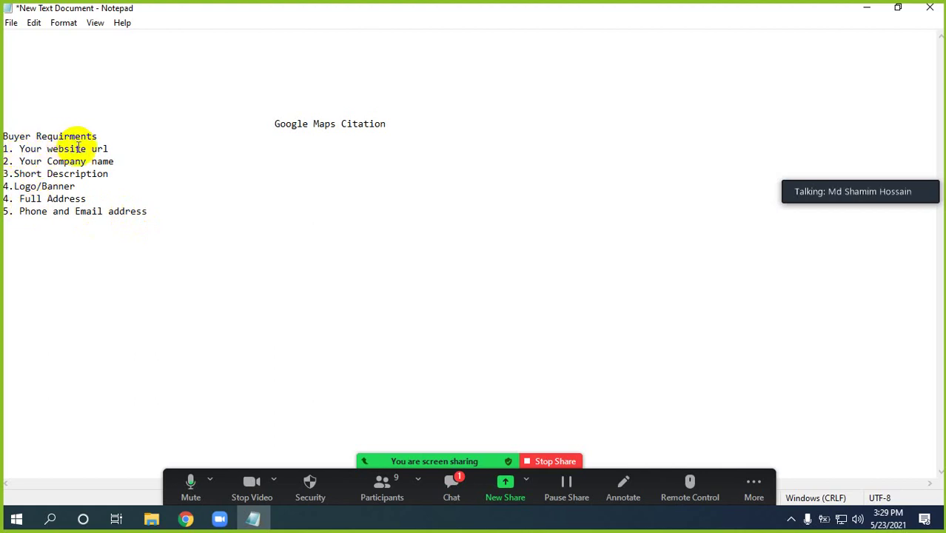
{"action": "left_click_drag", "start_coordinate": [110, 148], "coordinate": [21, 148]}
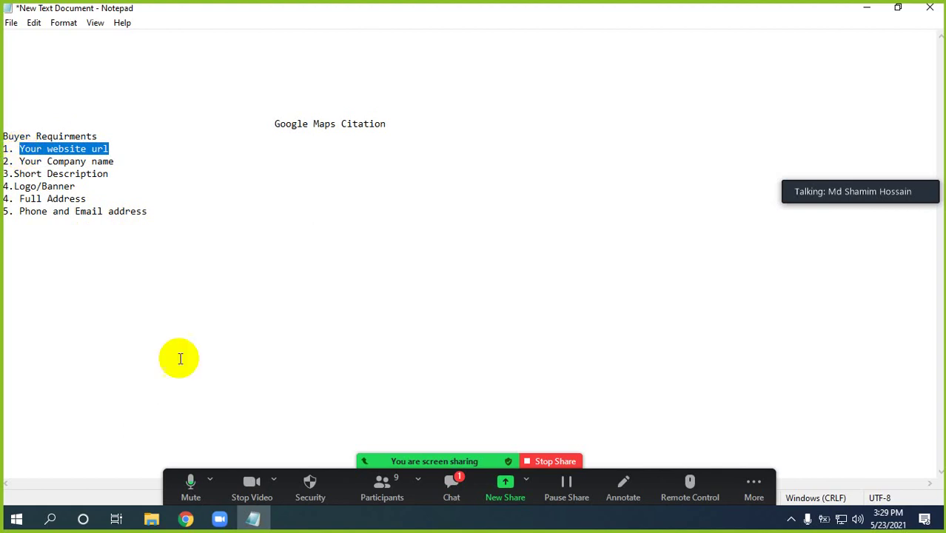
{"action": "left_click", "coordinate": [186, 519]}
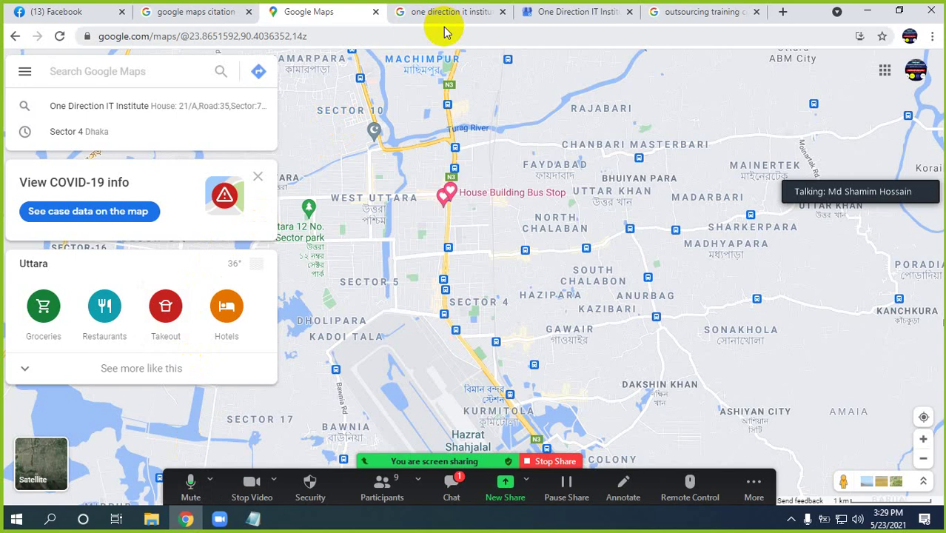
{"action": "left_click", "coordinate": [255, 520]}
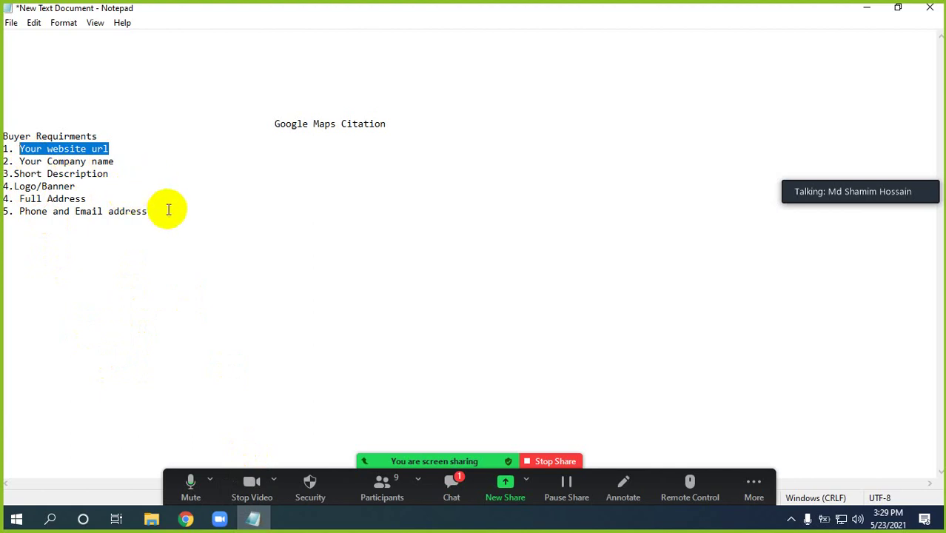
{"action": "left_click", "coordinate": [109, 149]}
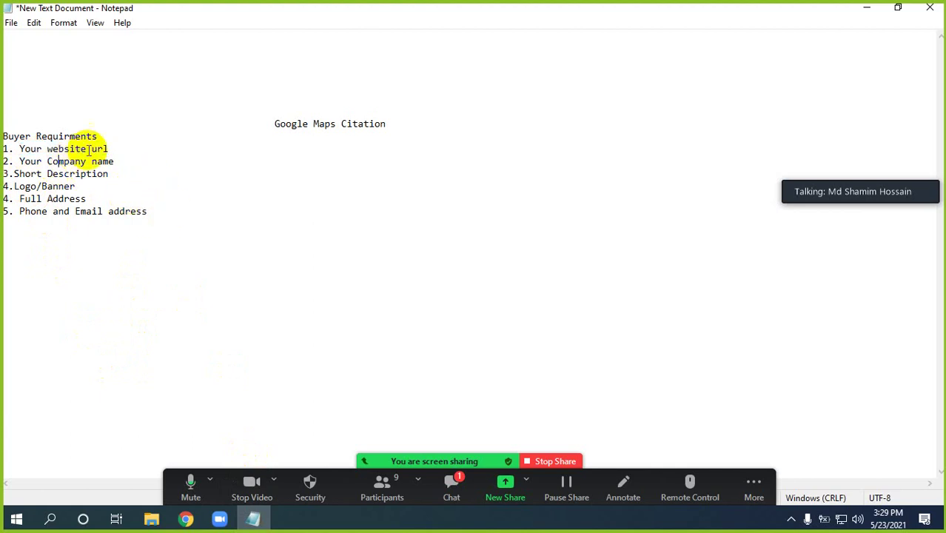
{"action": "left_click", "coordinate": [25, 150], "text": "shift"}
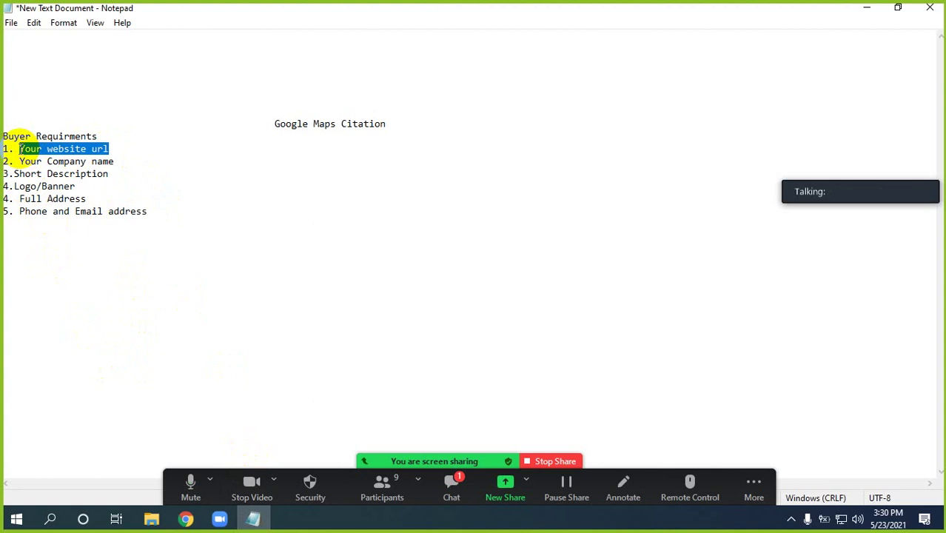
{"action": "left_click", "coordinate": [34, 179]}
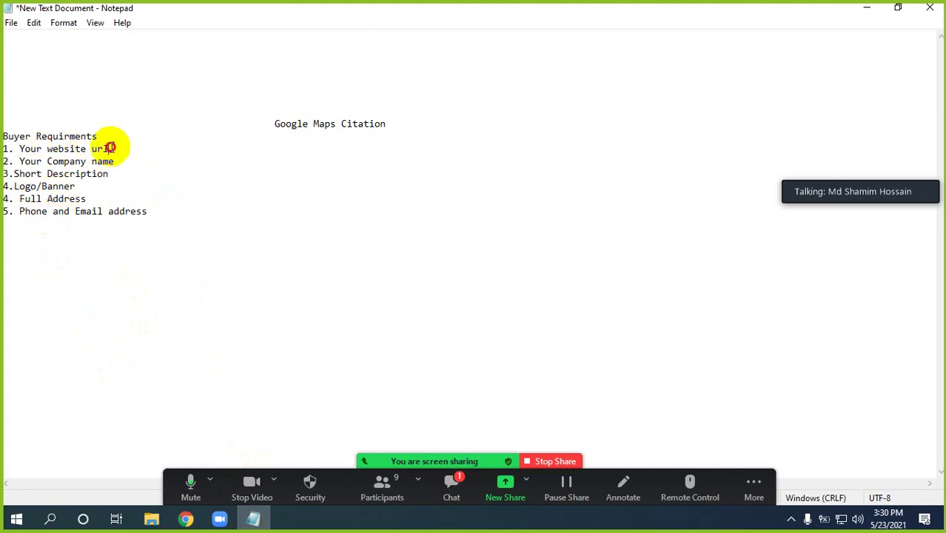
{"action": "left_click_drag", "start_coordinate": [109, 148], "coordinate": [16, 148]}
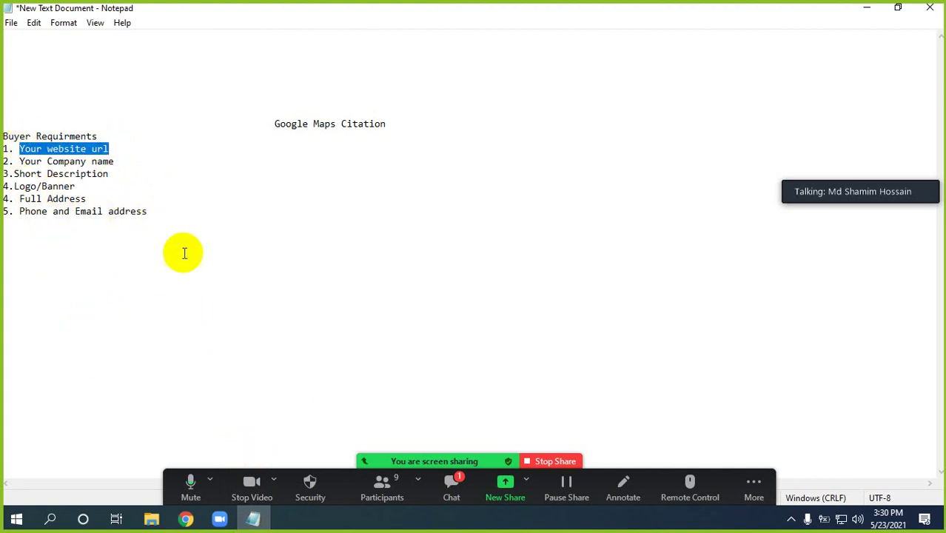
{"action": "left_click", "coordinate": [152, 212]}
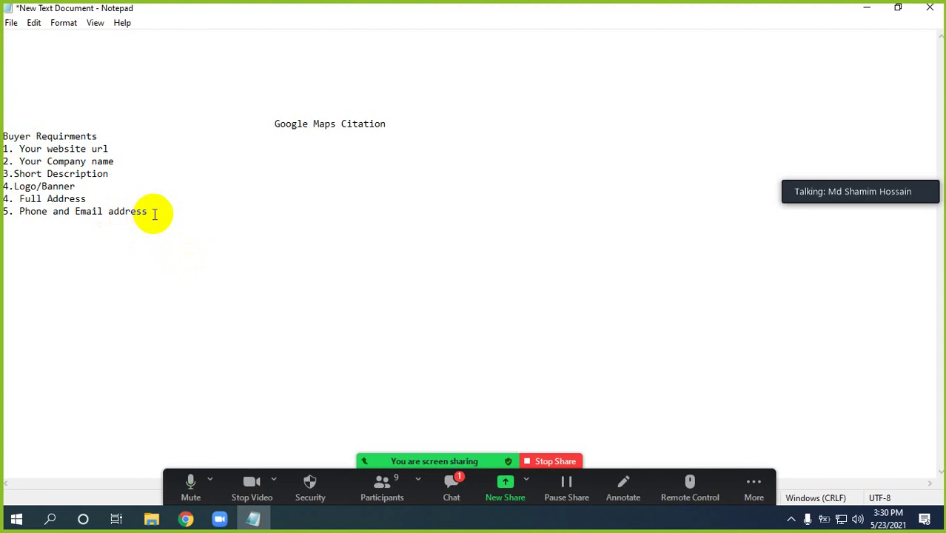
Add a new line '6. Your Google maps location' at the end of the list
{"action": "key", "text": "Return"}
{"action": "type", "text": "6. Y"}
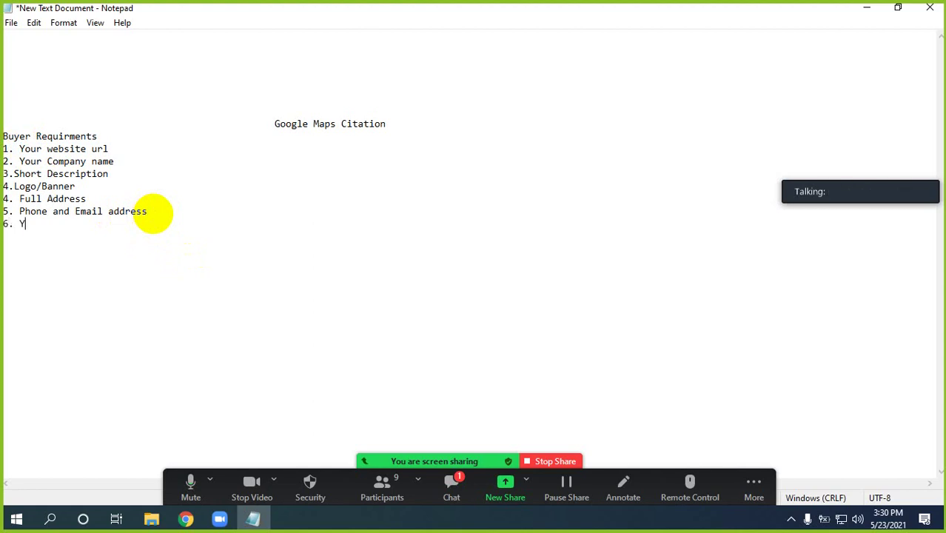
{"action": "type", "text": "our Google maps local"}
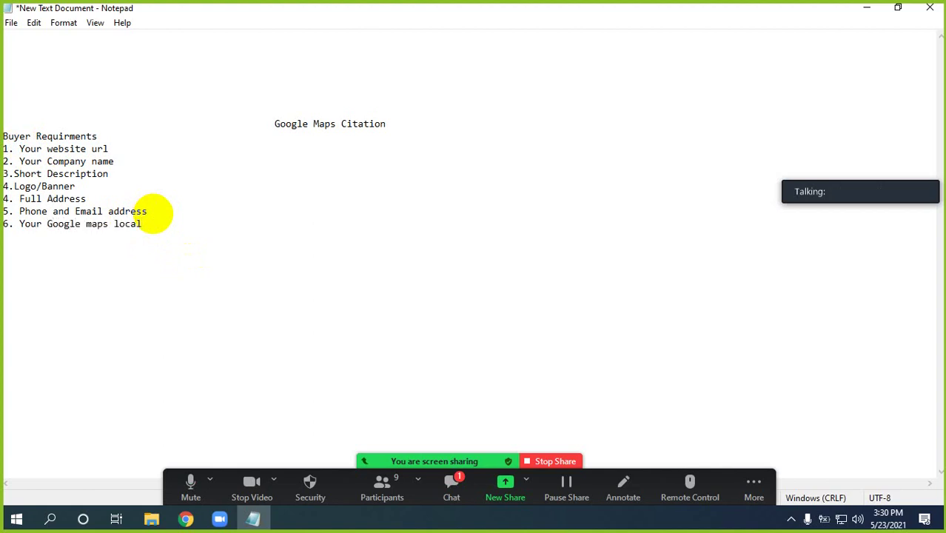
{"action": "key", "text": "BackSpace"}
{"action": "type", "text": "tion"}
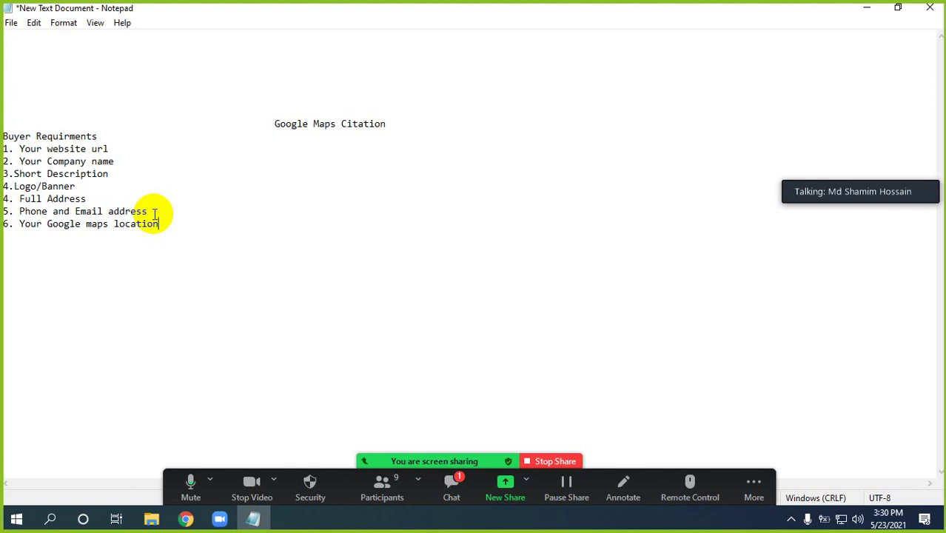
Renumber Full Address to 5, Phone and Email address to 6, and Google maps location to 7
{"action": "left_click", "coordinate": [13, 199]}
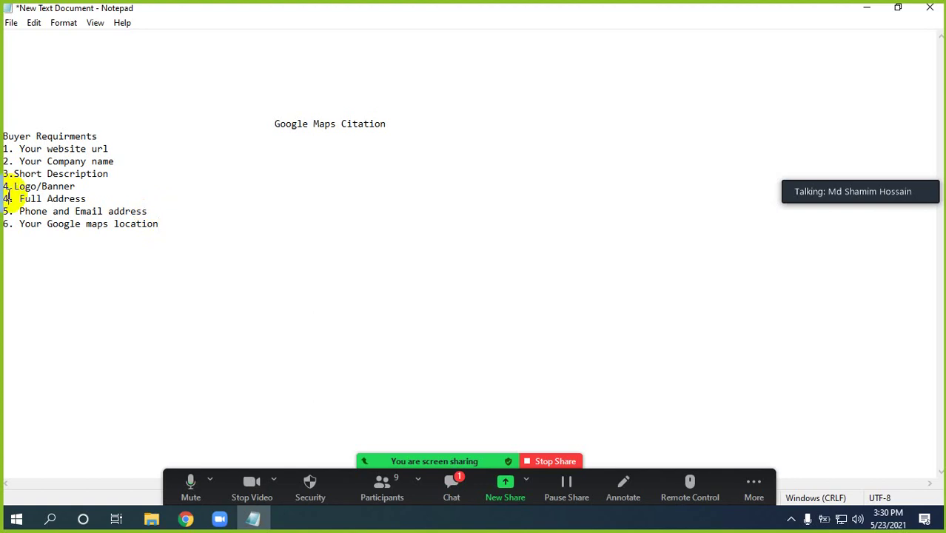
{"action": "key", "text": "Delete"}
{"action": "left_click", "coordinate": [7, 198]}
{"action": "key", "text": "BackSpace"}
{"action": "type", "text": "5"}
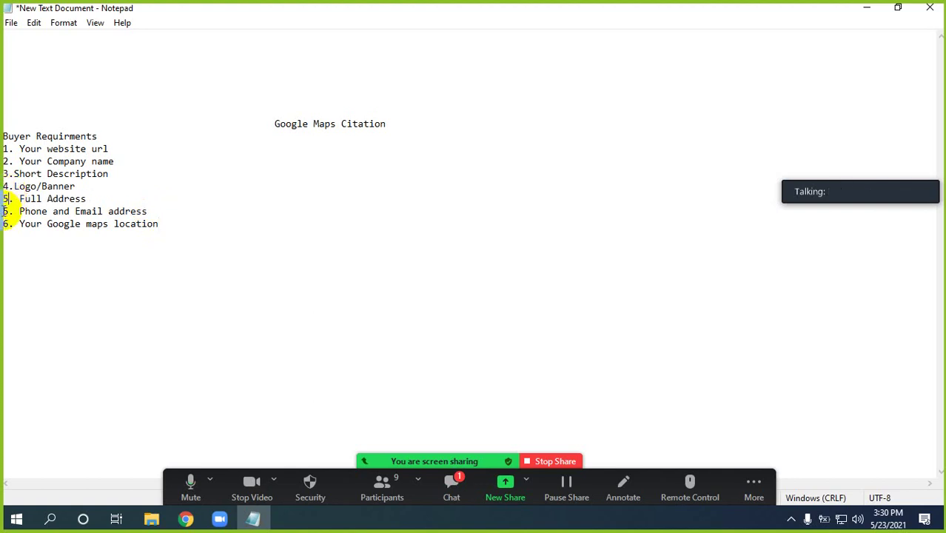
{"action": "left_click", "coordinate": [10, 211]}
{"action": "key", "text": "Delete"}
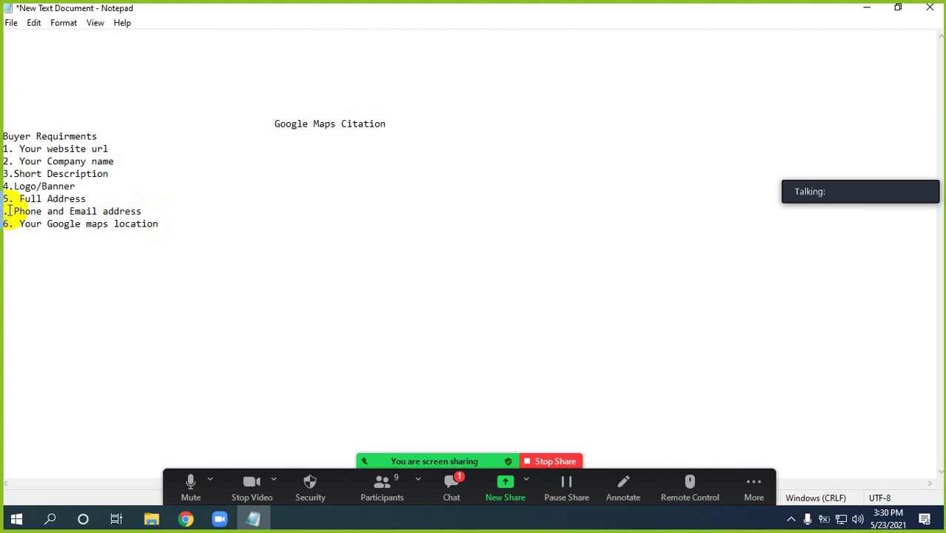
{"action": "left_click", "coordinate": [7, 211]}
{"action": "key", "text": "BackSpace"}
{"action": "type", "text": "6"}
{"action": "left_click", "coordinate": [8, 223]}
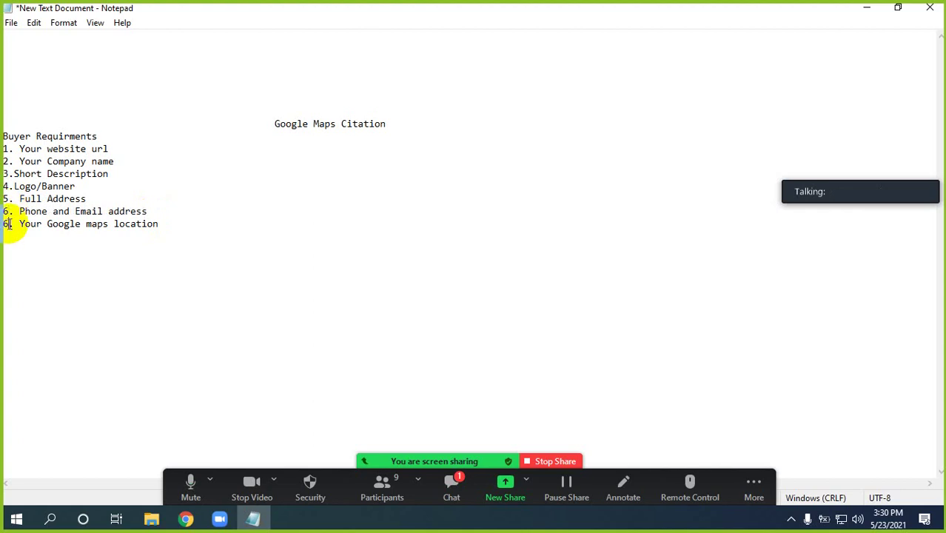
{"action": "key", "text": "BackSpace"}
{"action": "type", "text": "7"}
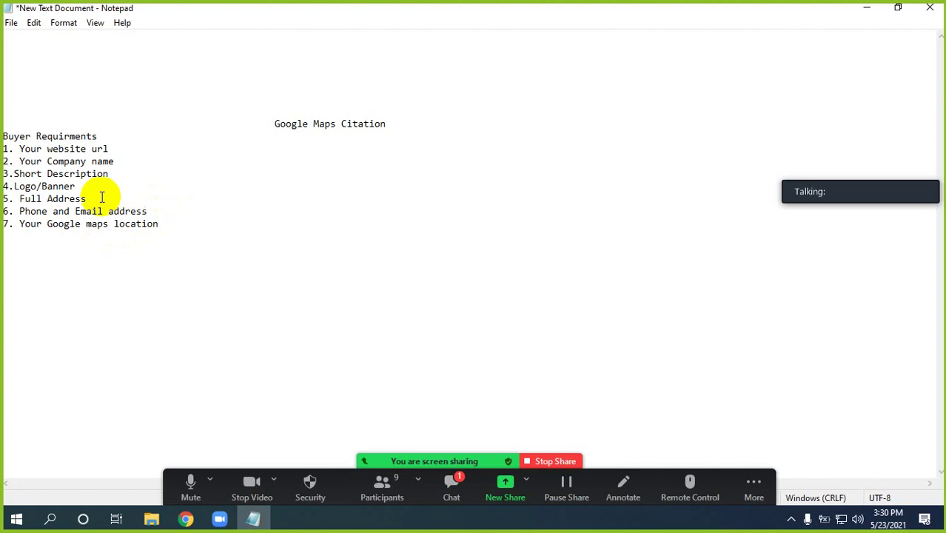
Highlight 'Your website url' and then the whole seven-item list, then admit the waiting Zoom participant
{"action": "left_click", "coordinate": [19, 146]}
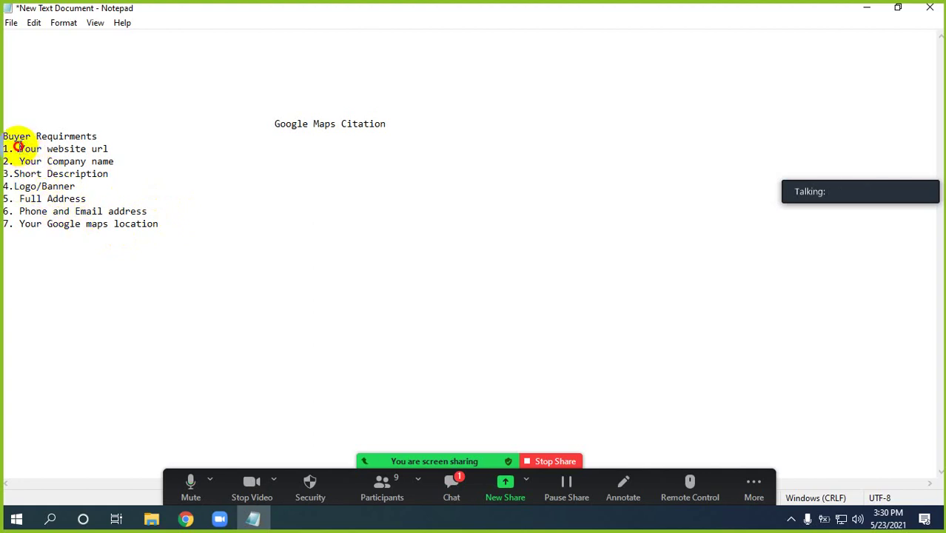
{"action": "left_click_drag", "start_coordinate": [19, 147], "coordinate": [110, 146]}
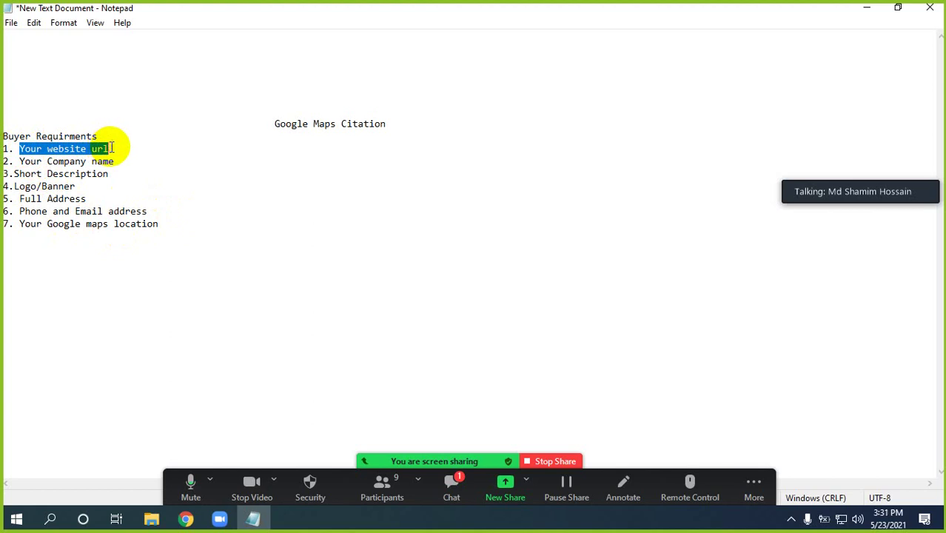
{"action": "left_click", "coordinate": [54, 161]}
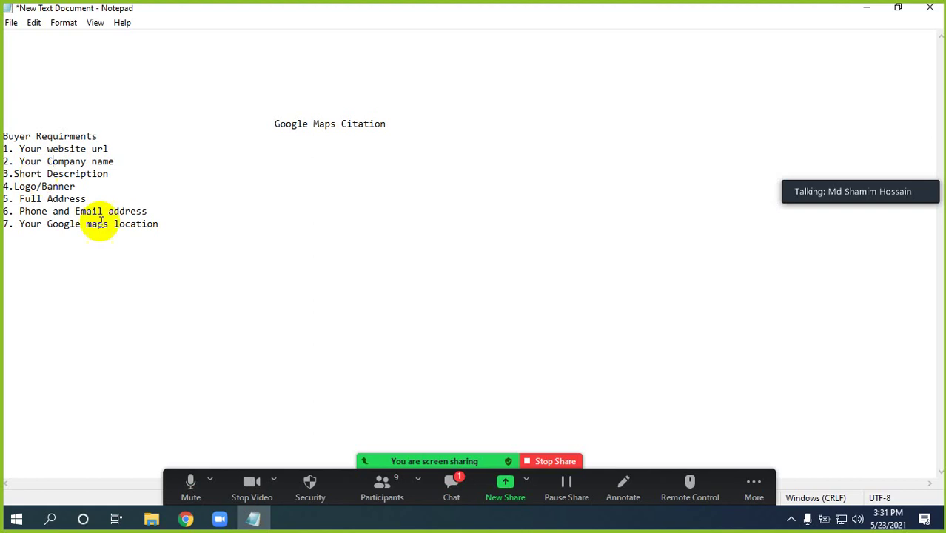
{"action": "left_click", "coordinate": [156, 225]}
{"action": "left_click_drag", "start_coordinate": [156, 225], "coordinate": [6, 134]}
{"action": "left_click", "coordinate": [83, 196]}
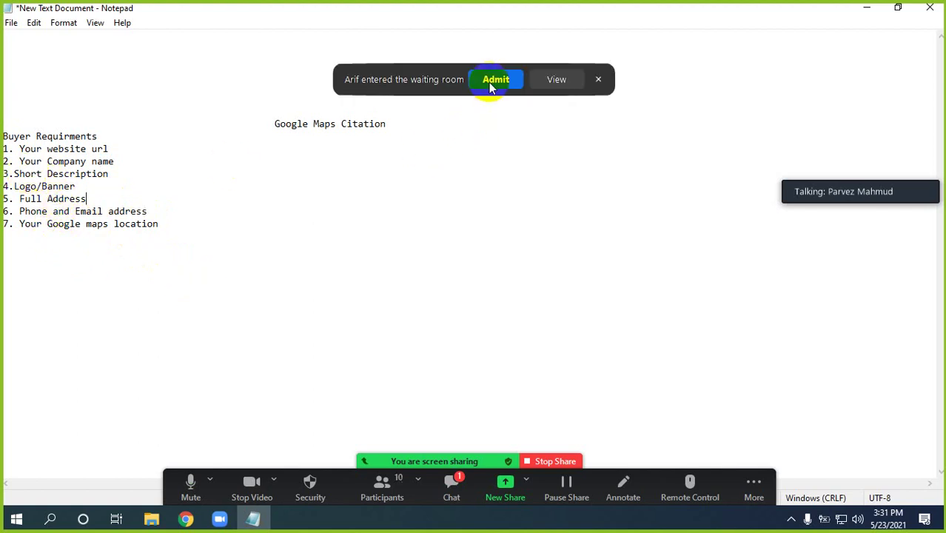
{"action": "left_click", "coordinate": [491, 83]}
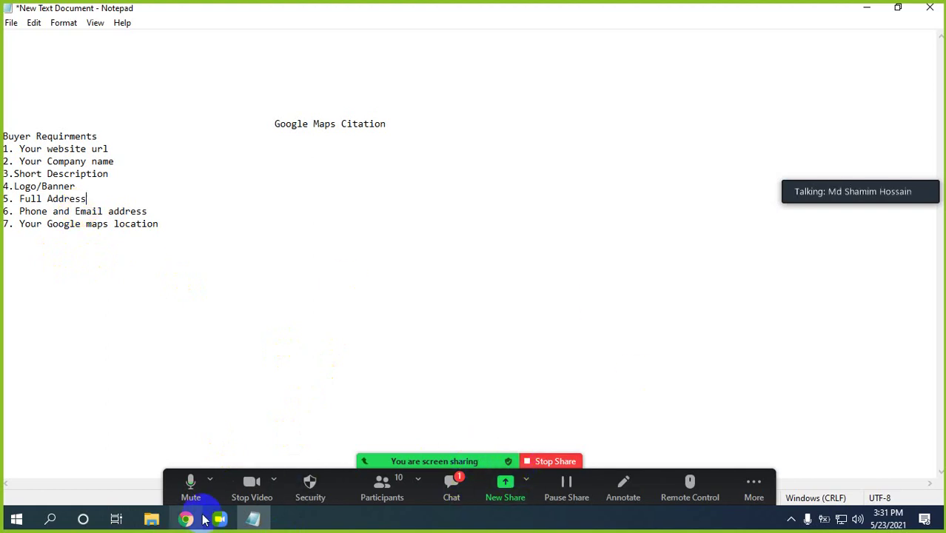
Collapse Zoom's participant video to a small talking bar moved right, then bring Chrome's Google Maps forward
{"action": "left_click", "coordinate": [221, 520]}
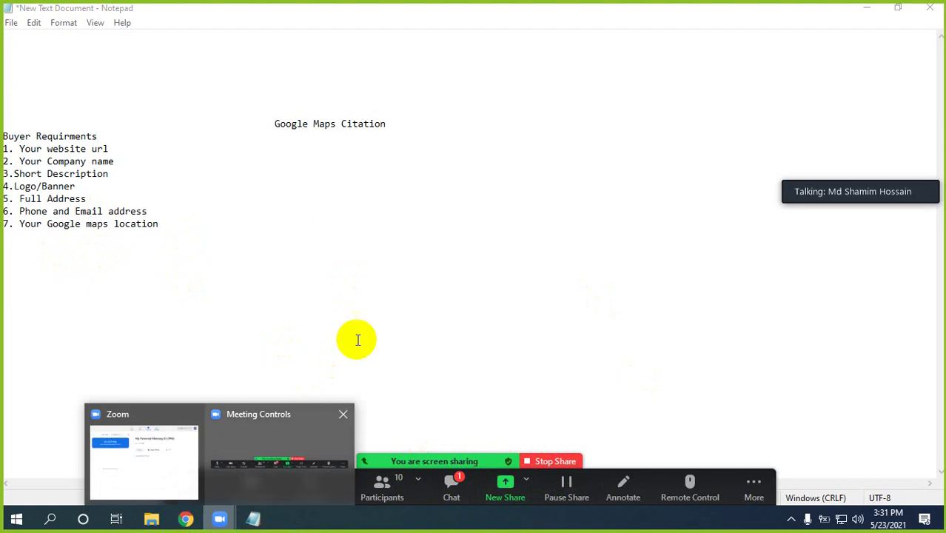
{"action": "mouse_move", "coordinate": [866, 211]}
{"action": "left_click", "coordinate": [850, 174]}
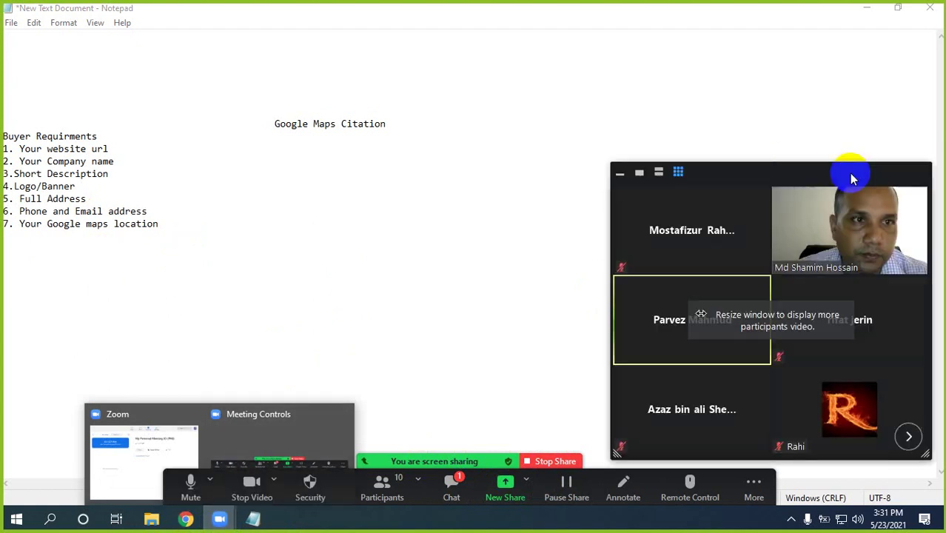
{"action": "left_click_drag", "start_coordinate": [832, 132], "coordinate": [832, 114]}
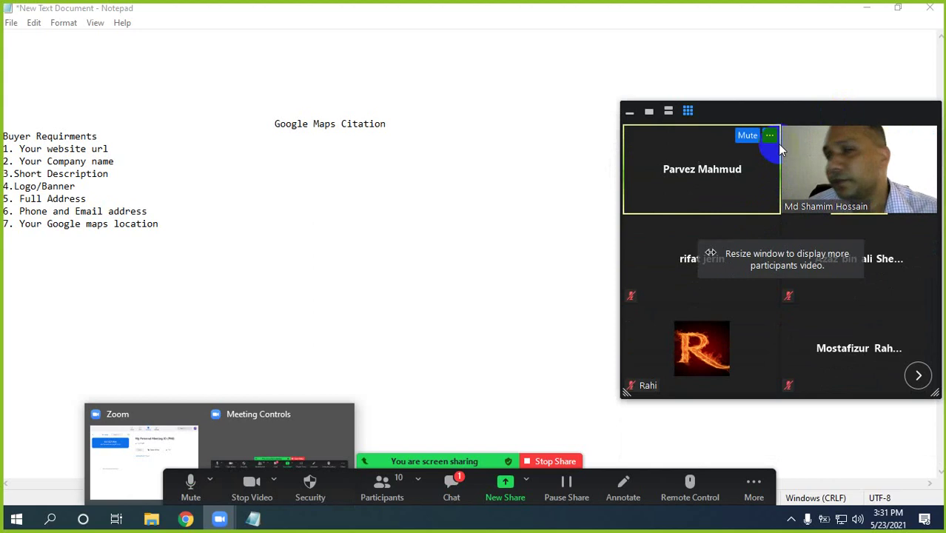
{"action": "left_click", "coordinate": [630, 113]}
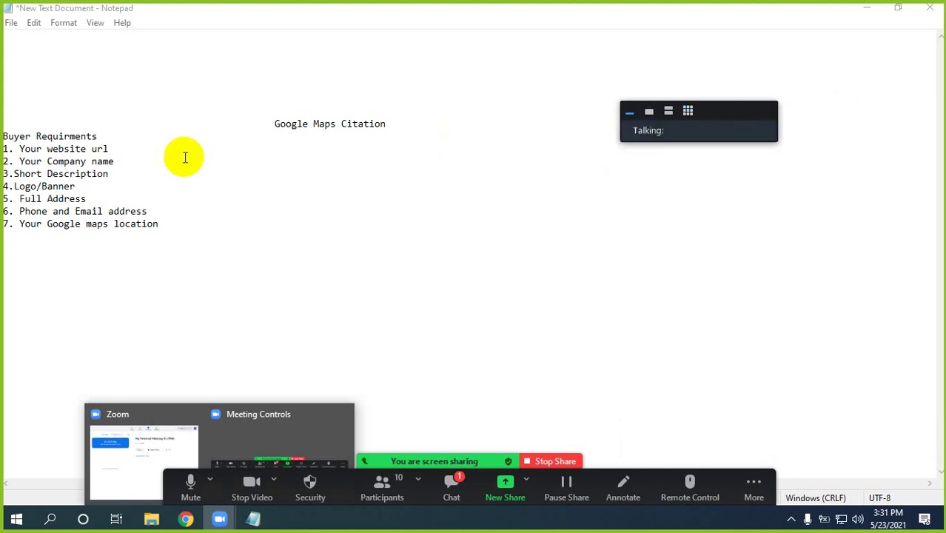
{"action": "left_click_drag", "start_coordinate": [707, 110], "coordinate": [778, 88]}
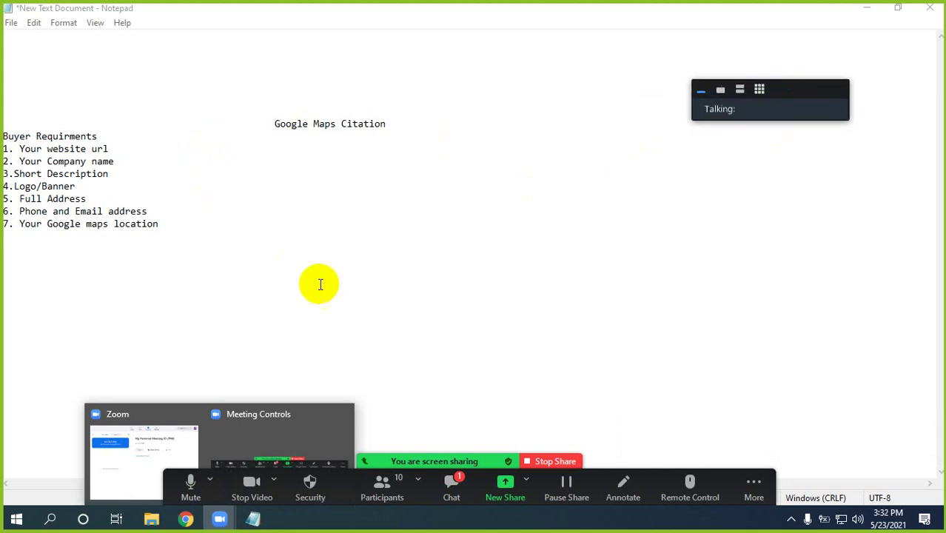
{"action": "left_click", "coordinate": [110, 135]}
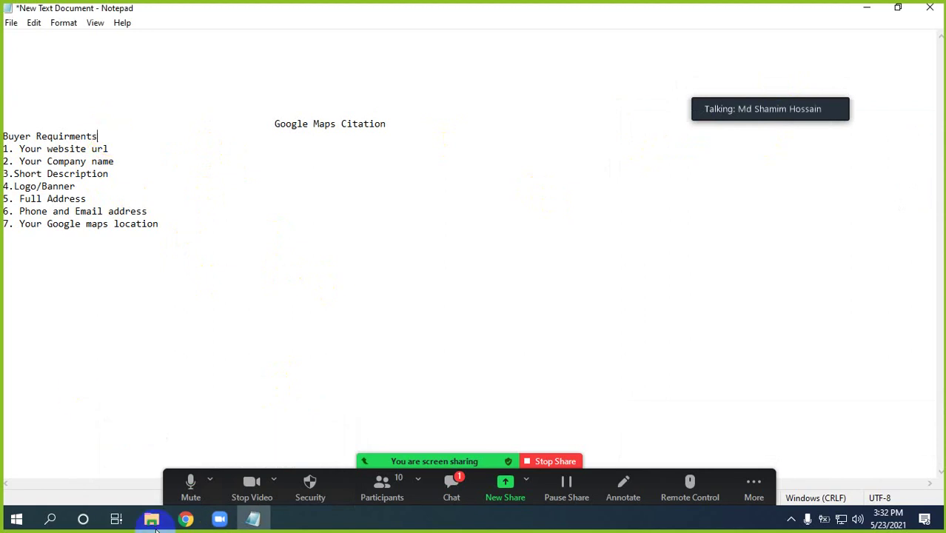
{"action": "left_click", "coordinate": [185, 518]}
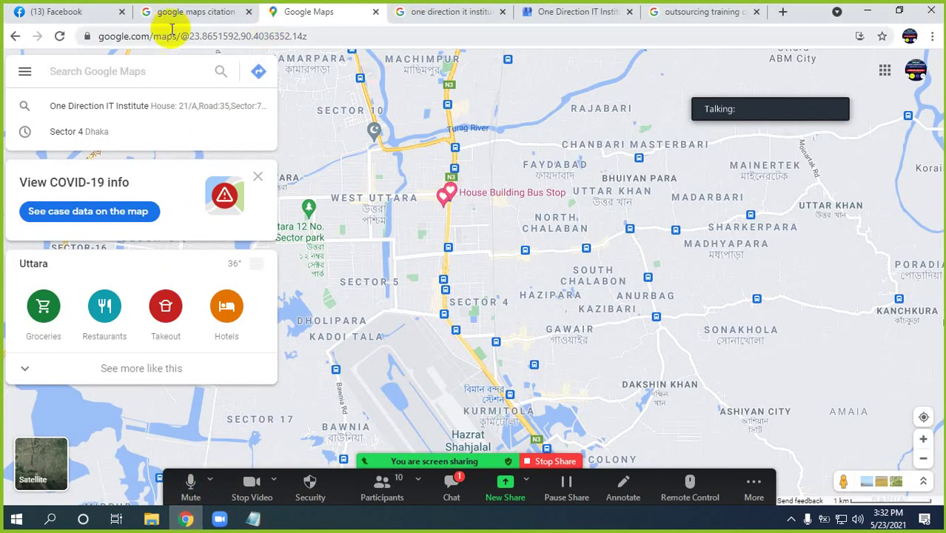
Switch to Facebook and browse down the Messenger chat list
{"action": "left_click", "coordinate": [82, 12]}
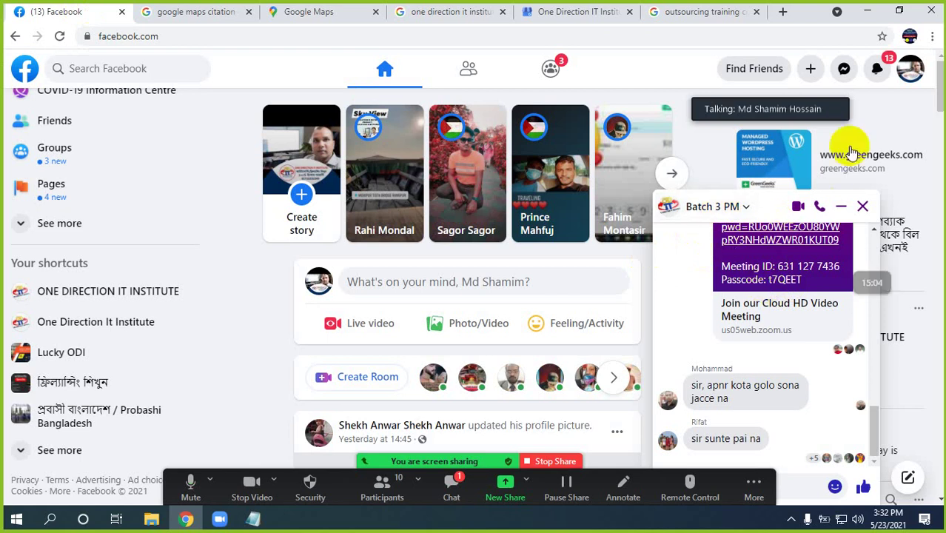
{"action": "left_click", "coordinate": [844, 71]}
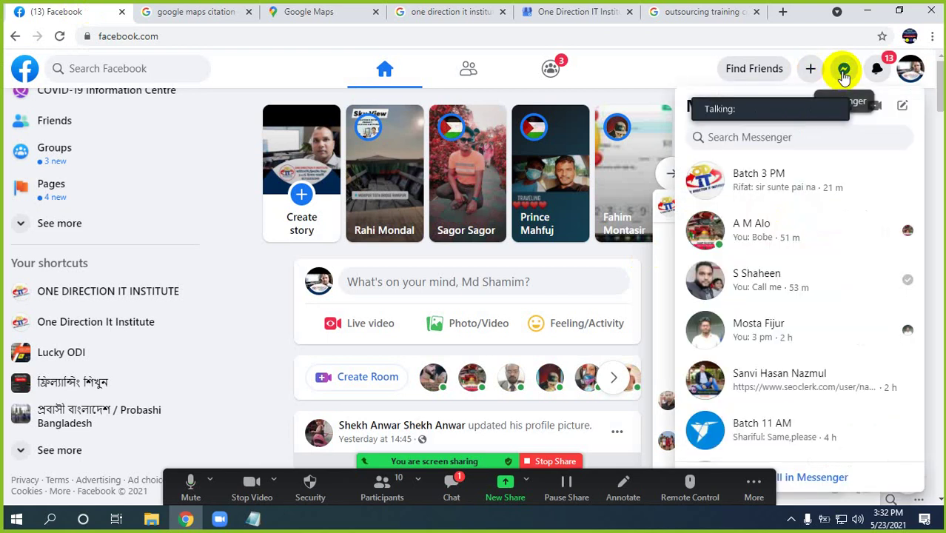
{"action": "scroll", "coordinate": [798, 255], "scroll_direction": "down", "scroll_amount": 2}
{"action": "scroll", "coordinate": [799, 258], "scroll_direction": "down", "scroll_amount": 1}
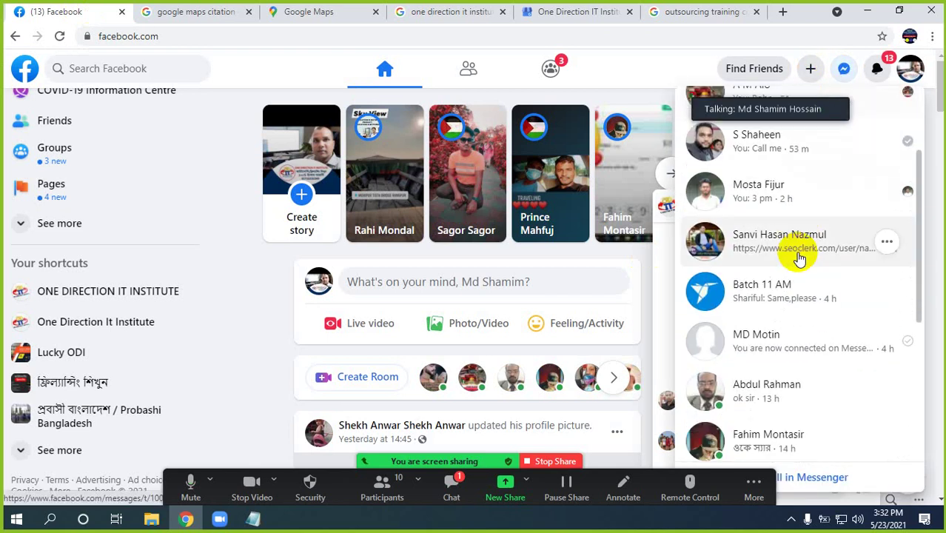
{"action": "scroll", "coordinate": [799, 258], "scroll_direction": "down", "scroll_amount": 4}
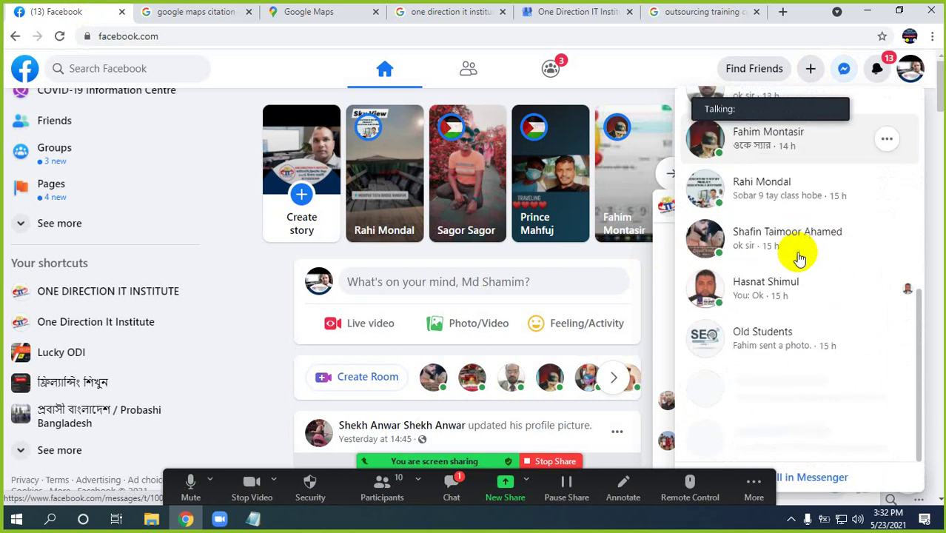
{"action": "scroll", "coordinate": [800, 258], "scroll_direction": "up", "scroll_amount": 7}
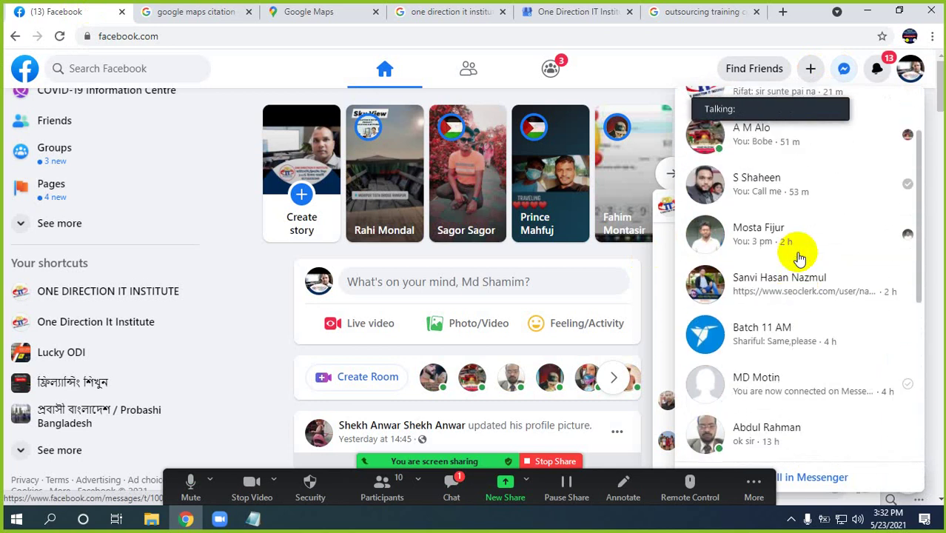
{"action": "scroll", "coordinate": [800, 257], "scroll_direction": "down", "scroll_amount": 4}
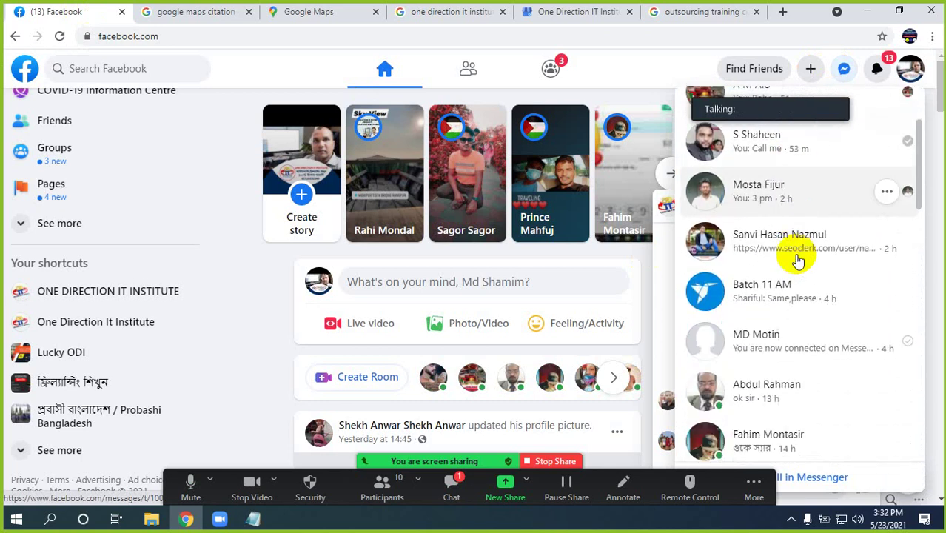
{"action": "scroll", "coordinate": [798, 259], "scroll_direction": "down", "scroll_amount": 6}
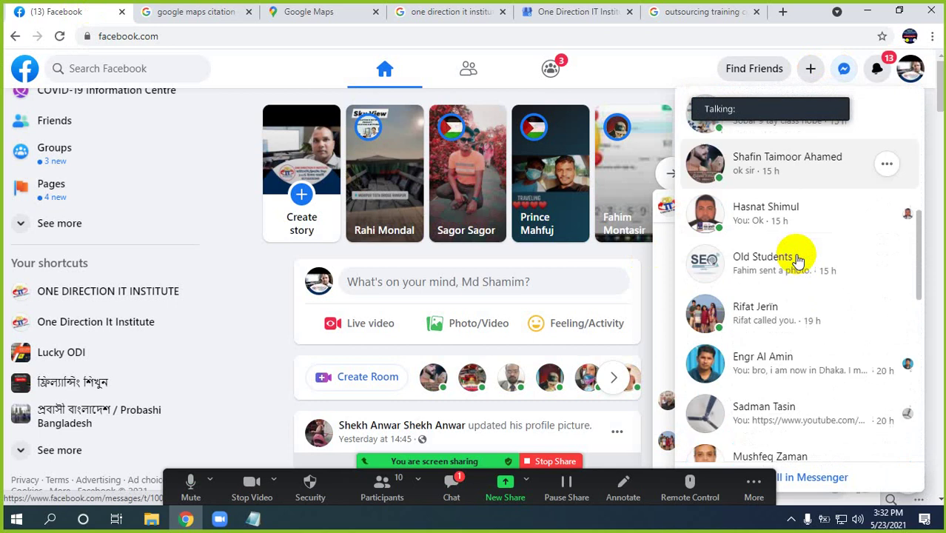
{"action": "scroll", "coordinate": [798, 259], "scroll_direction": "down", "scroll_amount": 7}
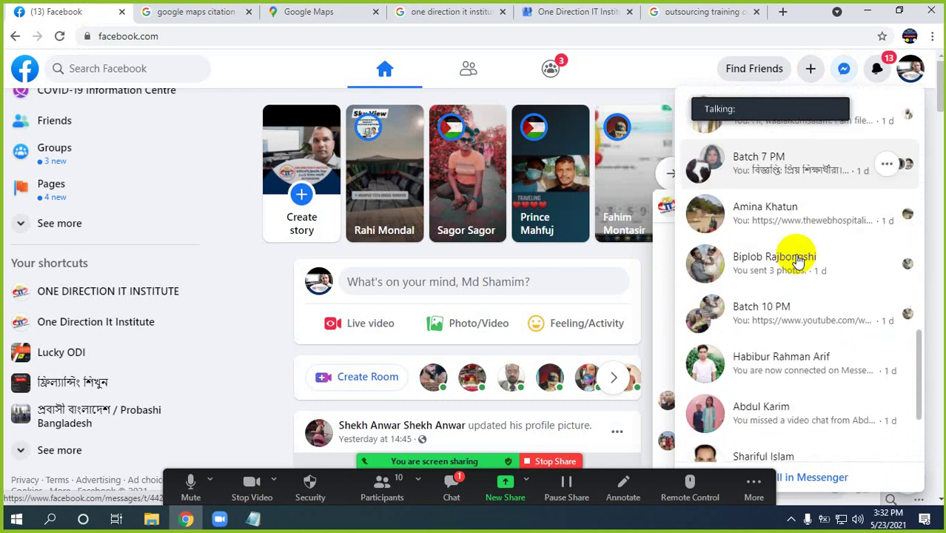
{"action": "scroll", "coordinate": [797, 259], "scroll_direction": "down", "scroll_amount": 2}
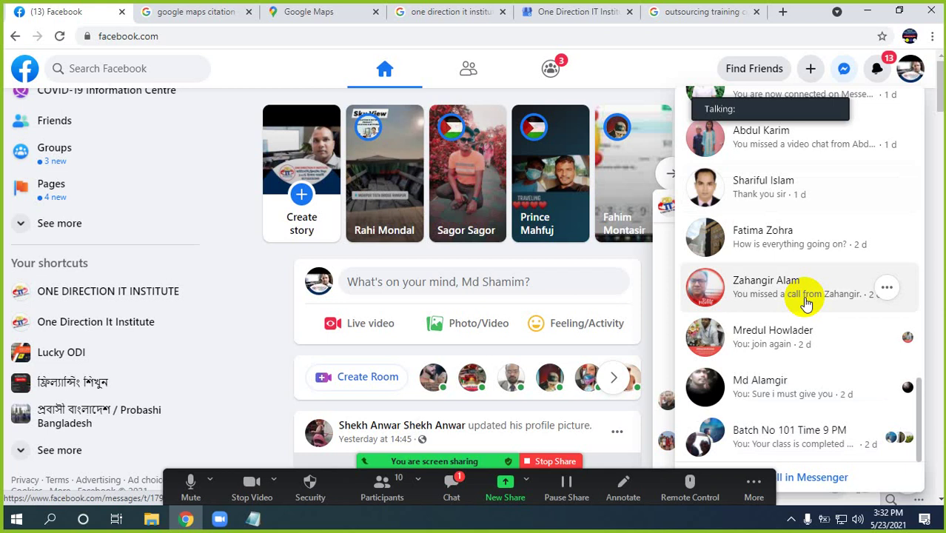
{"action": "scroll", "coordinate": [806, 301], "scroll_direction": "down", "scroll_amount": 4}
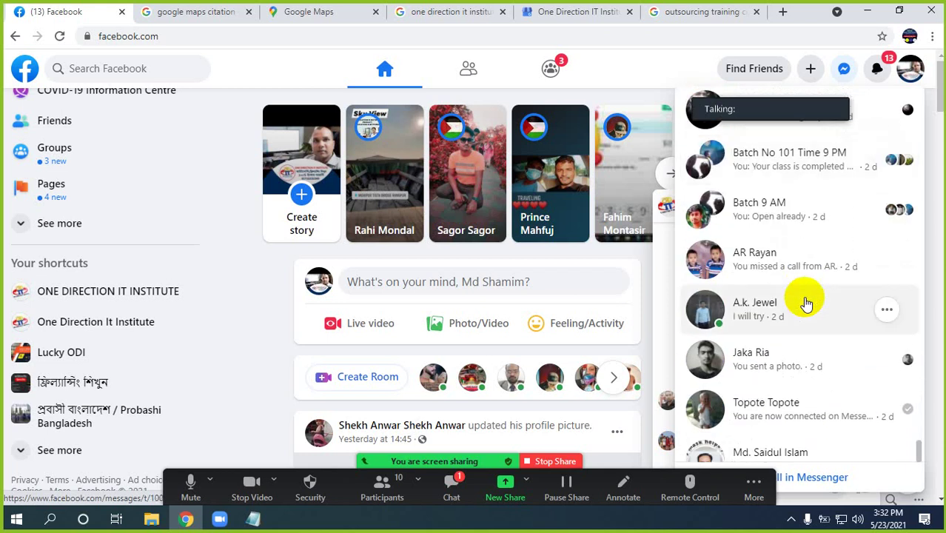
Open the client's chat and expand it into the full Messenger conversation view
{"action": "left_click", "coordinate": [770, 364]}
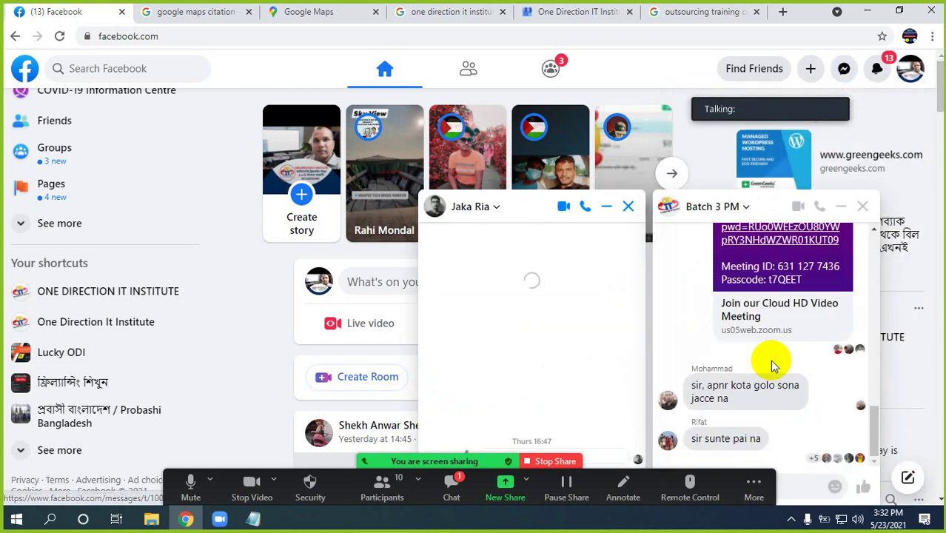
{"action": "left_click", "coordinate": [478, 214]}
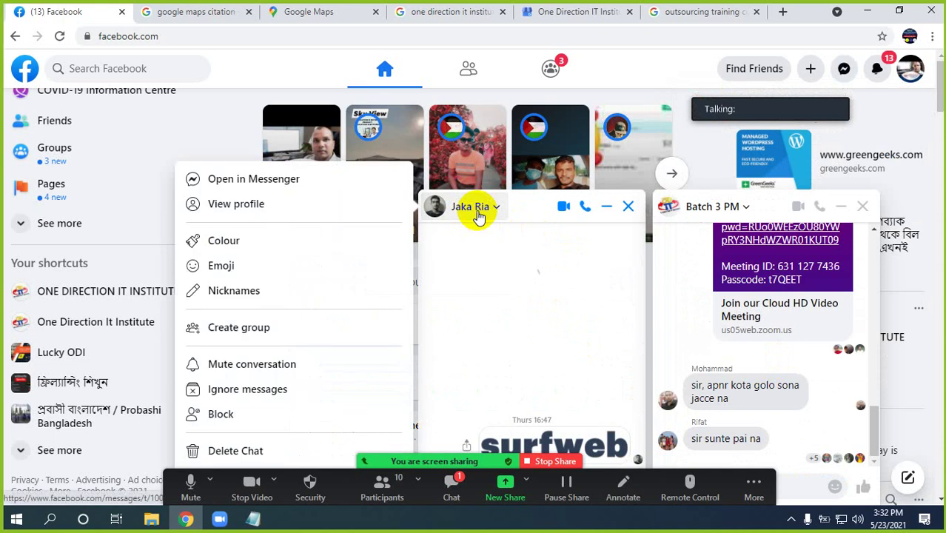
{"action": "left_click", "coordinate": [270, 182]}
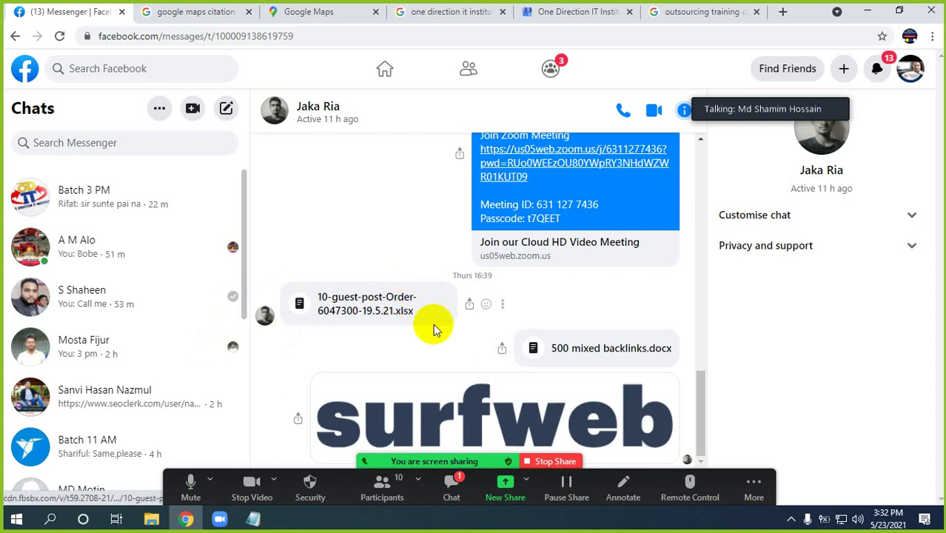
Scroll back to the 'I have complete Maps Citation' message with the 200-google-maps order file
{"action": "scroll", "coordinate": [543, 322], "scroll_direction": "up", "scroll_amount": 5}
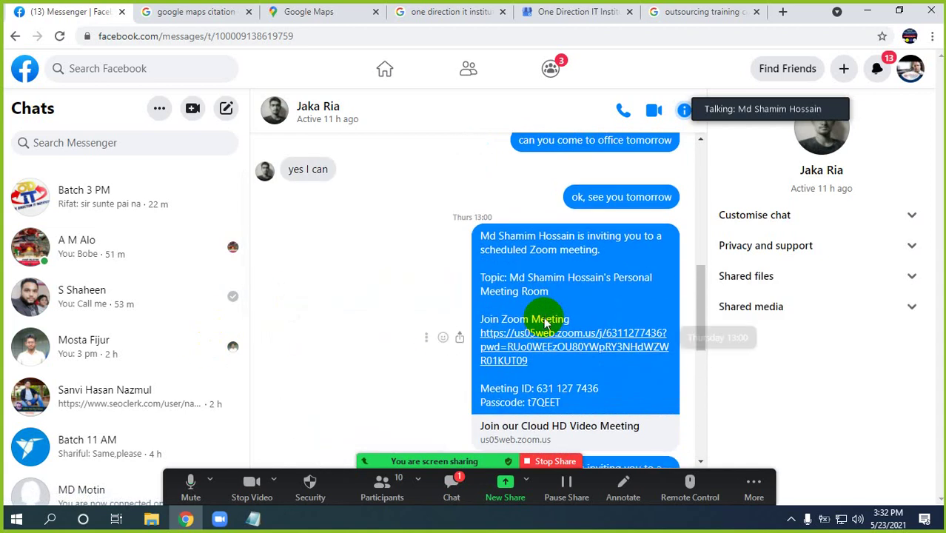
{"action": "scroll", "coordinate": [544, 322], "scroll_direction": "up", "scroll_amount": 1}
{"action": "scroll", "coordinate": [544, 320], "scroll_direction": "up", "scroll_amount": 3}
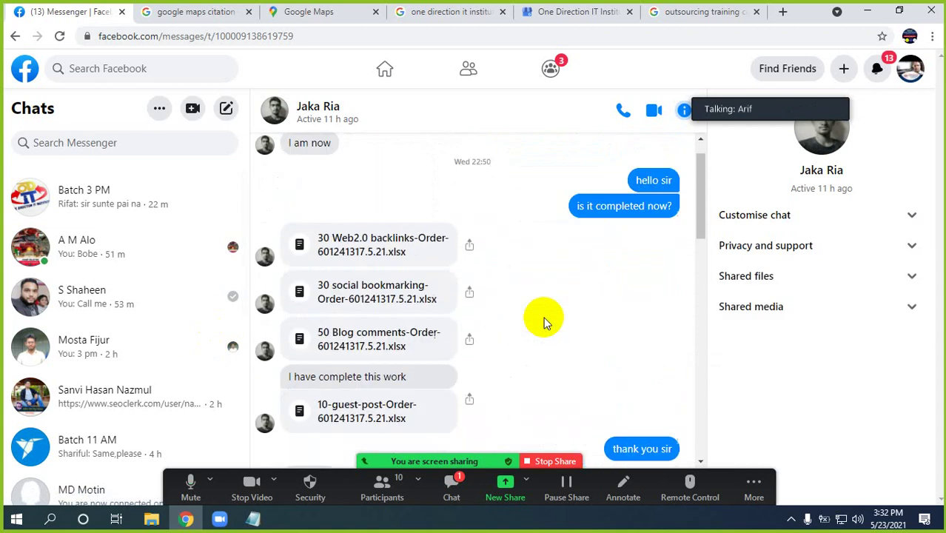
{"action": "scroll", "coordinate": [543, 317], "scroll_direction": "up", "scroll_amount": 6}
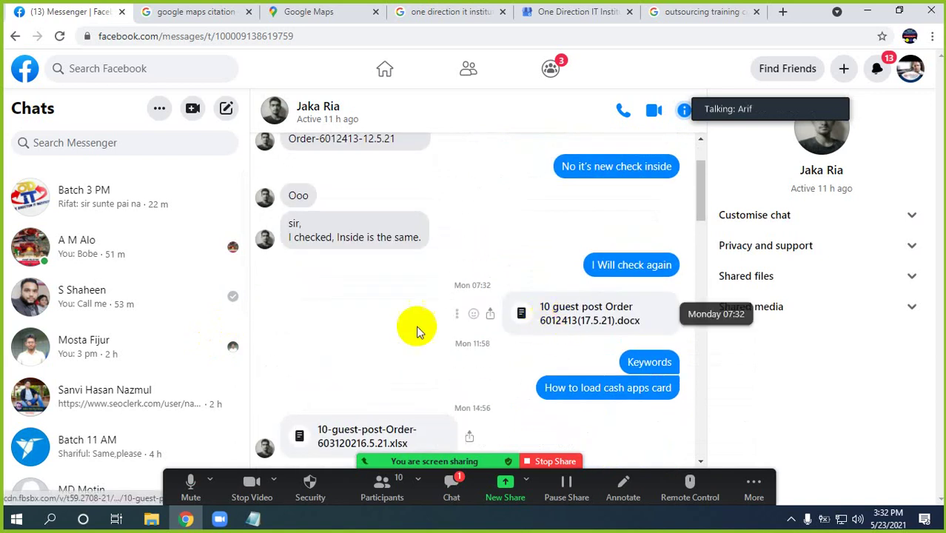
{"action": "scroll", "coordinate": [418, 324], "scroll_direction": "up", "scroll_amount": 4}
{"action": "scroll", "coordinate": [425, 319], "scroll_direction": "up", "scroll_amount": 3}
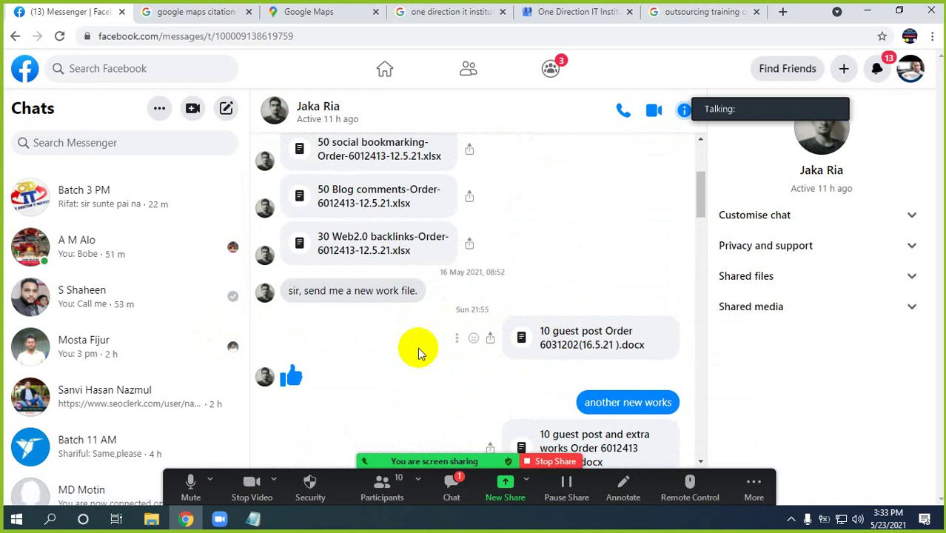
{"action": "scroll", "coordinate": [417, 349], "scroll_direction": "up", "scroll_amount": 3}
{"action": "scroll", "coordinate": [419, 354], "scroll_direction": "up", "scroll_amount": 1}
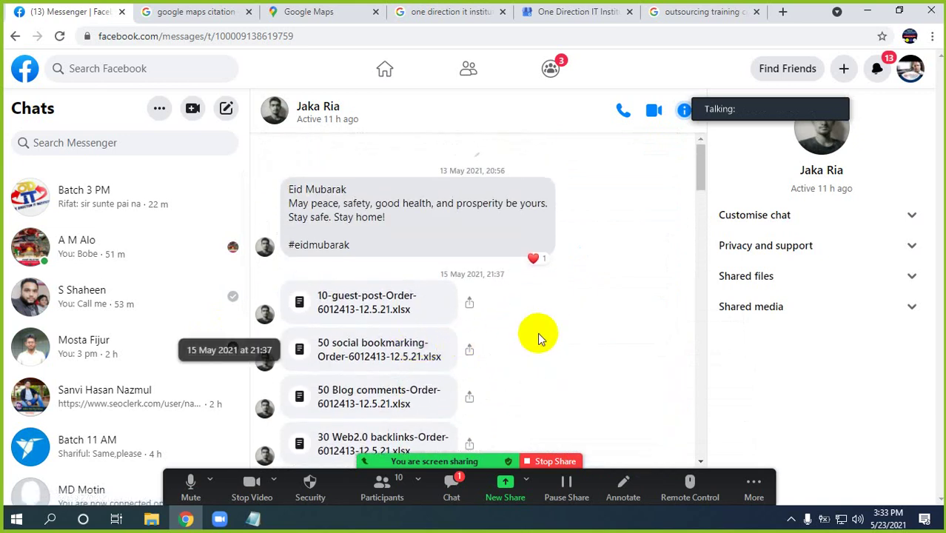
{"action": "scroll", "coordinate": [542, 336], "scroll_direction": "down", "scroll_amount": 1}
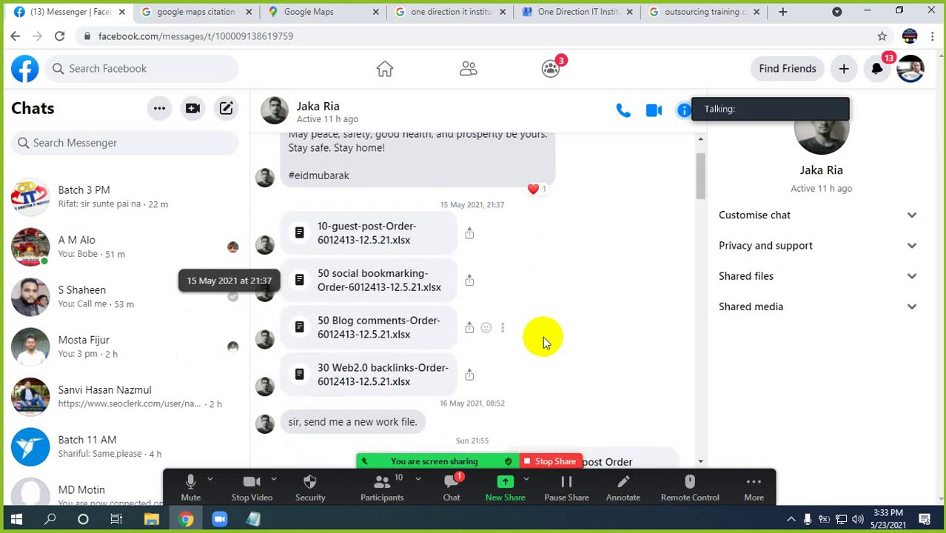
{"action": "scroll", "coordinate": [543, 336], "scroll_direction": "up", "scroll_amount": 1}
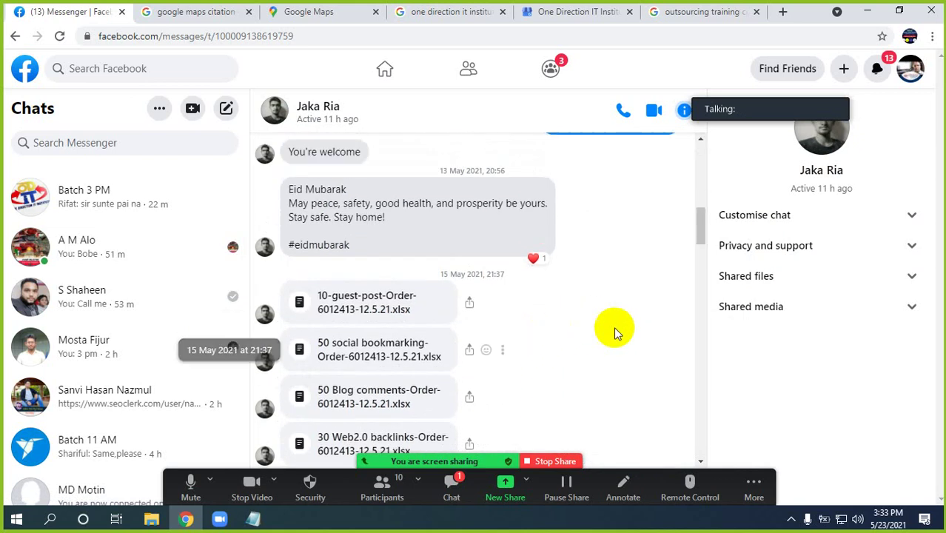
{"action": "scroll", "coordinate": [629, 319], "scroll_direction": "up", "scroll_amount": 3}
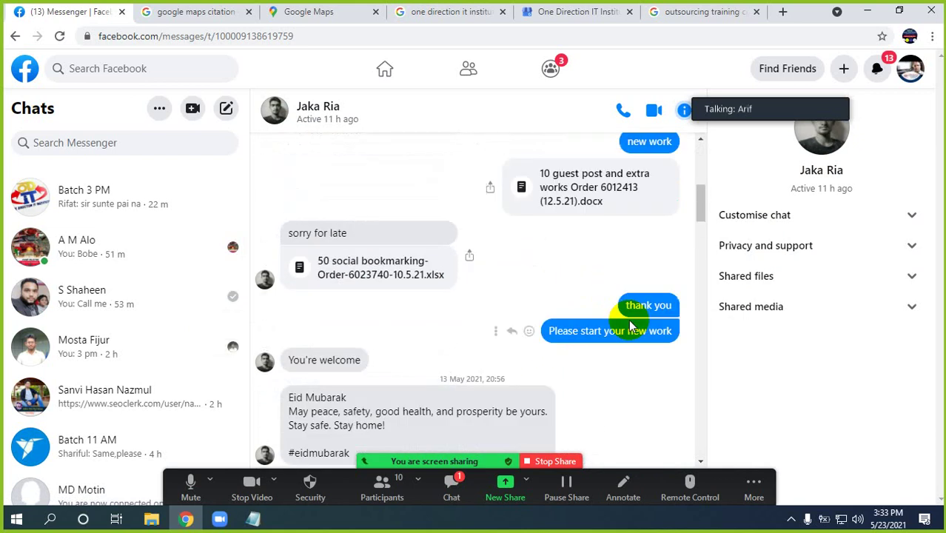
{"action": "scroll", "coordinate": [562, 323], "scroll_direction": "up", "scroll_amount": 4}
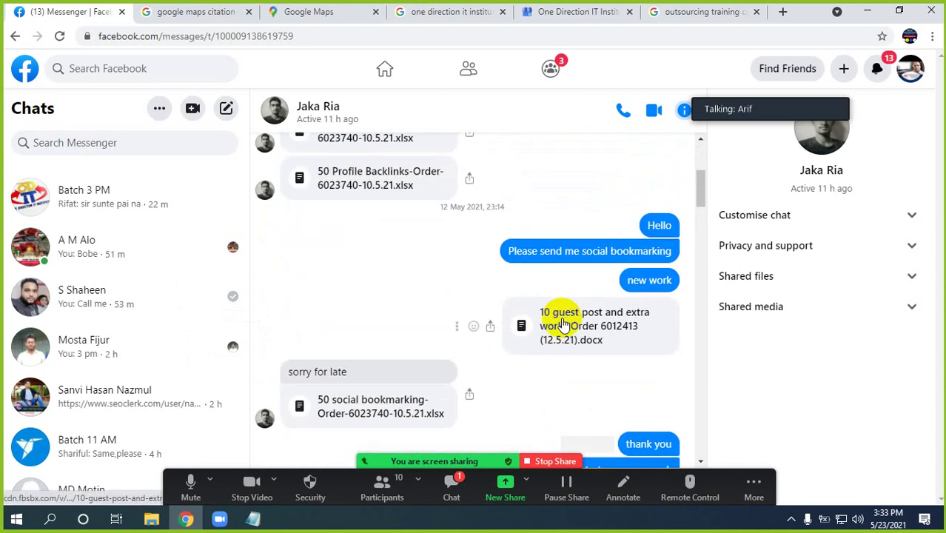
{"action": "scroll", "coordinate": [561, 323], "scroll_direction": "up", "scroll_amount": 1}
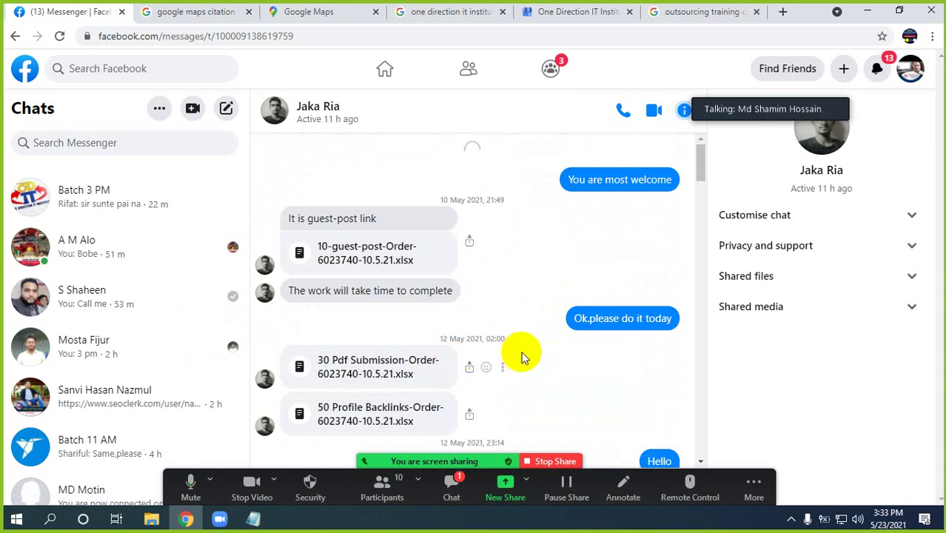
{"action": "scroll", "coordinate": [521, 355], "scroll_direction": "up", "scroll_amount": 3}
{"action": "scroll", "coordinate": [487, 338], "scroll_direction": "up", "scroll_amount": 3}
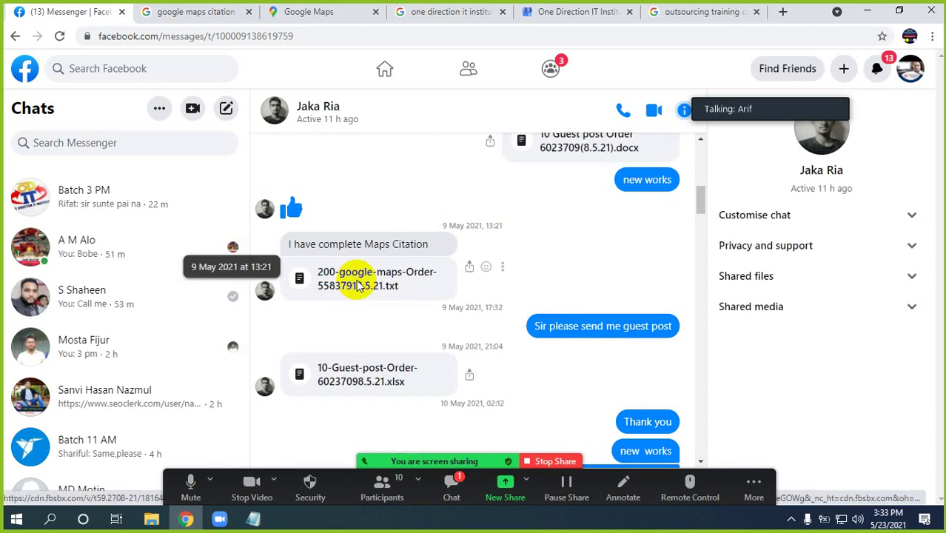
Download and open the 200-google-maps order text file from Messenger, then minimize Notepad
{"action": "left_click", "coordinate": [357, 281]}
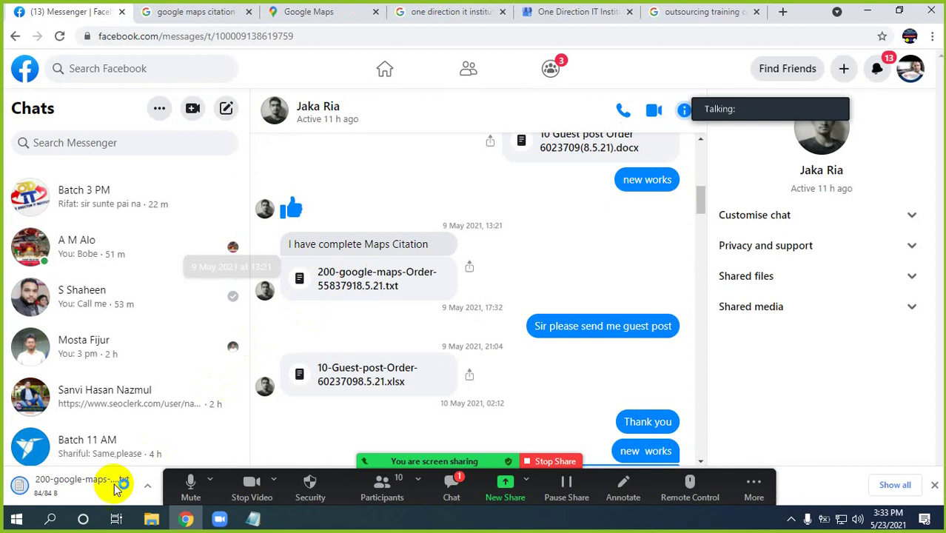
{"action": "left_click", "coordinate": [70, 487]}
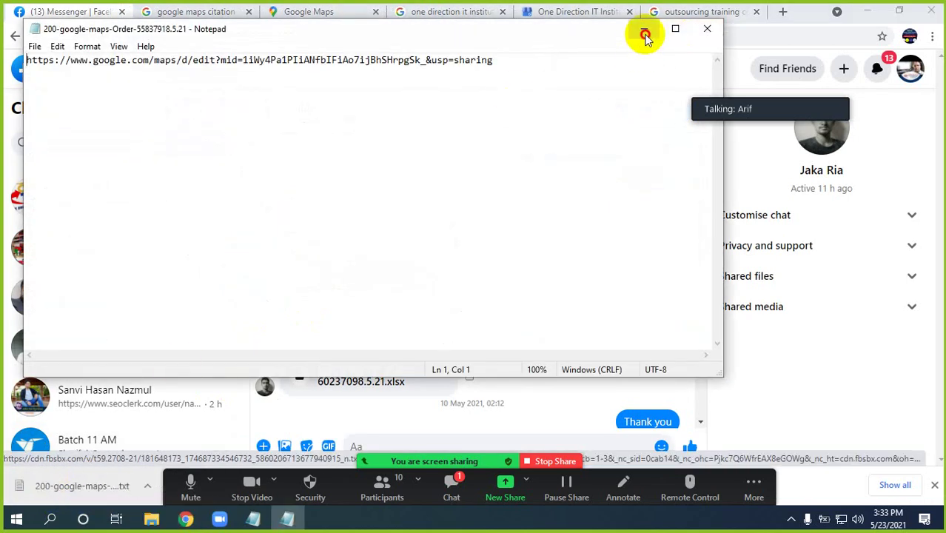
{"action": "left_click", "coordinate": [643, 30]}
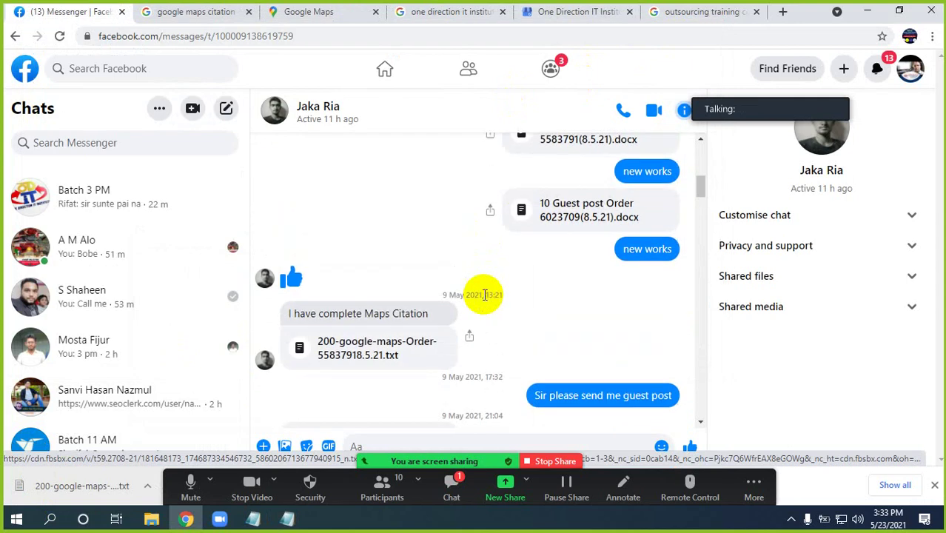
Download the 200 google maps Order .docx and open it in WordPad
{"action": "scroll", "coordinate": [483, 295], "scroll_direction": "up", "scroll_amount": 1}
{"action": "left_click", "coordinate": [570, 211]}
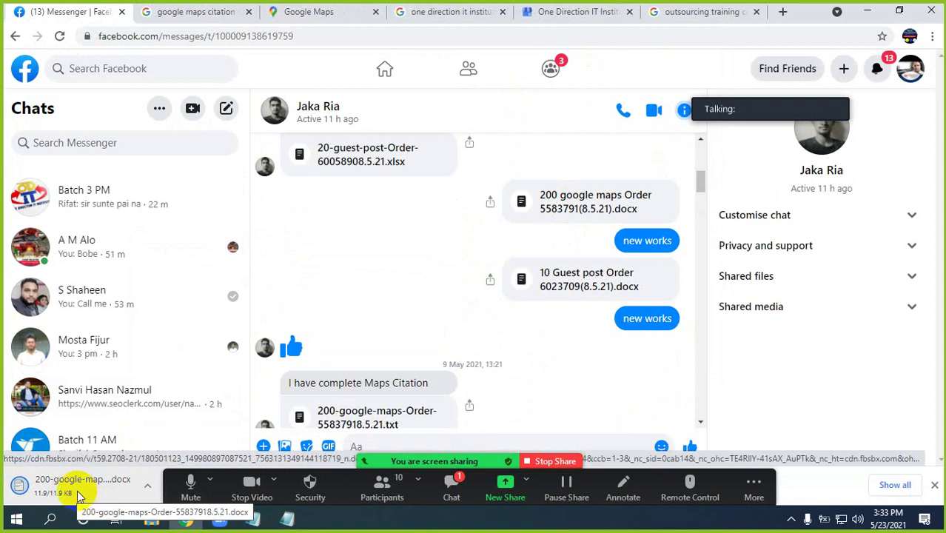
{"action": "left_click", "coordinate": [79, 493]}
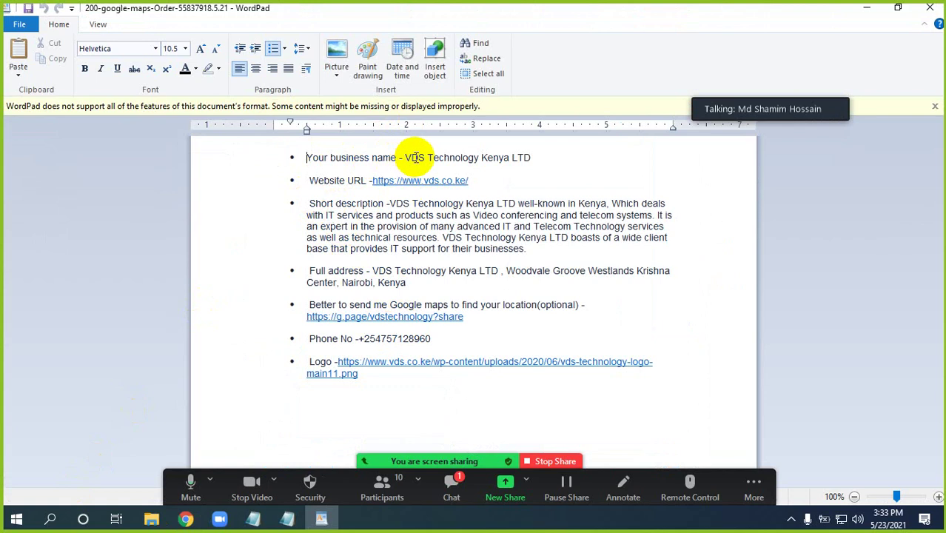
{"action": "left_click_drag", "start_coordinate": [404, 157], "coordinate": [531, 157]}
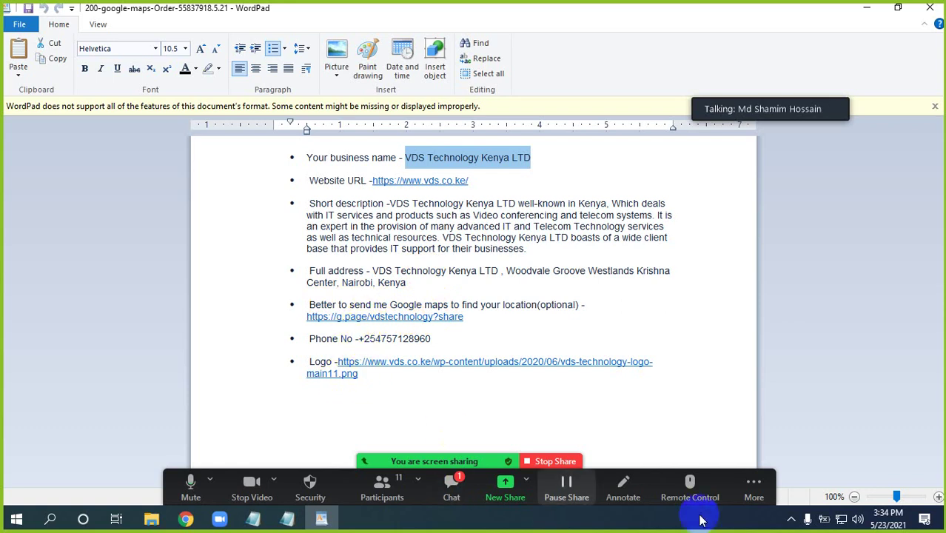
{"action": "left_click", "coordinate": [790, 523]}
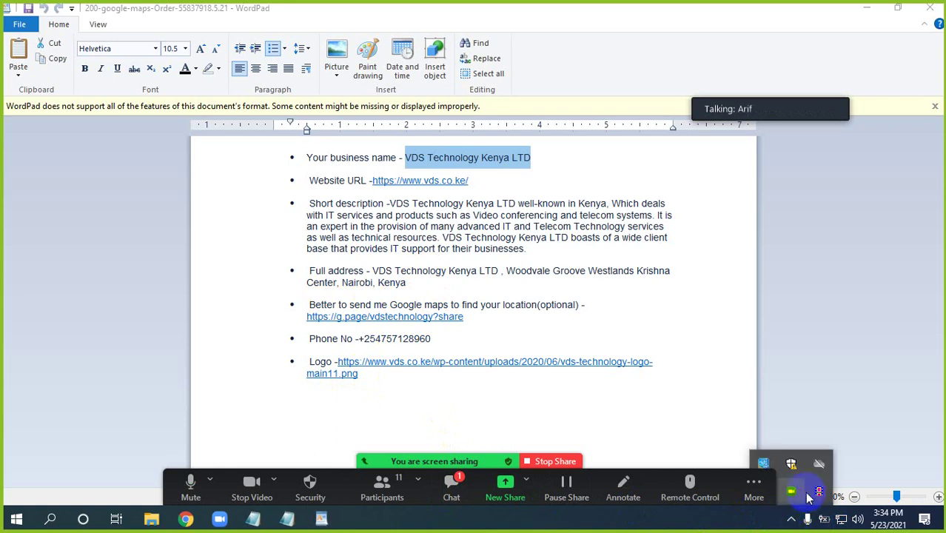
{"action": "left_click", "coordinate": [416, 228]}
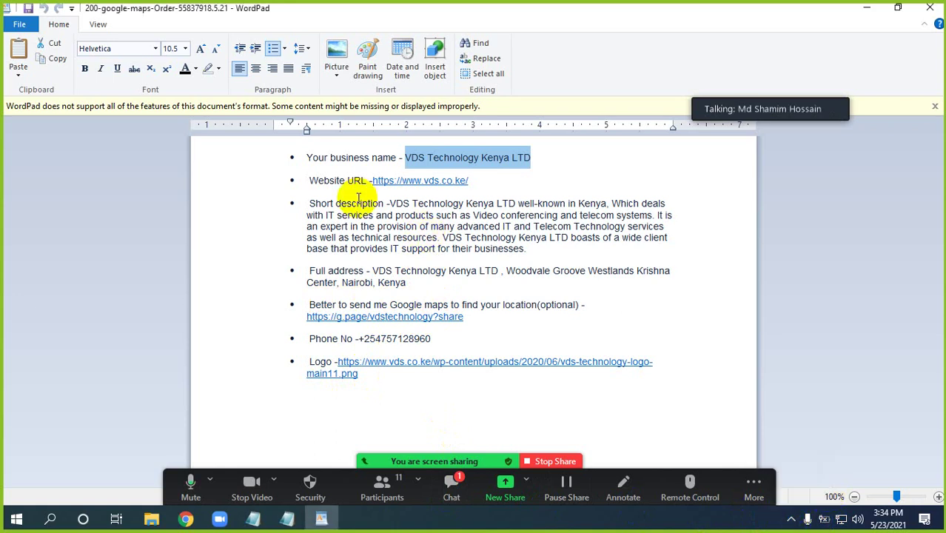
{"action": "left_click", "coordinate": [406, 226]}
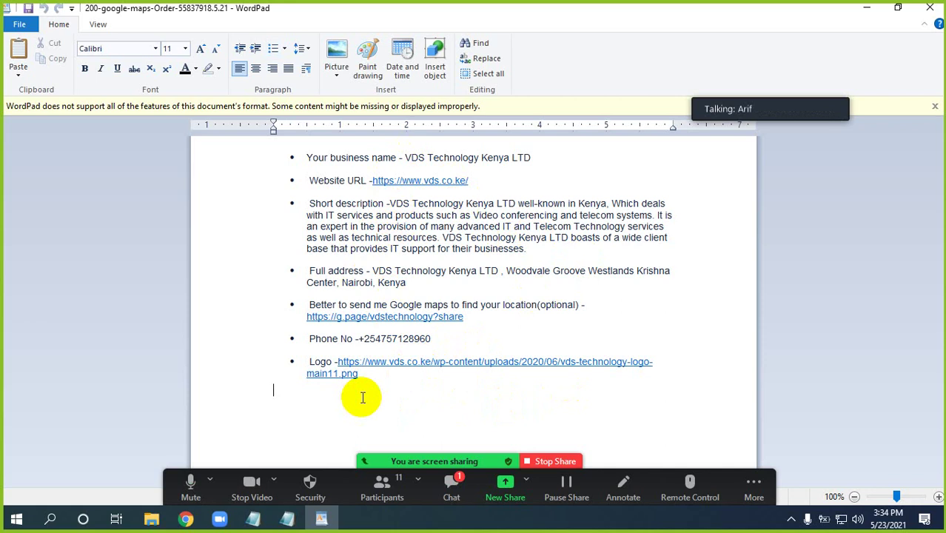
Copy the business name VDS Technology Kenya LTD and its short description below the Logo bullet, with a blank line above
{"action": "left_click_drag", "start_coordinate": [405, 158], "coordinate": [523, 159]}
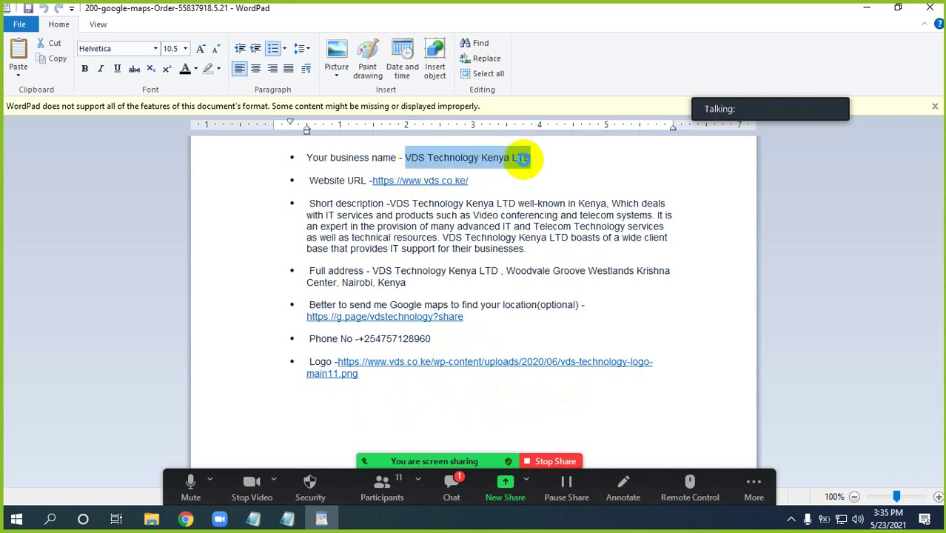
{"action": "left_click", "coordinate": [305, 405]}
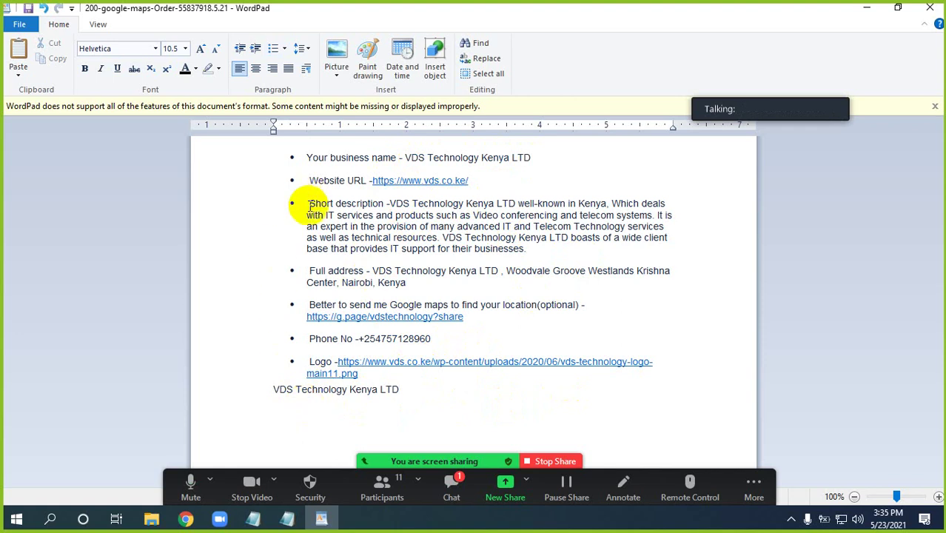
{"action": "left_click_drag", "start_coordinate": [390, 203], "coordinate": [520, 250]}
{"action": "key", "text": "ctrl+c"}
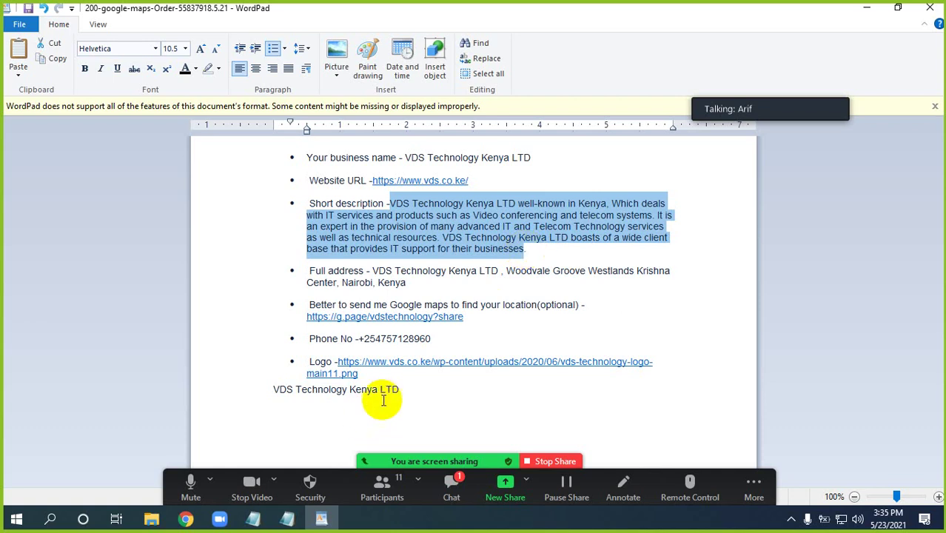
{"action": "left_click", "coordinate": [405, 393]}
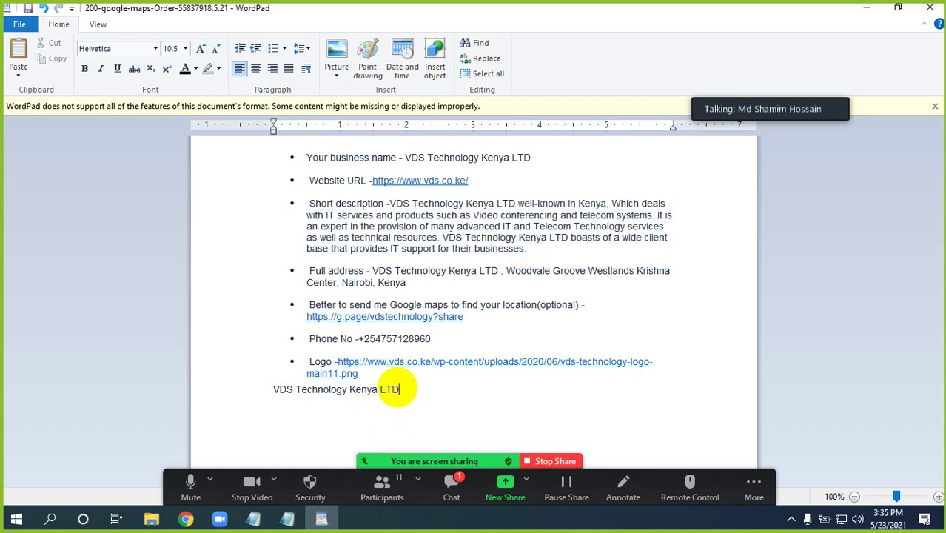
{"action": "key", "text": "ctrl+v"}
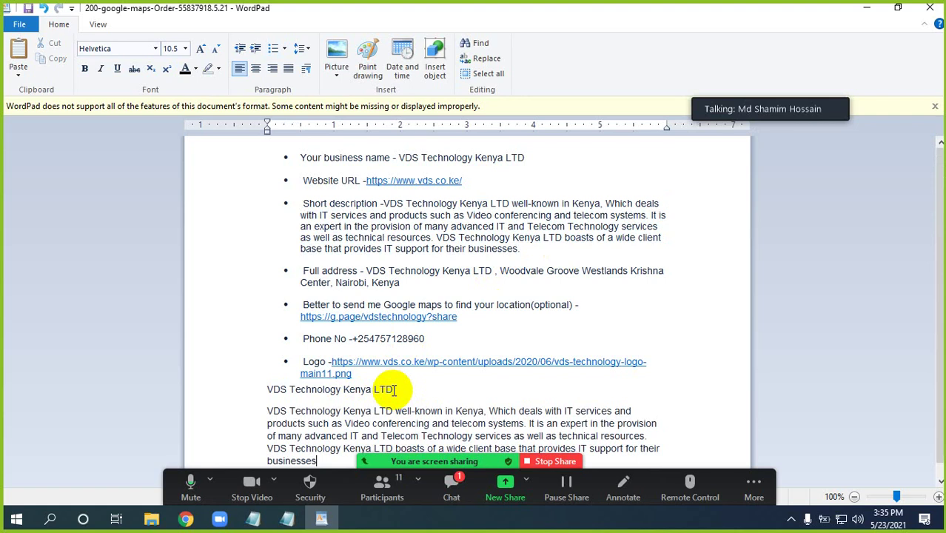
{"action": "left_click", "coordinate": [268, 389]}
{"action": "key", "text": "Return"}
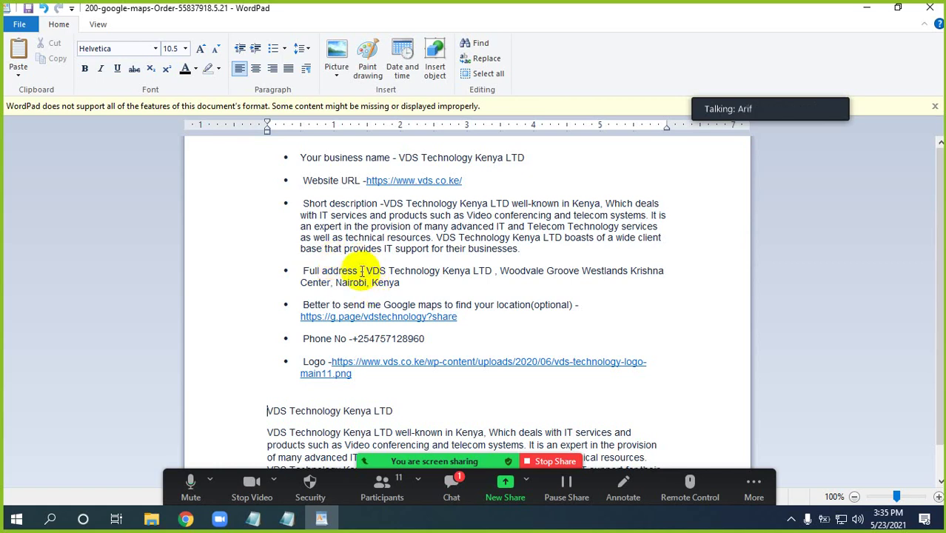
Paste the full address after the last paragraph and copy the website URL
{"action": "left_click_drag", "start_coordinate": [292, 272], "coordinate": [381, 282]}
{"action": "key", "text": "ctrl+c"}
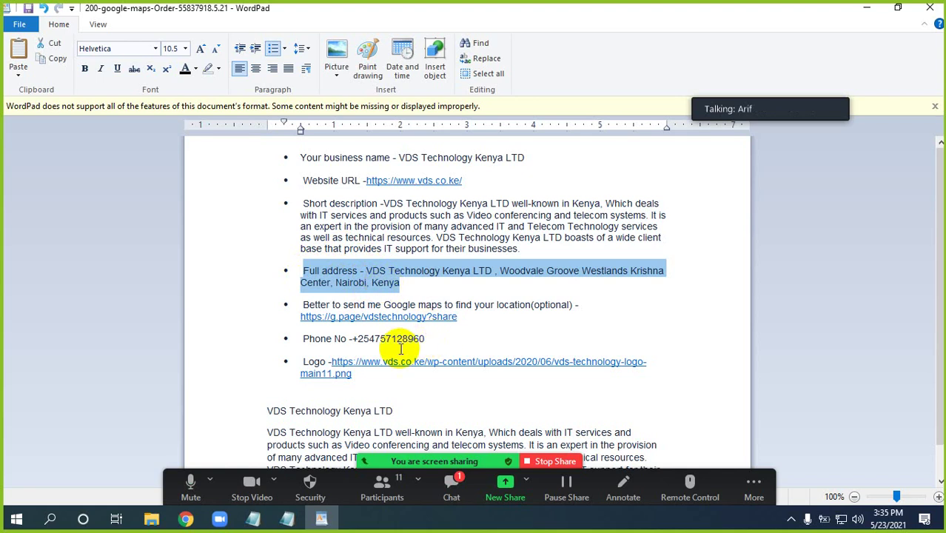
{"action": "scroll", "coordinate": [404, 360], "scroll_direction": "down", "scroll_amount": 1}
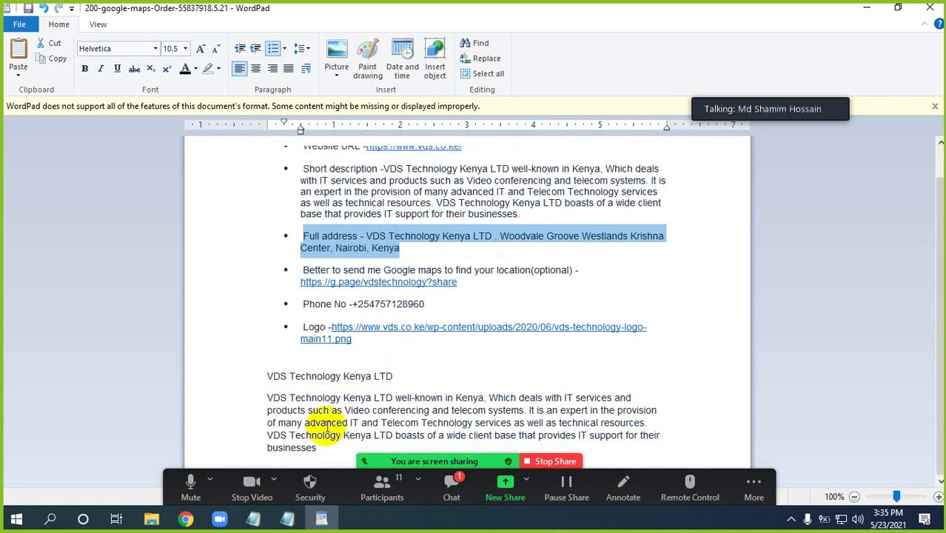
{"action": "left_click", "coordinate": [321, 448]}
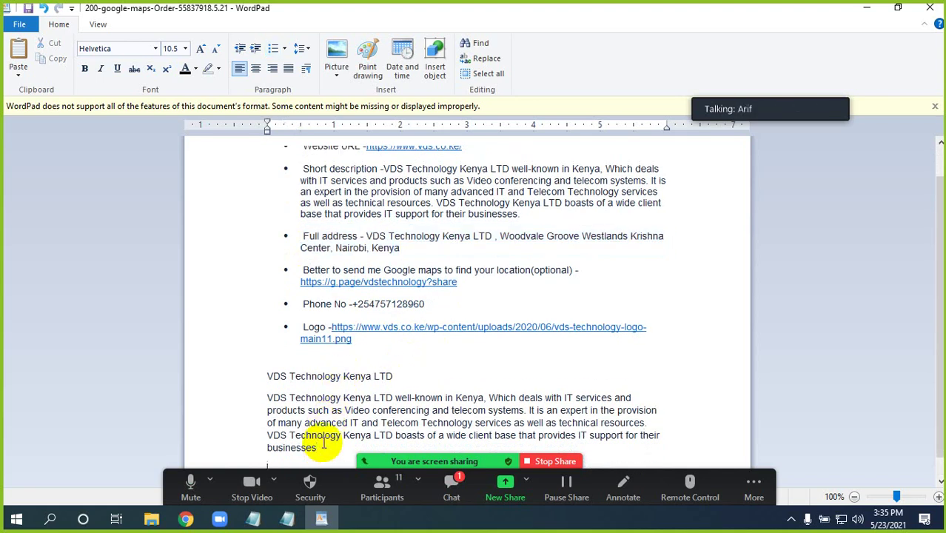
{"action": "key", "text": "ctrl+v"}
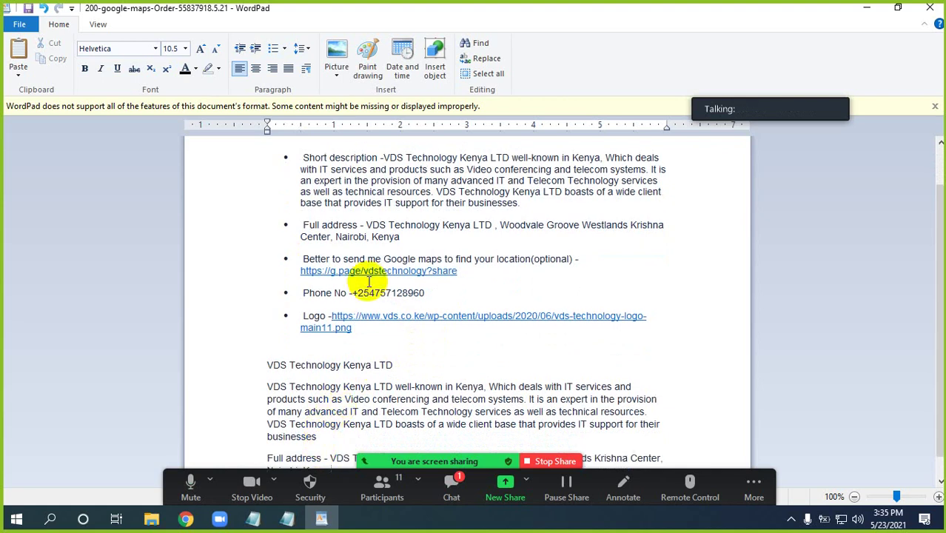
{"action": "scroll", "coordinate": [393, 315], "scroll_direction": "up", "scroll_amount": 1}
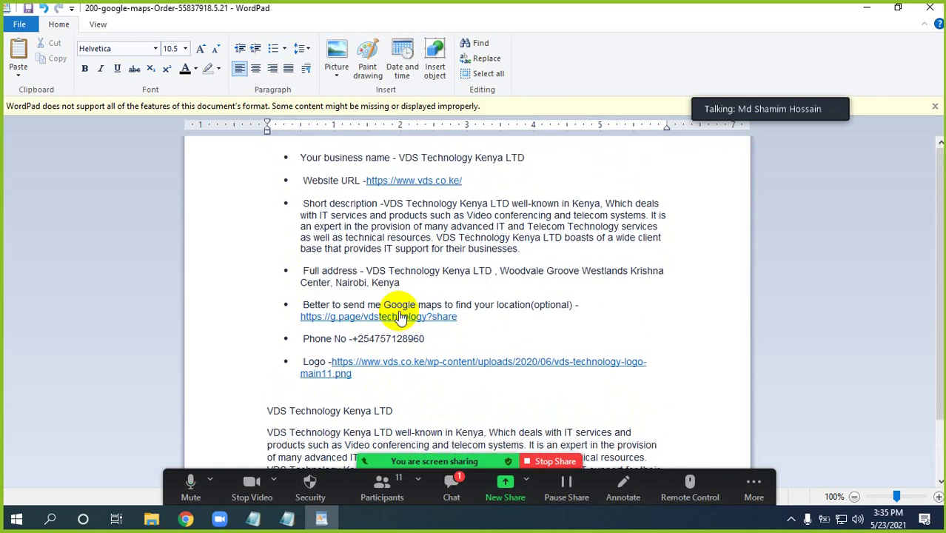
{"action": "left_click_drag", "start_coordinate": [365, 182], "coordinate": [459, 184]}
{"action": "key", "text": "ctrl+c"}
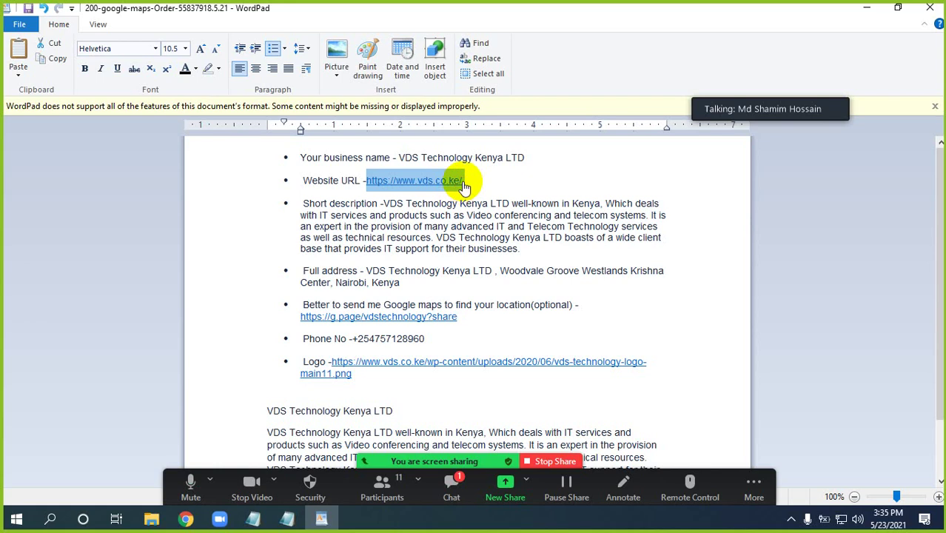
Load the pasted client URL vds.co.ke in a new Chrome tab and close the time-limit popup
{"action": "left_click", "coordinate": [185, 519]}
{"action": "left_click", "coordinate": [781, 13]}
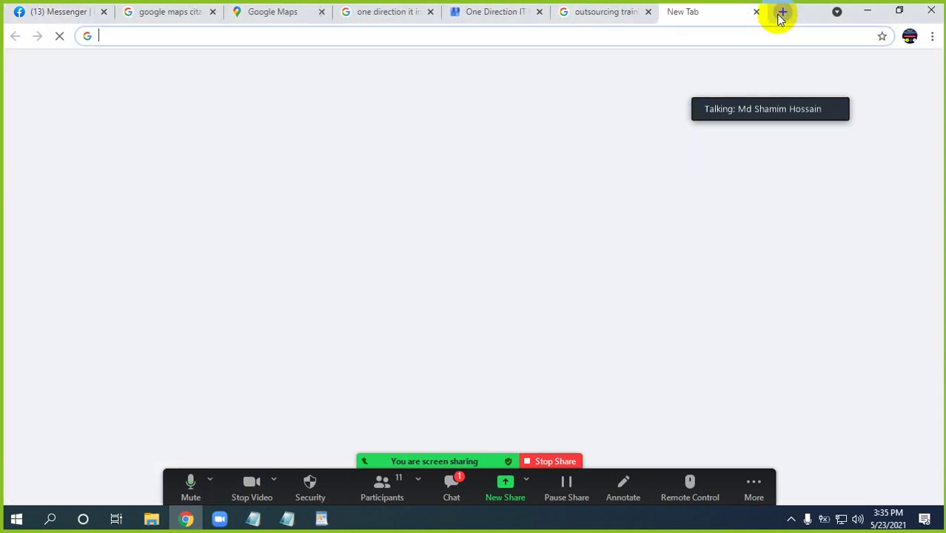
{"action": "key", "text": "ctrl+v"}
{"action": "key", "text": "Return"}
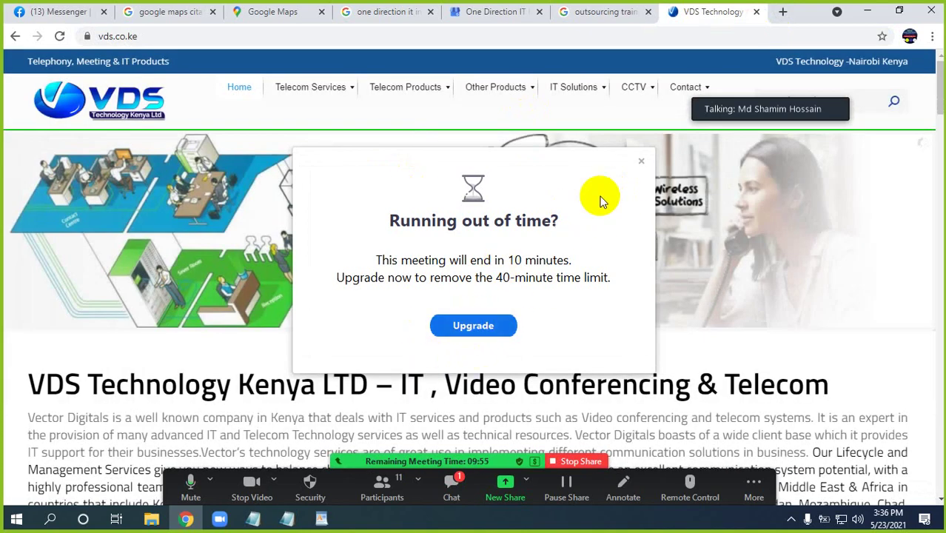
{"action": "left_click", "coordinate": [640, 162]}
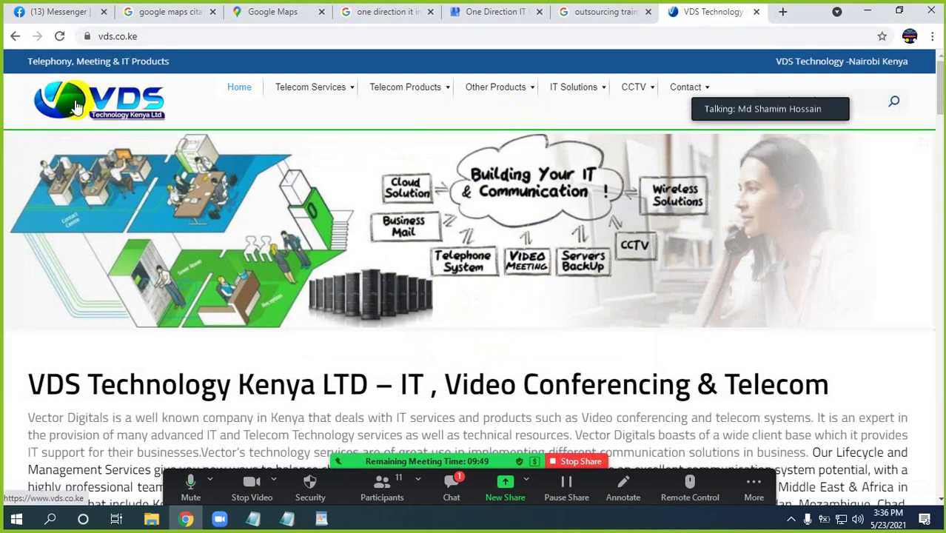
Save the VDS logo image via Save image as, creating a new Google Maps order folder on the Desktop
{"action": "right_click", "coordinate": [77, 106]}
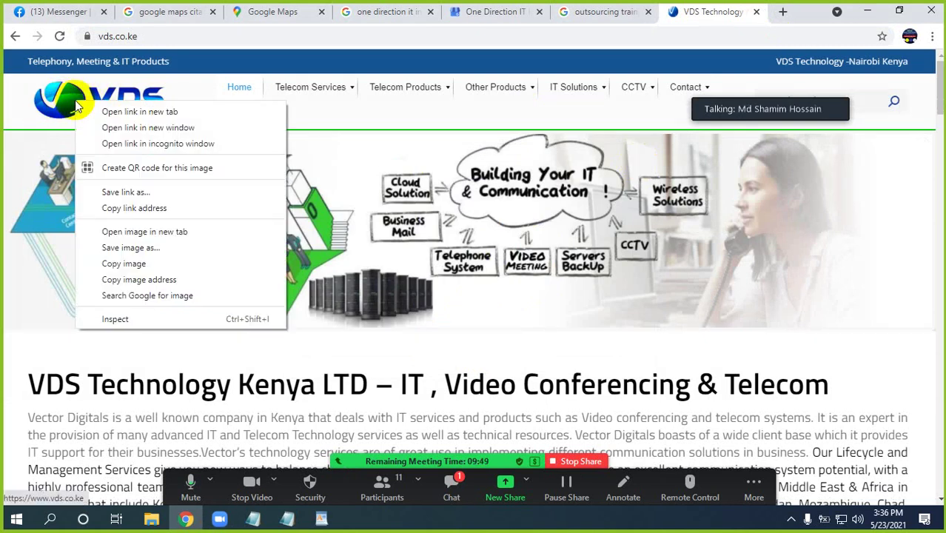
{"action": "left_click", "coordinate": [134, 249]}
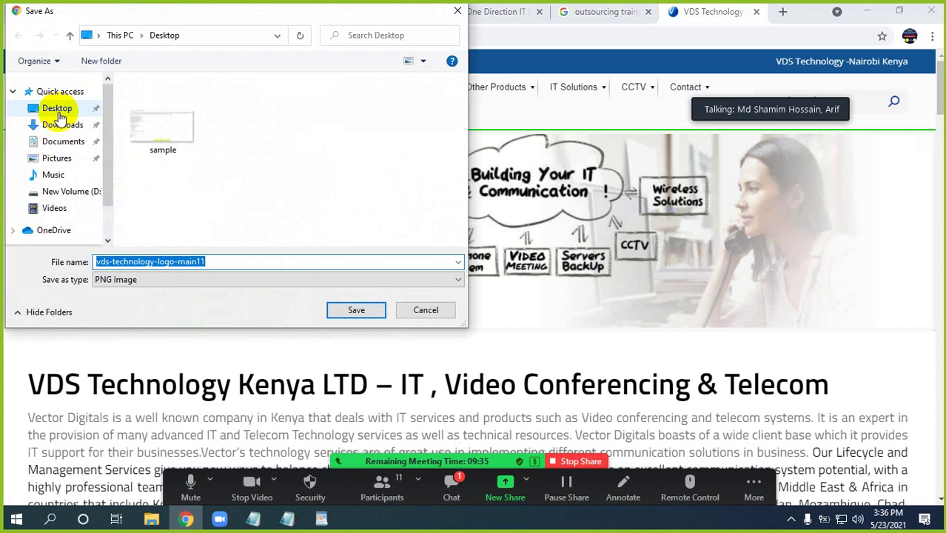
{"action": "left_click", "coordinate": [59, 115]}
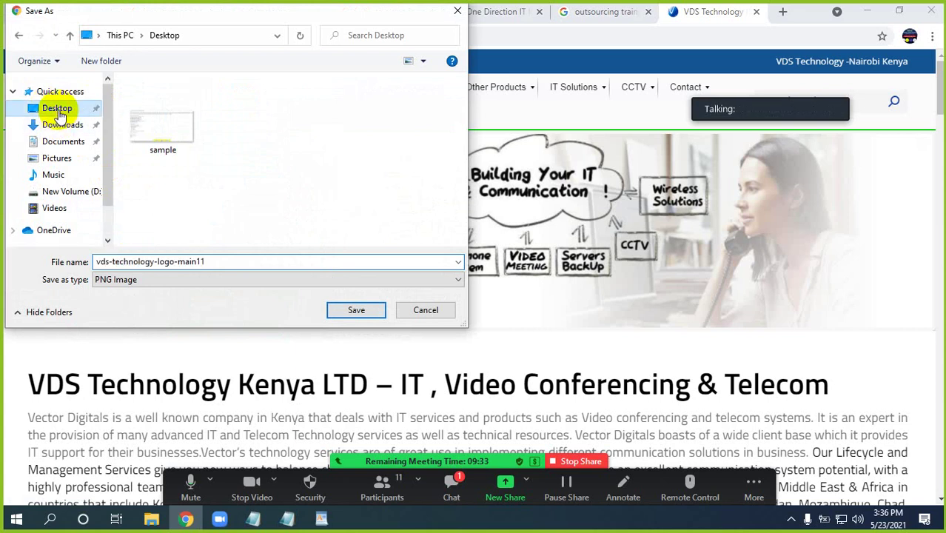
{"action": "left_click", "coordinate": [103, 62]}
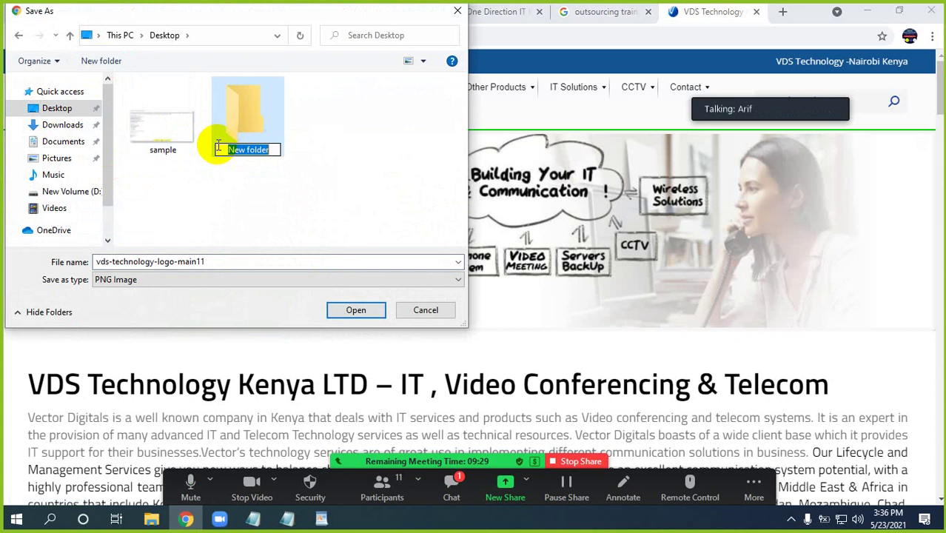
{"action": "type", "text": "googe"}
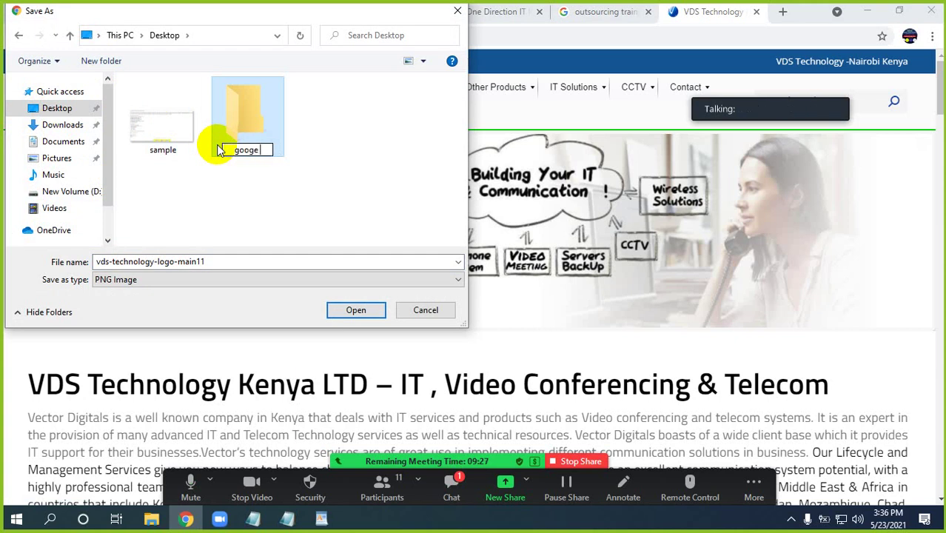
{"action": "type", "text": " maps or"}
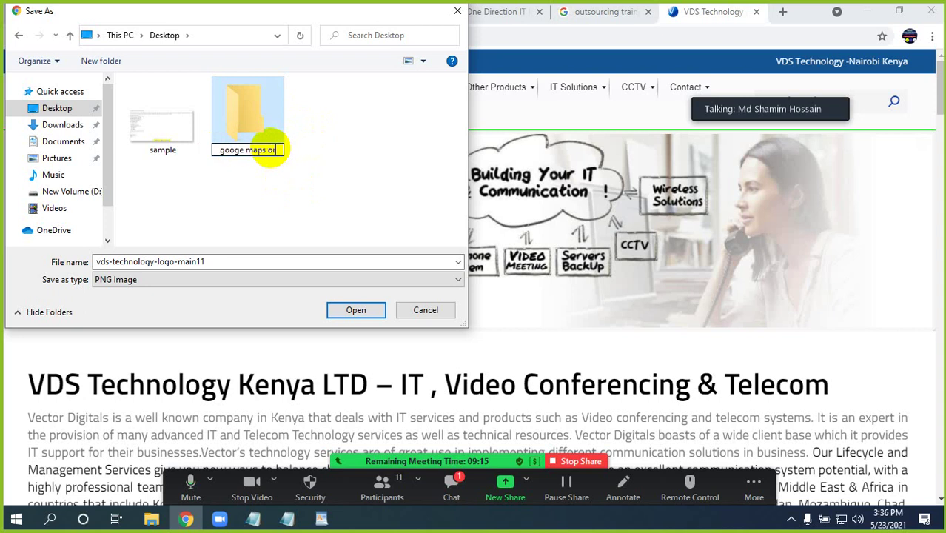
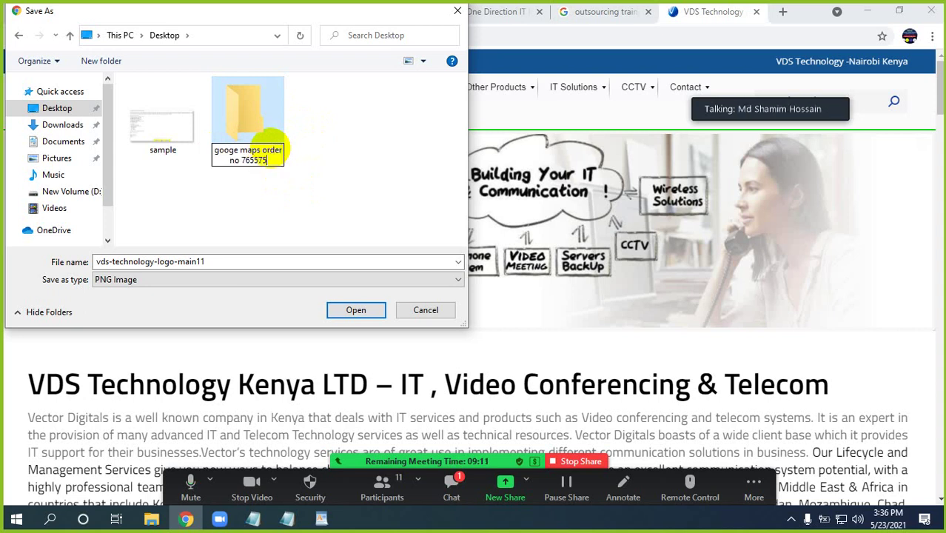
{"action": "left_click", "coordinate": [330, 156]}
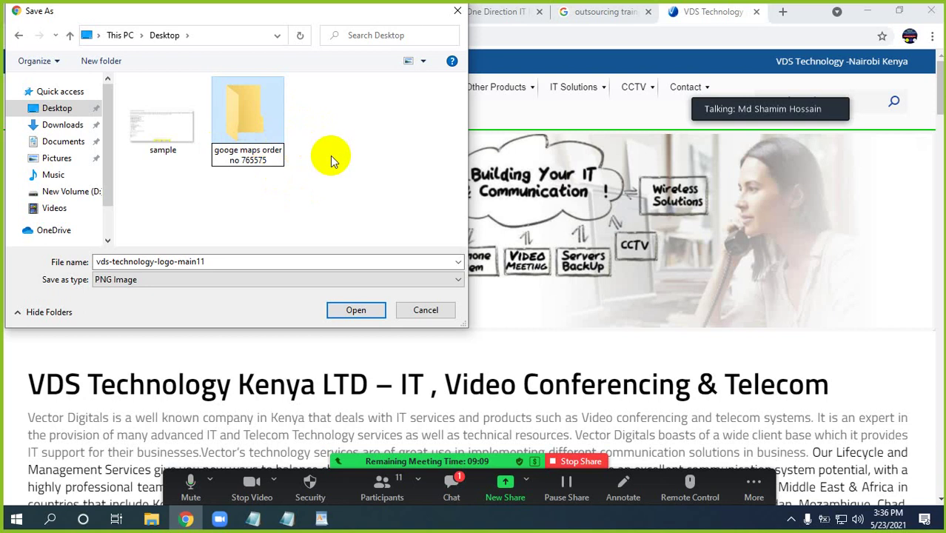
Save the logo inside the new folder as logo.png
{"action": "double_click", "coordinate": [255, 119]}
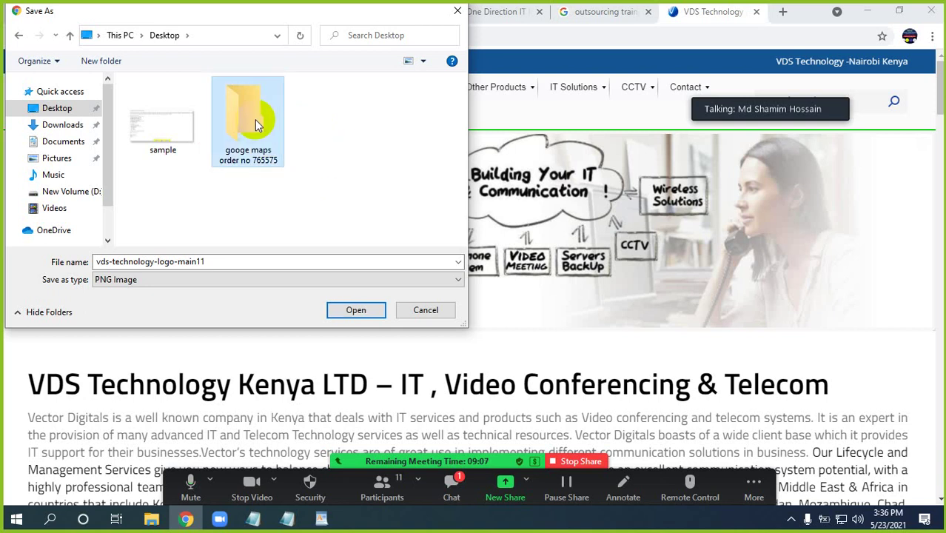
{"action": "double_click", "coordinate": [213, 261]}
{"action": "key", "text": "BackSpace"}
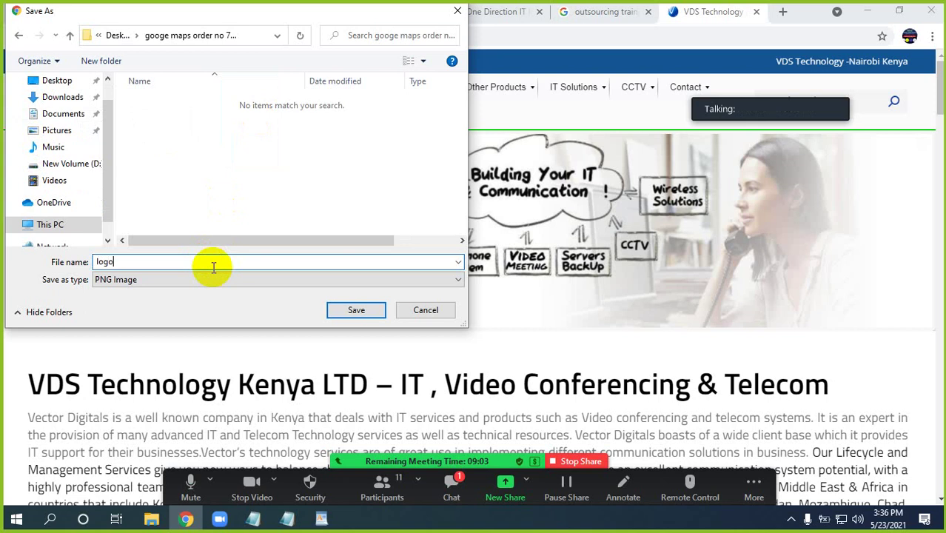
{"action": "left_click", "coordinate": [355, 309]}
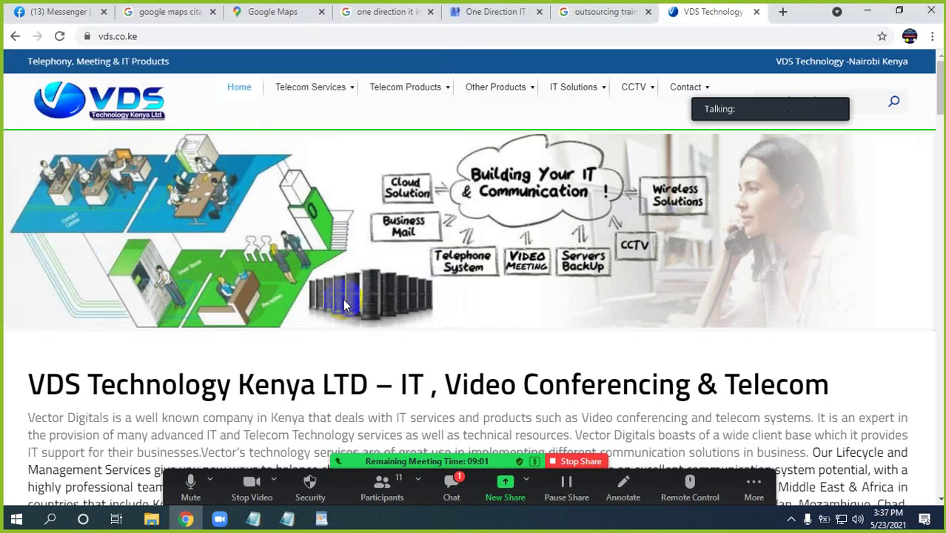
Select the opening company description paragraph on the VDS homepage
{"action": "scroll", "coordinate": [190, 302], "scroll_direction": "down", "scroll_amount": 2}
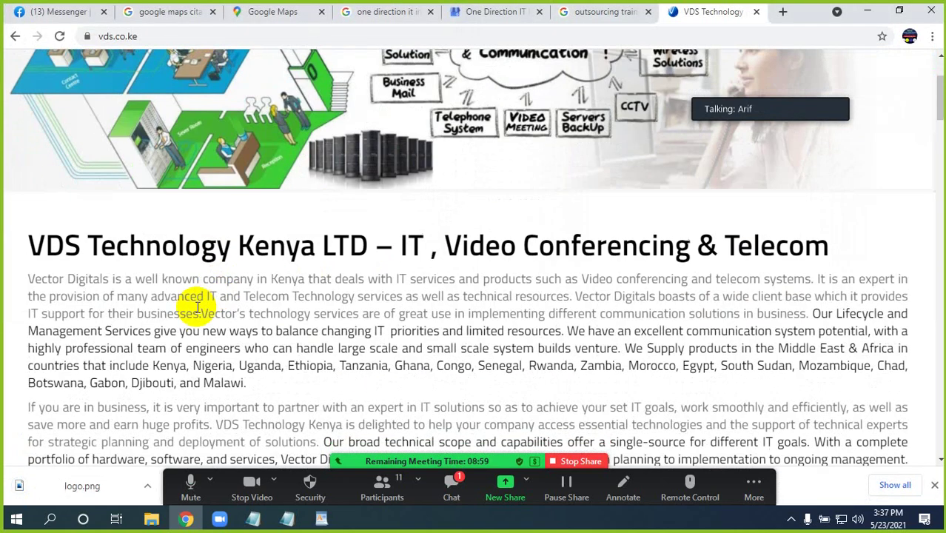
{"action": "scroll", "coordinate": [265, 281], "scroll_direction": "up", "scroll_amount": 2}
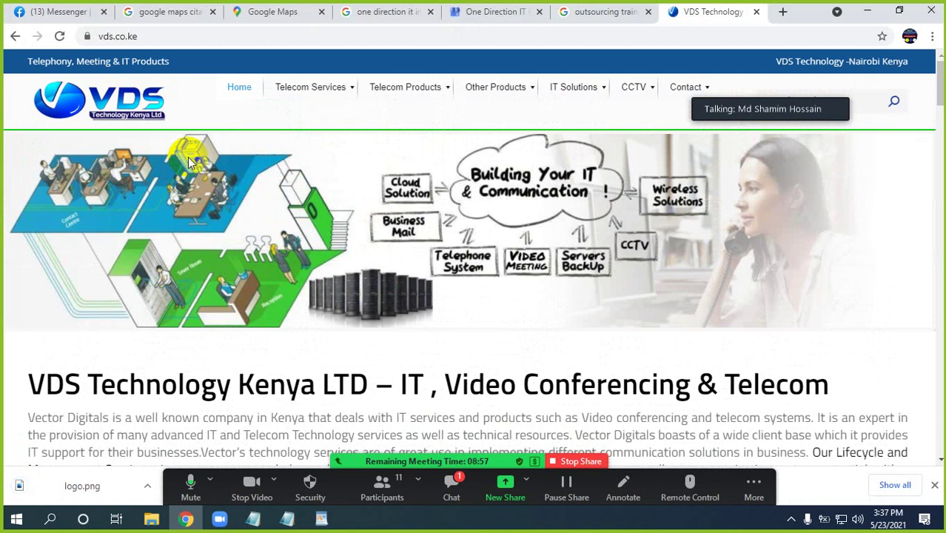
{"action": "scroll", "coordinate": [312, 201], "scroll_direction": "down", "scroll_amount": 1}
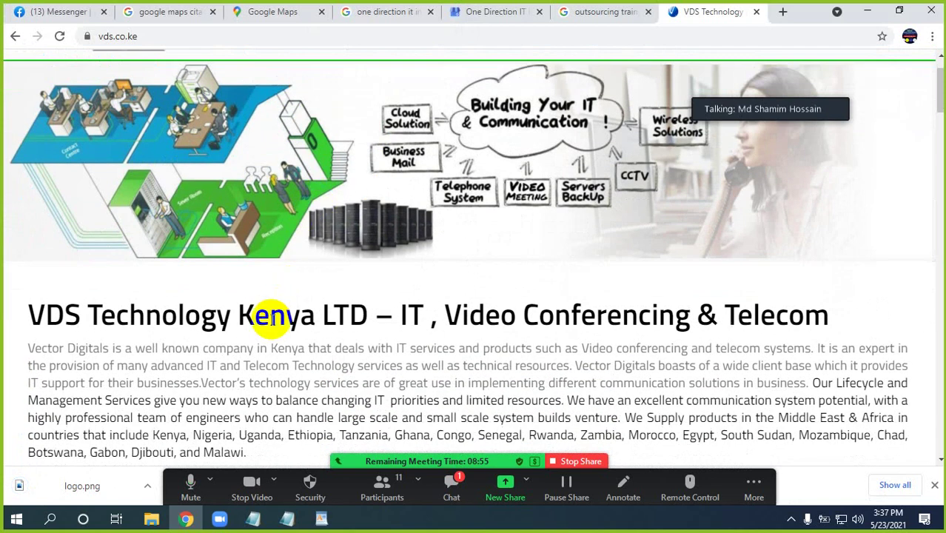
{"action": "scroll", "coordinate": [272, 316], "scroll_direction": "down", "scroll_amount": 1}
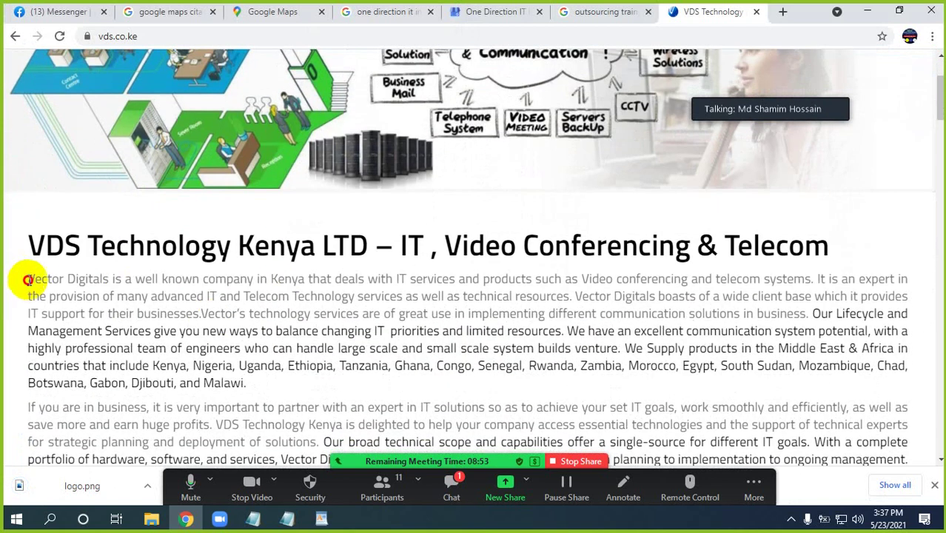
{"action": "left_click_drag", "start_coordinate": [27, 279], "coordinate": [320, 311]}
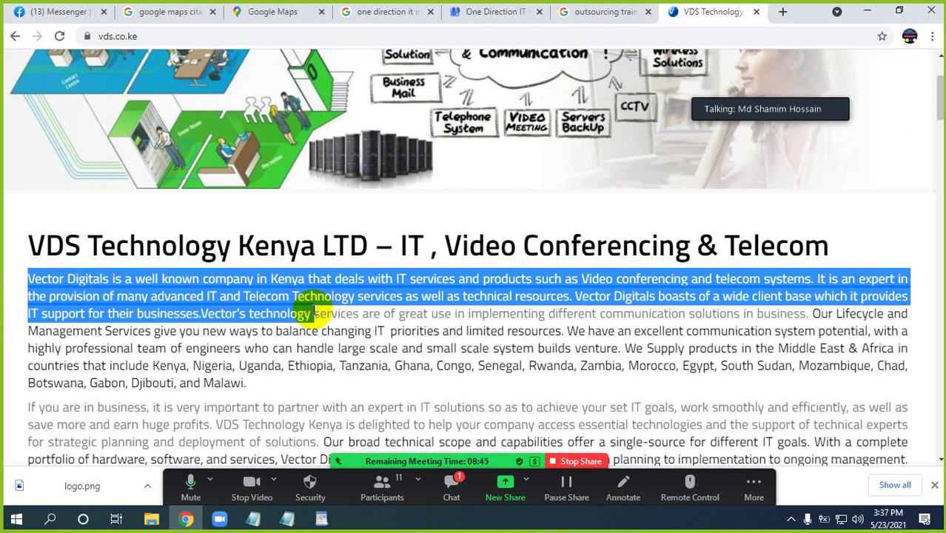
{"action": "left_click", "coordinate": [247, 309]}
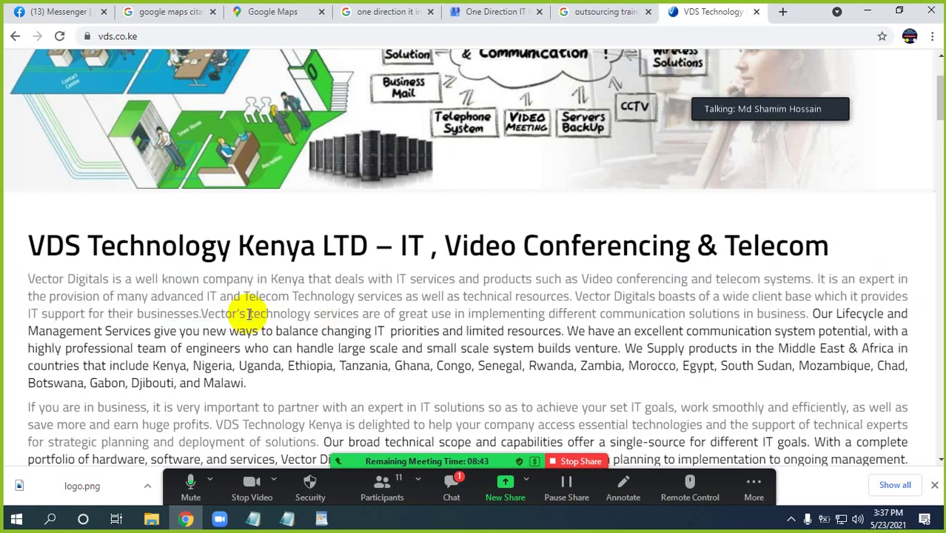
{"action": "left_click_drag", "start_coordinate": [30, 280], "coordinate": [288, 313]}
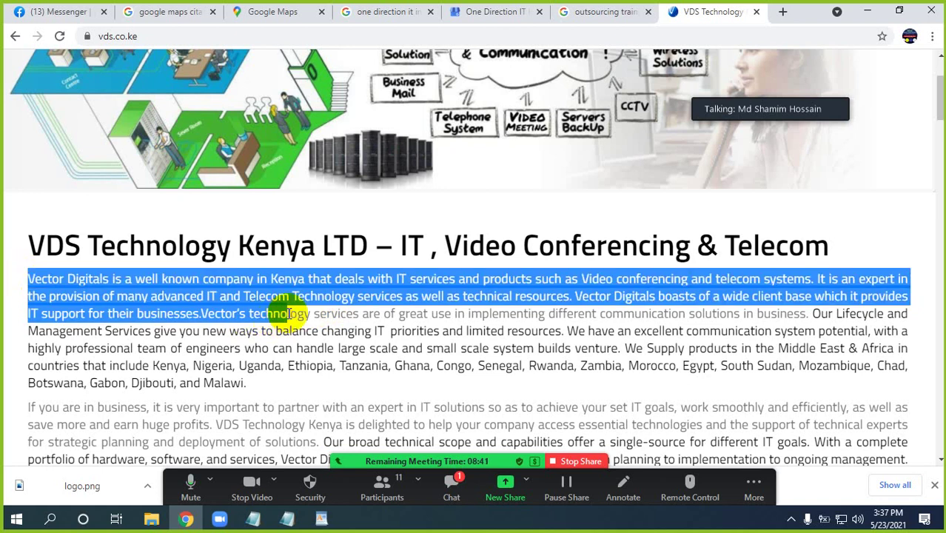
{"action": "left_click", "coordinate": [211, 37]}
{"action": "key", "text": "ctrl+c"}
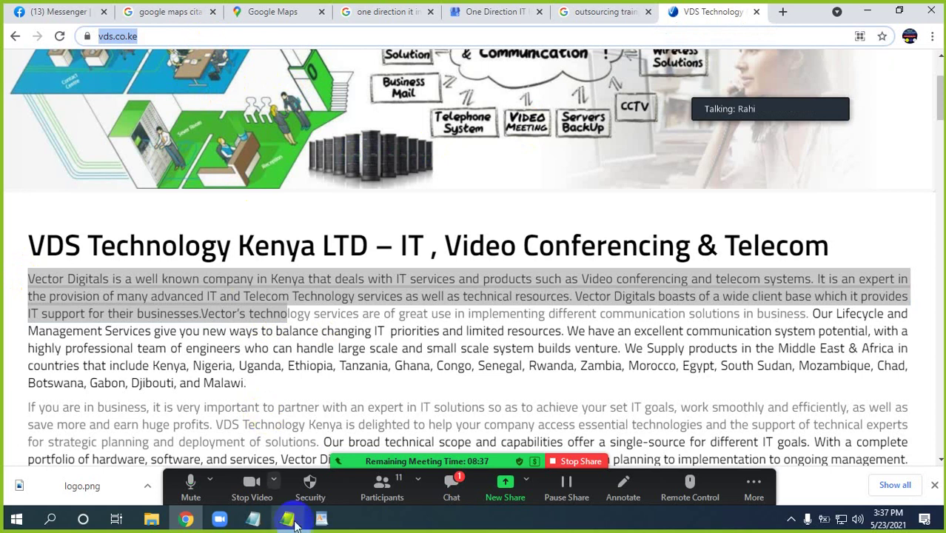
Check the buyer requirements note, close the Google Maps link note, and return to WordPad
{"action": "left_click", "coordinate": [291, 524]}
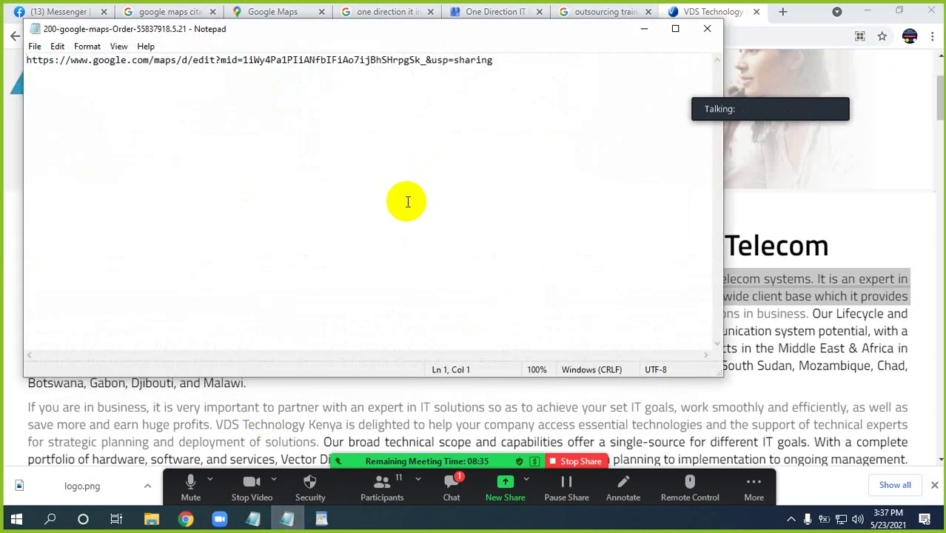
{"action": "left_click", "coordinate": [253, 518]}
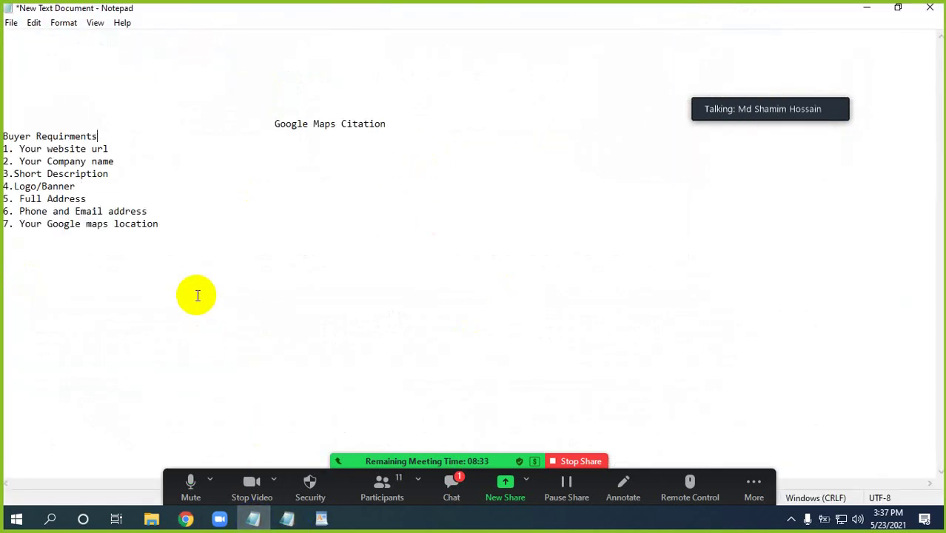
{"action": "left_click", "coordinate": [287, 518]}
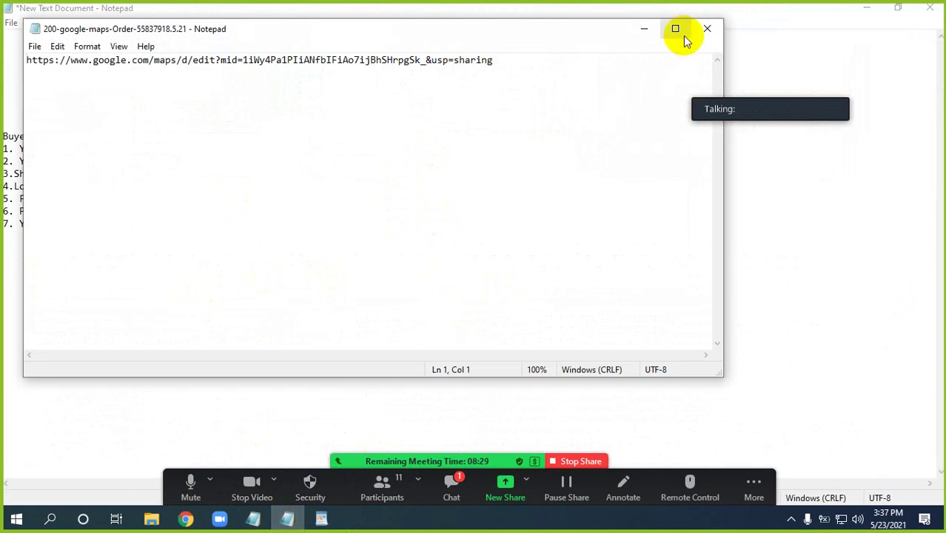
{"action": "left_click", "coordinate": [706, 31]}
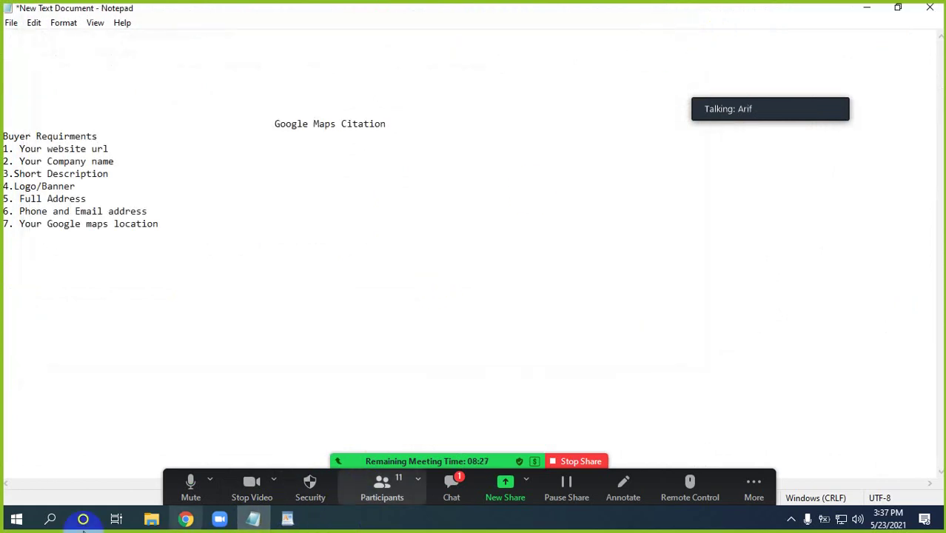
{"action": "left_click", "coordinate": [288, 519]}
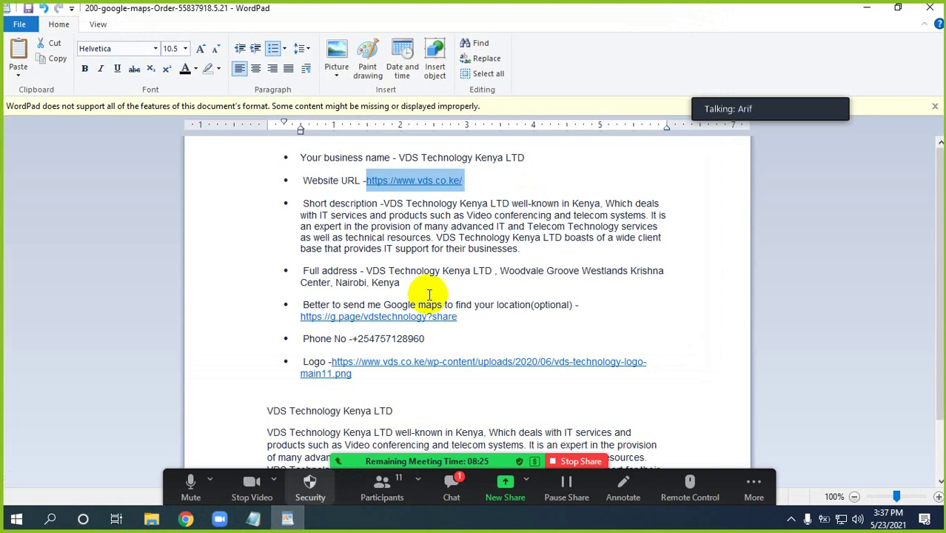
Paste the website link after 'businesses' and the phone number line below the full address
{"action": "scroll", "coordinate": [444, 306], "scroll_direction": "down", "scroll_amount": 3}
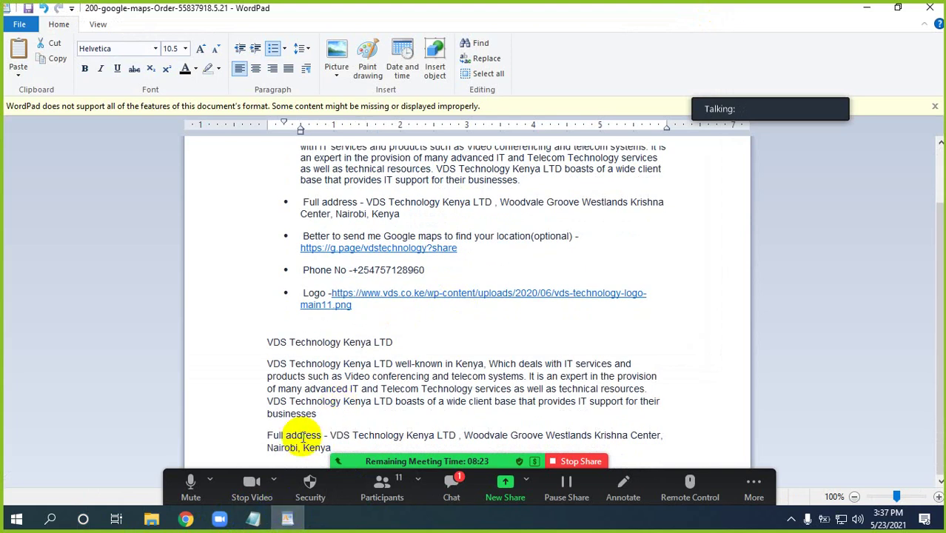
{"action": "left_click", "coordinate": [324, 416]}
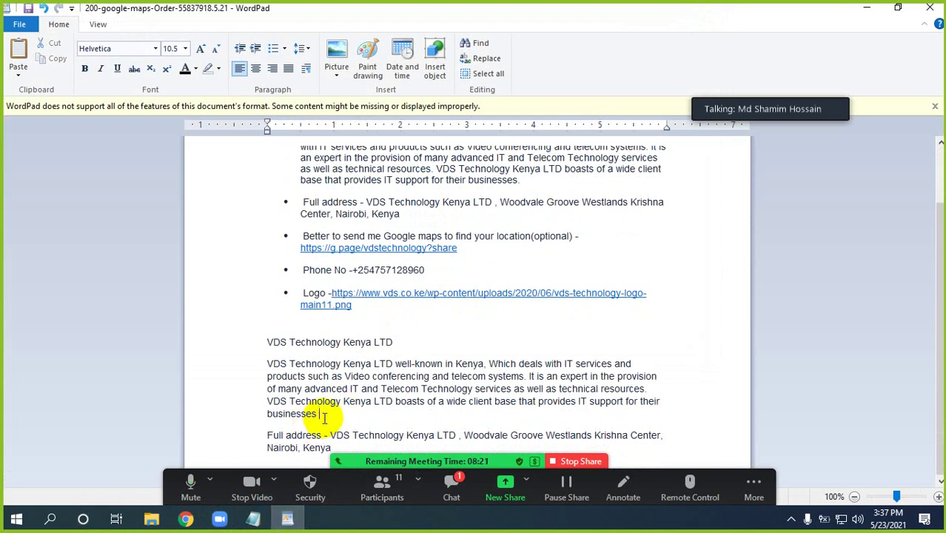
{"action": "key", "text": "ctrl+v"}
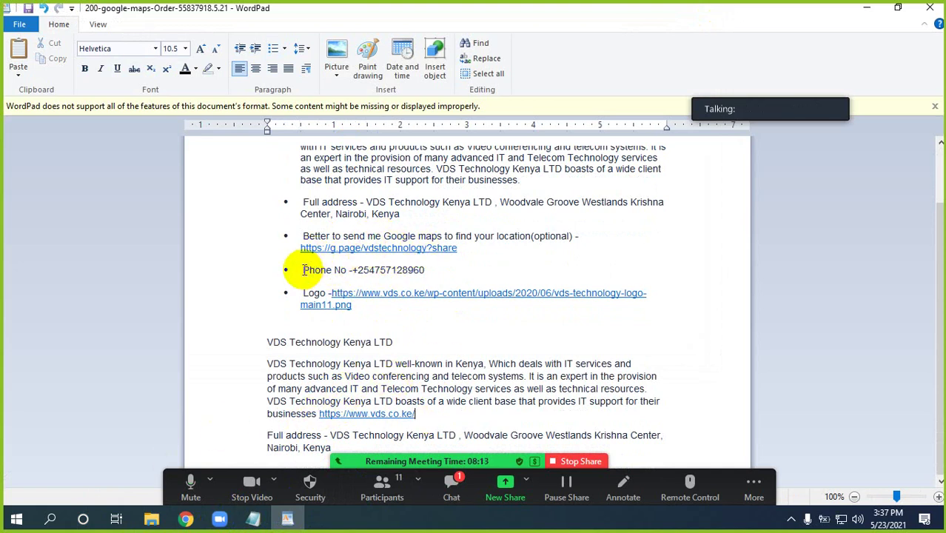
{"action": "left_click_drag", "start_coordinate": [303, 269], "coordinate": [398, 274]}
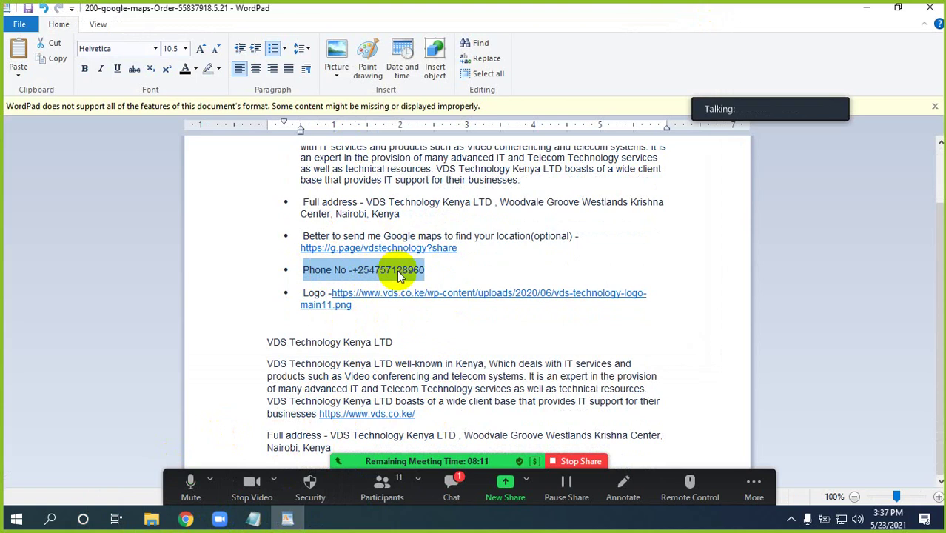
{"action": "left_click", "coordinate": [331, 448]}
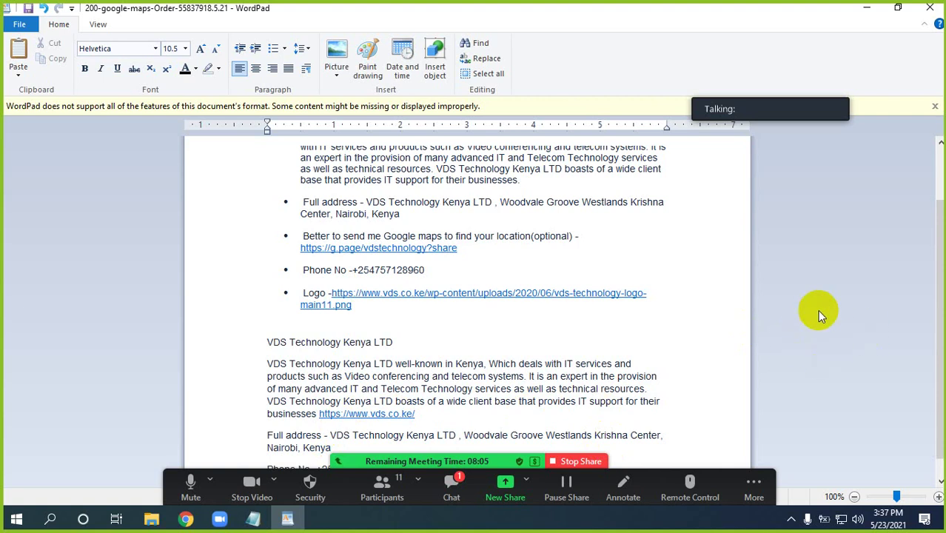
Dismiss the unsupported-format warning and copy the logo image address
{"action": "left_click", "coordinate": [934, 106]}
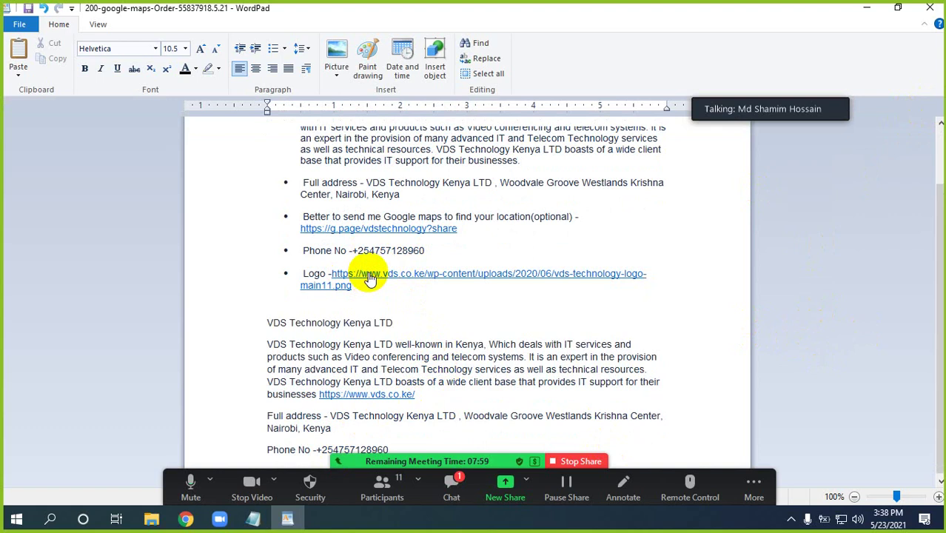
{"action": "left_click", "coordinate": [374, 275]}
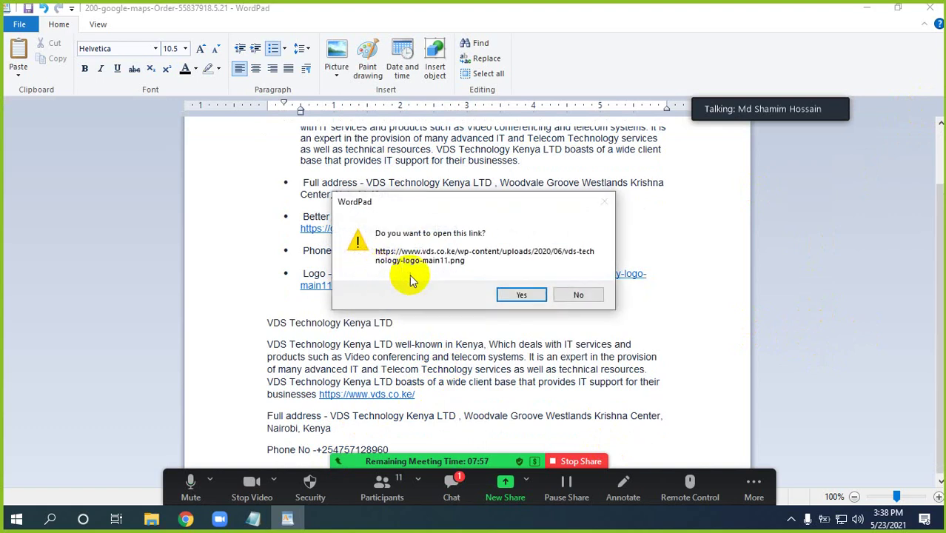
{"action": "left_click", "coordinate": [578, 296]}
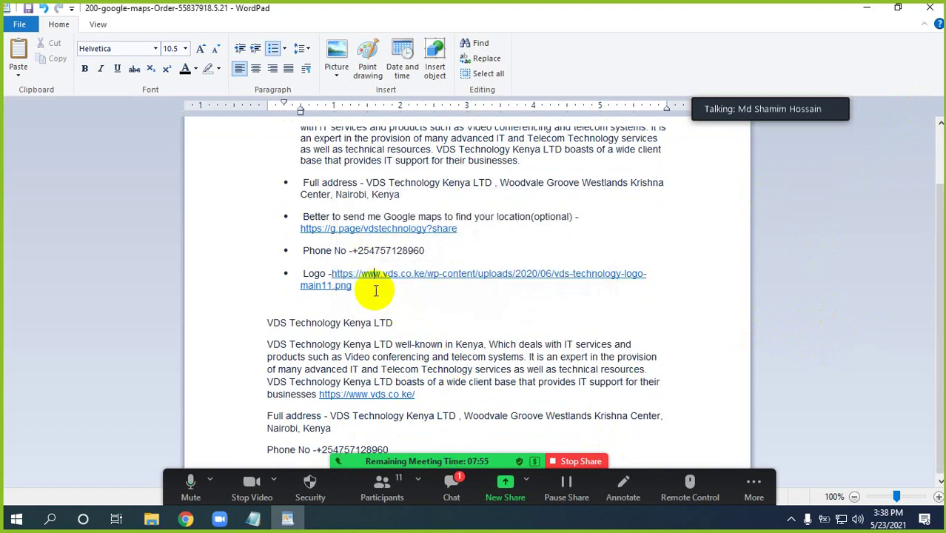
{"action": "double_click", "coordinate": [332, 285]}
{"action": "key", "text": "ctrl+c"}
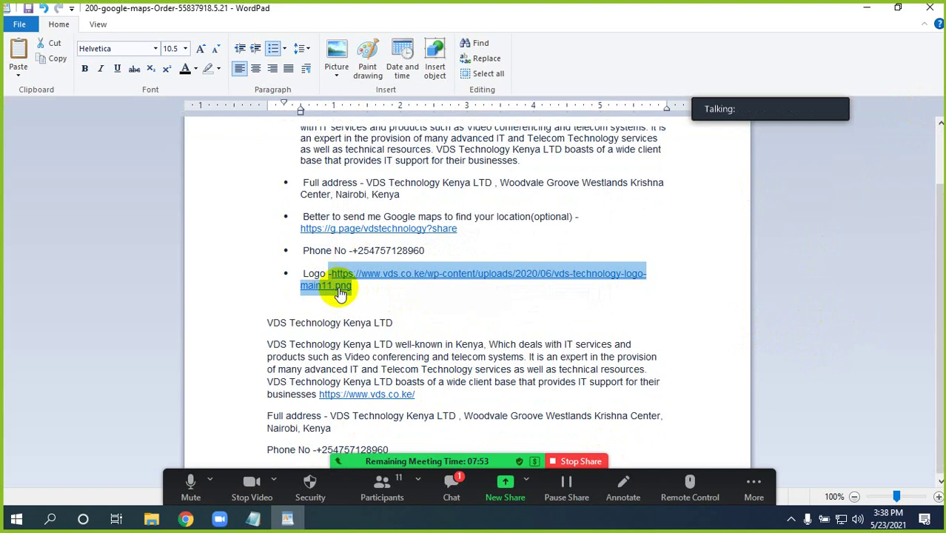
{"action": "key", "text": "alt+Tab"}
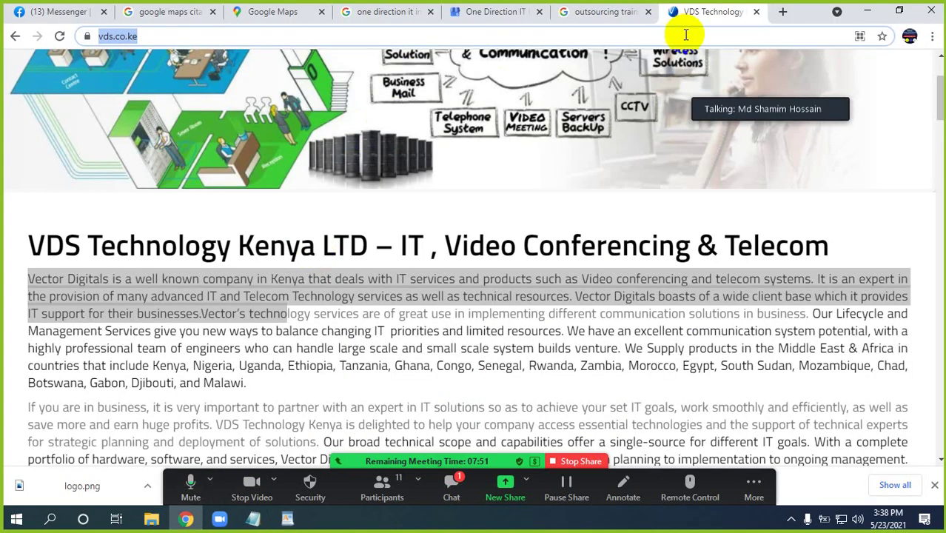
Search Google for the pasted logo address in a new tab, removing the stray leading dash
{"action": "left_click", "coordinate": [782, 14]}
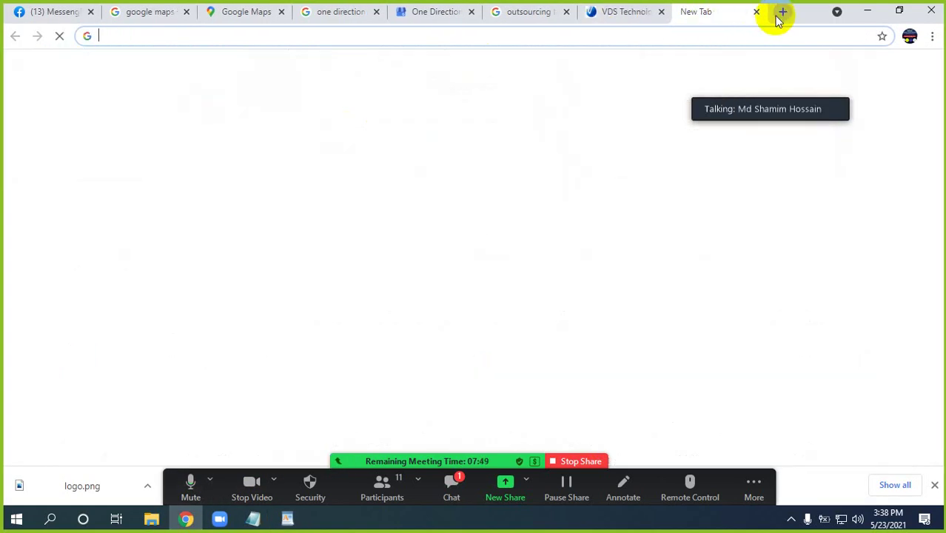
{"action": "key", "text": "ctrl+v"}
{"action": "key", "text": "Return"}
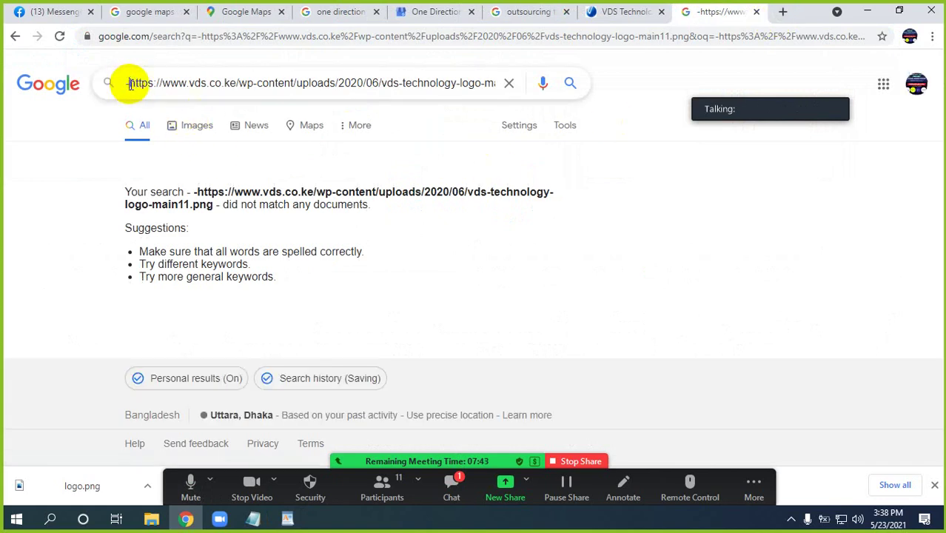
{"action": "key", "text": "BackSpace"}
{"action": "key", "text": "Return"}
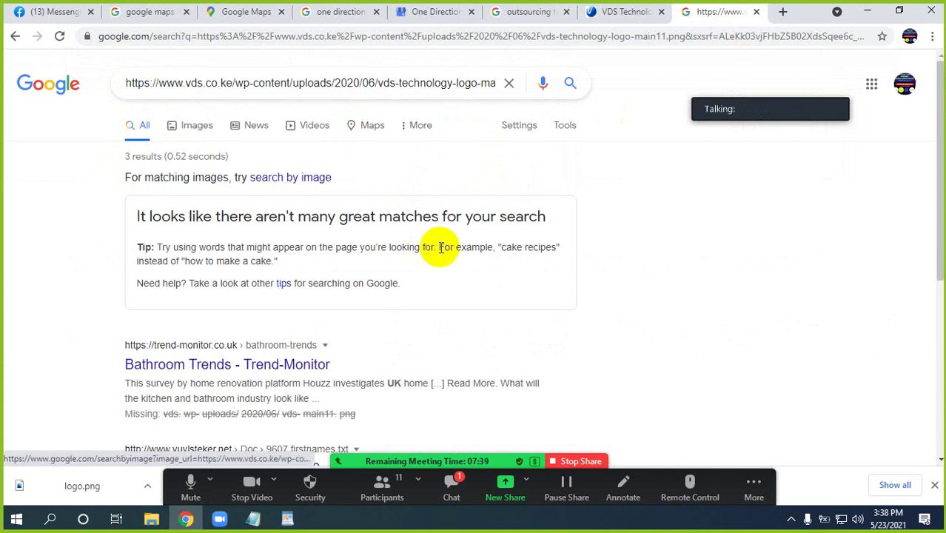
Check the query's ending file name, then return to the buyer requirements notes
{"action": "scroll", "coordinate": [366, 244], "scroll_direction": "down", "scroll_amount": 3}
{"action": "scroll", "coordinate": [363, 246], "scroll_direction": "up", "scroll_amount": 3}
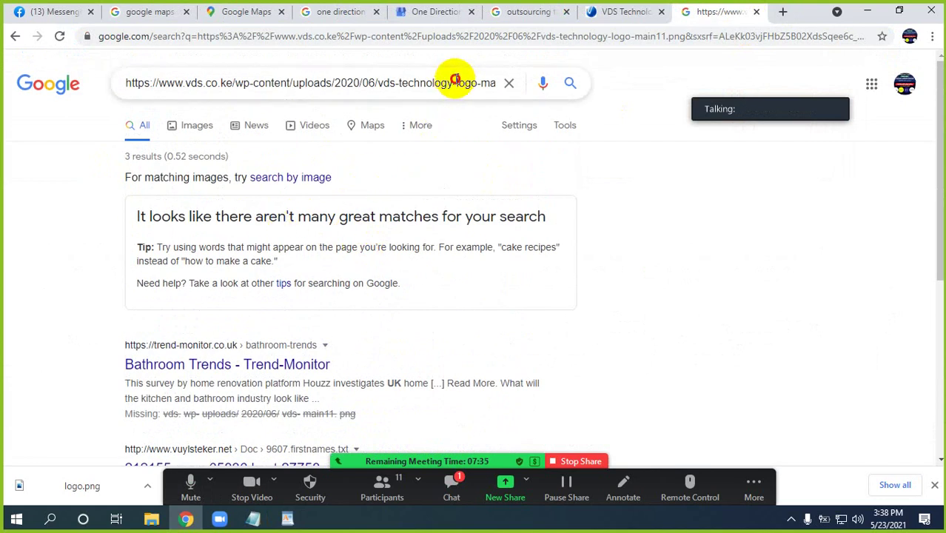
{"action": "left_click", "coordinate": [454, 82]}
{"action": "left_click", "coordinate": [393, 84]}
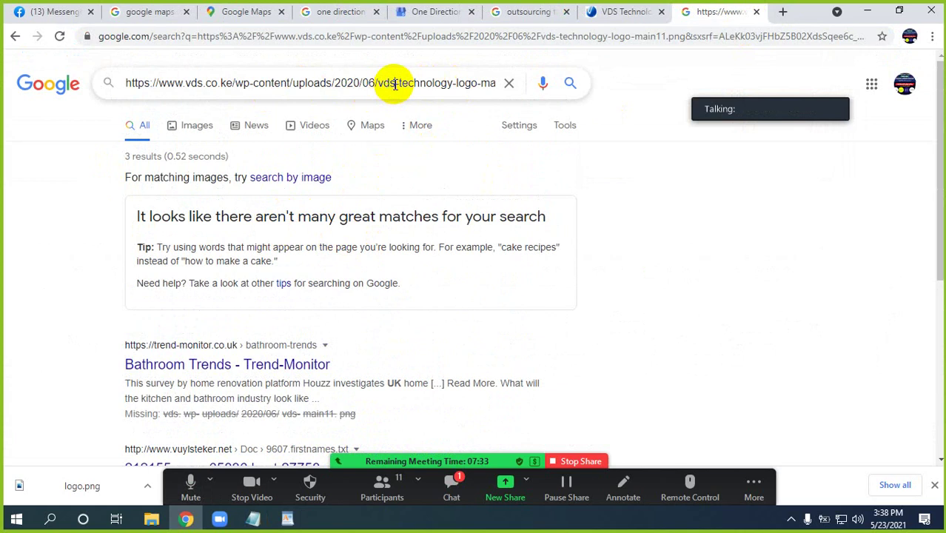
{"action": "key", "text": "End"}
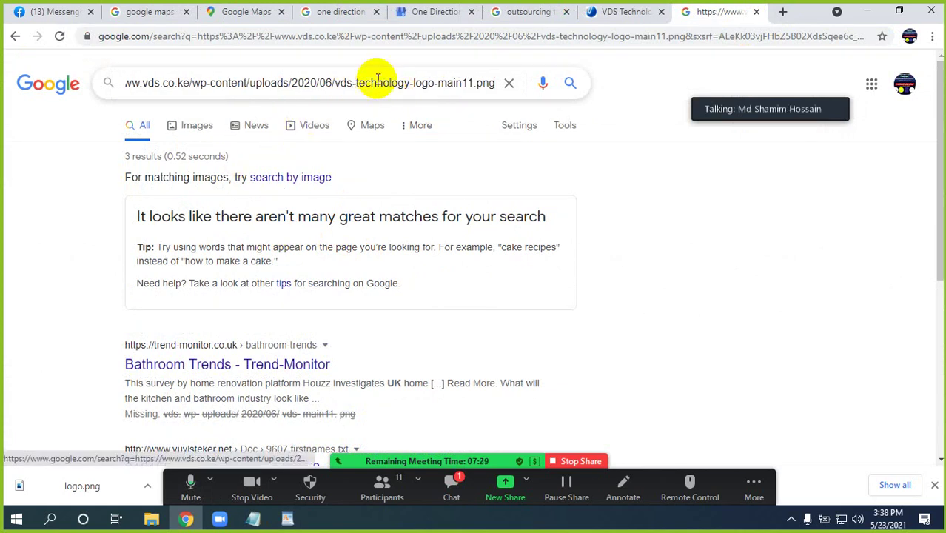
{"action": "left_click", "coordinate": [254, 520]}
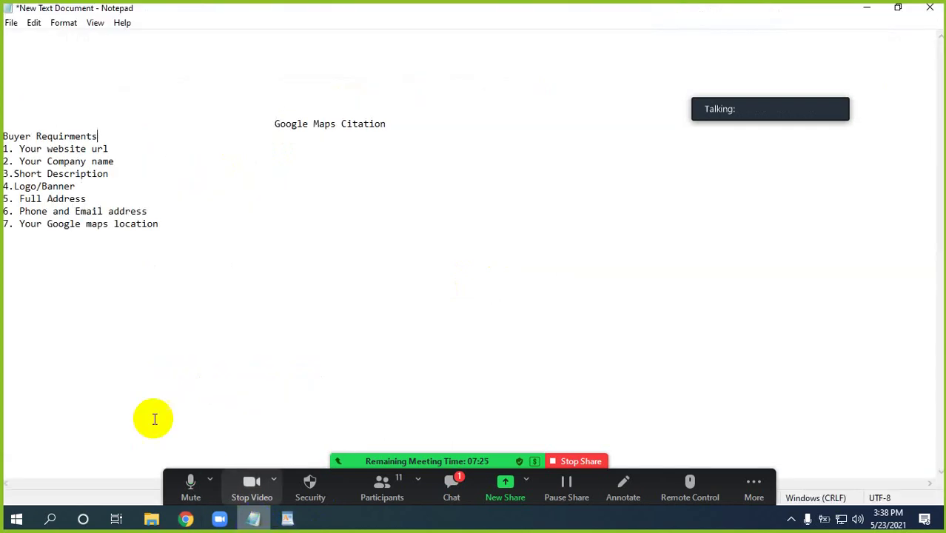
Review the compiled VDS company details in WordPad, then open a blank Google tab in Chrome
{"action": "left_click", "coordinate": [289, 520]}
{"action": "scroll", "coordinate": [363, 311], "scroll_direction": "up", "scroll_amount": 2}
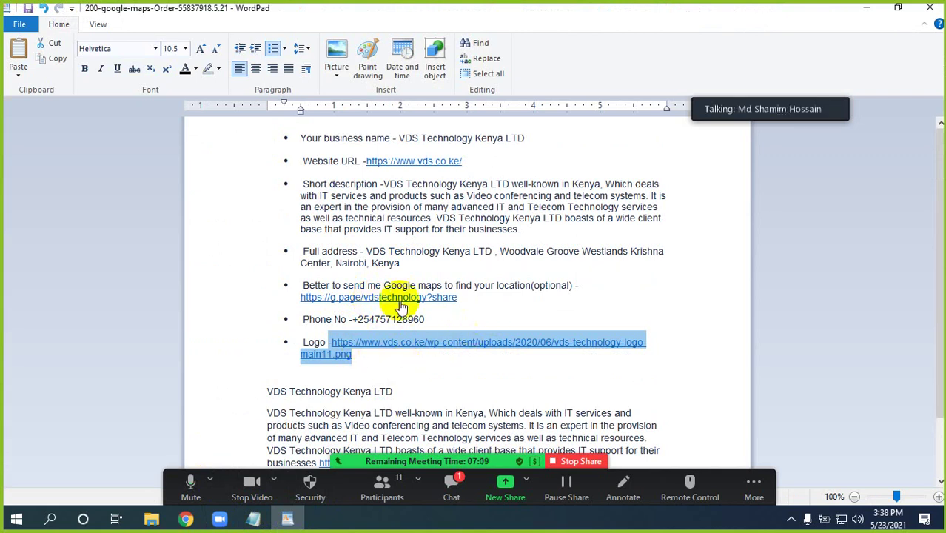
{"action": "scroll", "coordinate": [314, 387], "scroll_direction": "down", "scroll_amount": 2}
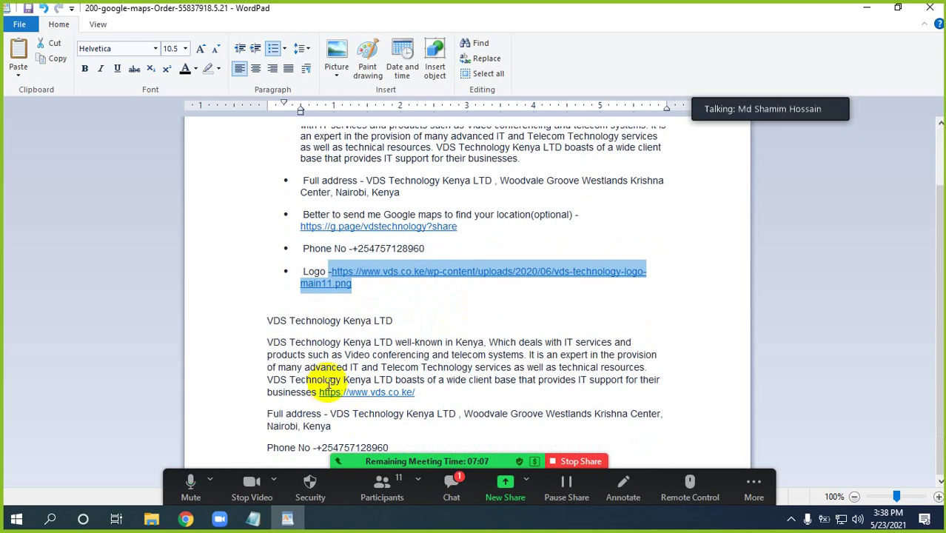
{"action": "left_click", "coordinate": [399, 378]}
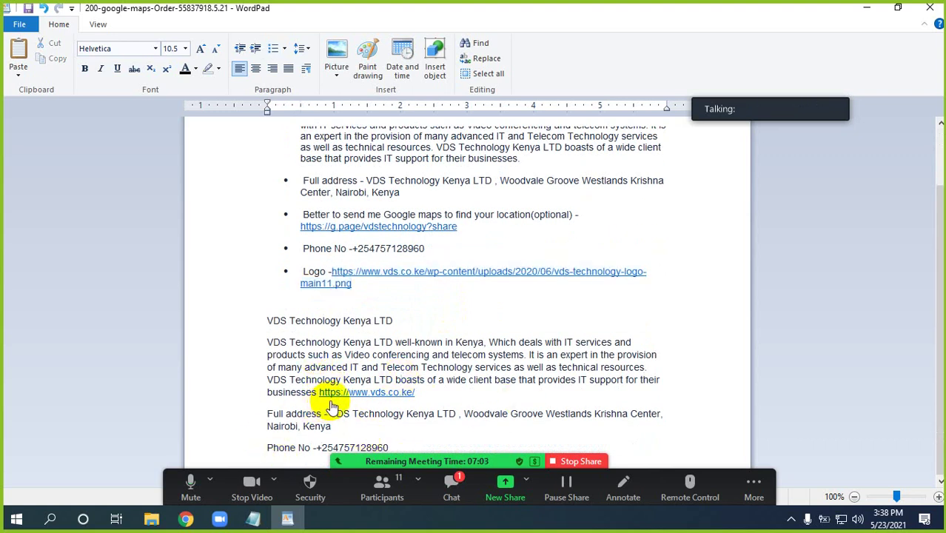
{"action": "left_click_drag", "start_coordinate": [266, 321], "coordinate": [390, 446]}
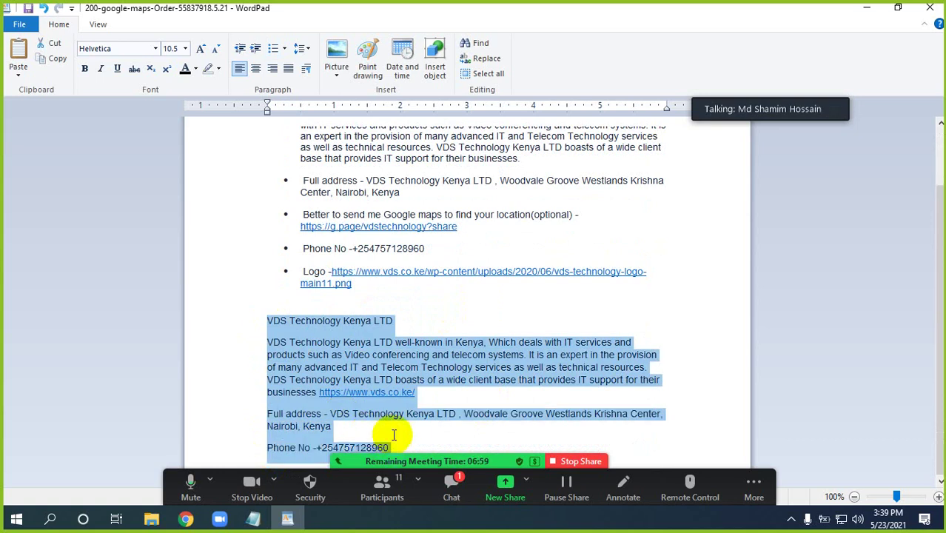
{"action": "left_click", "coordinate": [186, 519]}
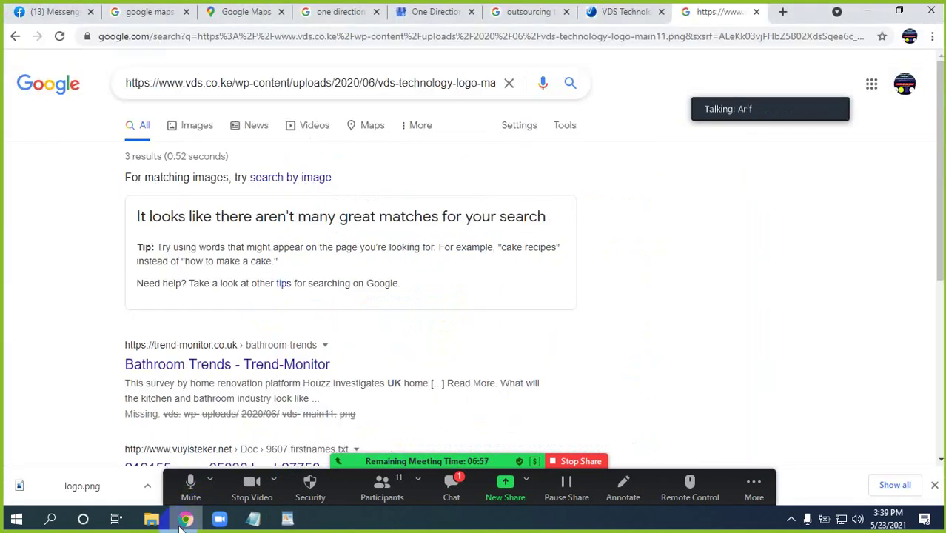
{"action": "left_click", "coordinate": [782, 13]}
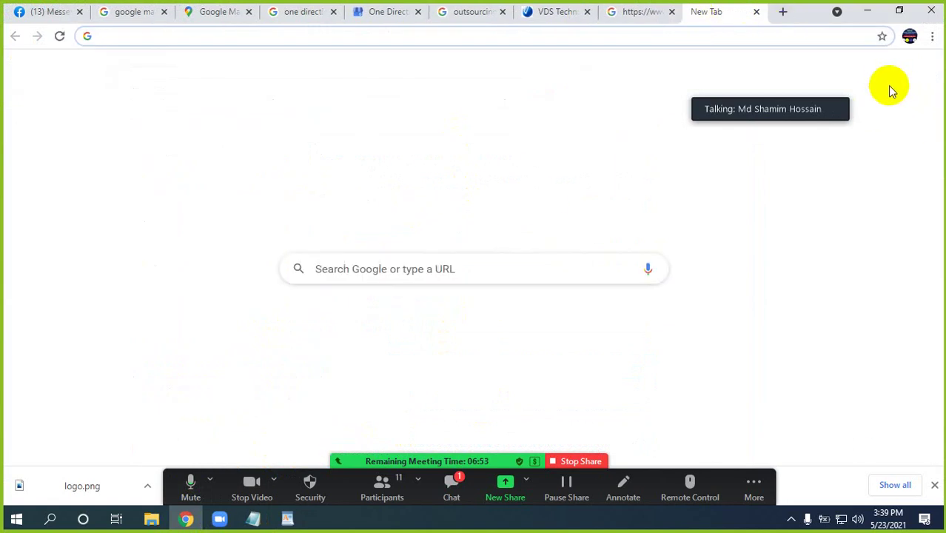
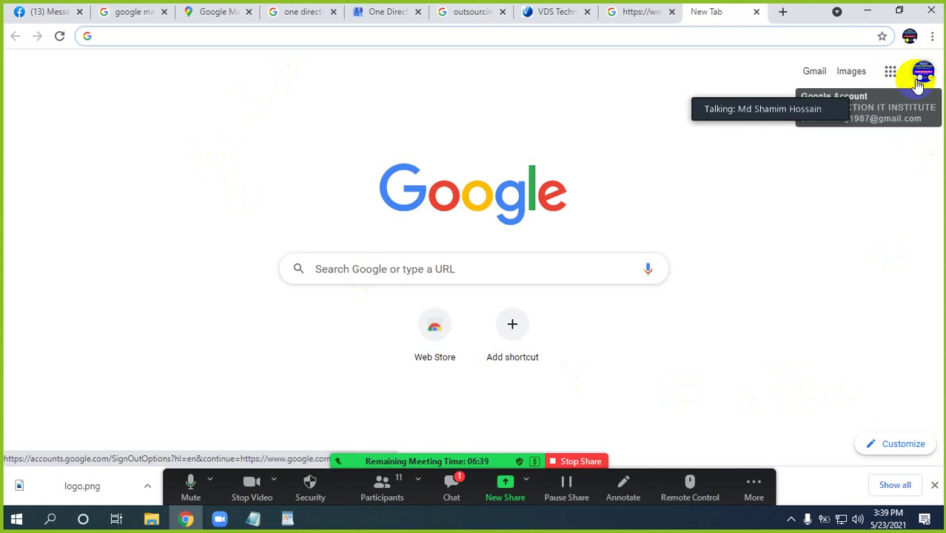
Search Google for 'google maps' and open the Google Maps website
{"action": "left_click", "coordinate": [208, 37]}
{"action": "type", "text": "goog"}
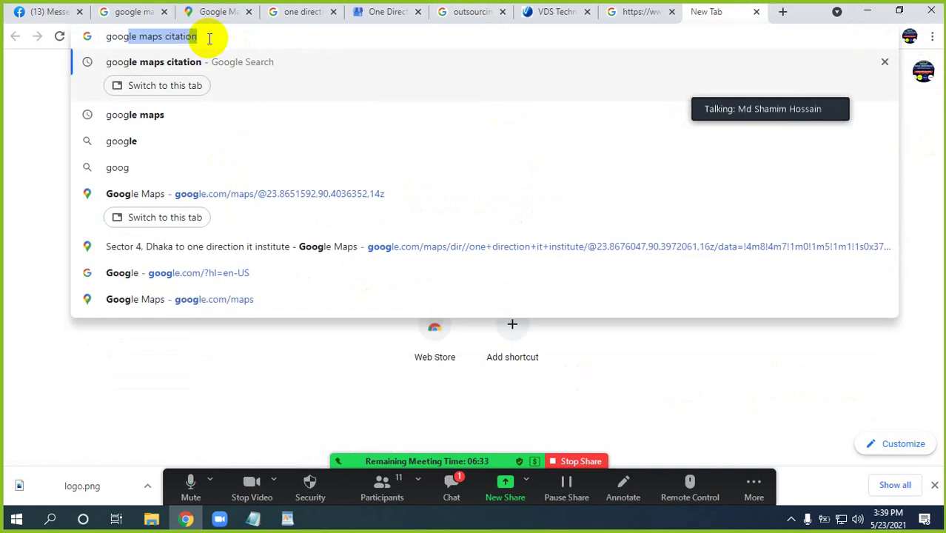
{"action": "key", "text": "Right"}
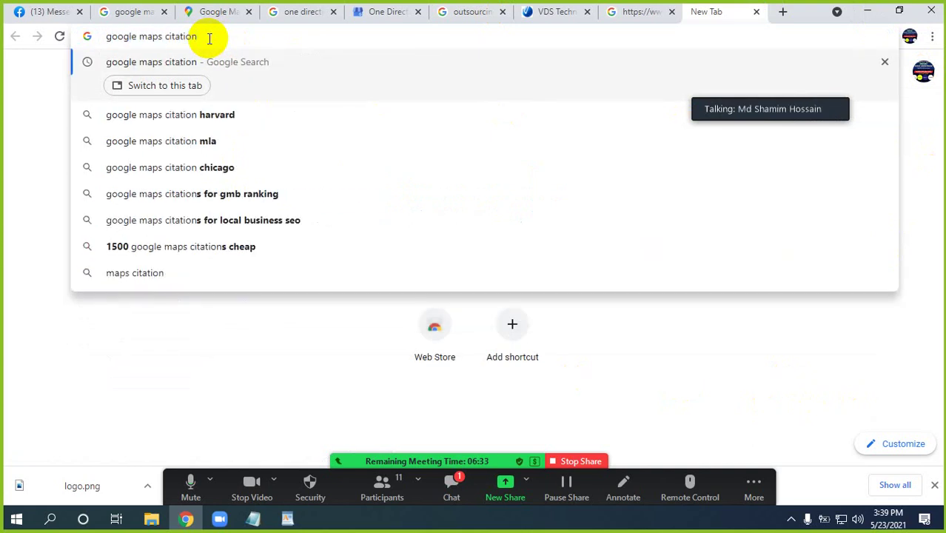
{"action": "key", "text": "BackSpace"}
{"action": "key", "text": "BackSpace"}
{"action": "key", "text": "BackSpace"}
{"action": "key", "text": "BackSpace"}
{"action": "key", "text": "BackSpace"}
{"action": "key", "text": "BackSpace"}
{"action": "key", "text": "BackSpace"}
{"action": "key", "text": "BackSpace"}
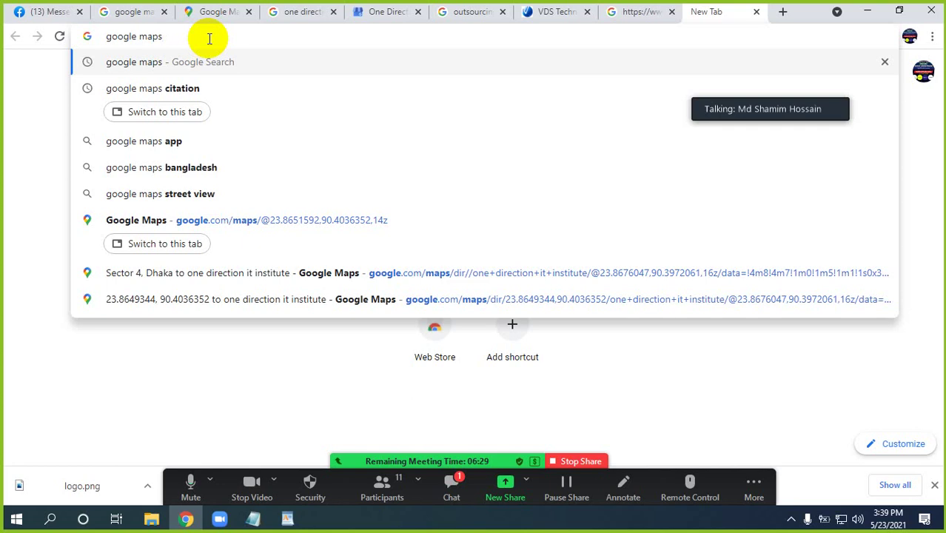
{"action": "key", "text": "Return"}
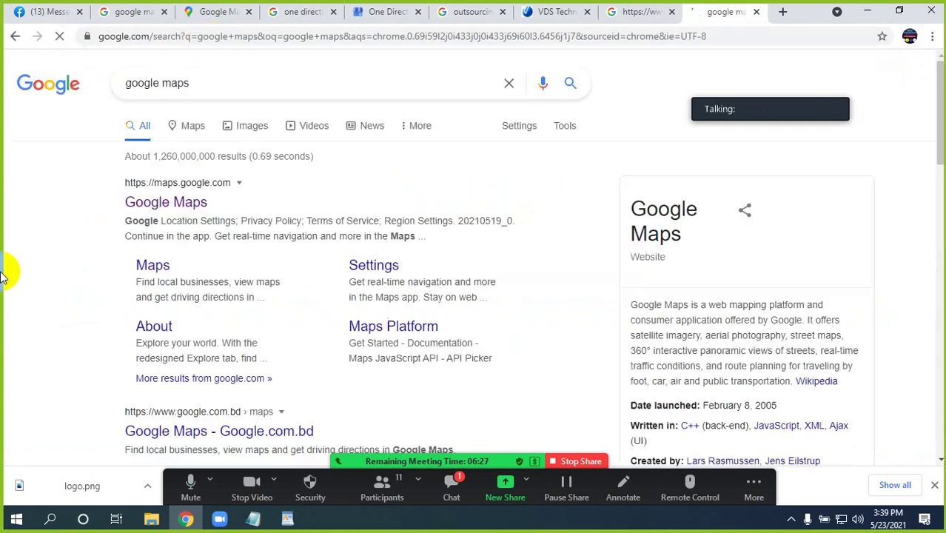
{"action": "left_click", "coordinate": [169, 205]}
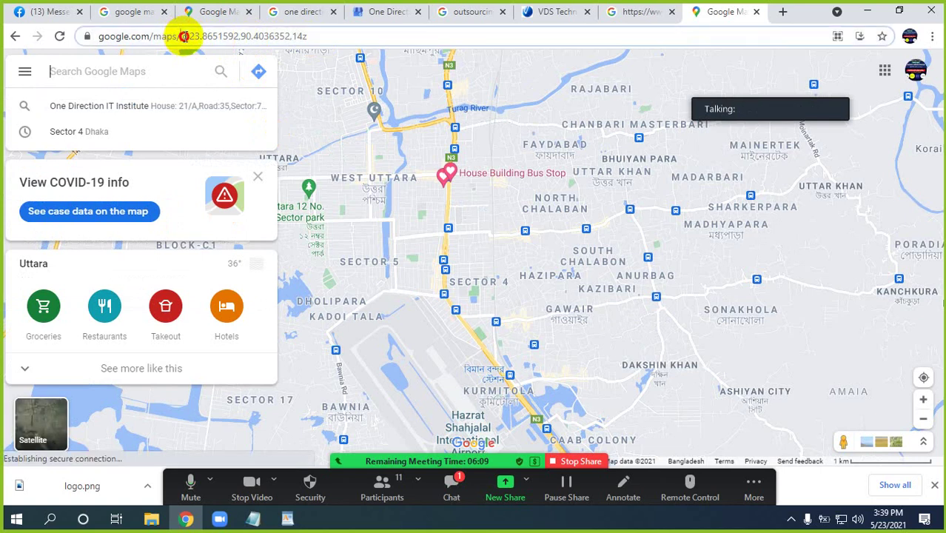
Change the address to google.com/maps/d and create a new blank Untitled map
{"action": "left_click_drag", "start_coordinate": [184, 37], "coordinate": [313, 38]}
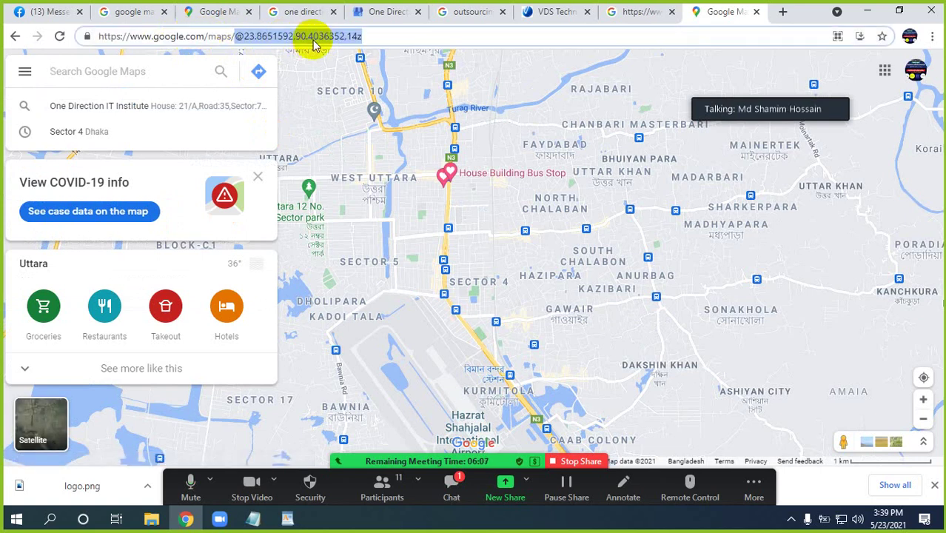
{"action": "key", "text": "BackSpace"}
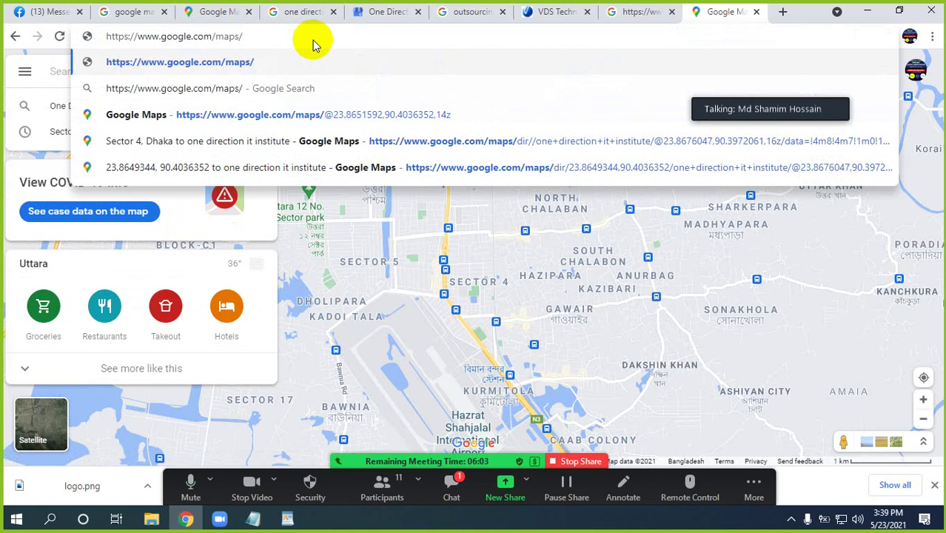
{"action": "type", "text": "d"}
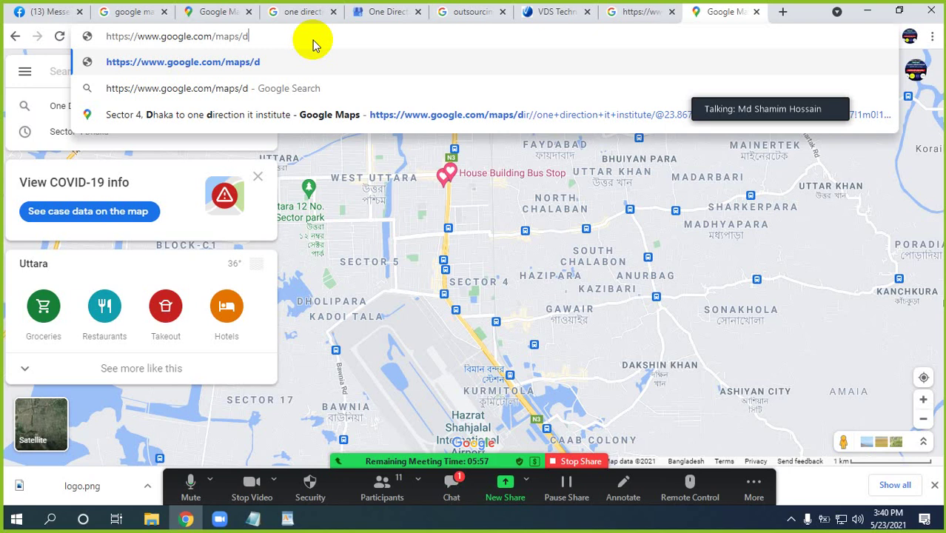
{"action": "key", "text": "Return"}
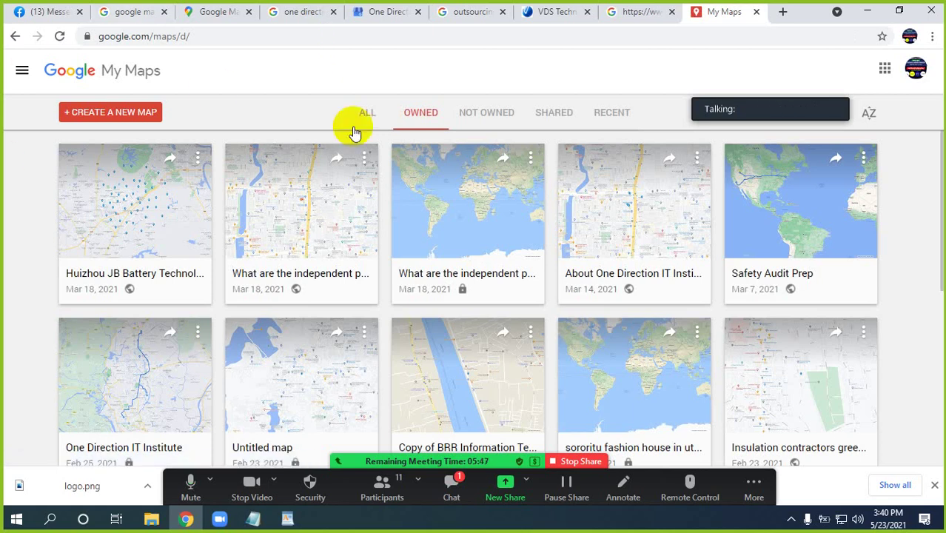
{"action": "scroll", "coordinate": [415, 319], "scroll_direction": "down", "scroll_amount": 2}
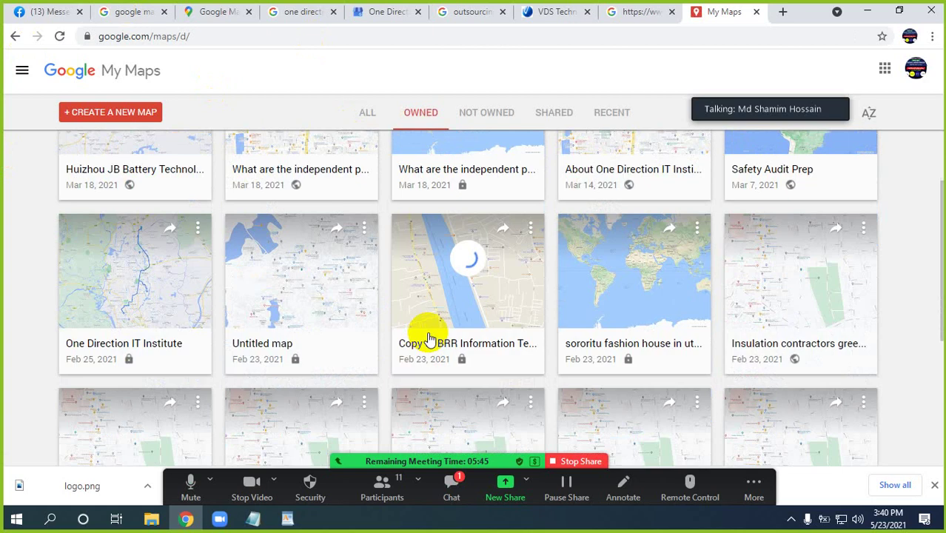
{"action": "scroll", "coordinate": [433, 338], "scroll_direction": "up", "scroll_amount": 2}
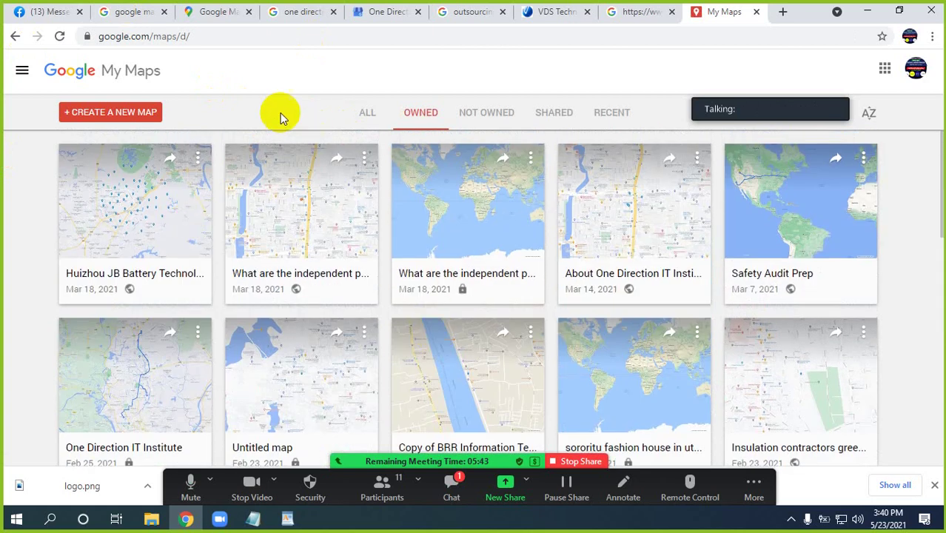
{"action": "left_click", "coordinate": [101, 117]}
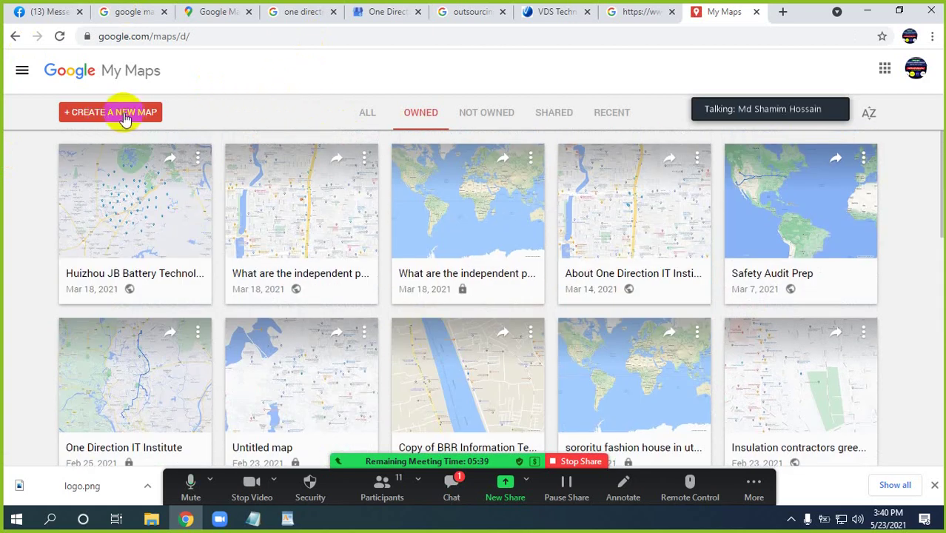
{"action": "left_click", "coordinate": [125, 116]}
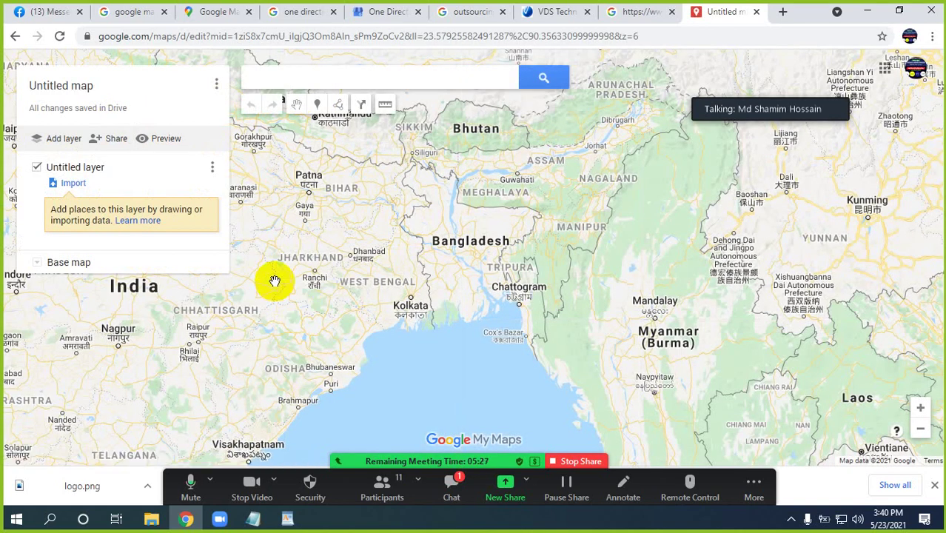
In a new tab, search Google for 'google maps' and open the Google Maps site
{"action": "left_click", "coordinate": [782, 11]}
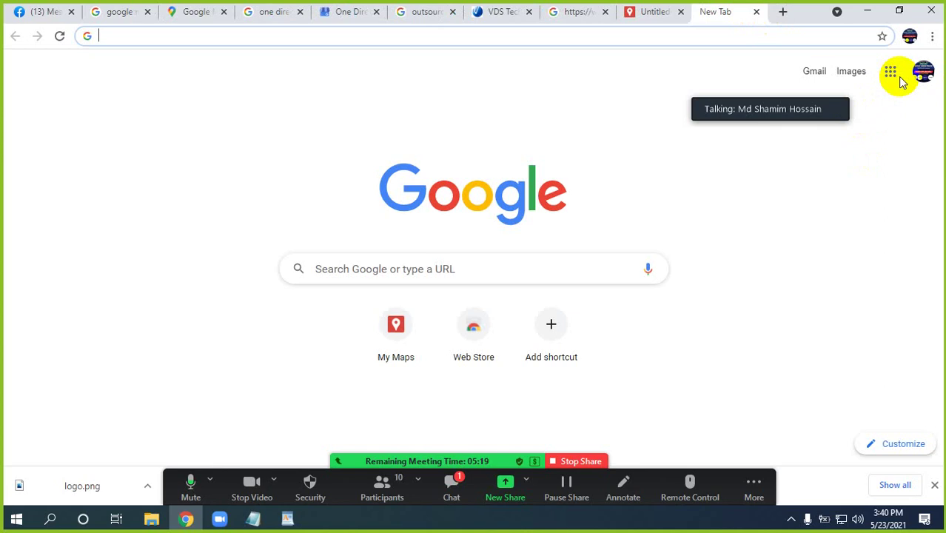
{"action": "left_click", "coordinate": [191, 37]}
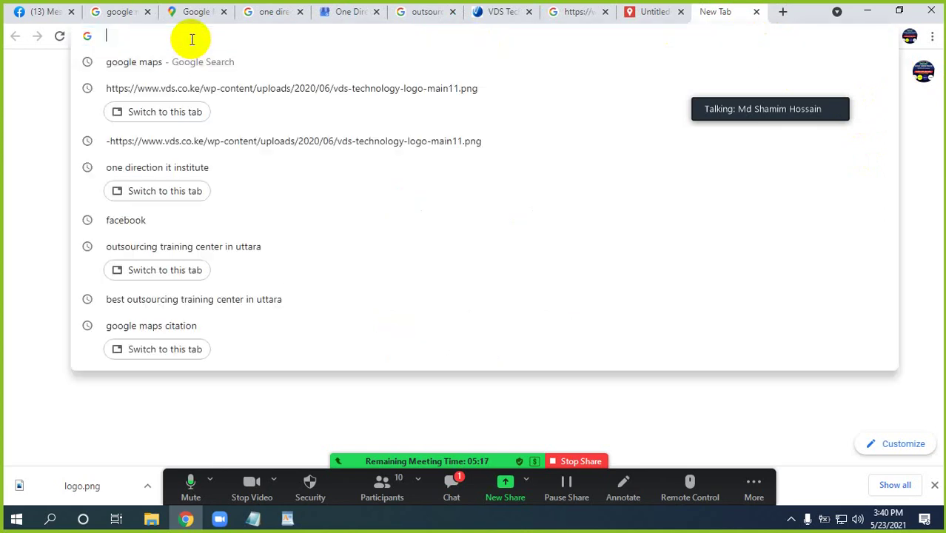
{"action": "type", "text": "gool"}
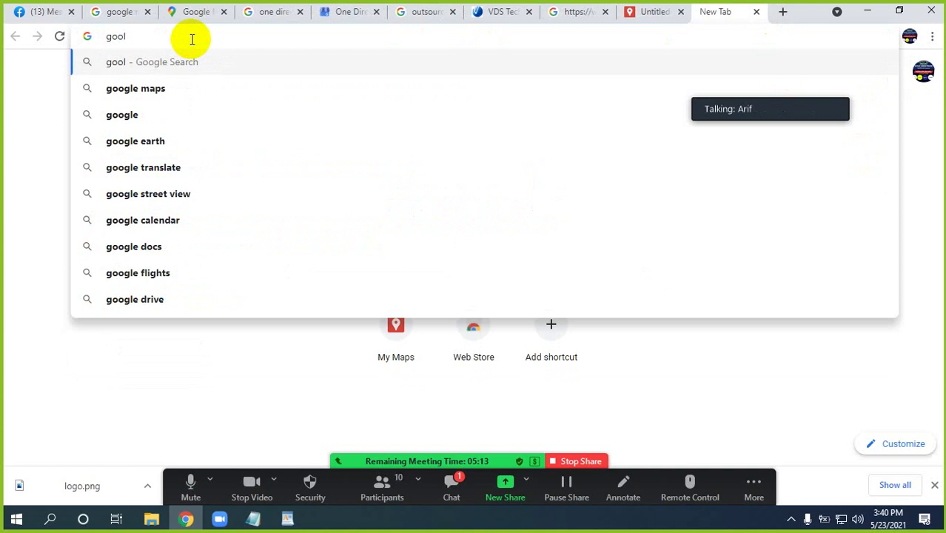
{"action": "key", "text": "Down"}
{"action": "key", "text": "Return"}
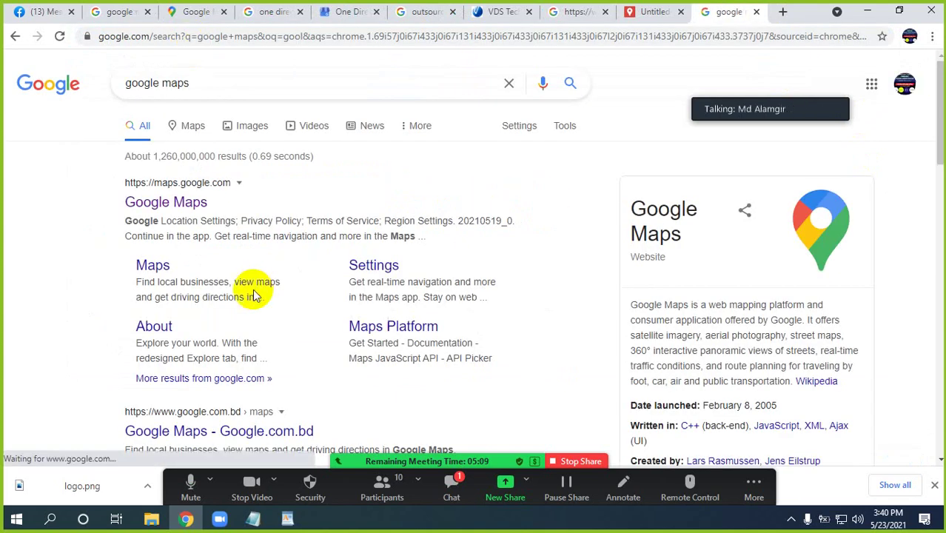
{"action": "left_click", "coordinate": [161, 210]}
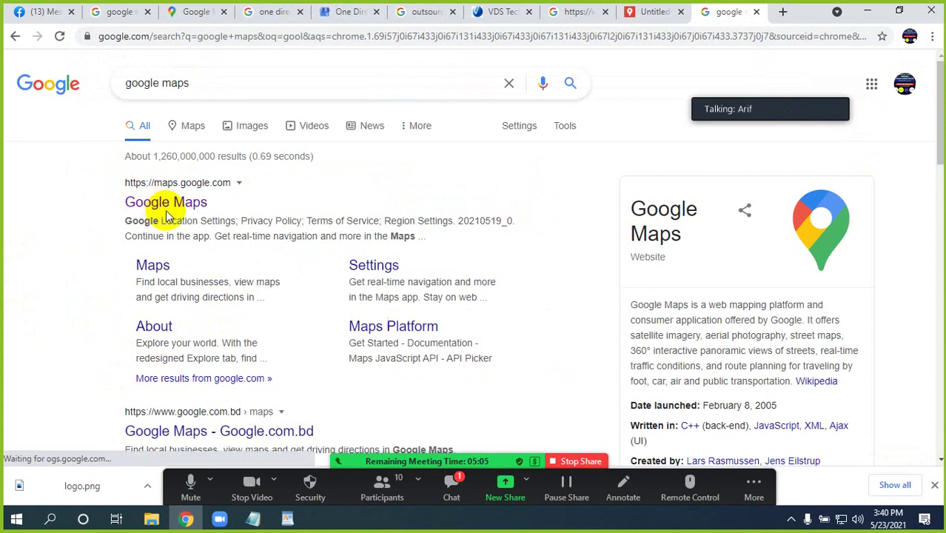
{"action": "left_click", "coordinate": [172, 210]}
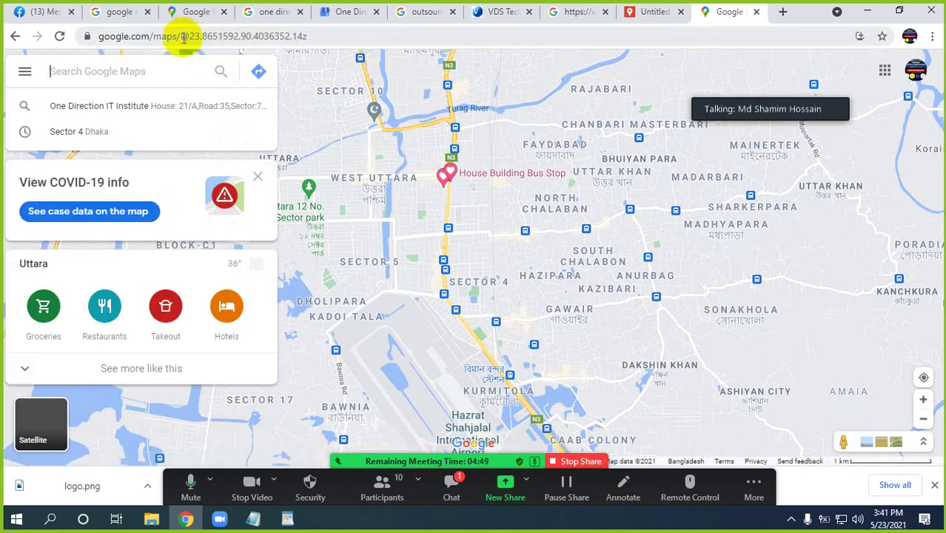
Go to google.com/maps/d and create another blank map, then dismiss the title editor unchanged
{"action": "left_click_drag", "start_coordinate": [183, 37], "coordinate": [321, 49]}
{"action": "key", "text": "BackSpace"}
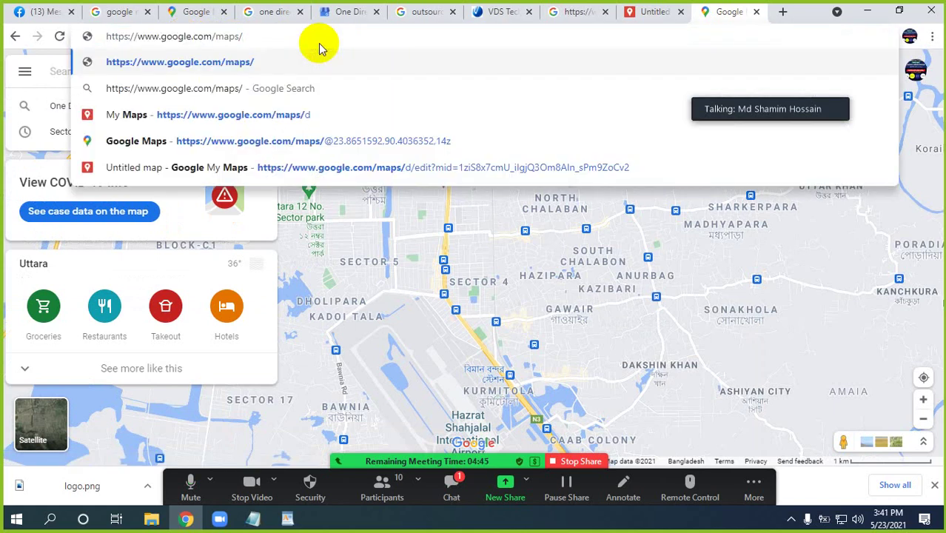
{"action": "type", "text": "d"}
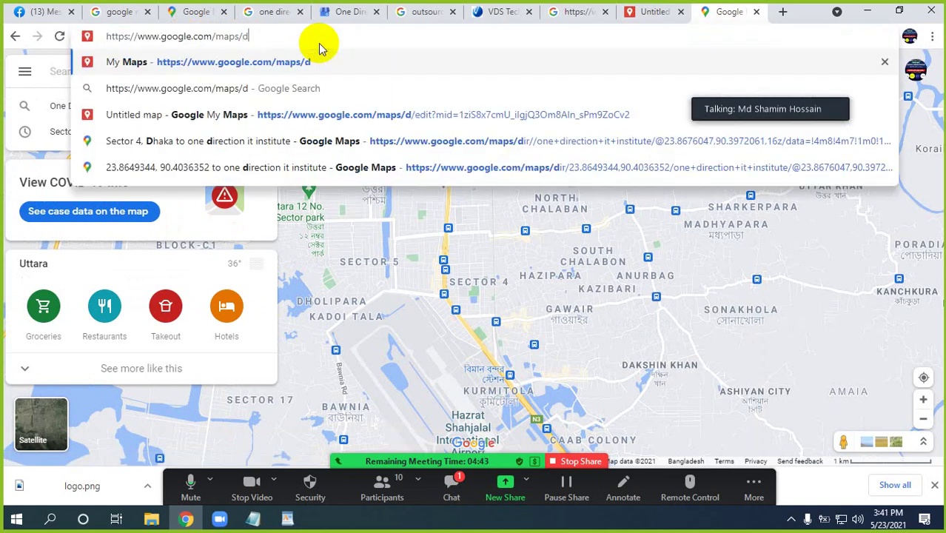
{"action": "key", "text": "Return"}
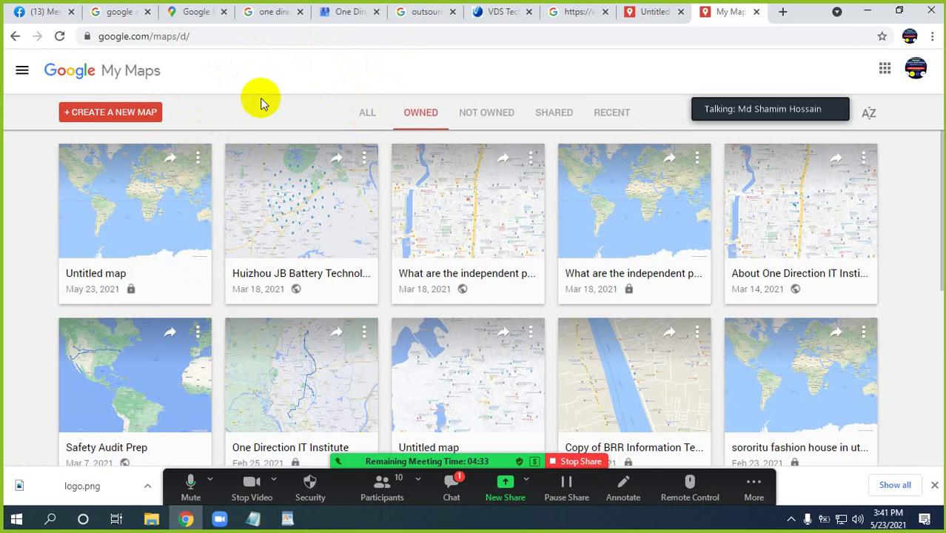
{"action": "left_click", "coordinate": [89, 117]}
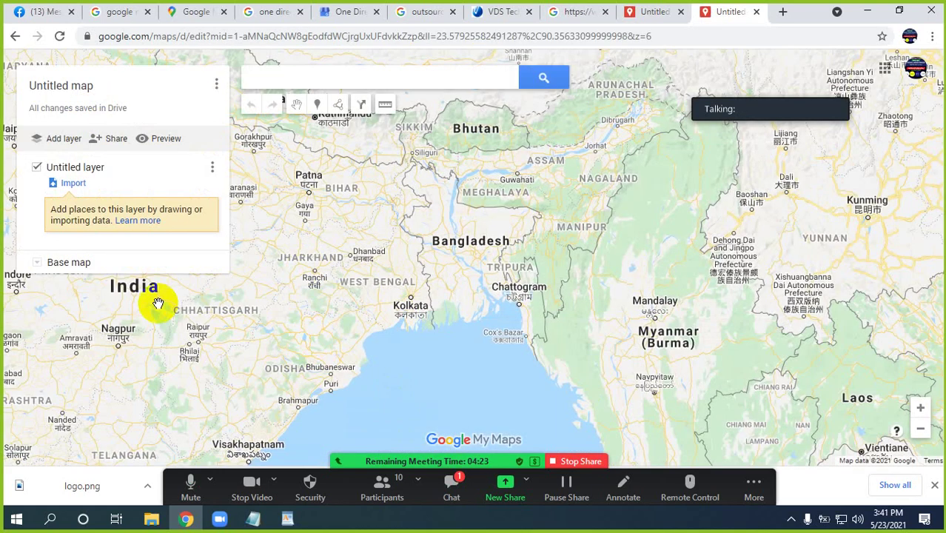
{"action": "left_click", "coordinate": [72, 92]}
{"action": "left_click", "coordinate": [597, 179]}
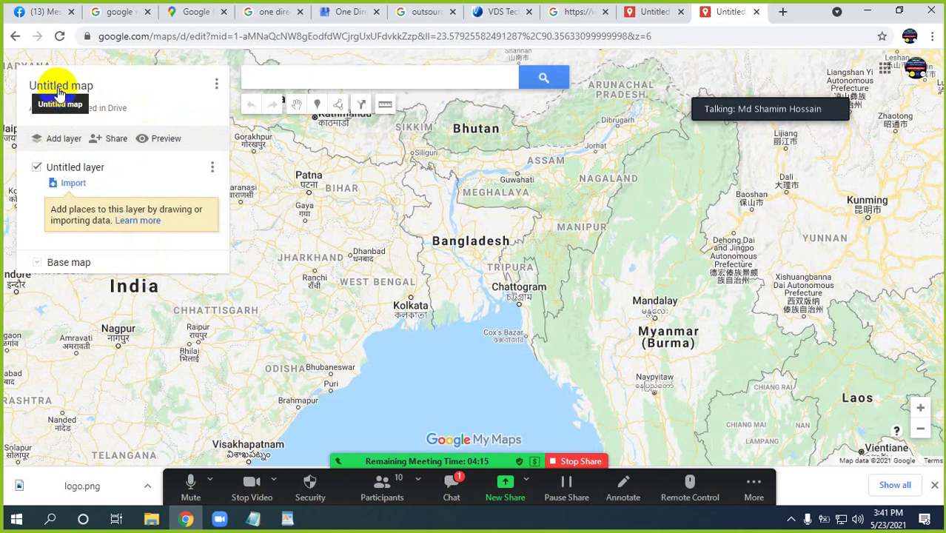
Title the map 'VDS Technology Kenya LTD' using the name copied from the WordPad notes
{"action": "left_click", "coordinate": [61, 93]}
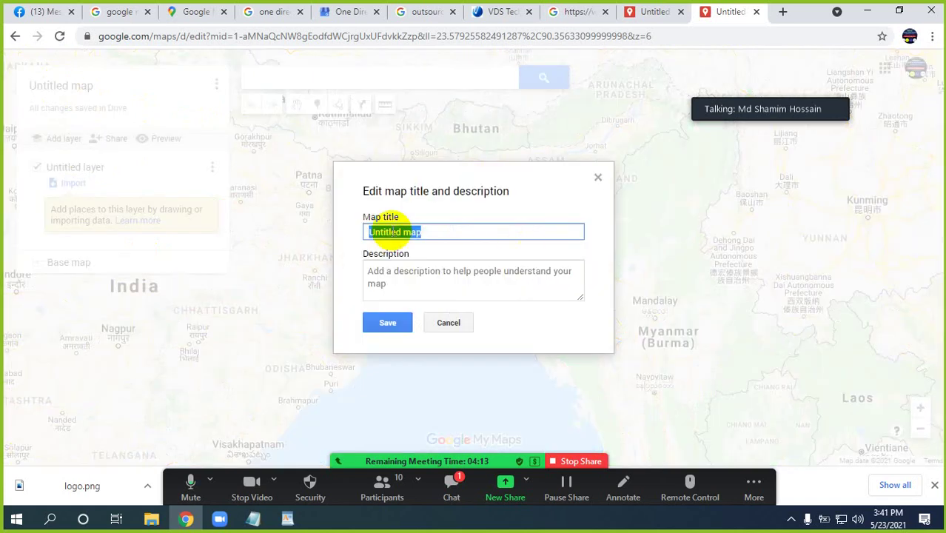
{"action": "left_click", "coordinate": [287, 518]}
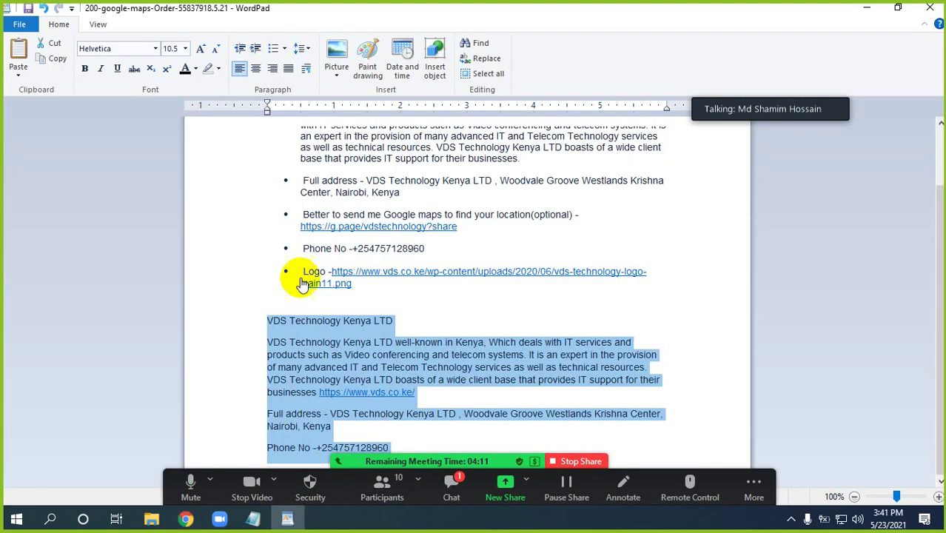
{"action": "left_click", "coordinate": [284, 329]}
{"action": "left_click", "coordinate": [259, 324]}
{"action": "key", "text": "ctrl+c"}
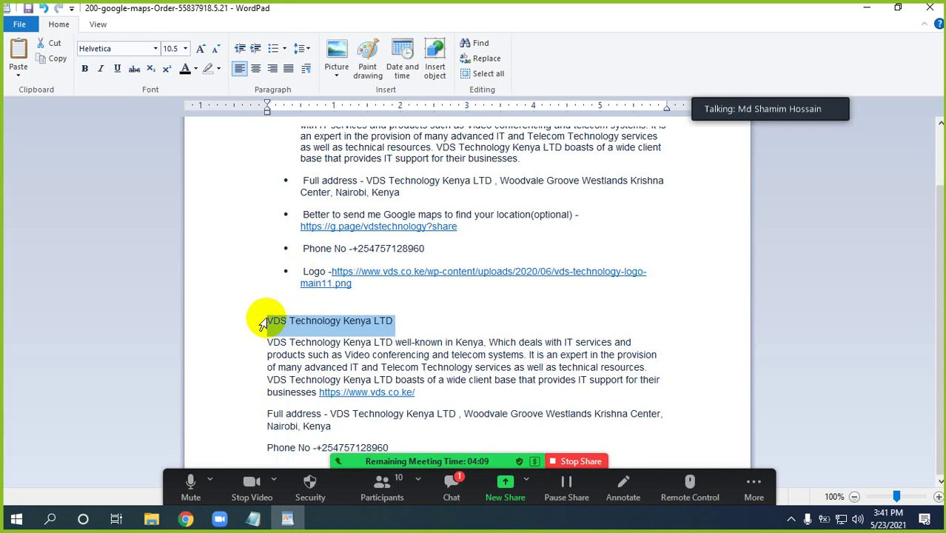
{"action": "left_click", "coordinate": [186, 518]}
{"action": "key", "text": "ctrl+v"}
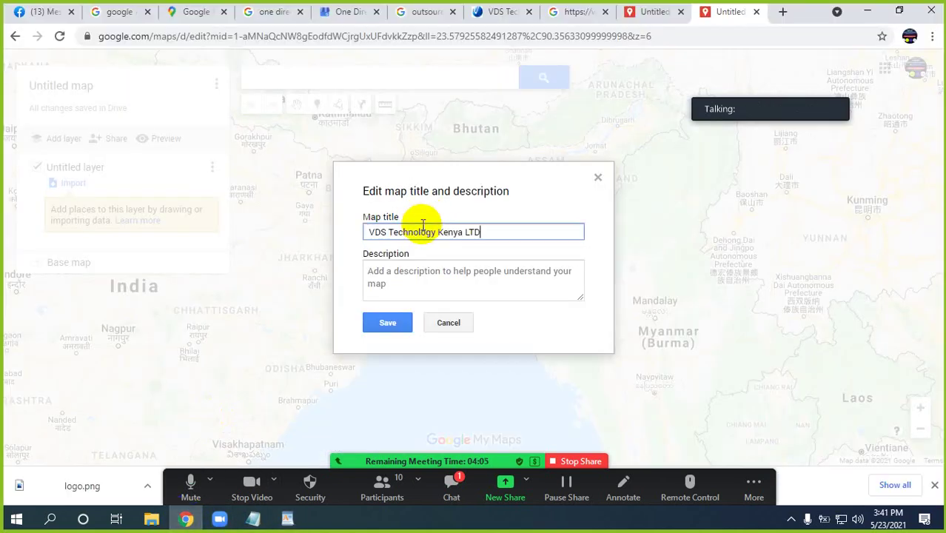
Paste the company's description, address and phone as the map description and save
{"action": "left_click", "coordinate": [389, 279]}
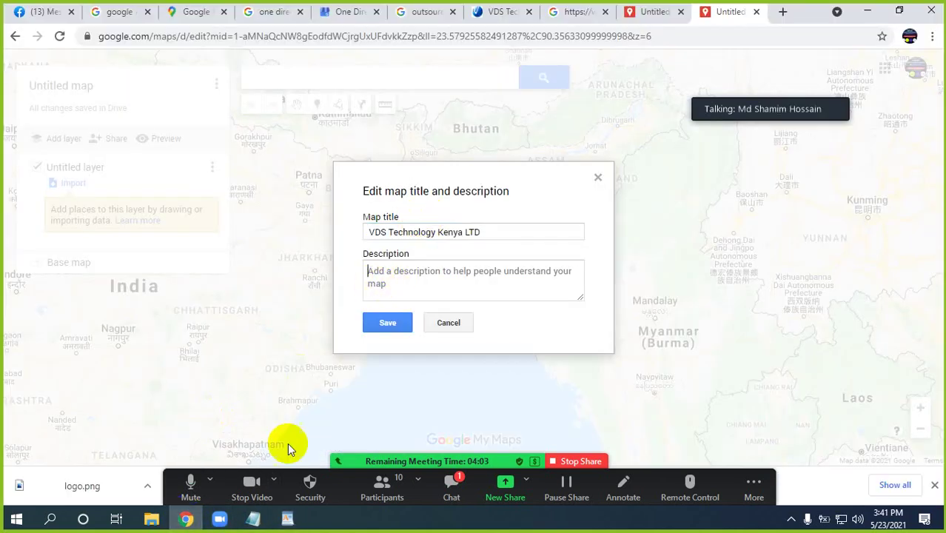
{"action": "left_click", "coordinate": [287, 518]}
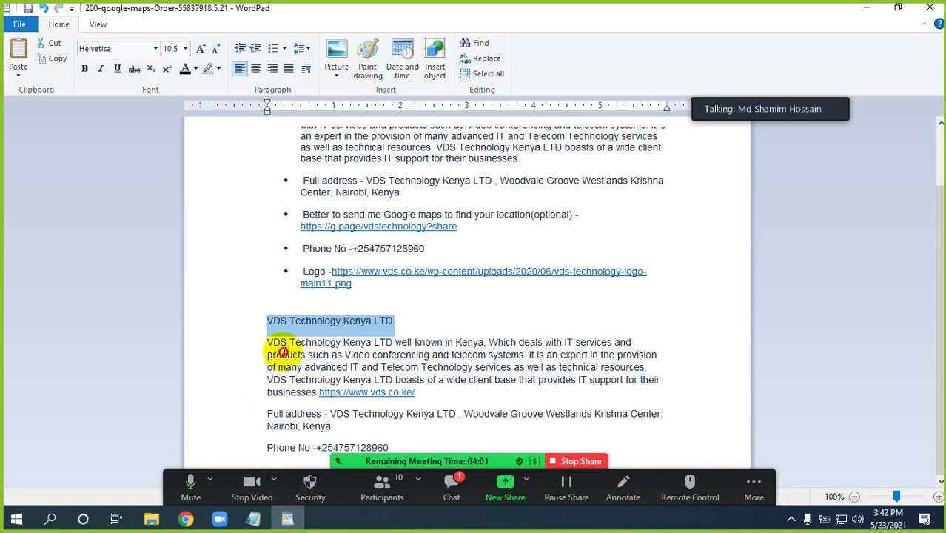
{"action": "left_click", "coordinate": [268, 341]}
{"action": "left_click_drag", "start_coordinate": [267, 318], "coordinate": [388, 444]}
{"action": "key", "text": "ctrl+c"}
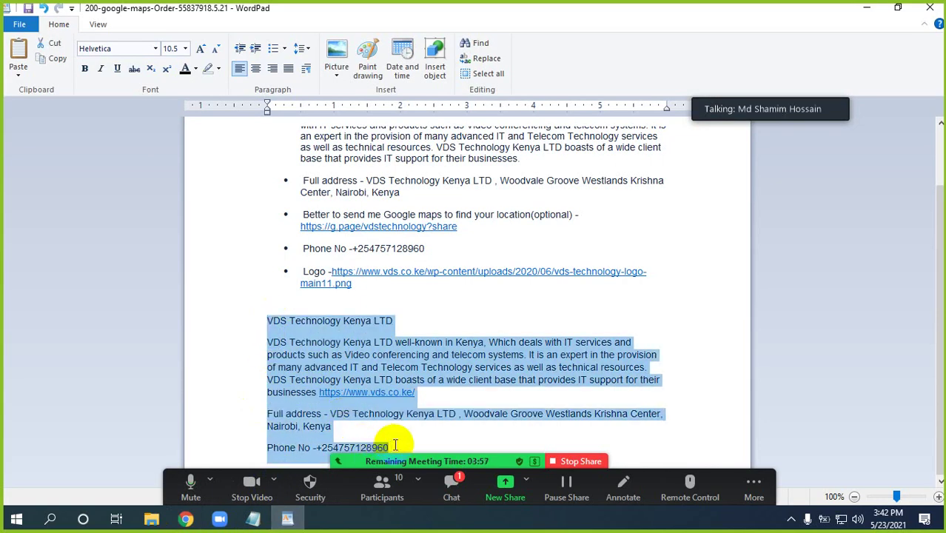
{"action": "left_click", "coordinate": [186, 518]}
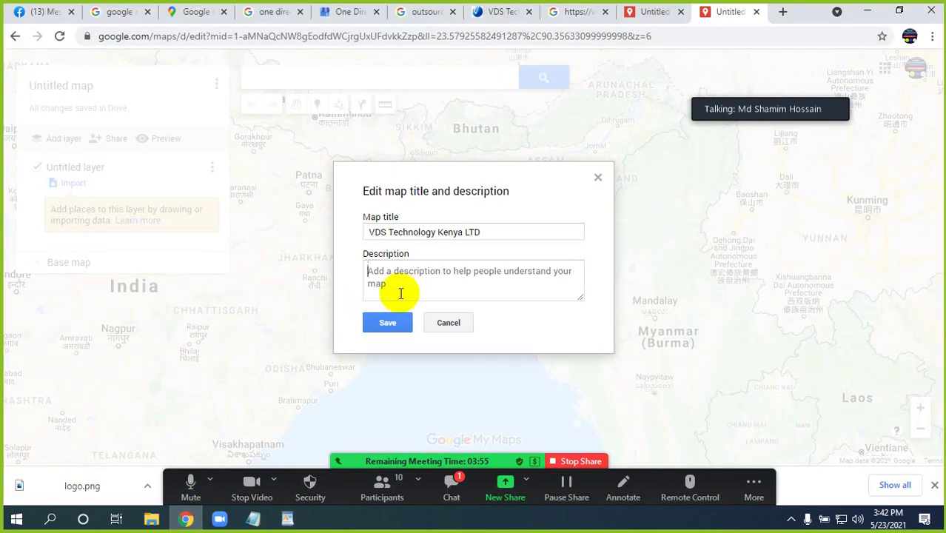
{"action": "key", "text": "ctrl+v"}
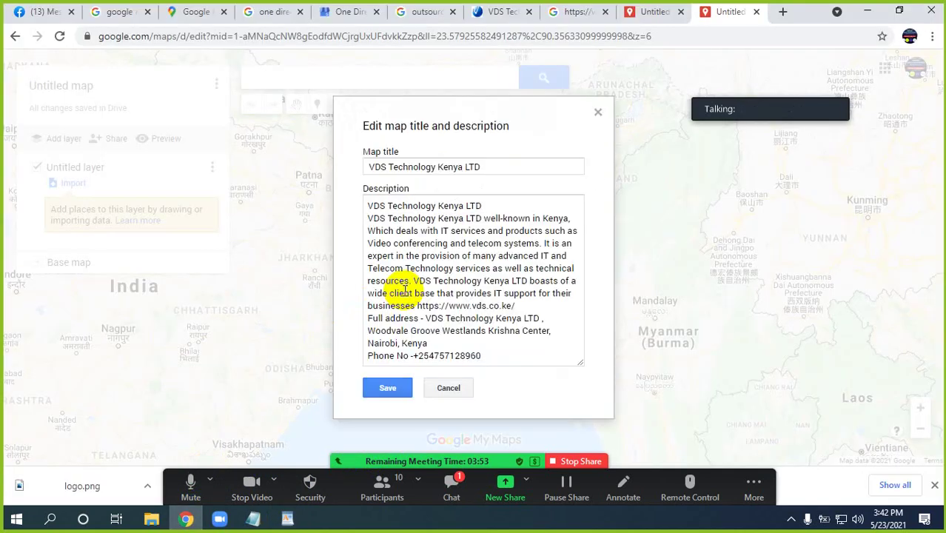
{"action": "left_click", "coordinate": [382, 386]}
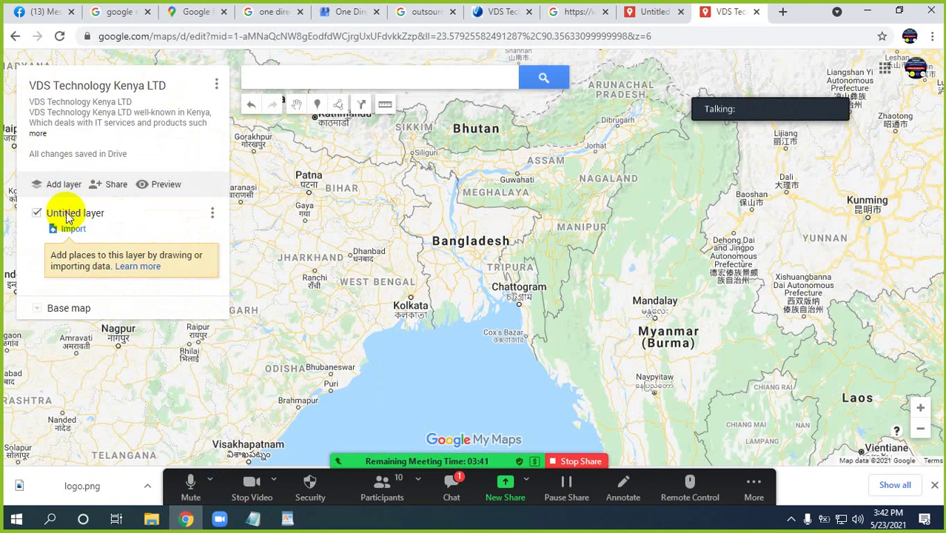
Rename the Untitled layer to 'VDS Technology Kenya LTD' with the name copied from WordPad
{"action": "left_click", "coordinate": [66, 215]}
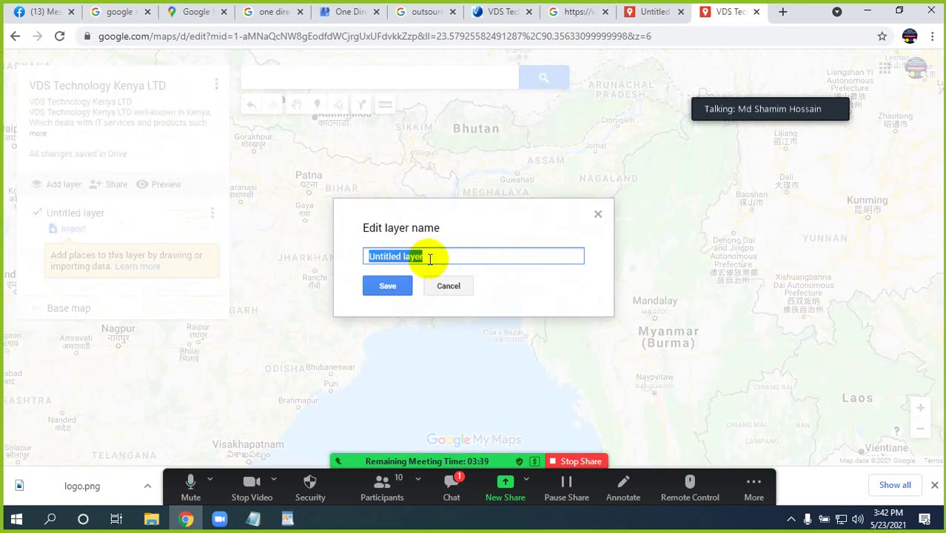
{"action": "left_click", "coordinate": [287, 519]}
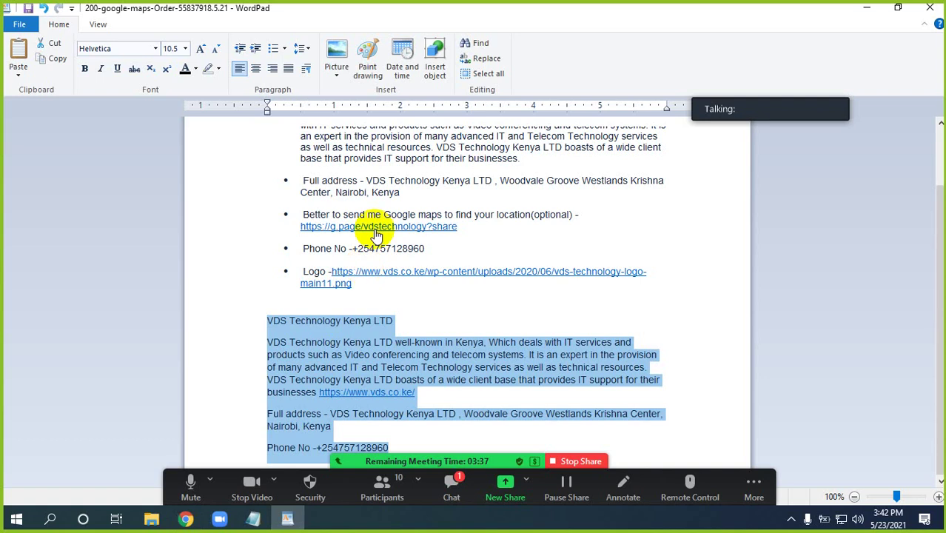
{"action": "left_click", "coordinate": [297, 326]}
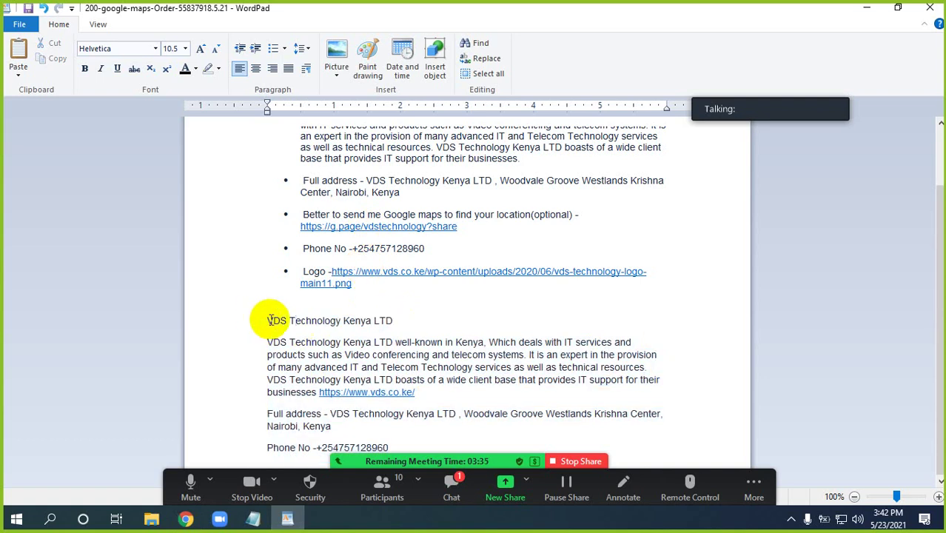
{"action": "left_click_drag", "start_coordinate": [269, 320], "coordinate": [389, 322]}
{"action": "key", "text": "ctrl+c"}
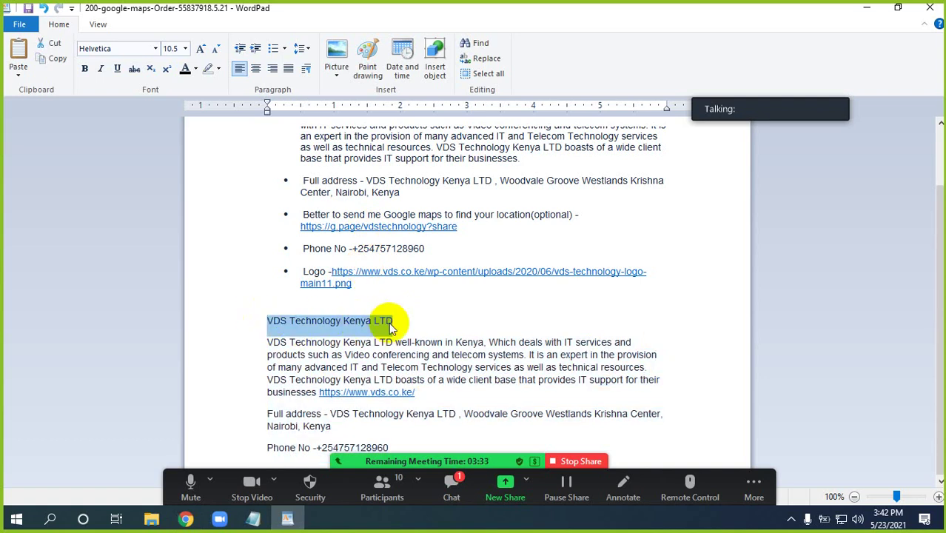
{"action": "left_click", "coordinate": [186, 518]}
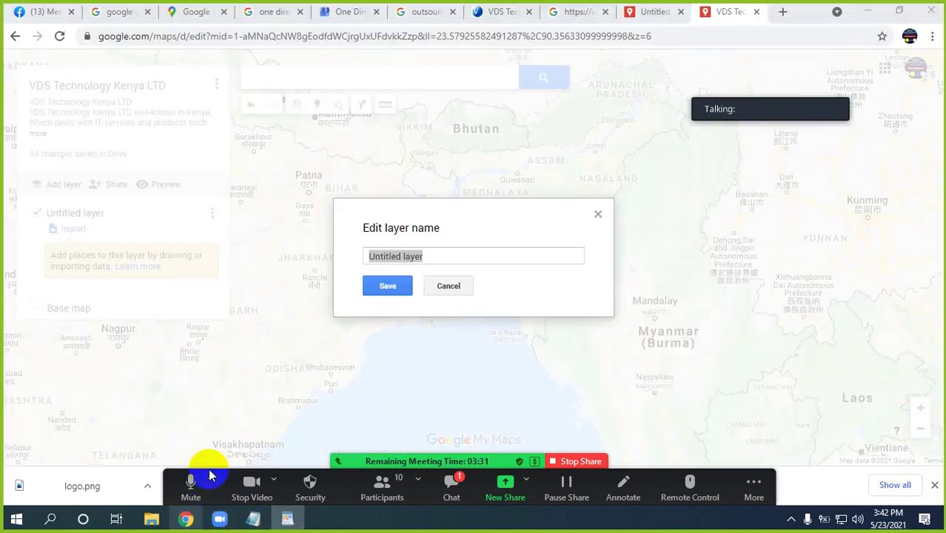
{"action": "key", "text": "ctrl+v"}
{"action": "left_click", "coordinate": [387, 287]}
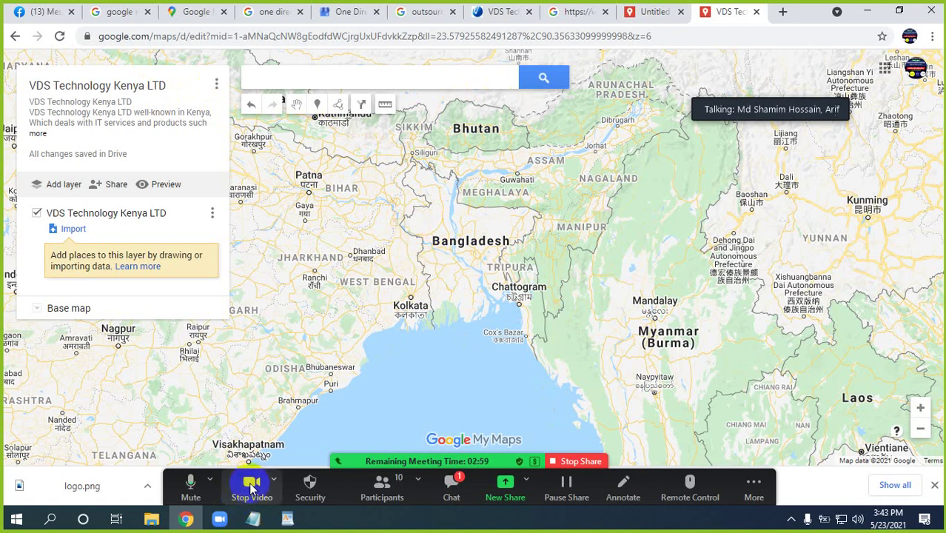
Check the buyer requirements, then select the company's full address in WordPad
{"action": "left_click", "coordinate": [253, 518]}
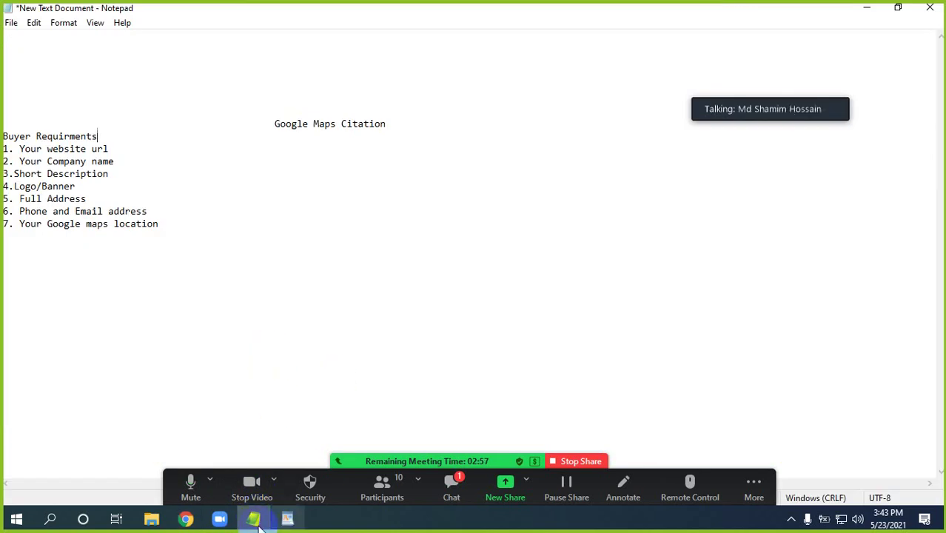
{"action": "left_click", "coordinate": [287, 518]}
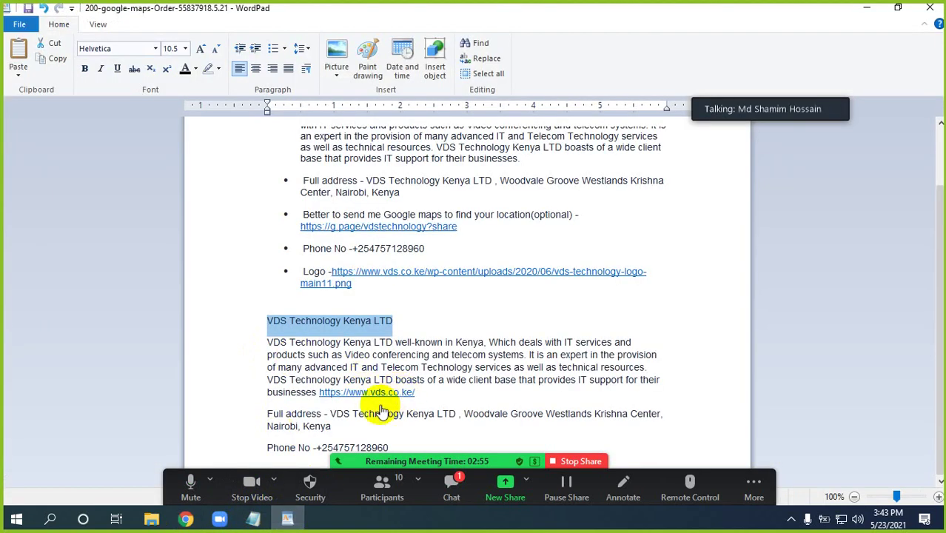
{"action": "left_click_drag", "start_coordinate": [330, 413], "coordinate": [331, 426]}
{"action": "key", "text": "ctrl+c"}
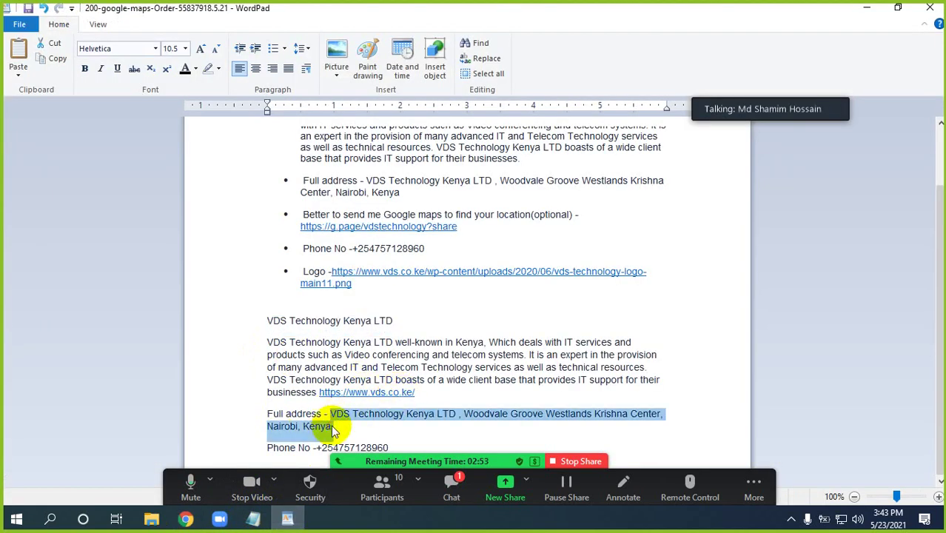
Paste the company's full address into the map search and run it
{"action": "left_click", "coordinate": [186, 518]}
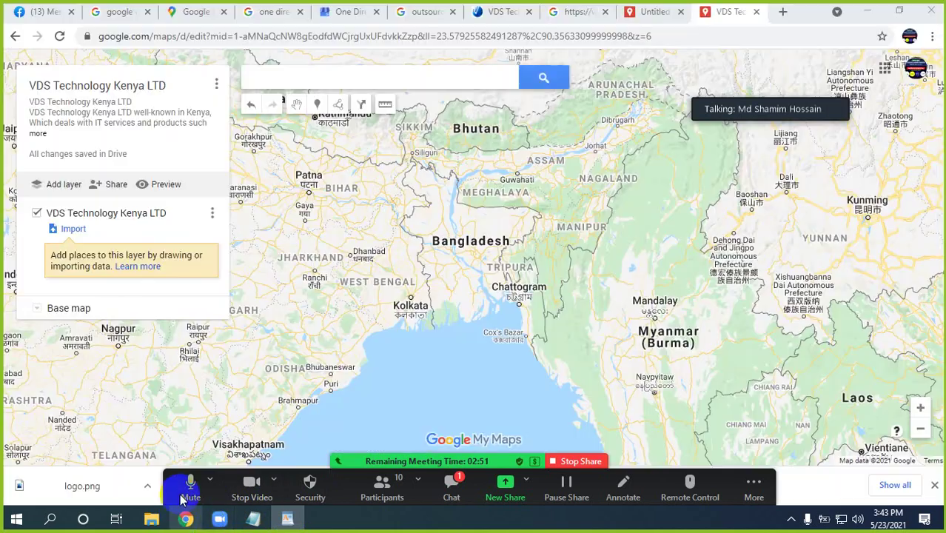
{"action": "left_click", "coordinate": [366, 76]}
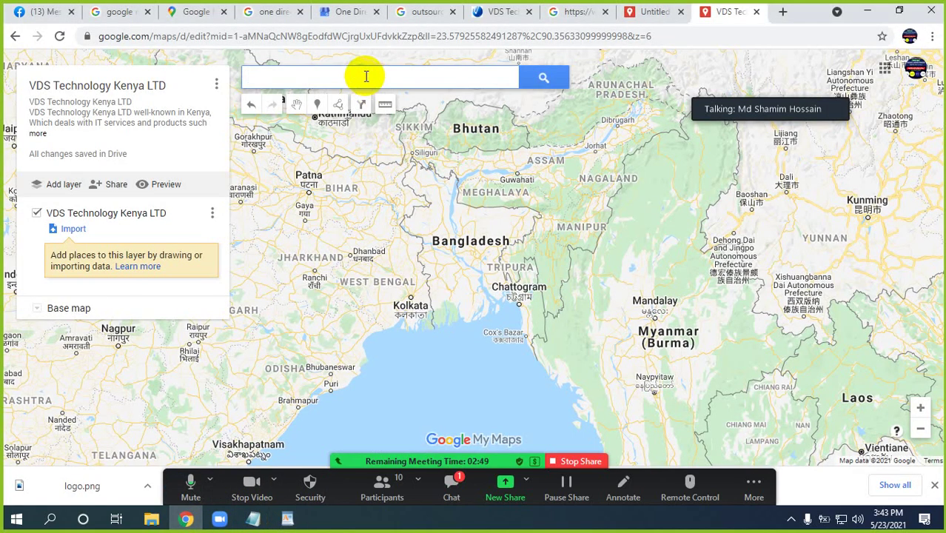
{"action": "key", "text": "ctrl+v"}
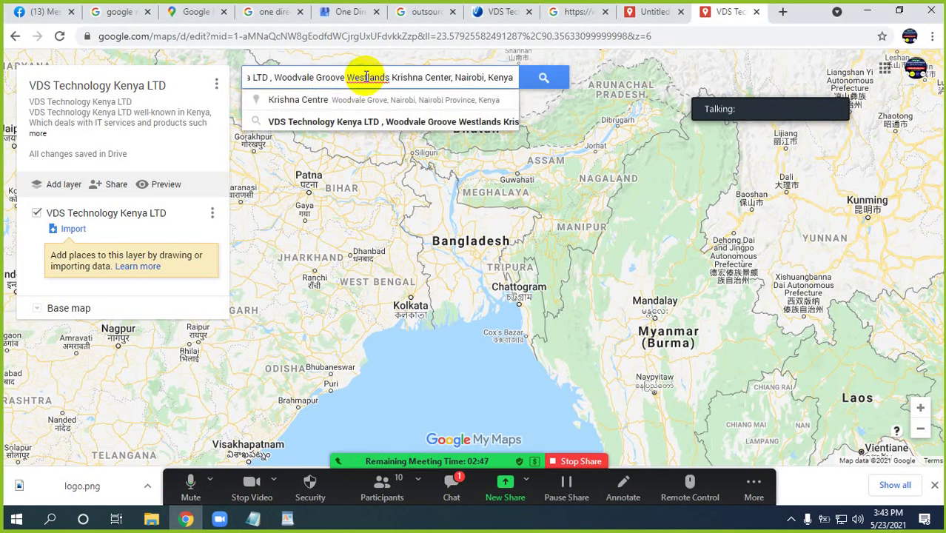
{"action": "left_click", "coordinate": [375, 126]}
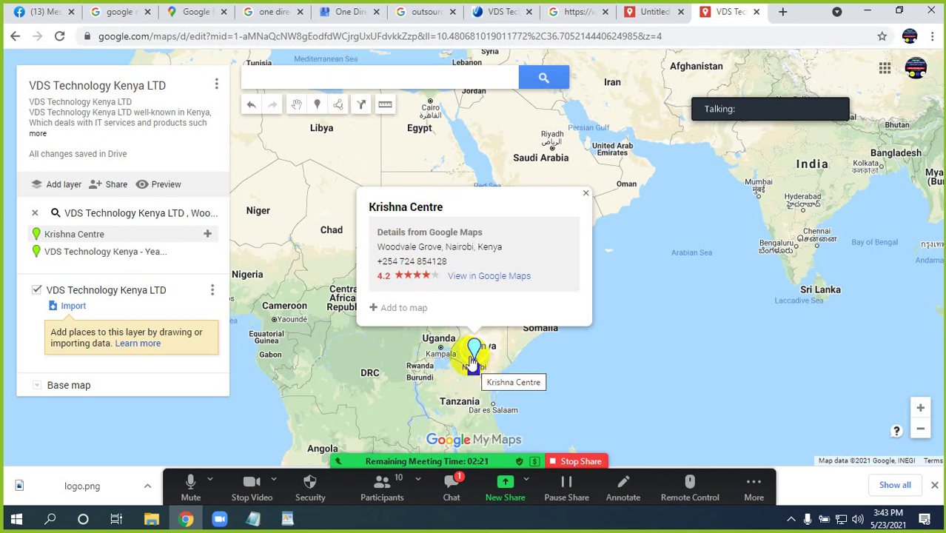
Recopy the address, search again and jump to Krishna Centre, Woodvale Grove, Nairobi
{"action": "left_click", "coordinate": [287, 521]}
{"action": "left_click", "coordinate": [326, 413]}
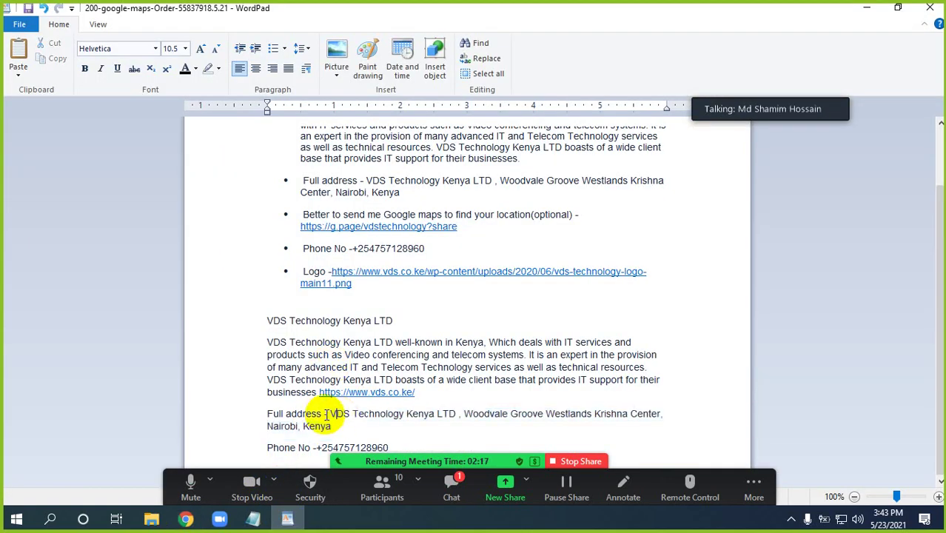
{"action": "left_click_drag", "start_coordinate": [326, 414], "coordinate": [331, 424]}
{"action": "key", "text": "ctrl+c"}
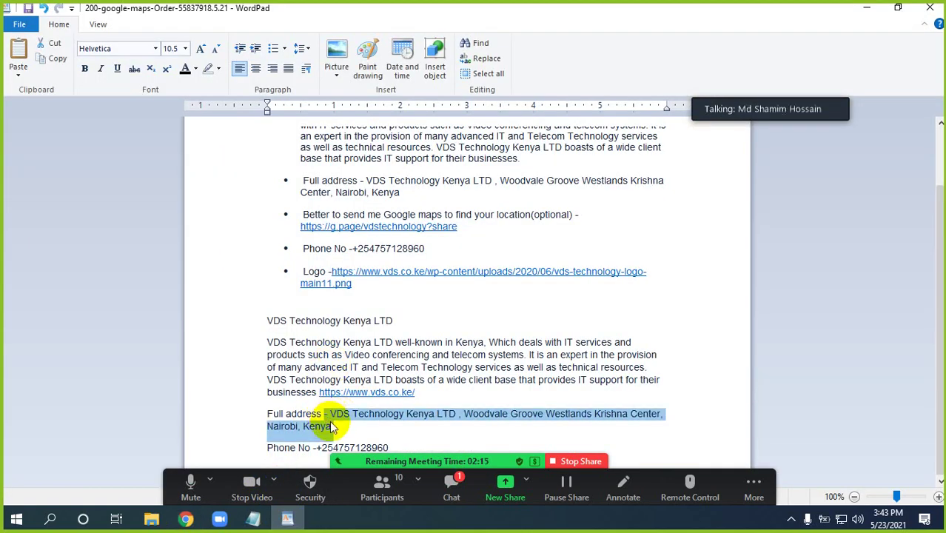
{"action": "left_click", "coordinate": [186, 518]}
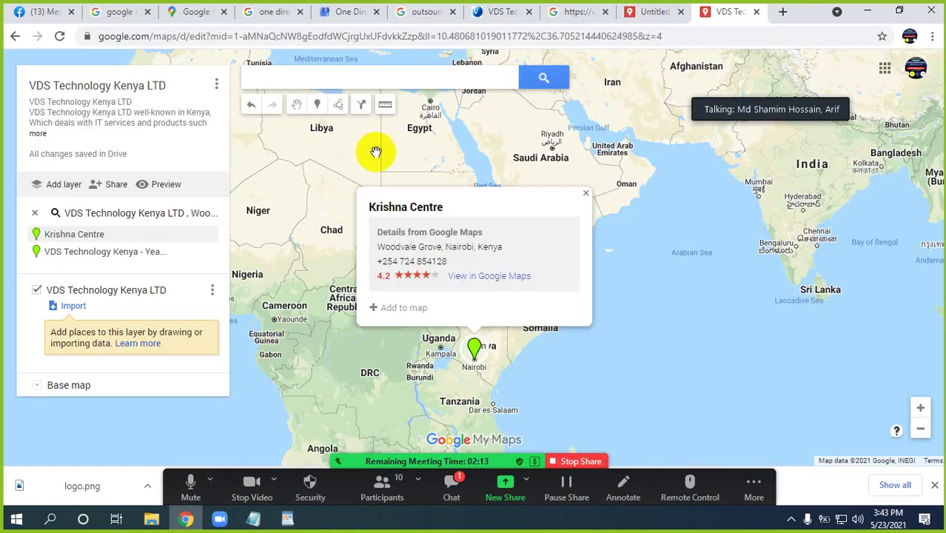
{"action": "left_click", "coordinate": [390, 78]}
{"action": "key", "text": "ctrl+v"}
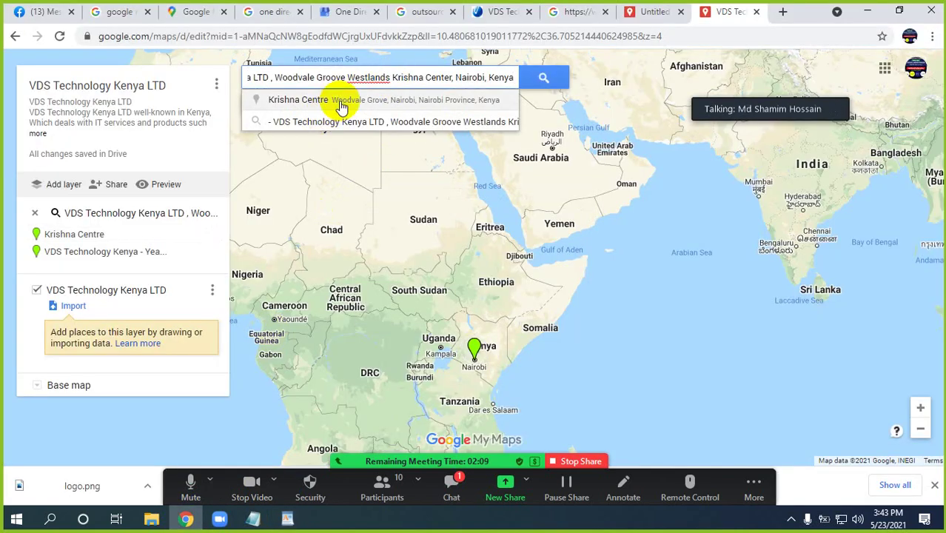
{"action": "left_click", "coordinate": [343, 101]}
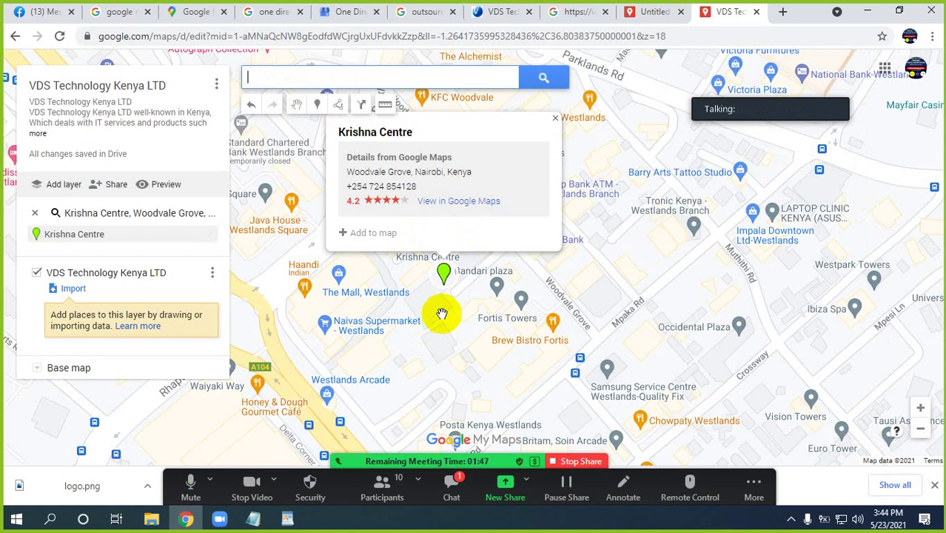
Open the company's Google Maps share link from WordPad in a new tab
{"action": "left_click", "coordinate": [253, 520]}
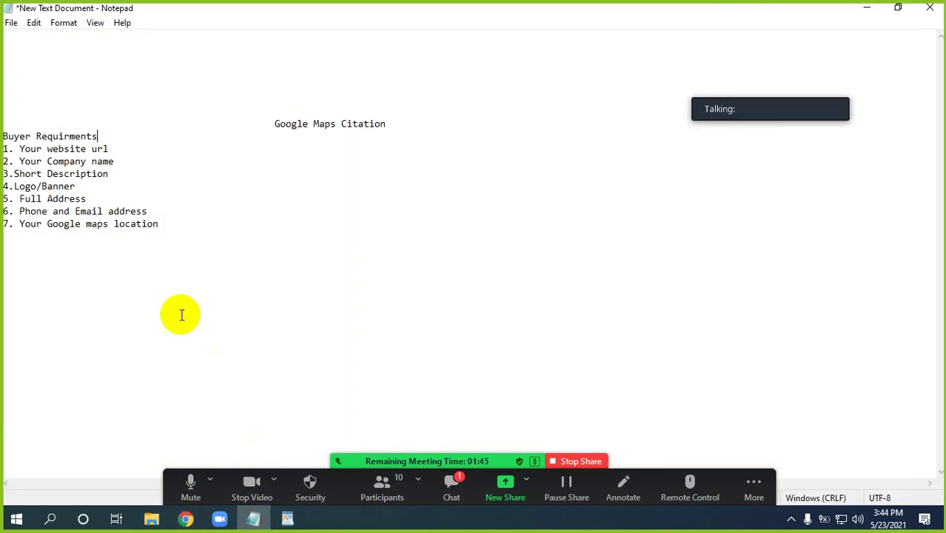
{"action": "left_click", "coordinate": [287, 520]}
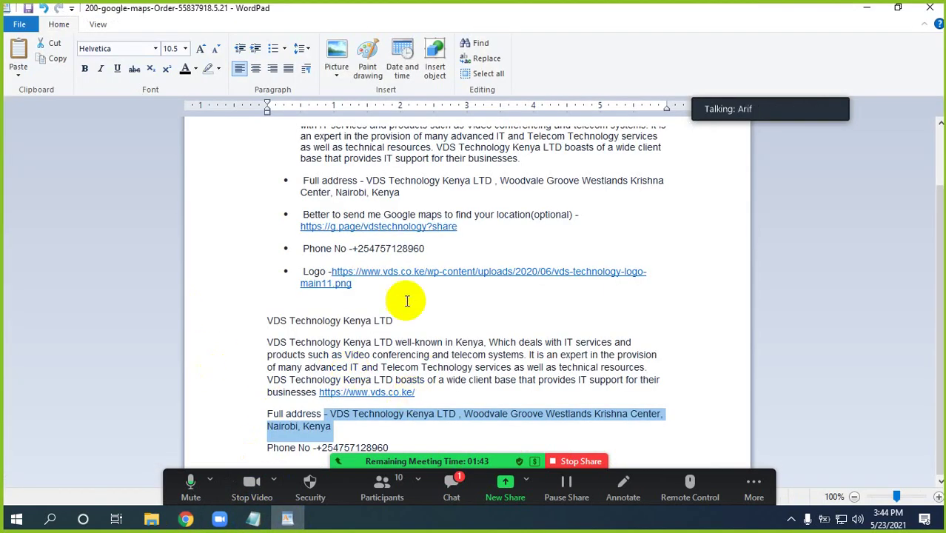
{"action": "double_click", "coordinate": [296, 226]}
{"action": "key", "text": "ctrl+c"}
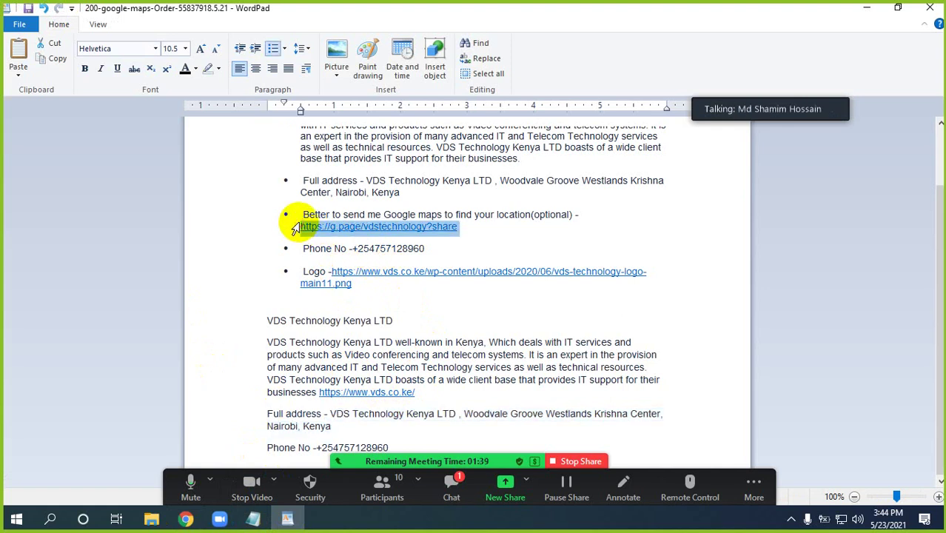
{"action": "left_click", "coordinate": [186, 519]}
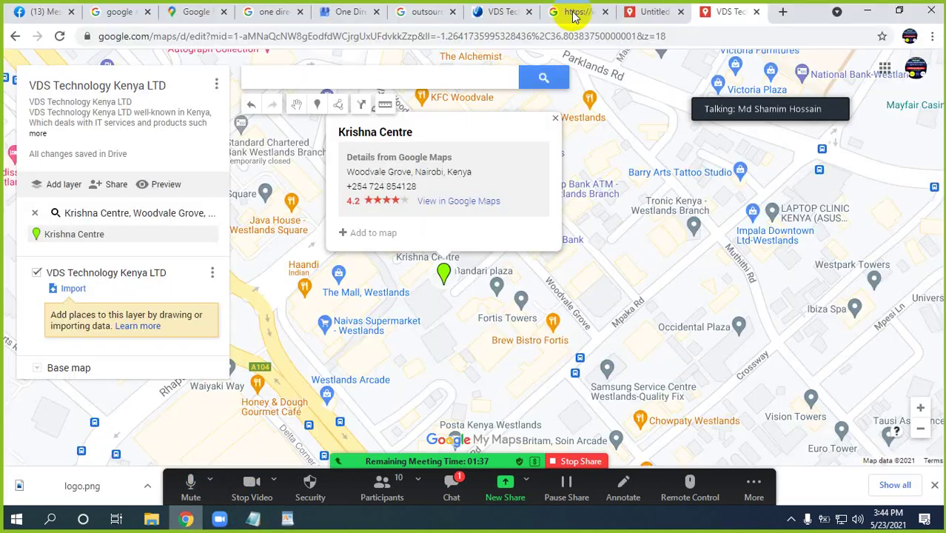
{"action": "left_click", "coordinate": [782, 12]}
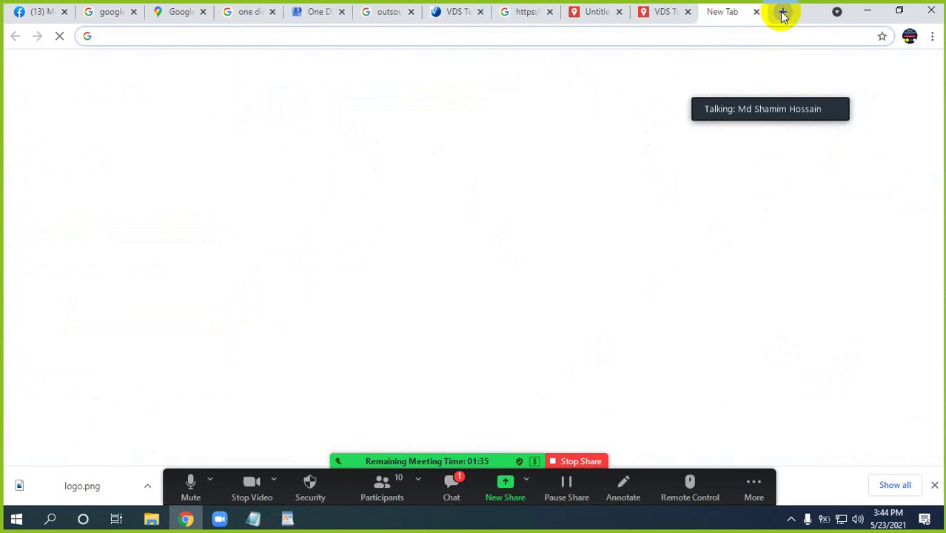
{"action": "key", "text": "ctrl+v"}
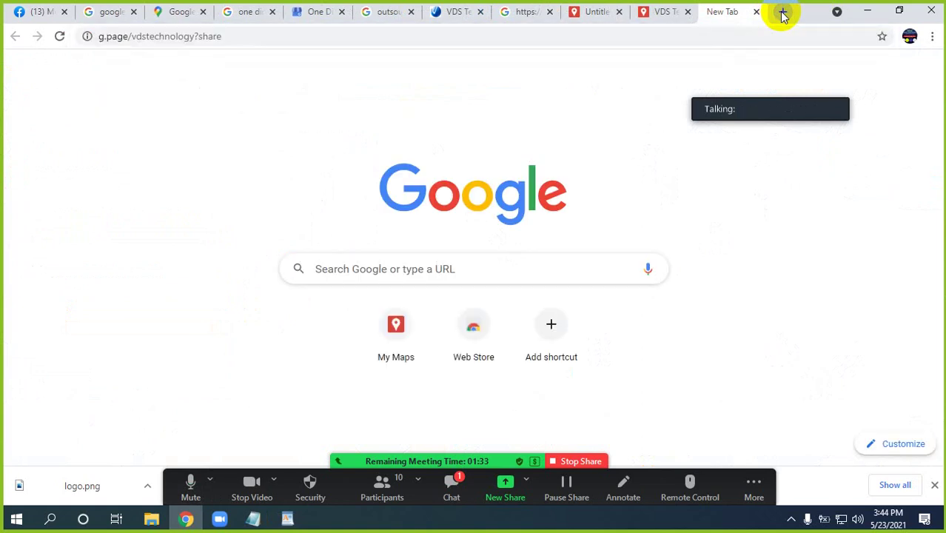
{"action": "key", "text": "Return"}
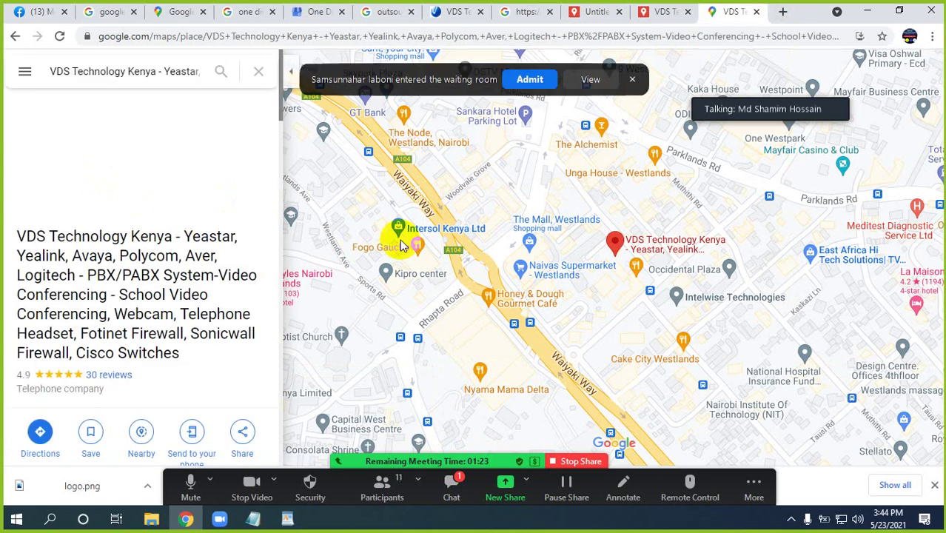
Copy the VDS Technology Kenya listing's Woodvale Groove, Westlands address and return to My Maps
{"action": "left_click", "coordinate": [535, 80]}
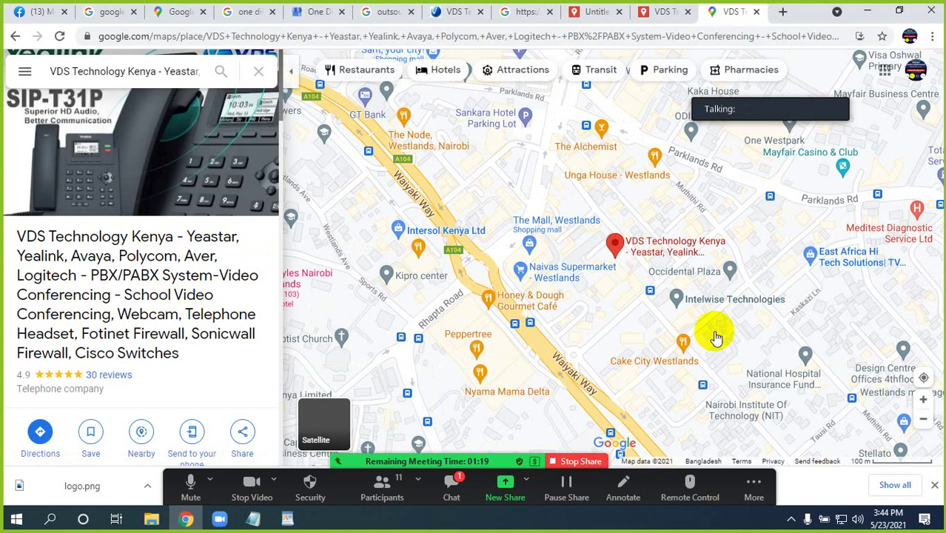
{"action": "scroll", "coordinate": [103, 296], "scroll_direction": "down", "scroll_amount": 2}
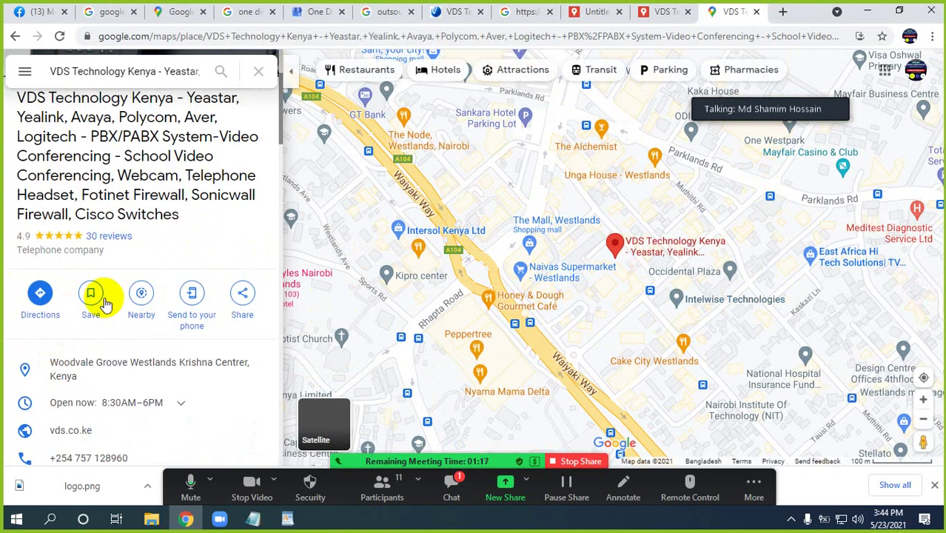
{"action": "scroll", "coordinate": [104, 304], "scroll_direction": "down", "scroll_amount": 1}
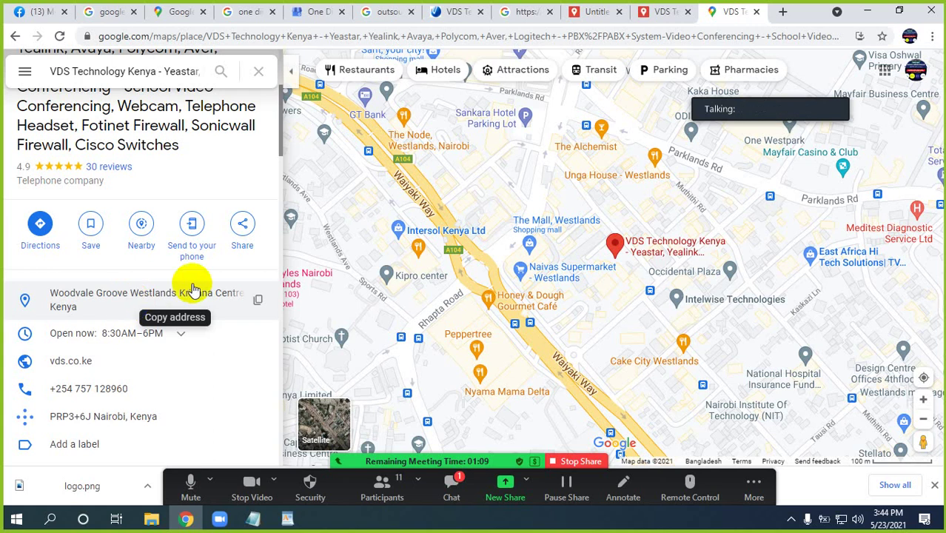
{"action": "left_click", "coordinate": [257, 301]}
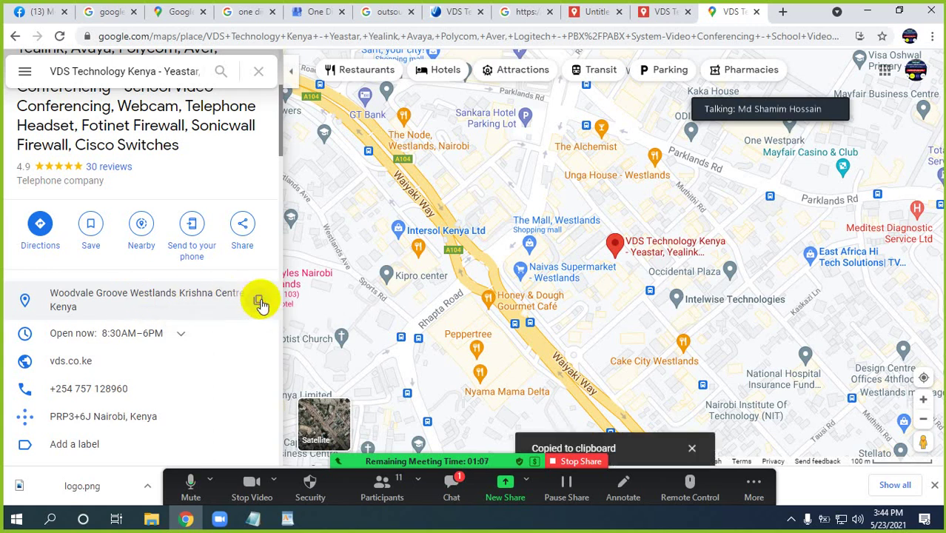
{"action": "left_click", "coordinate": [638, 11]}
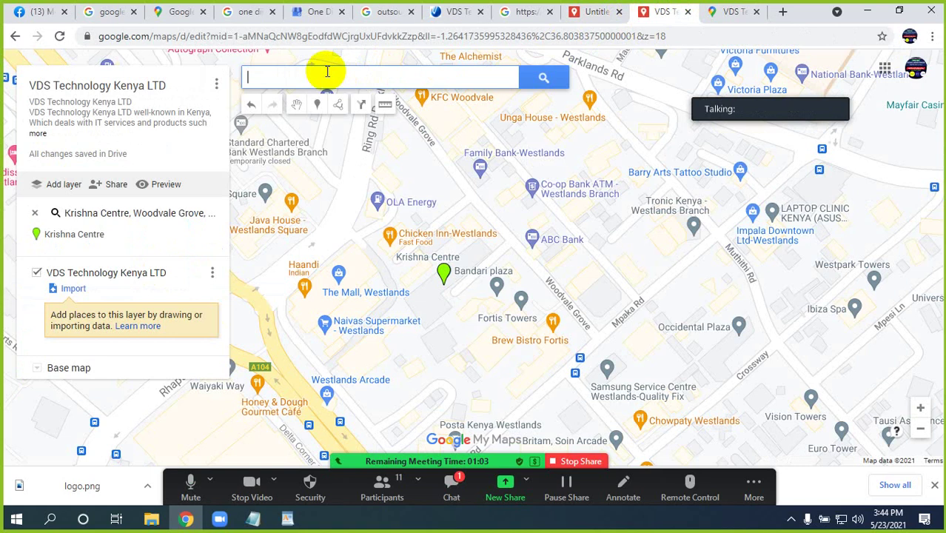
Search My Maps for the copied Woodvale Groove, Westlands address, then check the Google Maps tab
{"action": "key", "text": "ctrl+v"}
{"action": "key", "text": "Return"}
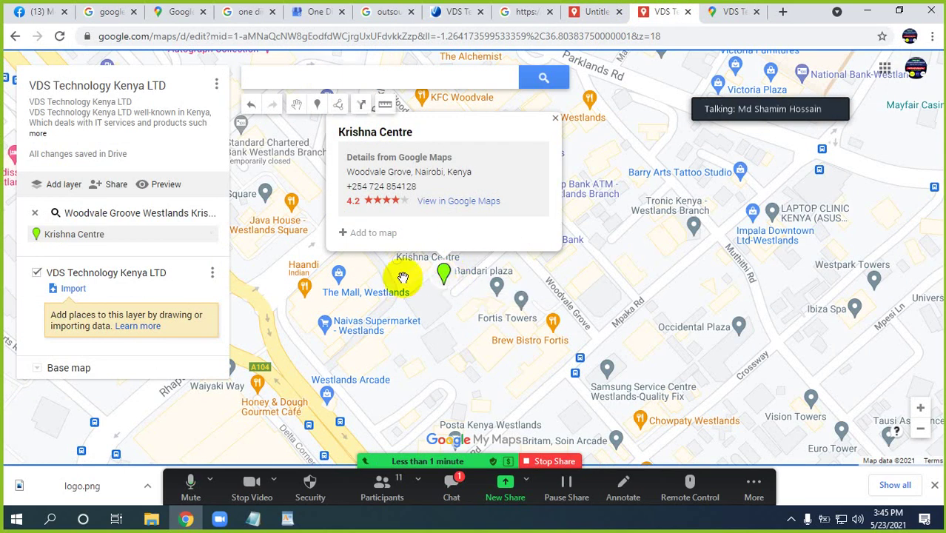
{"action": "left_click", "coordinate": [164, 12]}
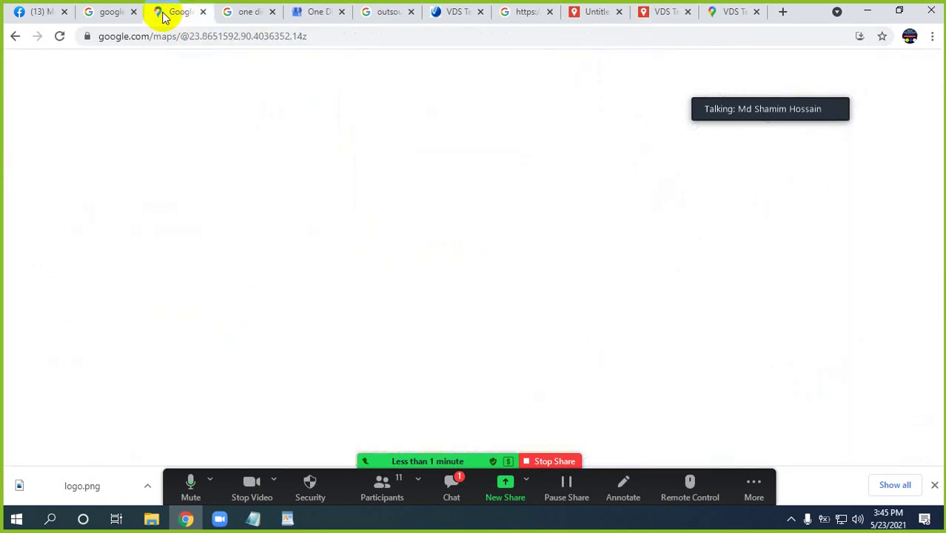
Glance through the One Direction, profile insights, Uttara outsourcing and citation tabs, then return to the map
{"action": "left_click", "coordinate": [250, 15]}
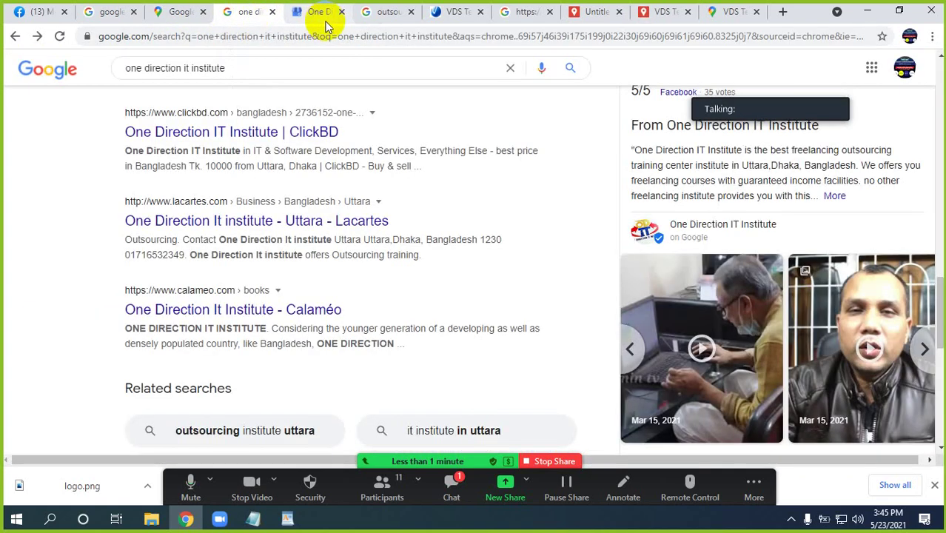
{"action": "left_click", "coordinate": [323, 15]}
{"action": "left_click", "coordinate": [389, 14]}
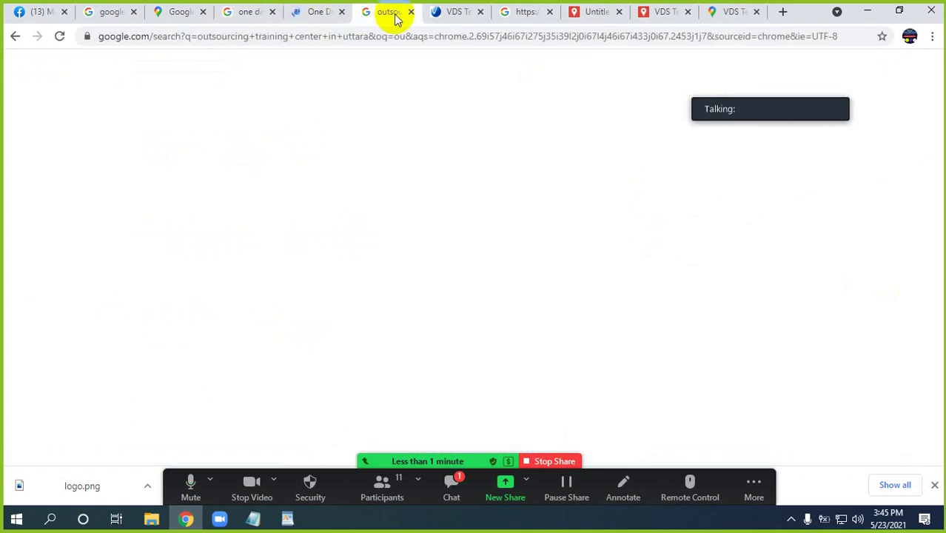
{"action": "left_click", "coordinate": [111, 11]}
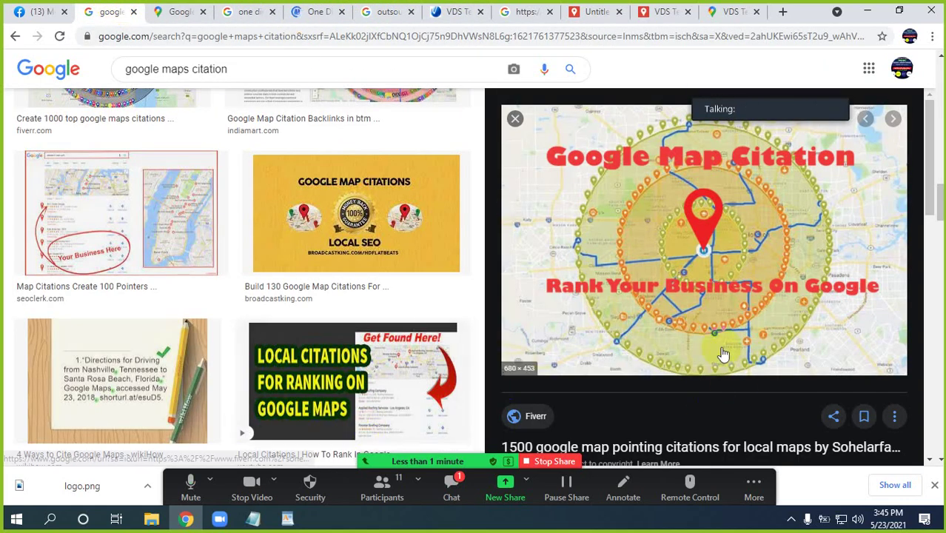
{"action": "left_click", "coordinate": [661, 11]}
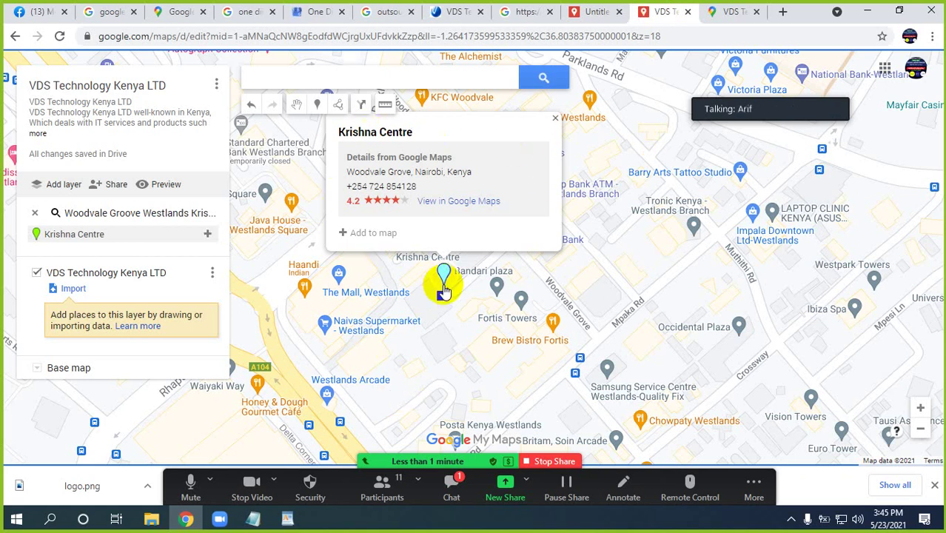
Drop a Point 1 marker beside Krishna Centre, then ask Zoom to mute all participants
{"action": "left_click", "coordinate": [317, 106]}
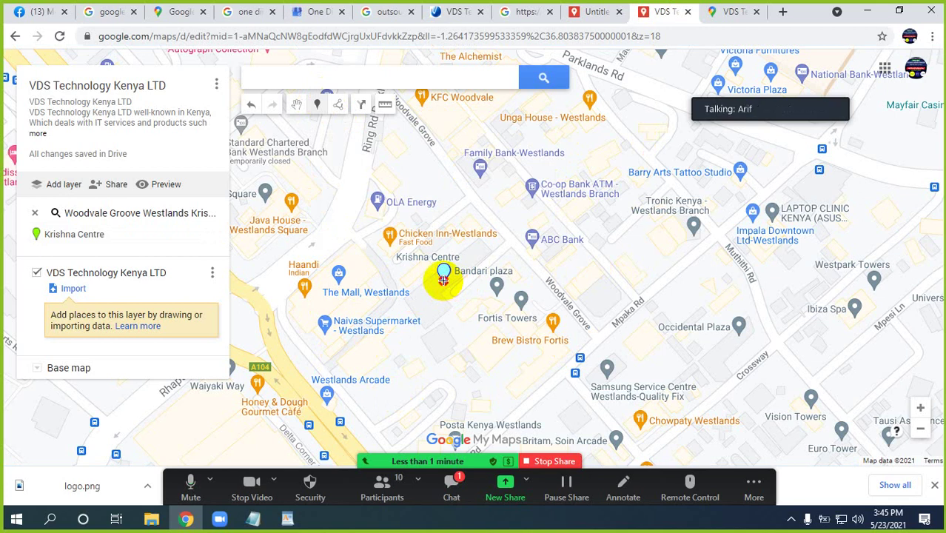
{"action": "left_click", "coordinate": [442, 280]}
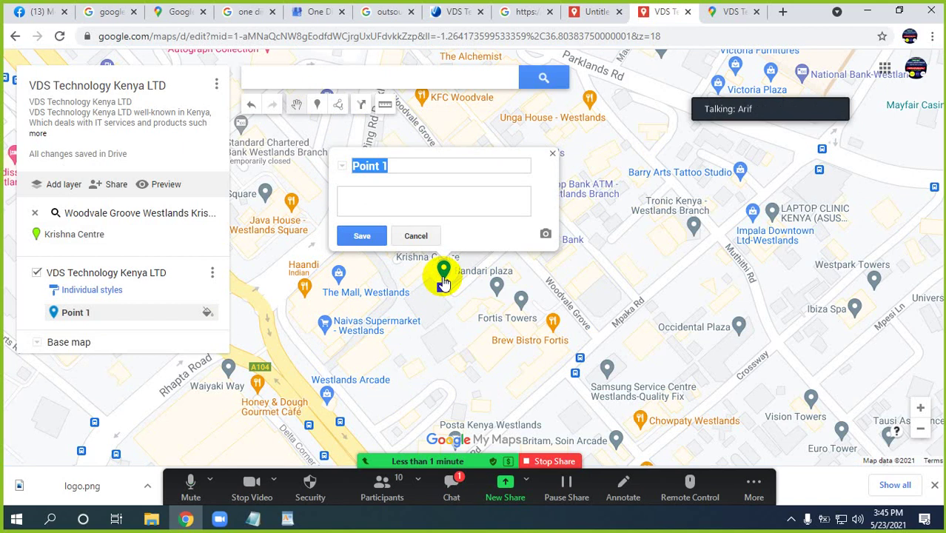
{"action": "left_click", "coordinate": [392, 498]}
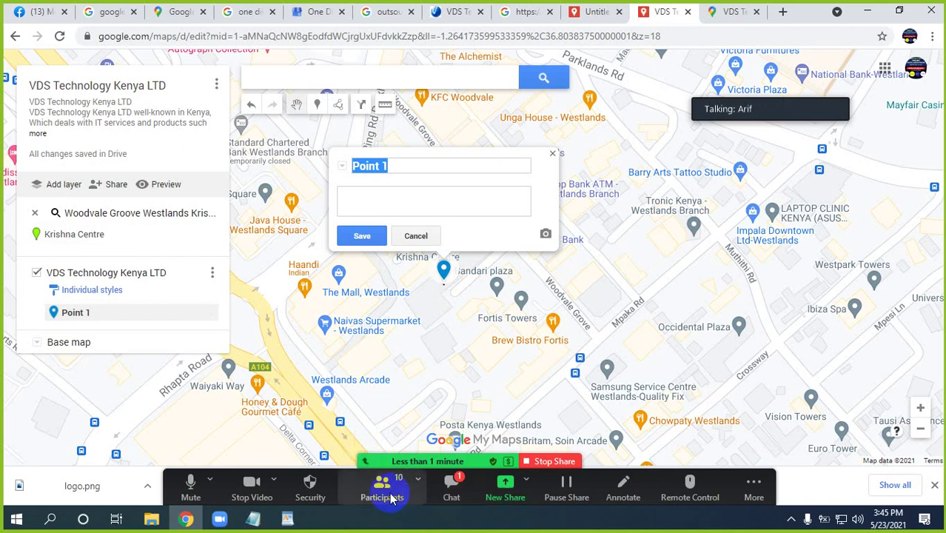
{"action": "left_click", "coordinate": [478, 355]}
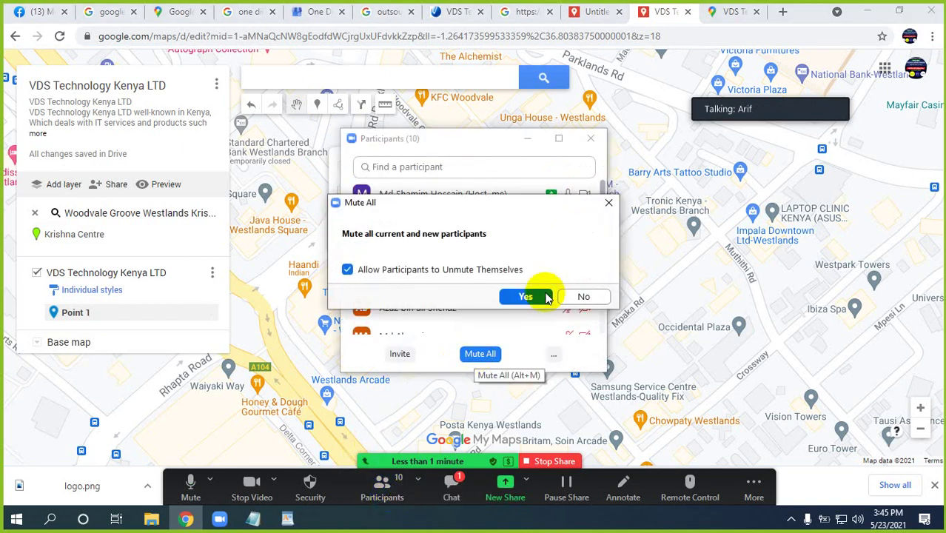
Confirm muting all Zoom participants, hide the participants list, and return to the map's marker card
{"action": "left_click", "coordinate": [547, 297]}
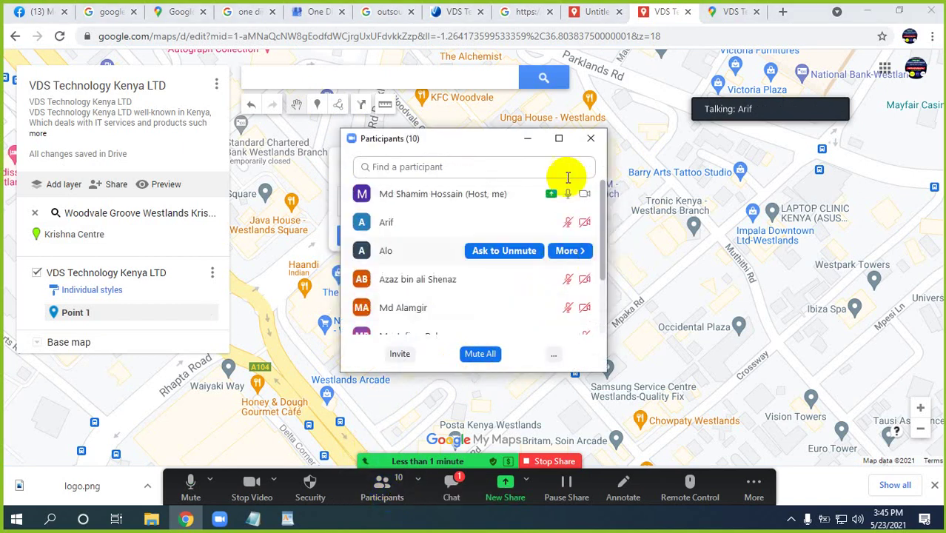
{"action": "left_click", "coordinate": [528, 141]}
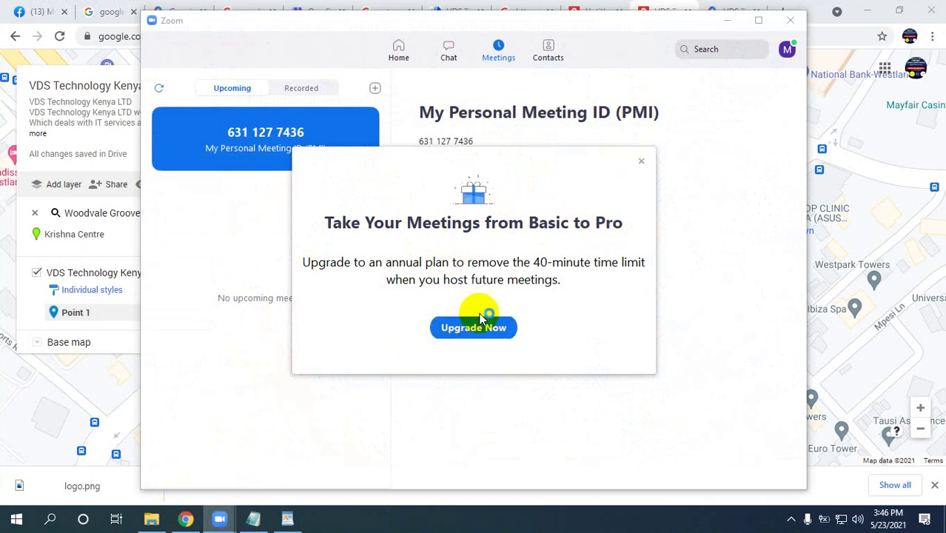
{"action": "left_click", "coordinate": [790, 519]}
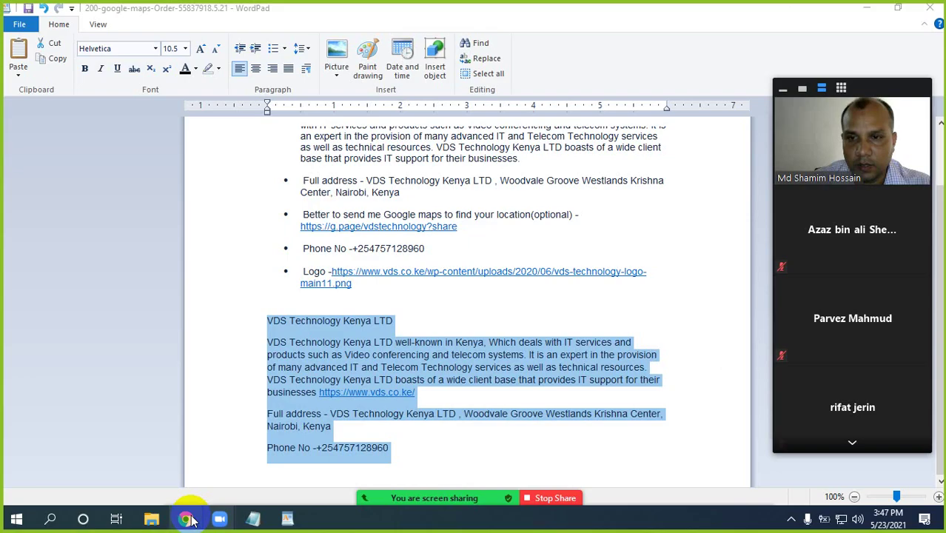
{"action": "left_click", "coordinate": [186, 518]}
{"action": "left_click", "coordinate": [382, 203]}
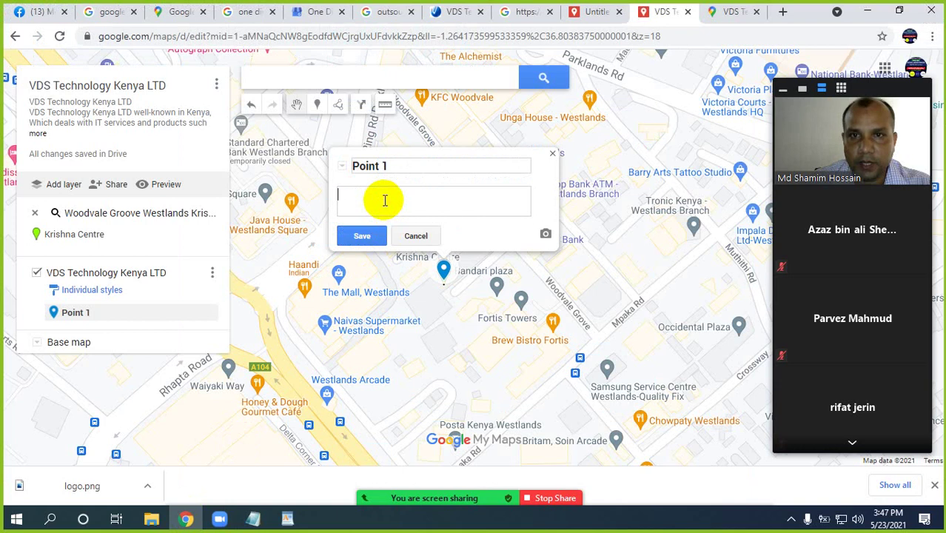
Paste the company description into Point 1, retitle it VDS Technology Kenya LTD, and admit a waiting participant
{"action": "key", "text": "ctrl+v"}
{"action": "scroll", "coordinate": [451, 183], "scroll_direction": "up", "scroll_amount": 1}
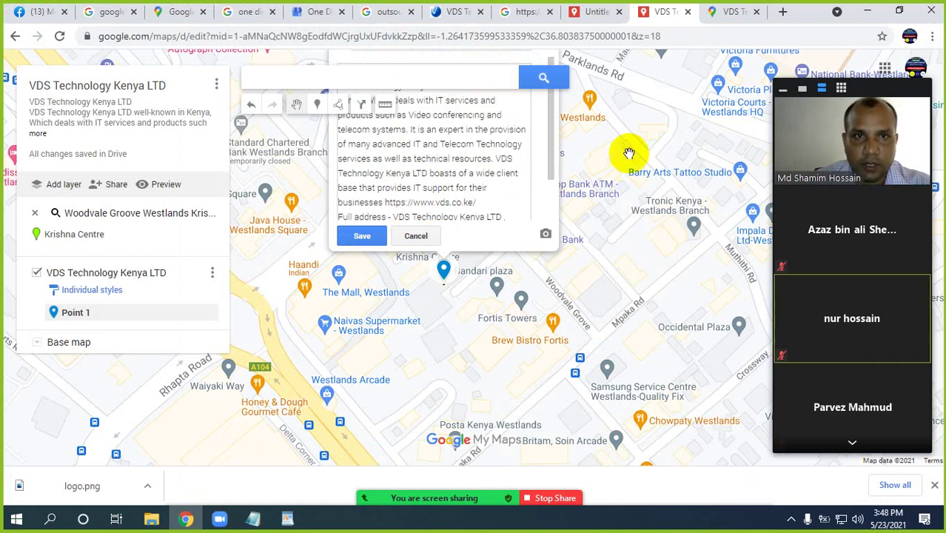
{"action": "left_click_drag", "start_coordinate": [621, 187], "coordinate": [629, 290]}
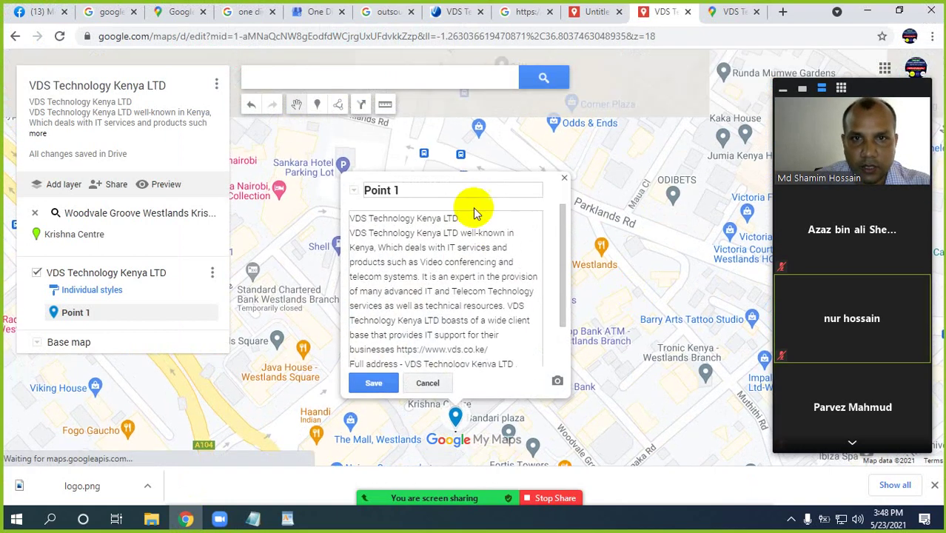
{"action": "left_click_drag", "start_coordinate": [458, 218], "coordinate": [353, 220]}
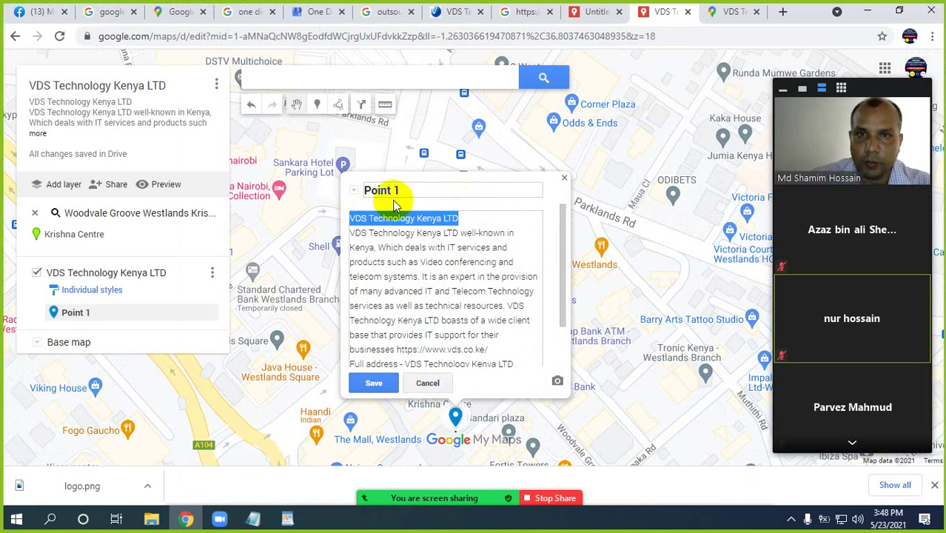
{"action": "left_click_drag", "start_coordinate": [403, 190], "coordinate": [368, 194]}
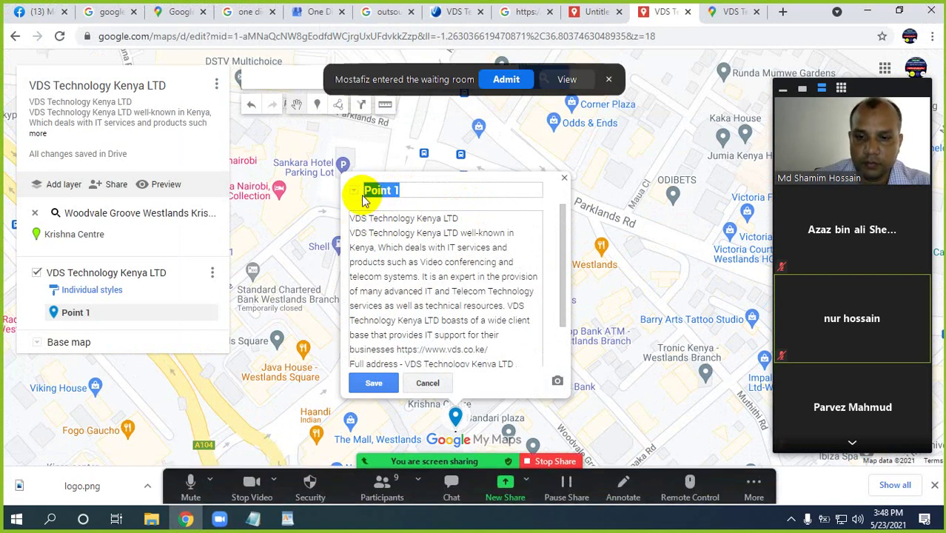
{"action": "key", "text": "ctrl+v"}
{"action": "left_click", "coordinate": [508, 79]}
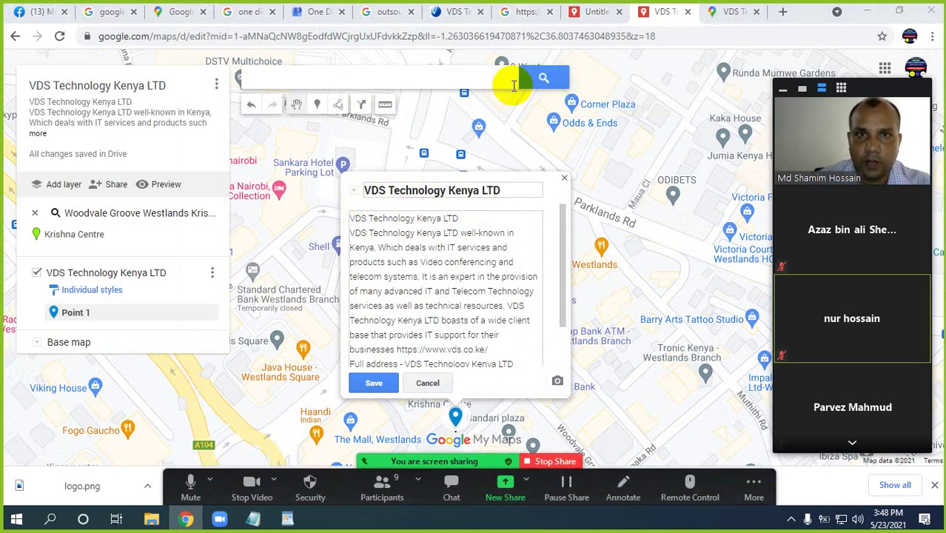
Upload the logo image from the Desktop order folder to the marker and save it
{"action": "left_click", "coordinate": [557, 383]}
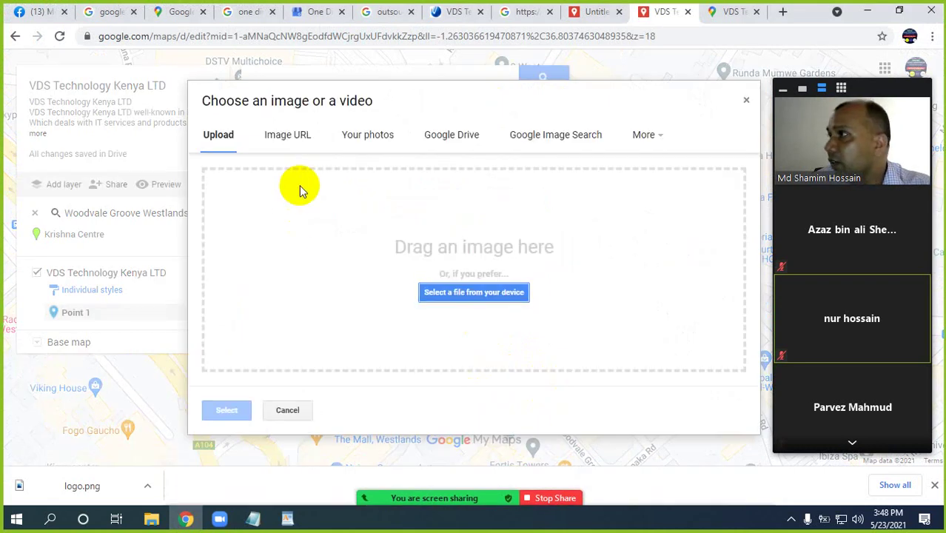
{"action": "left_click", "coordinate": [473, 293]}
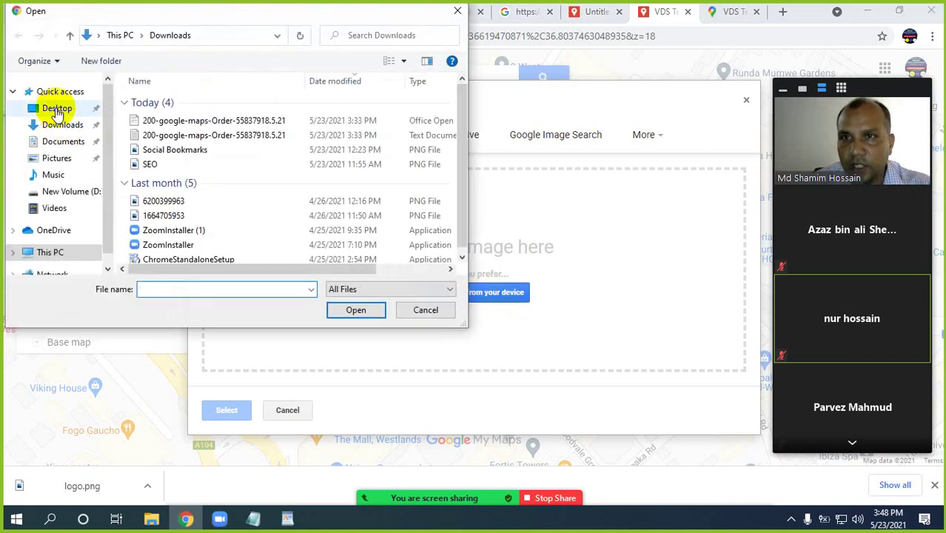
{"action": "left_click", "coordinate": [57, 111]}
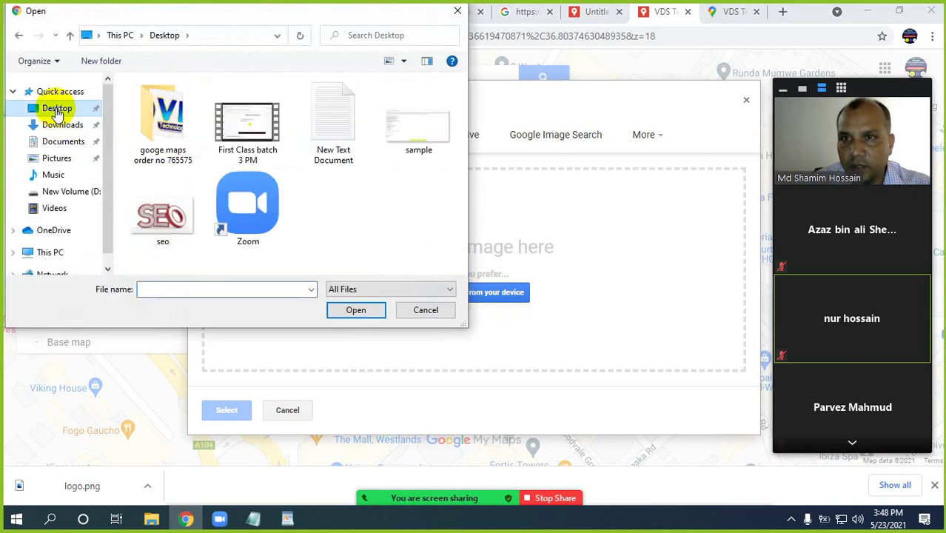
{"action": "left_click", "coordinate": [155, 130]}
{"action": "double_click", "coordinate": [157, 129]}
{"action": "double_click", "coordinate": [171, 129]}
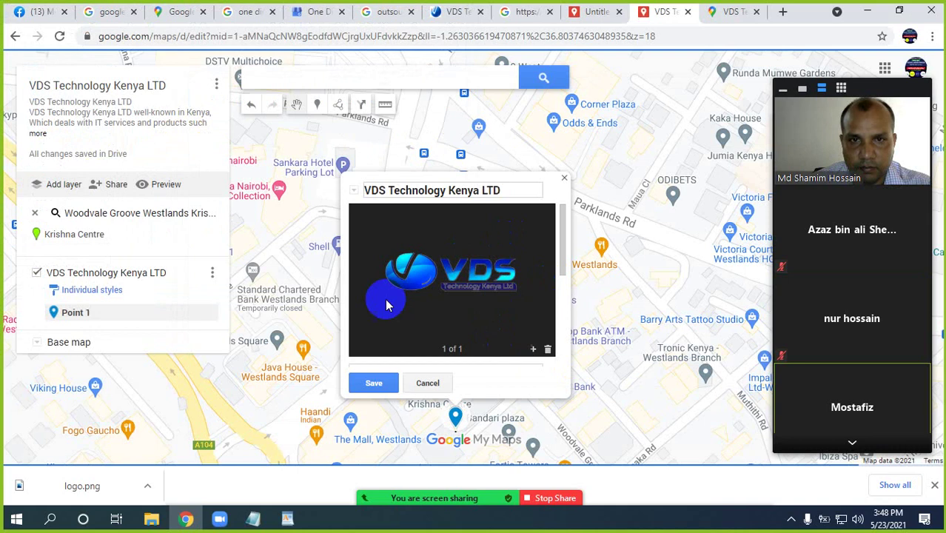
{"action": "left_click", "coordinate": [374, 382]}
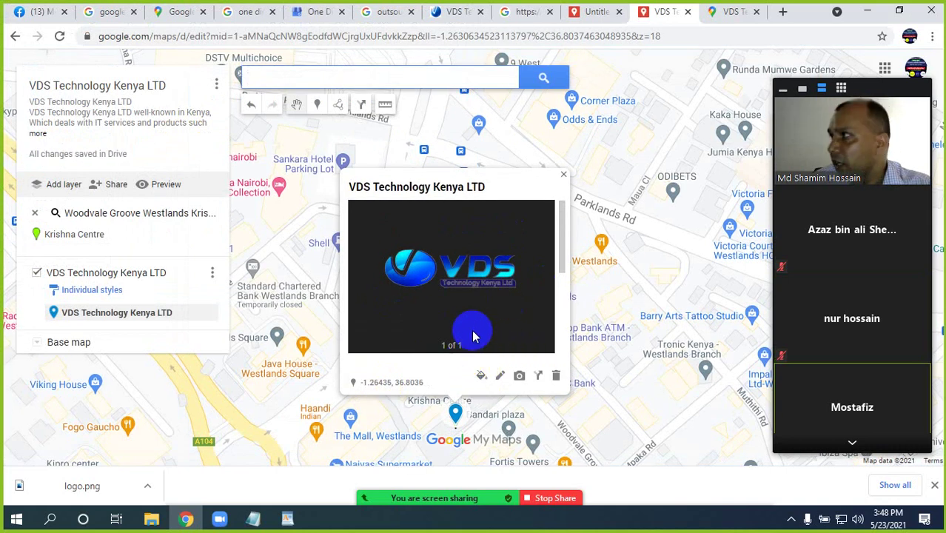
Reopen the VDS marker and add Krishna Centre to the VDS Technology Kenya LTD layer
{"action": "left_click", "coordinate": [597, 361]}
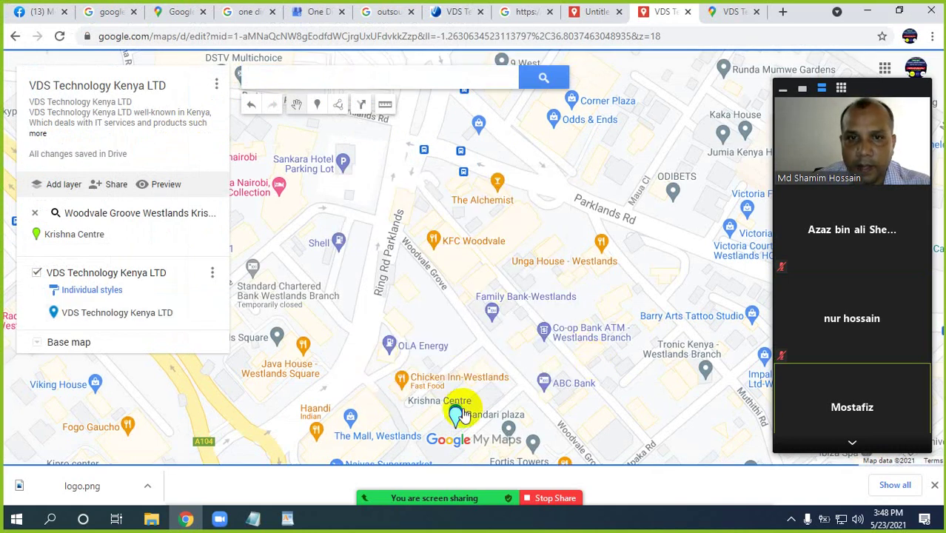
{"action": "left_click", "coordinate": [464, 418]}
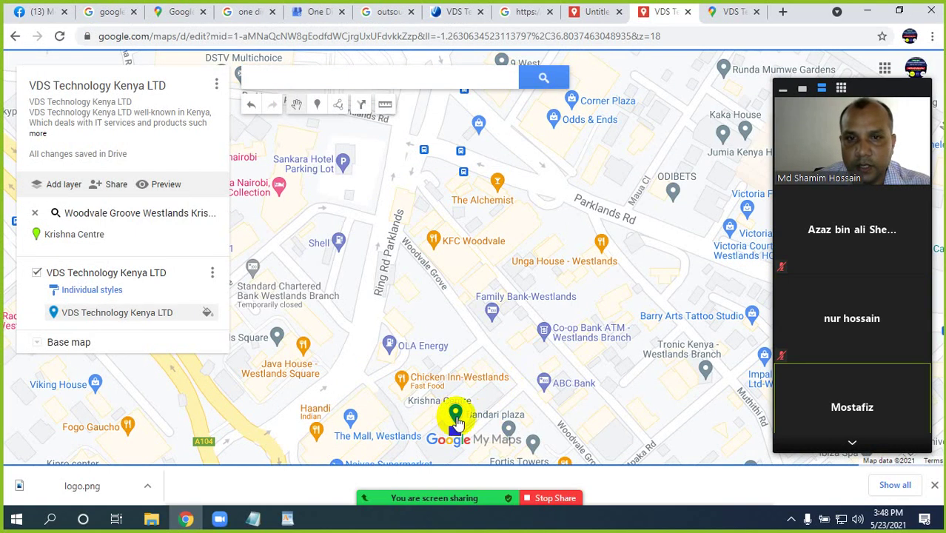
{"action": "left_click", "coordinate": [212, 276]}
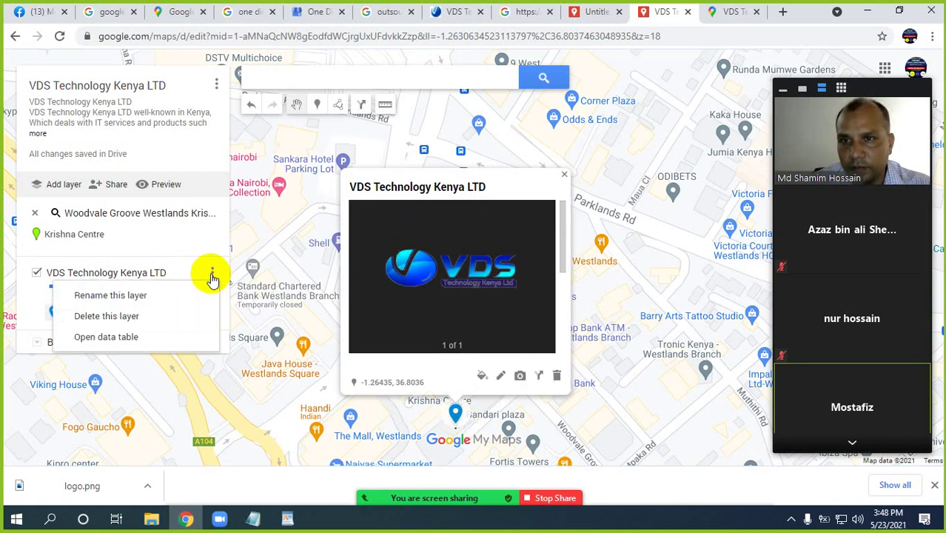
{"action": "left_click", "coordinate": [205, 232]}
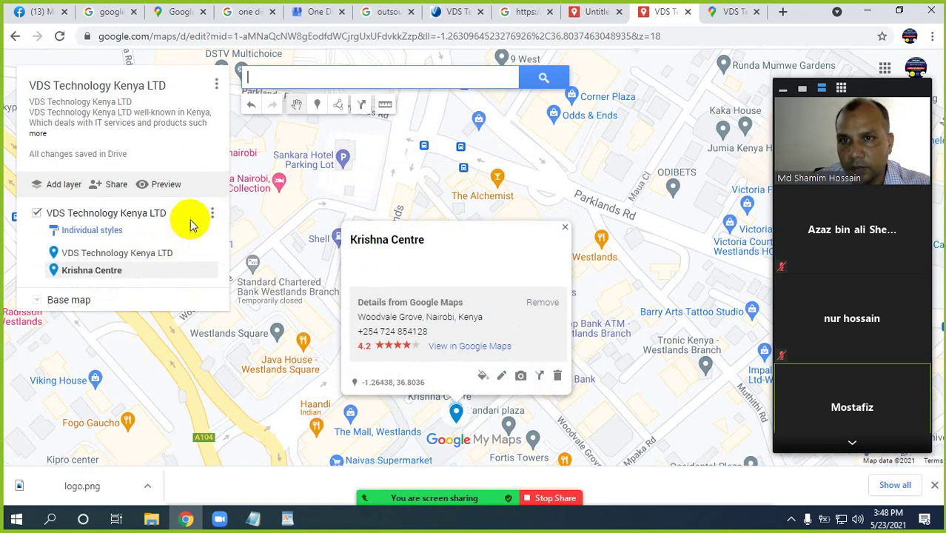
Inspect the layer's style grouping and options menus, closing them without changes
{"action": "left_click", "coordinate": [54, 233]}
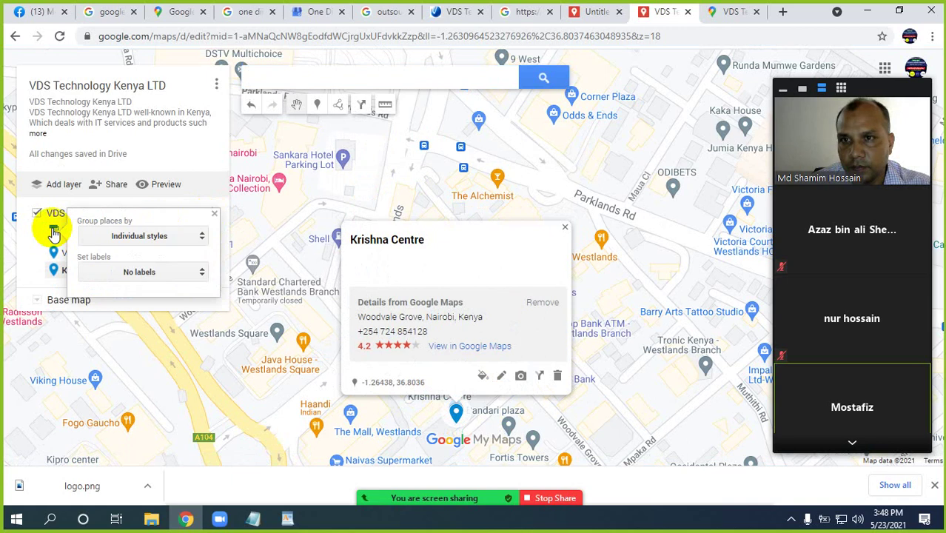
{"action": "left_click", "coordinate": [164, 238]}
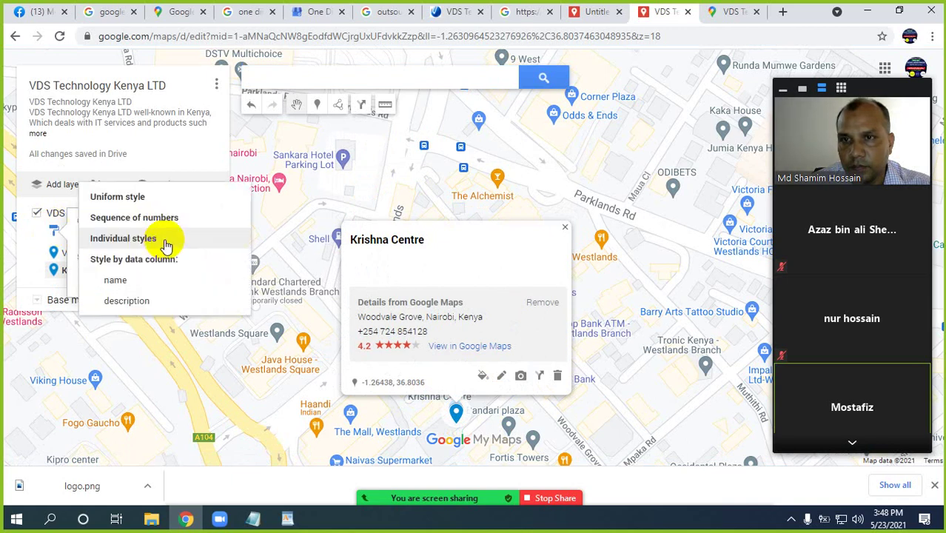
{"action": "left_click", "coordinate": [51, 252]}
{"action": "left_click", "coordinate": [56, 232]}
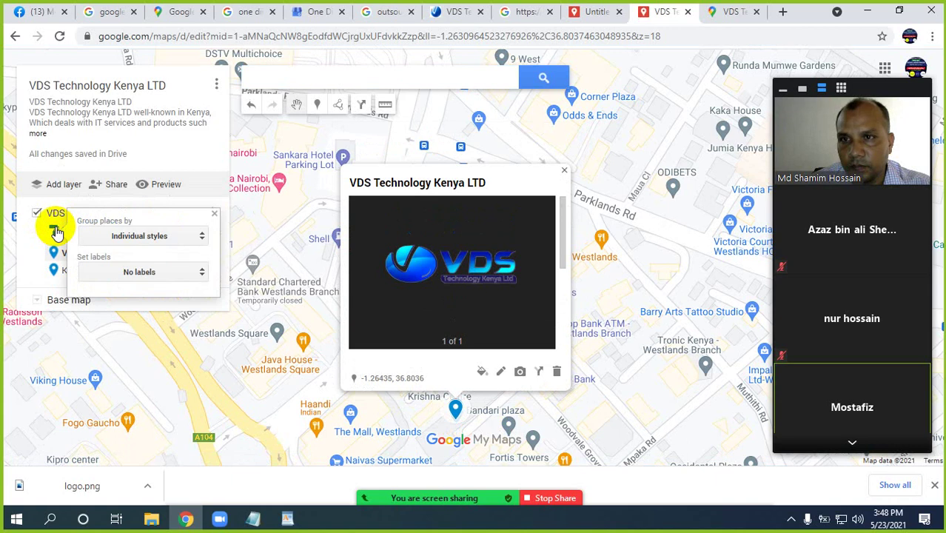
{"action": "left_click", "coordinate": [36, 236]}
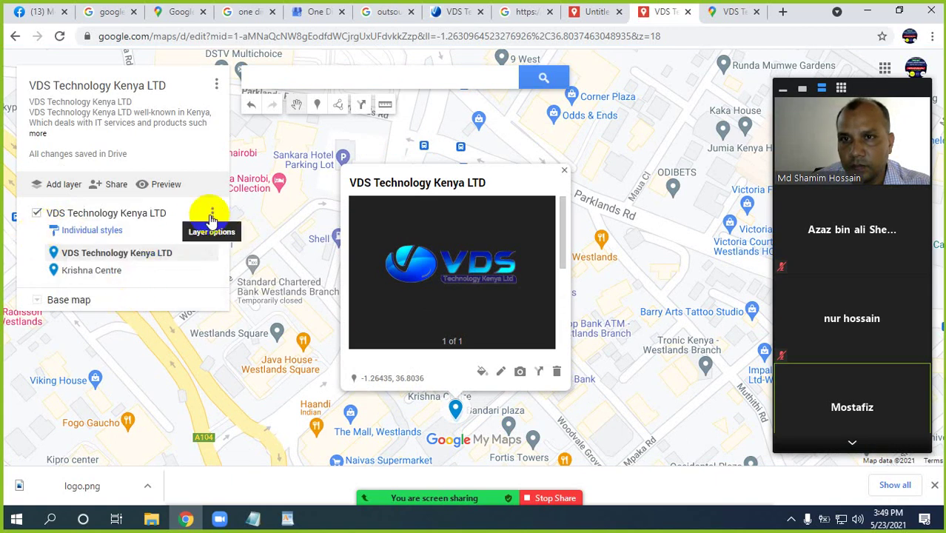
{"action": "left_click", "coordinate": [212, 214]}
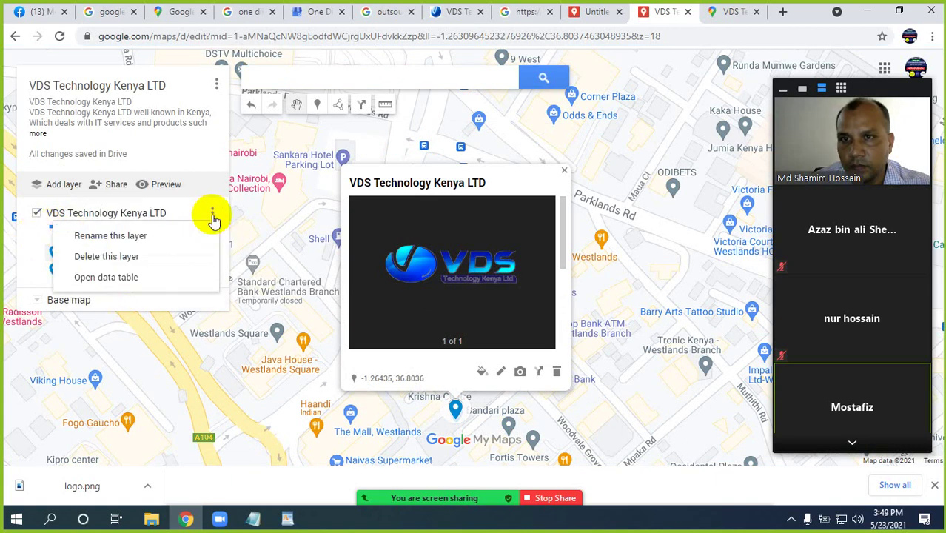
{"action": "left_click", "coordinate": [28, 237]}
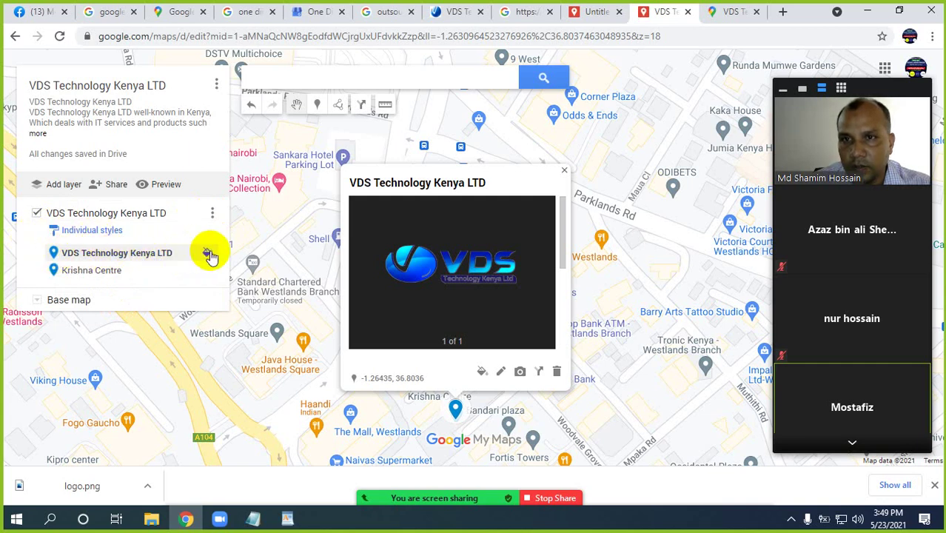
Colour the VDS marker dark magenta and pan the map south of Krishna Centre
{"action": "left_click", "coordinate": [209, 254]}
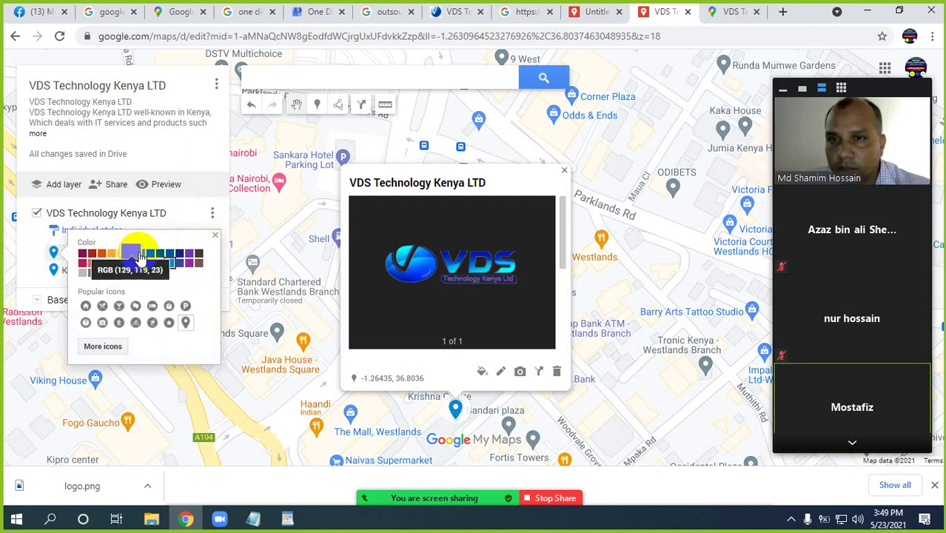
{"action": "left_click", "coordinate": [83, 256]}
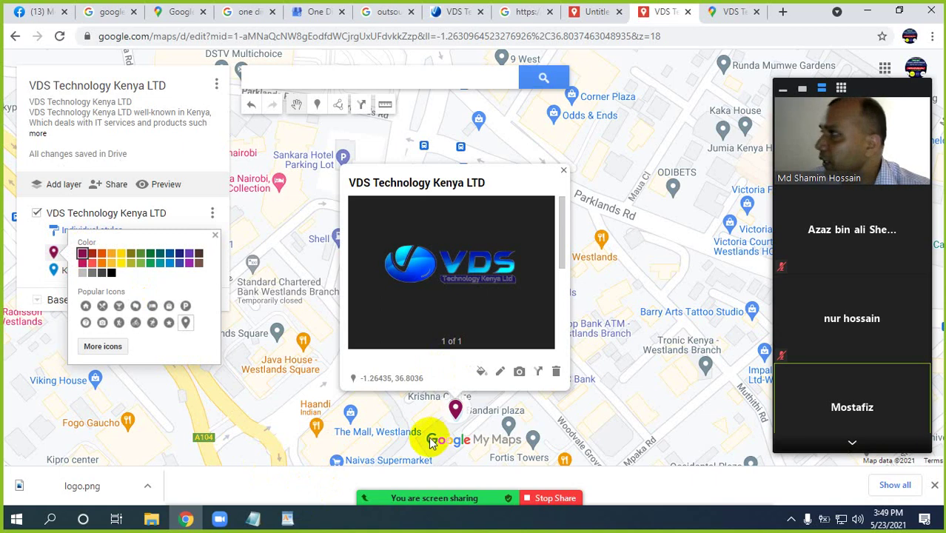
{"action": "left_click", "coordinate": [384, 416]}
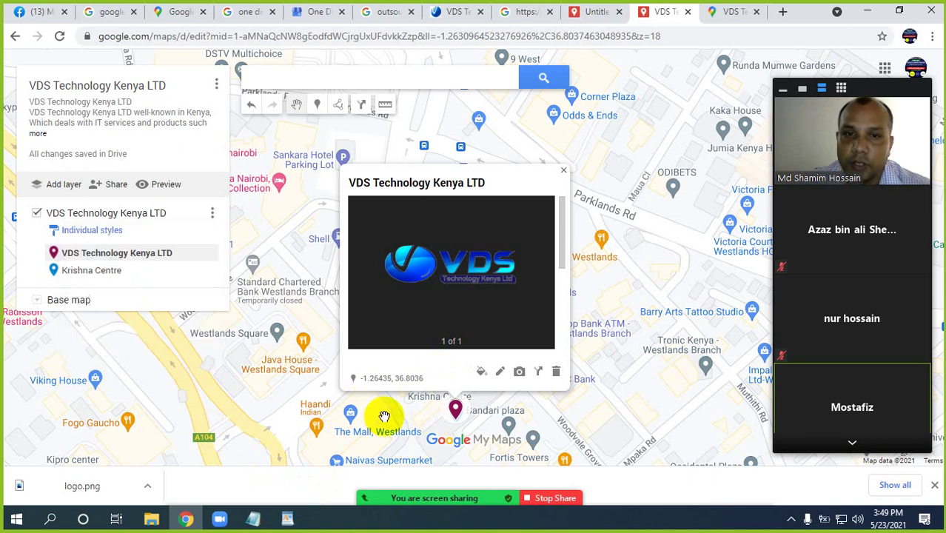
{"action": "left_click_drag", "start_coordinate": [519, 385], "coordinate": [544, 276]}
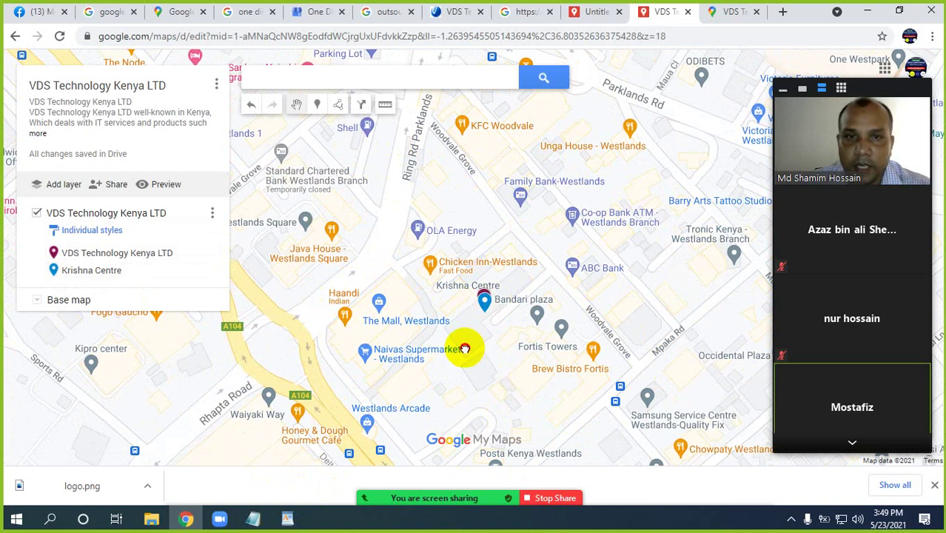
{"action": "left_click_drag", "start_coordinate": [460, 349], "coordinate": [454, 327]}
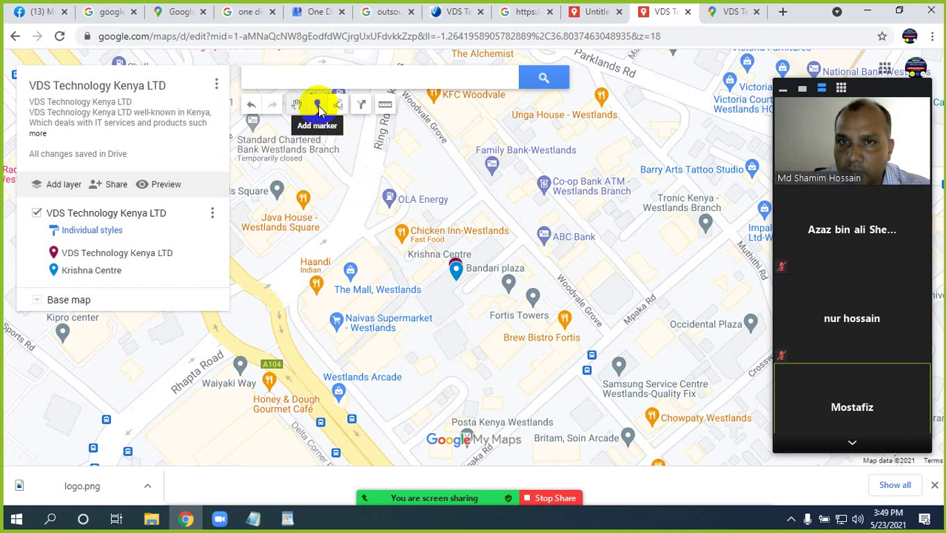
Drop a marker near Naivas Supermarket, paste the company description, retitle Point 2 VDS Technology Kenya LTD, and save
{"action": "left_click", "coordinate": [318, 106]}
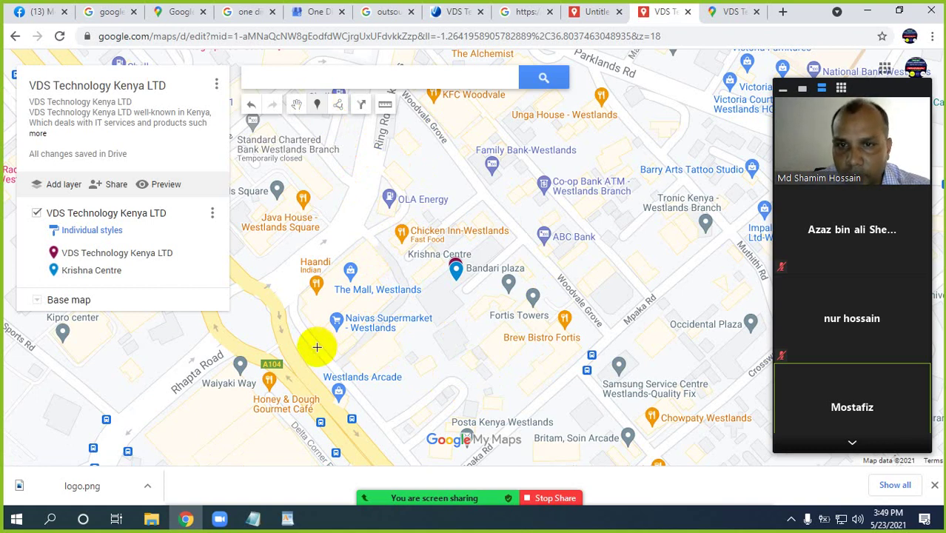
{"action": "left_click", "coordinate": [317, 348]}
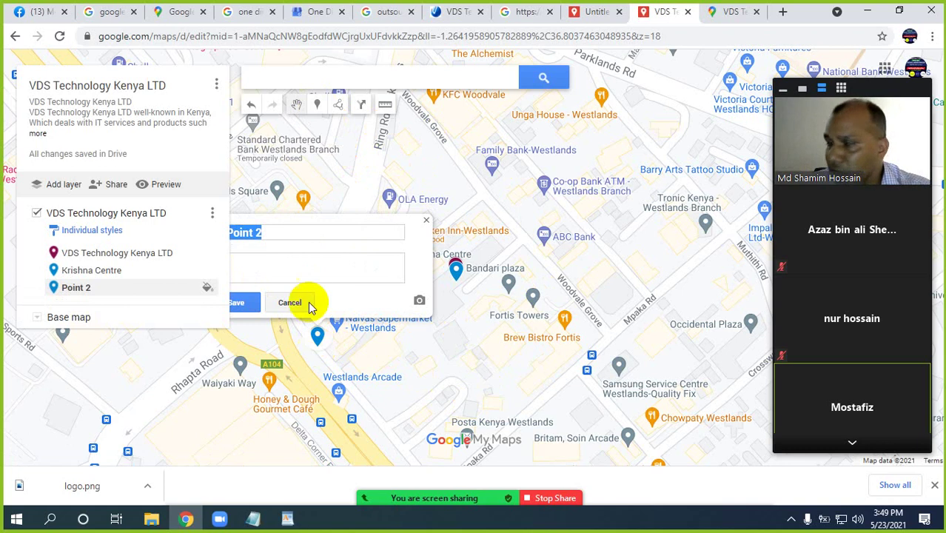
{"action": "left_click", "coordinate": [286, 520]}
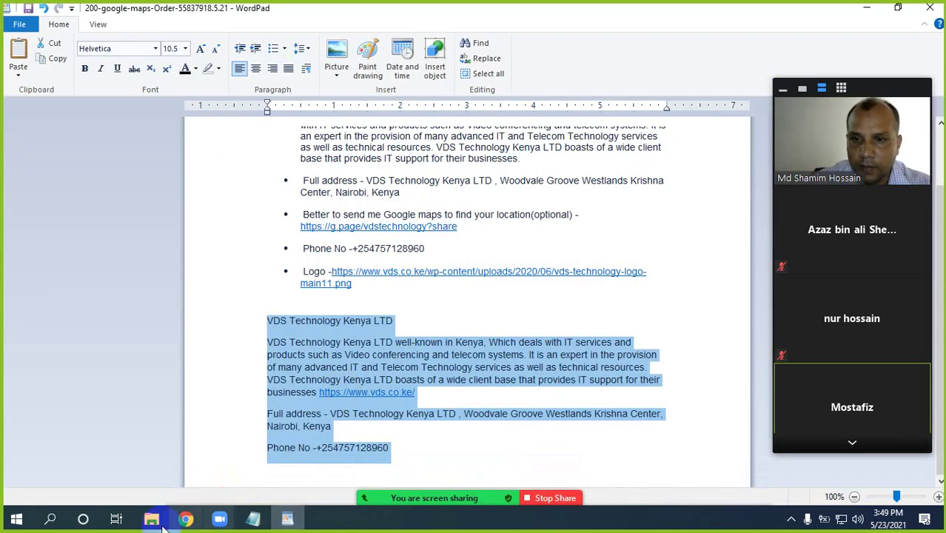
{"action": "left_click", "coordinate": [186, 518]}
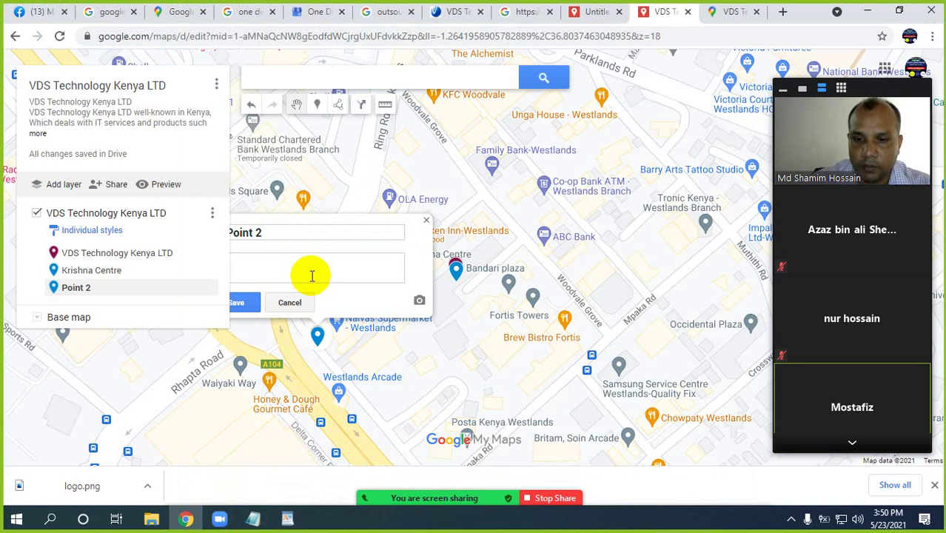
{"action": "left_click", "coordinate": [312, 276]}
{"action": "key", "text": "ctrl+v"}
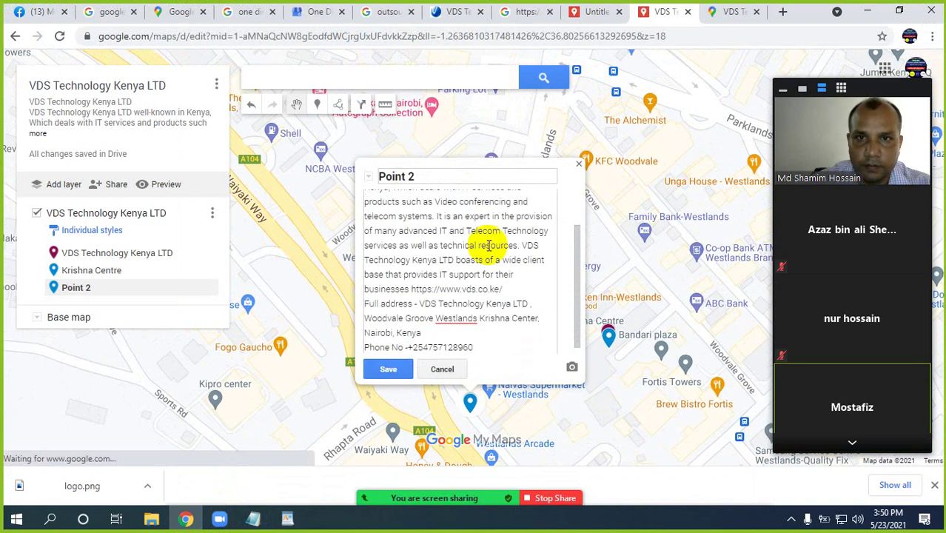
{"action": "scroll", "coordinate": [433, 275], "scroll_direction": "up", "scroll_amount": 2}
{"action": "left_click_drag", "start_coordinate": [478, 204], "coordinate": [369, 205]}
{"action": "key", "text": "ctrl+c"}
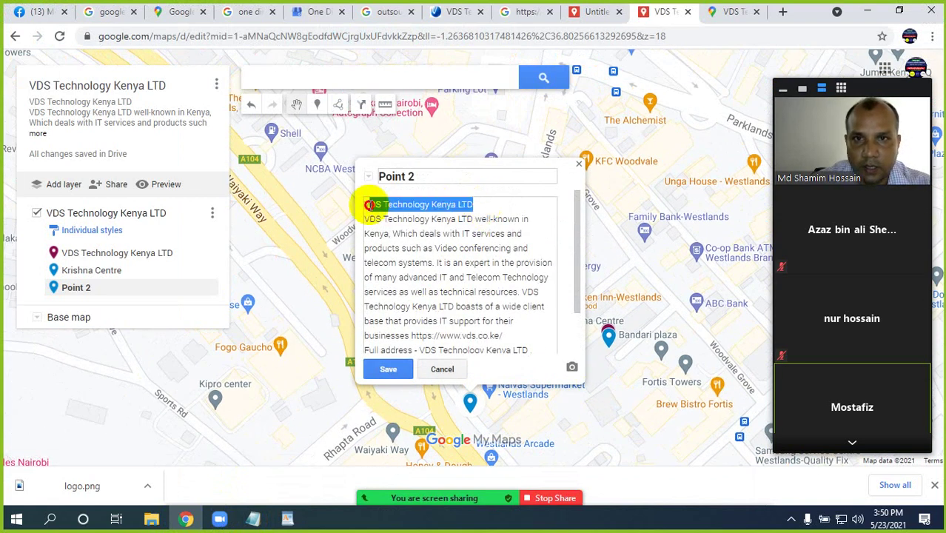
{"action": "left_click_drag", "start_coordinate": [415, 177], "coordinate": [382, 176]}
{"action": "key", "text": "ctrl+v"}
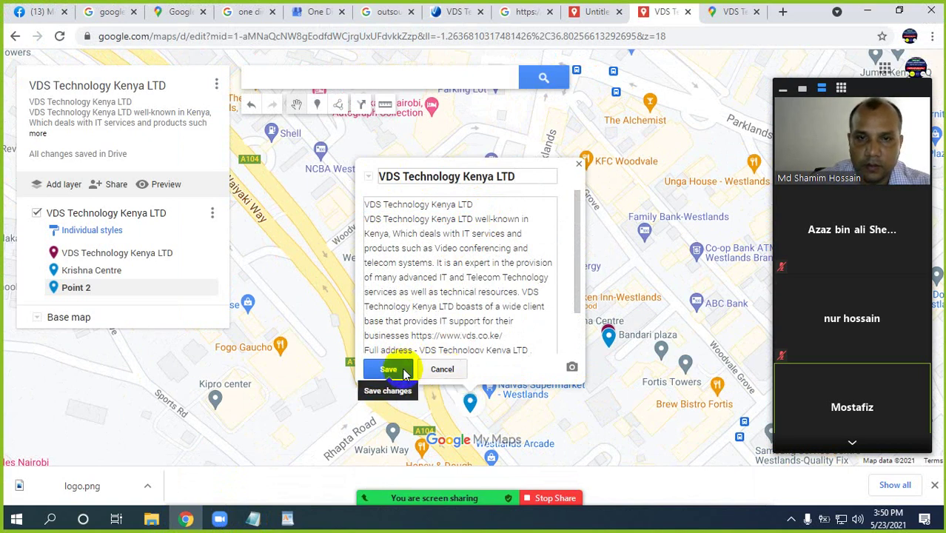
{"action": "left_click", "coordinate": [392, 368]}
Attach the logo image to the Naivas marker, save it, and close its card
{"action": "left_click", "coordinate": [533, 366]}
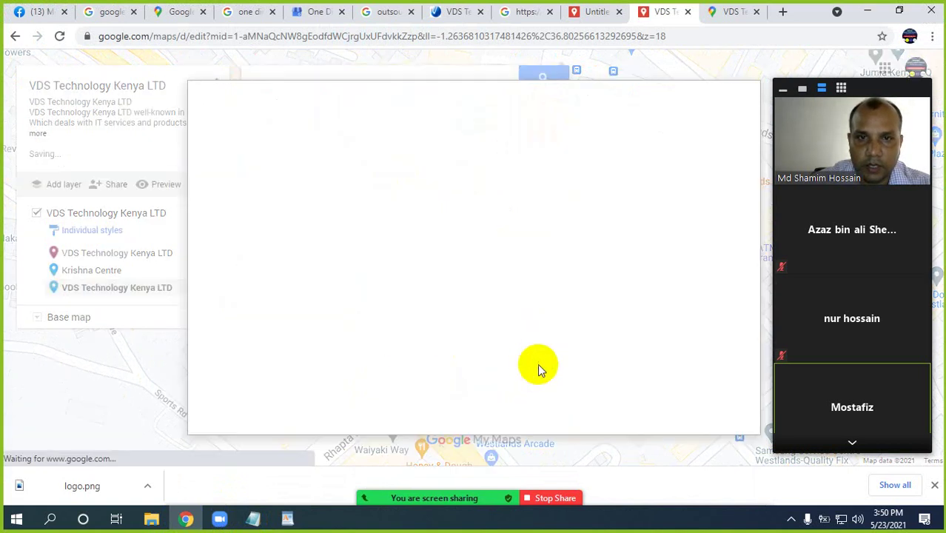
{"action": "left_click", "coordinate": [466, 295]}
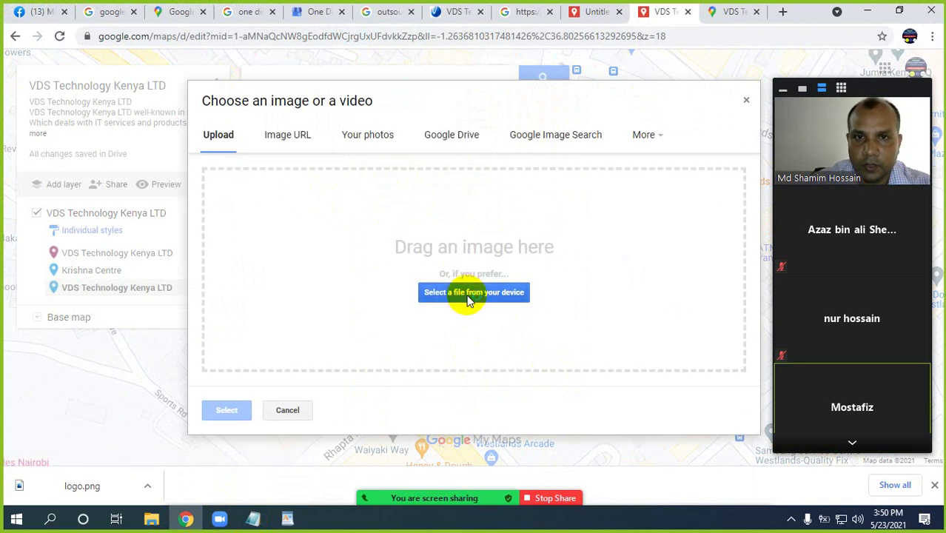
{"action": "double_click", "coordinate": [168, 131]}
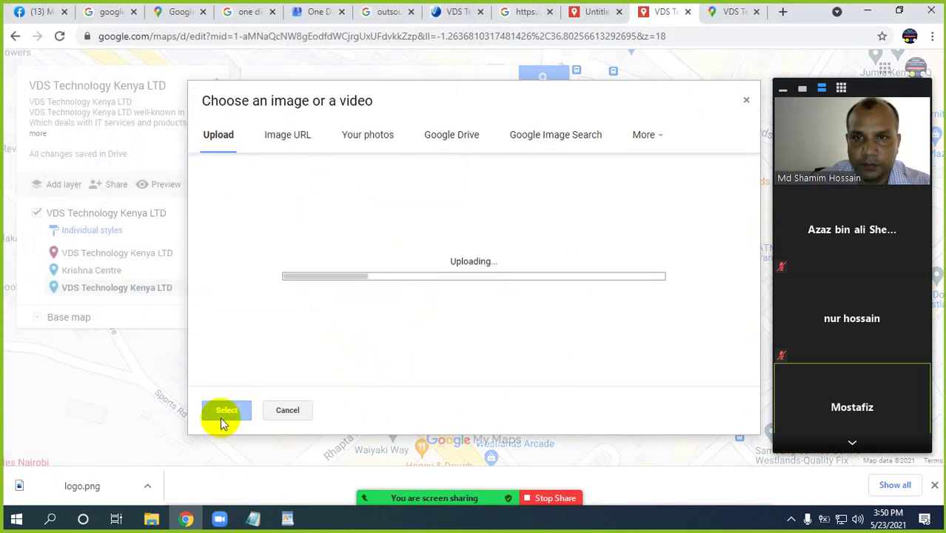
{"action": "left_click", "coordinate": [390, 368]}
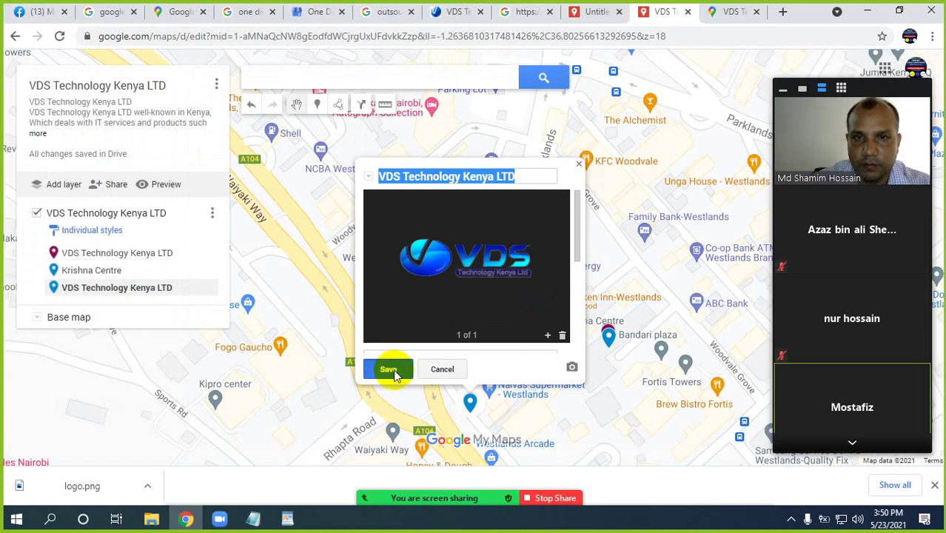
{"action": "left_click_drag", "start_coordinate": [572, 383], "coordinate": [537, 316]}
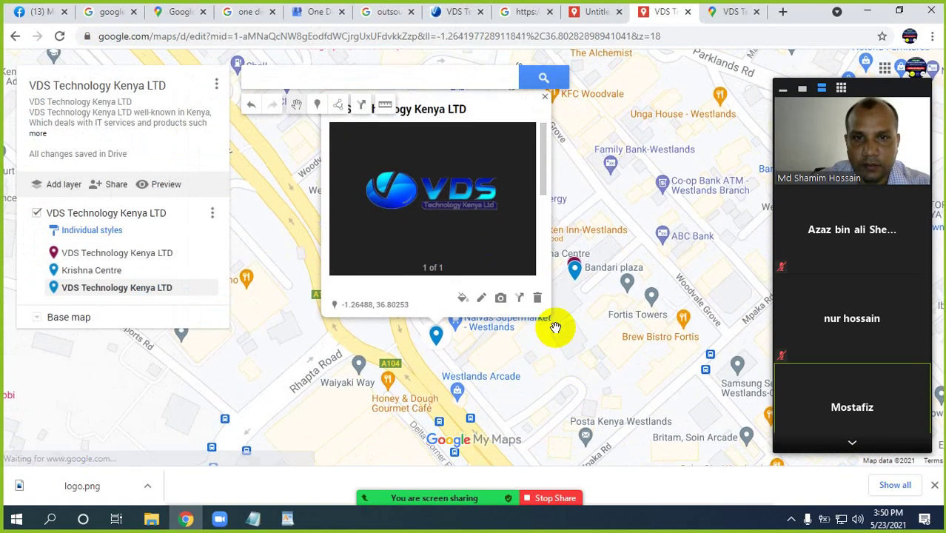
{"action": "left_click", "coordinate": [523, 345]}
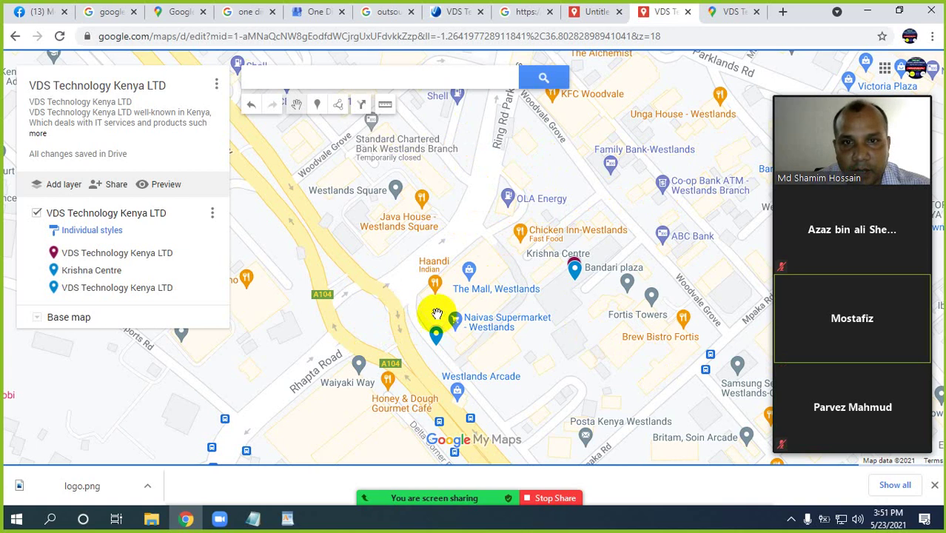
Select the Add marker tool to place another company marker
{"action": "left_click", "coordinate": [316, 109]}
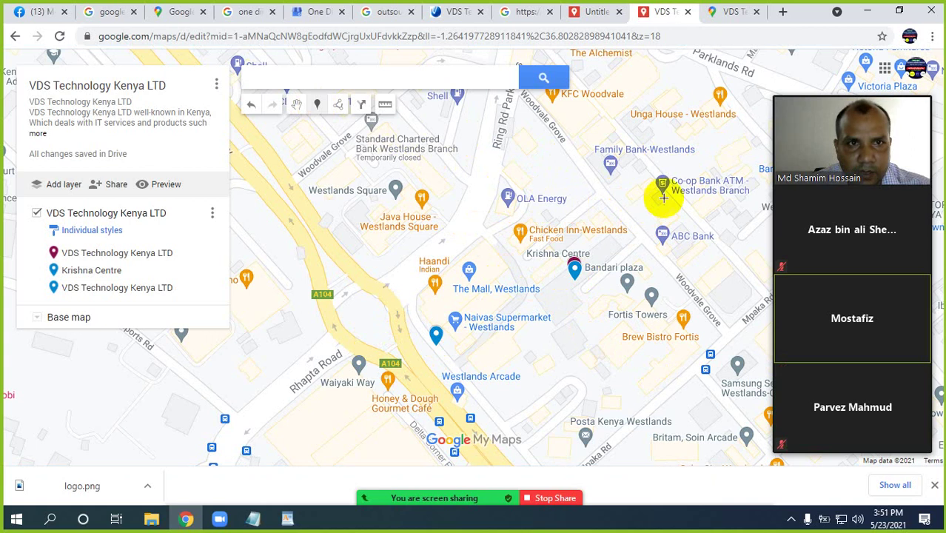
Drop a marker beside the Co-op Bank ATM, paste the description, retitle Point 3 VDS Technology Kenya LTD, and save
{"action": "left_click", "coordinate": [714, 171]}
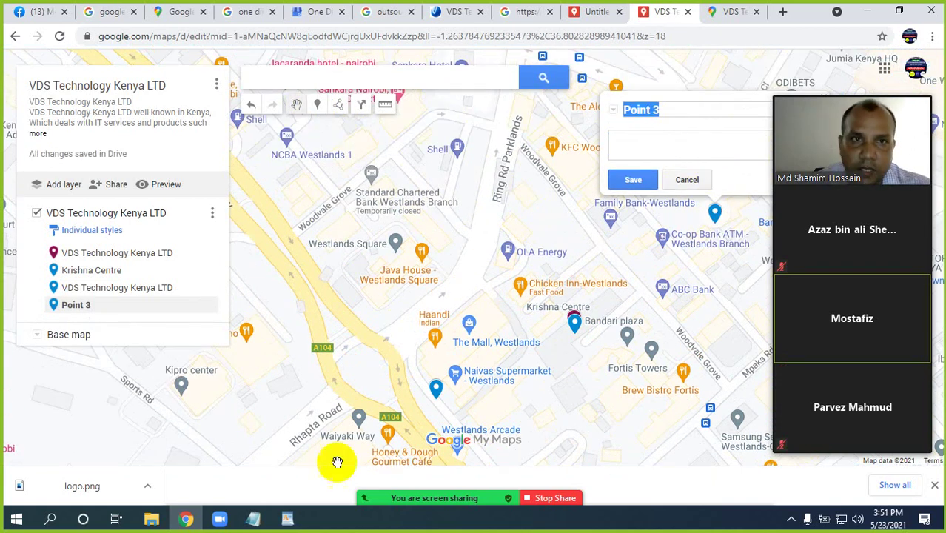
{"action": "left_click", "coordinate": [287, 520]}
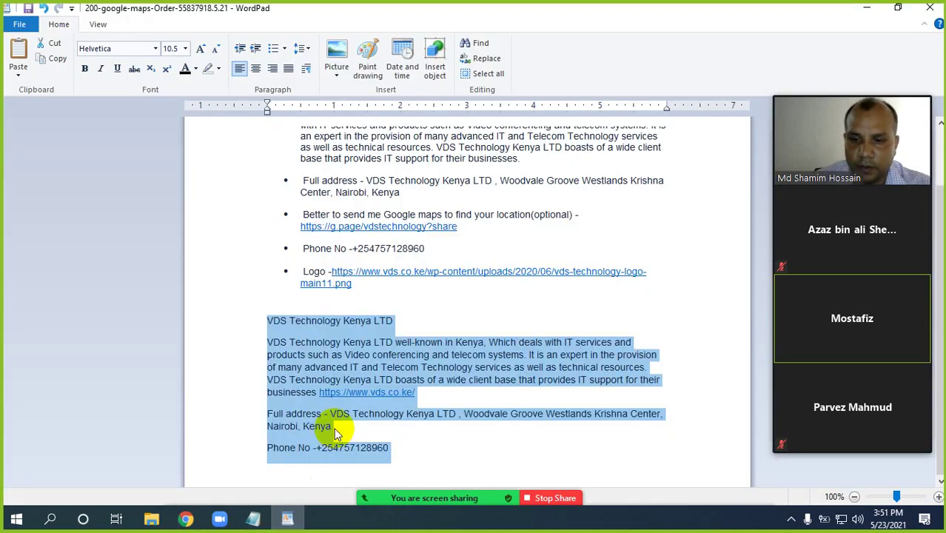
{"action": "left_click", "coordinate": [185, 518]}
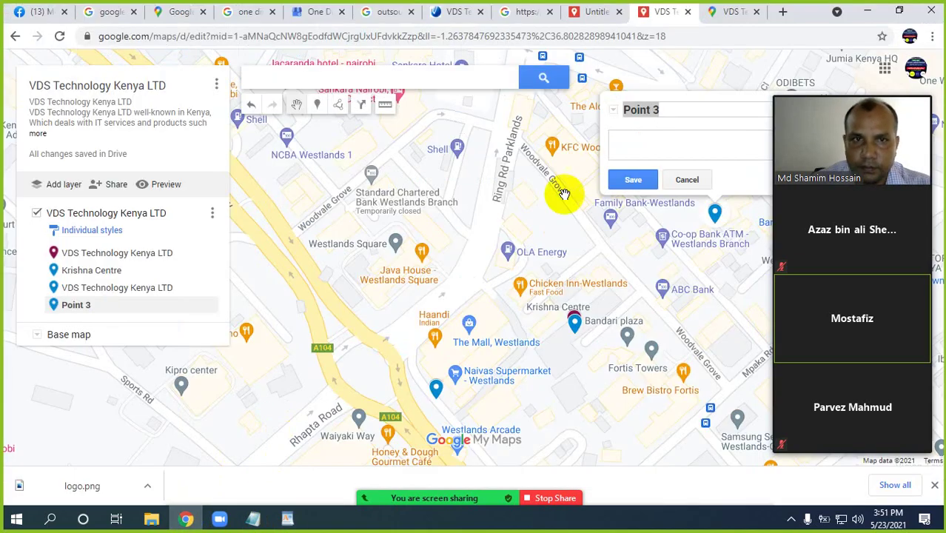
{"action": "left_click", "coordinate": [628, 150]}
{"action": "key", "text": "ctrl+v"}
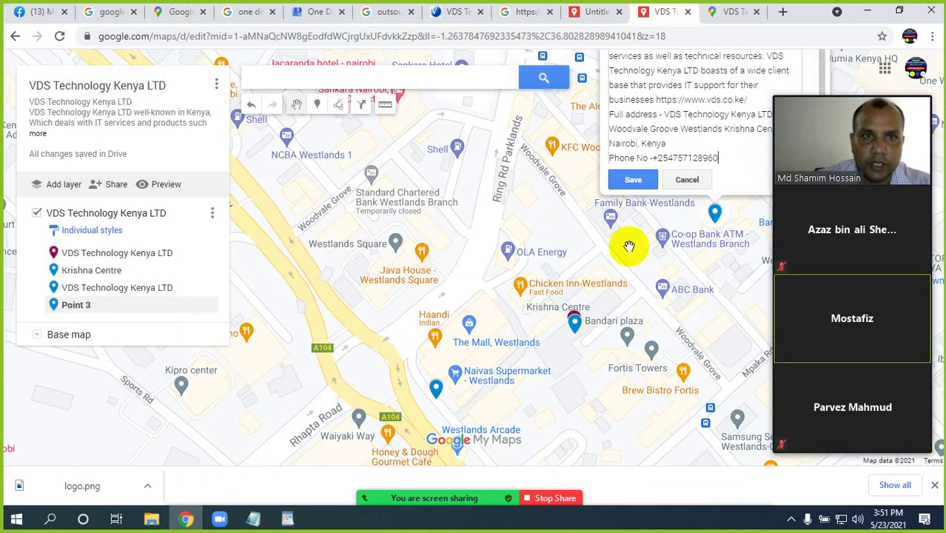
{"action": "scroll", "coordinate": [600, 231], "scroll_direction": "up", "scroll_amount": 5}
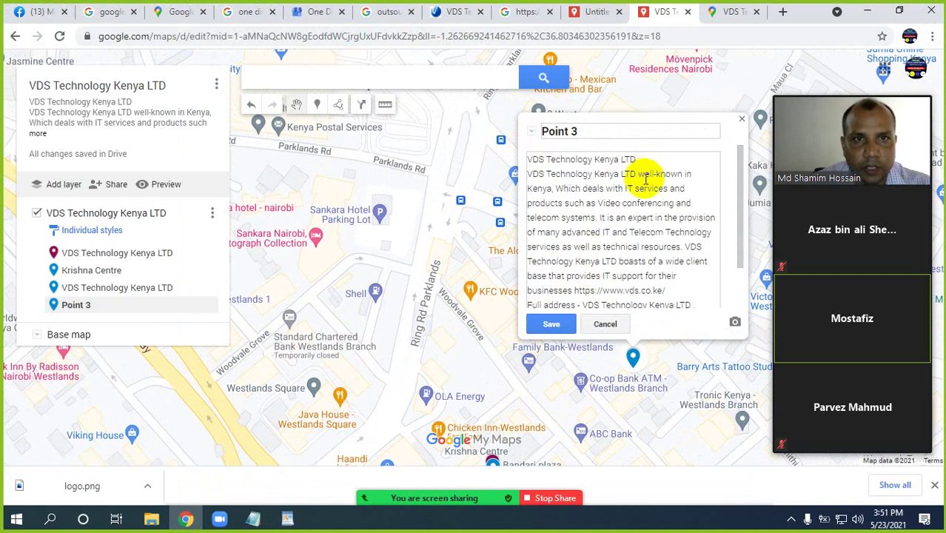
{"action": "left_click_drag", "start_coordinate": [637, 159], "coordinate": [517, 155]}
{"action": "key", "text": "ctrl+c"}
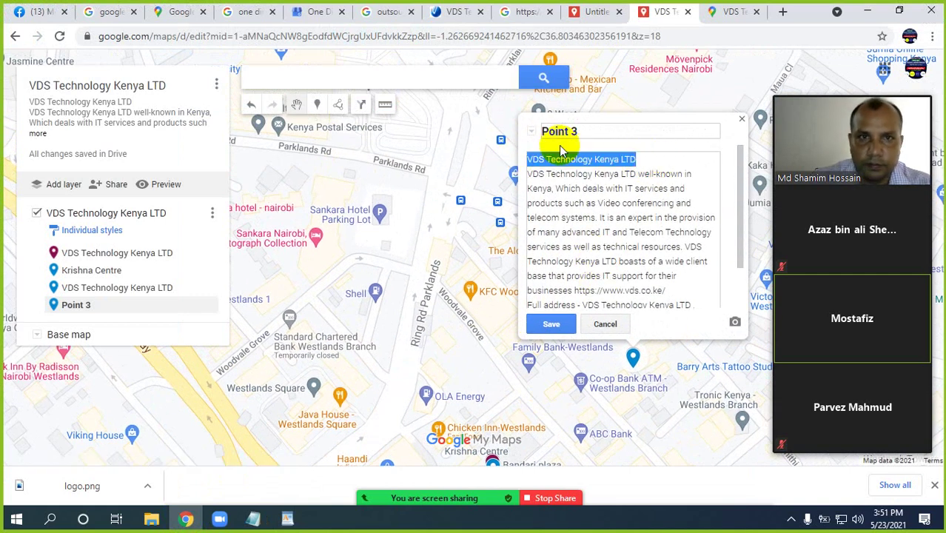
{"action": "left_click_drag", "start_coordinate": [592, 131], "coordinate": [543, 136]}
{"action": "key", "text": "ctrl+v"}
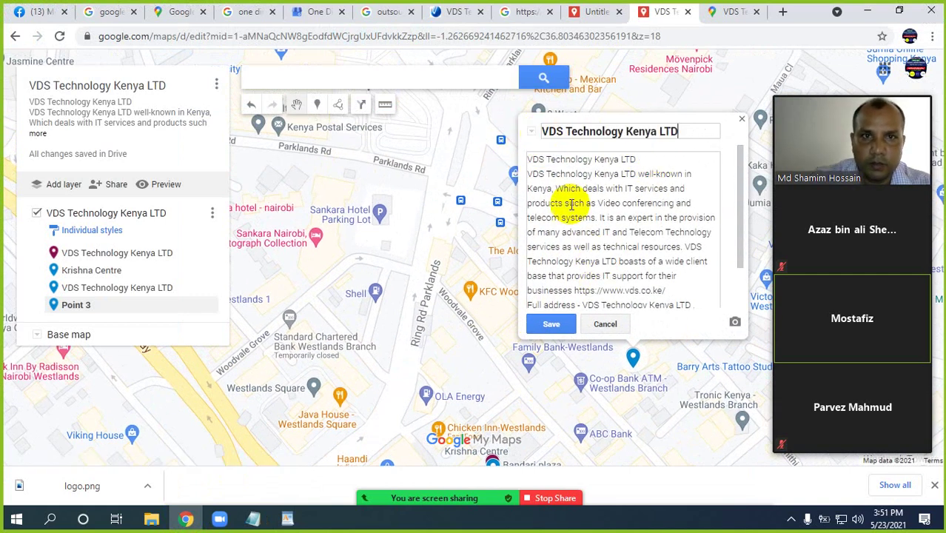
{"action": "left_click", "coordinate": [559, 325]}
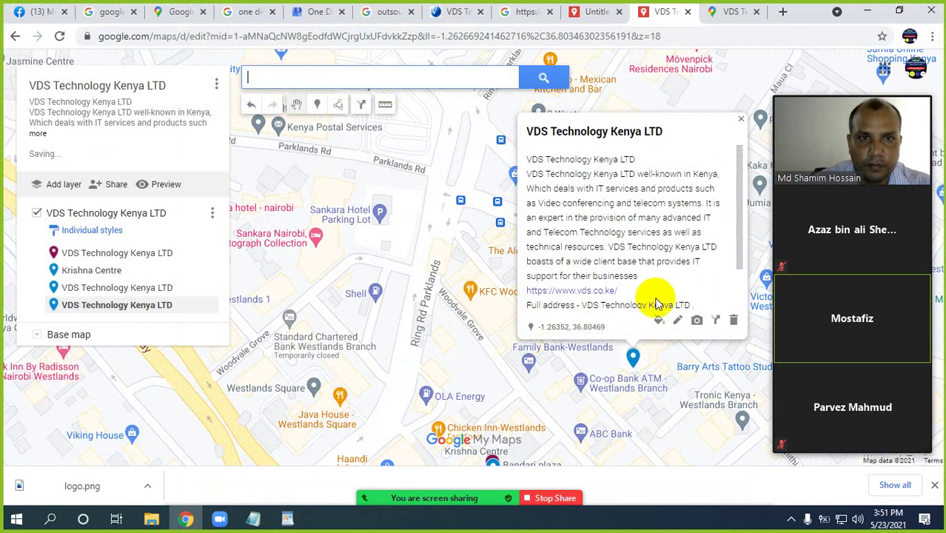
Upload the logo image to the Co-op Bank marker and save it
{"action": "left_click", "coordinate": [696, 317]}
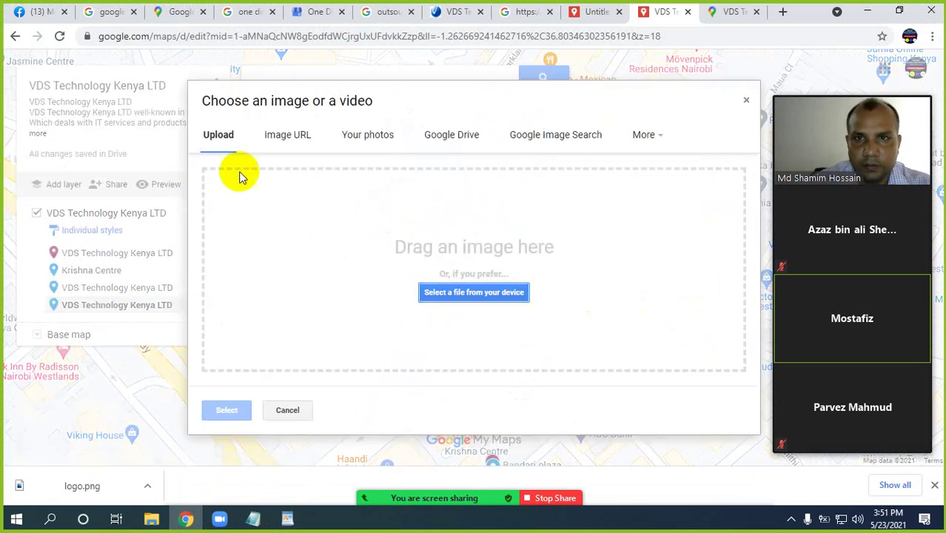
{"action": "left_click", "coordinate": [467, 296]}
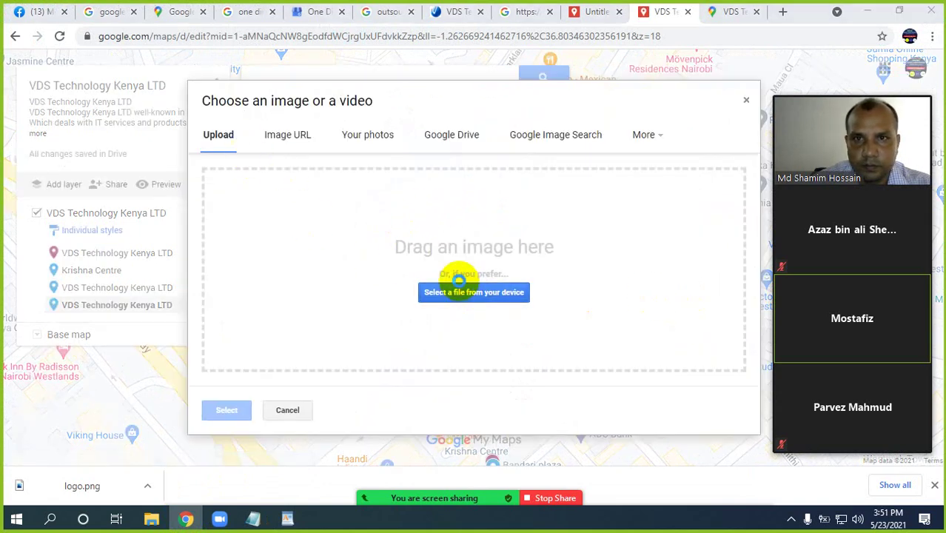
{"action": "double_click", "coordinate": [160, 132]}
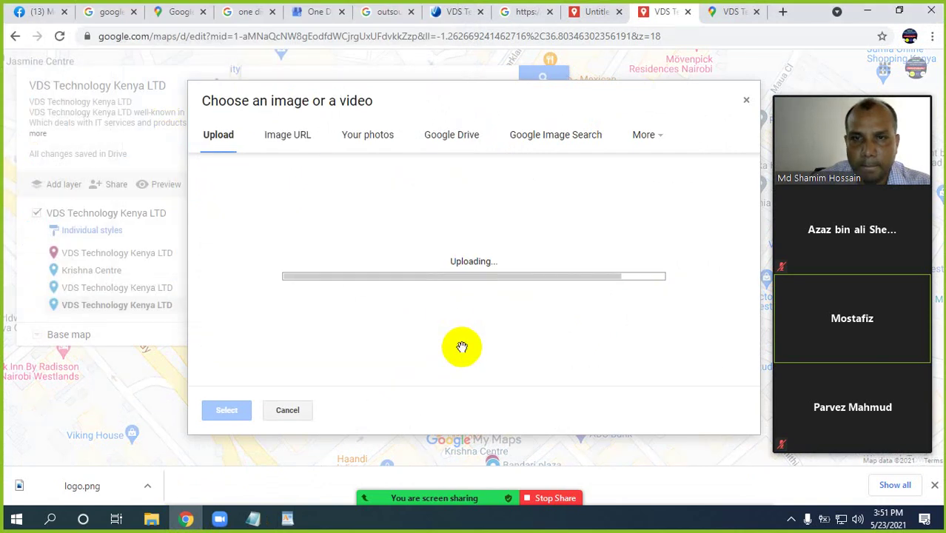
{"action": "left_click", "coordinate": [550, 327]}
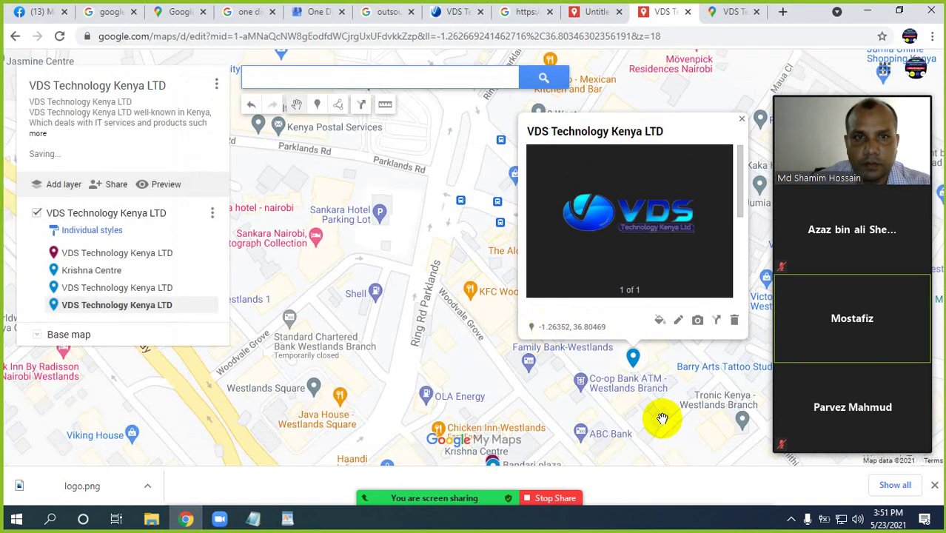
{"action": "left_click_drag", "start_coordinate": [666, 434], "coordinate": [676, 366]}
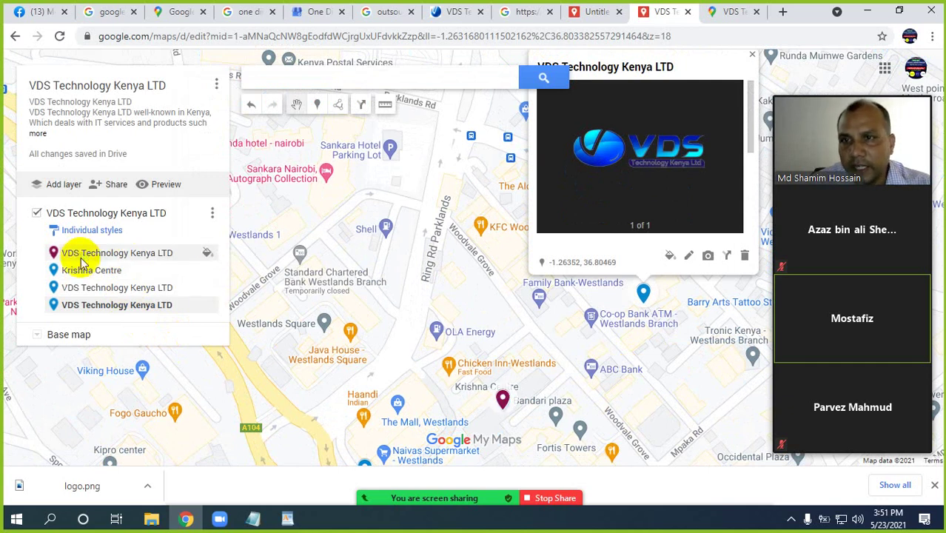
Try Sequence of numbers grouping, then set the layer back to Uniform style and expand its list
{"action": "left_click", "coordinate": [111, 234]}
{"action": "left_click", "coordinate": [160, 238]}
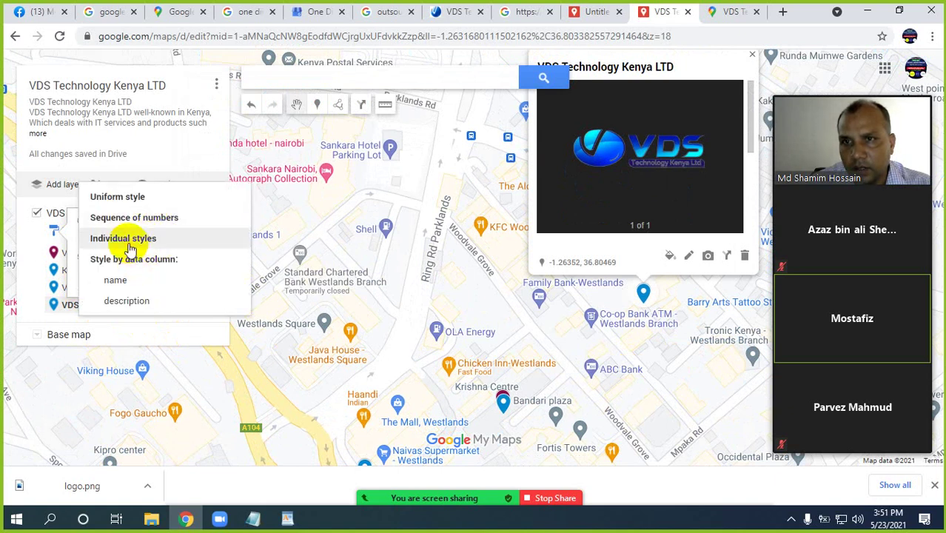
{"action": "left_click", "coordinate": [145, 224]}
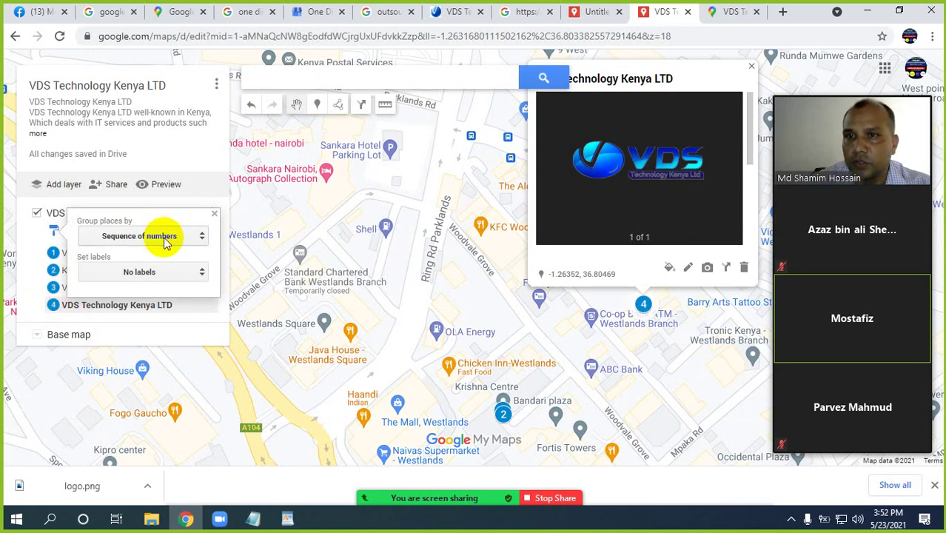
{"action": "left_click", "coordinate": [189, 238]}
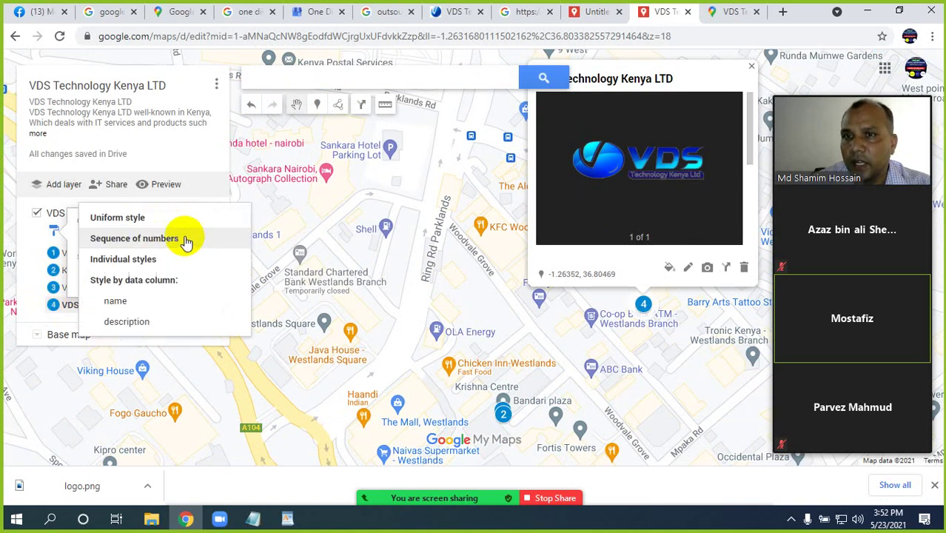
{"action": "left_click", "coordinate": [122, 218]}
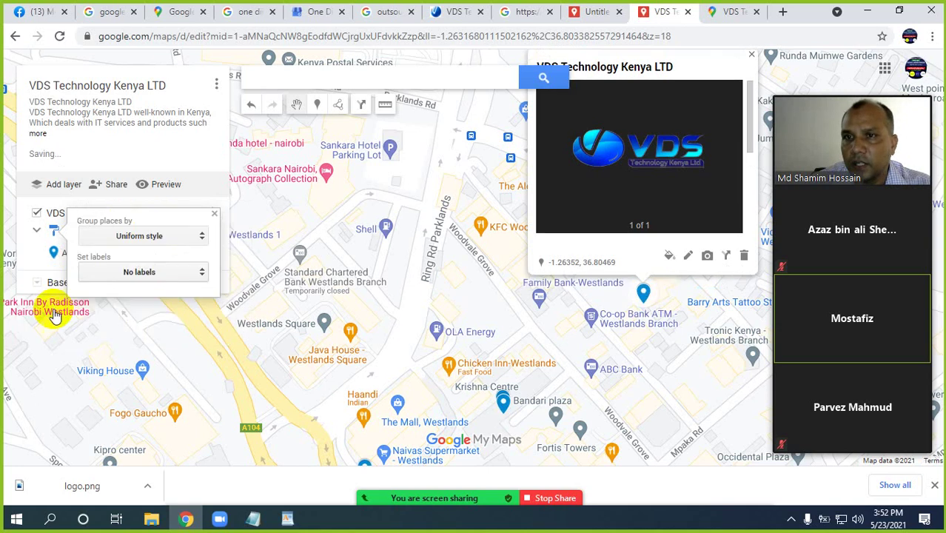
{"action": "left_click", "coordinate": [145, 242]}
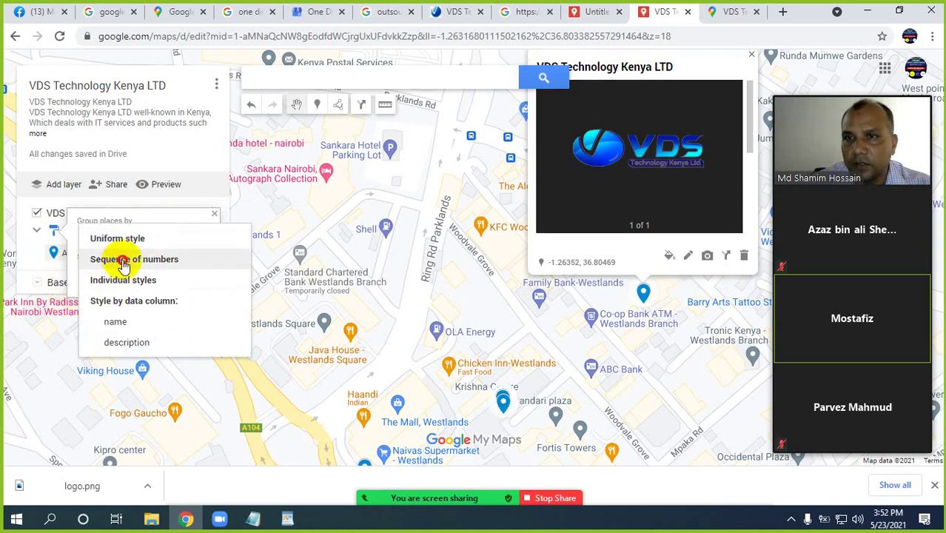
{"action": "left_click", "coordinate": [123, 259]}
{"action": "left_click", "coordinate": [154, 237]}
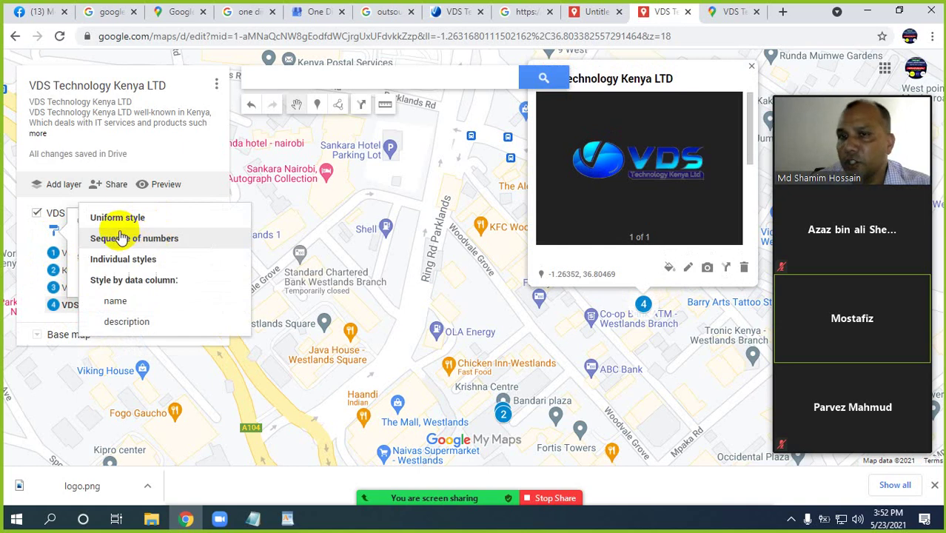
{"action": "left_click", "coordinate": [122, 217]}
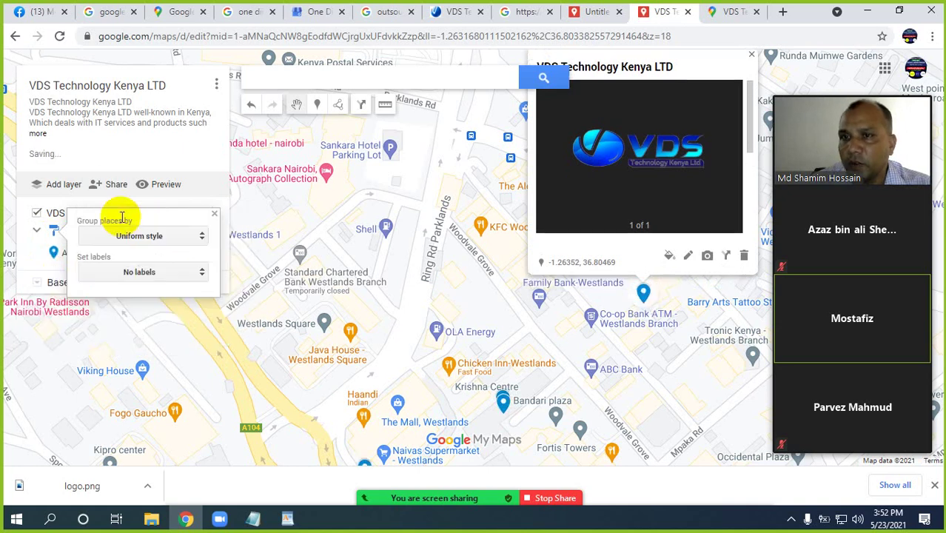
{"action": "left_click", "coordinate": [150, 317]}
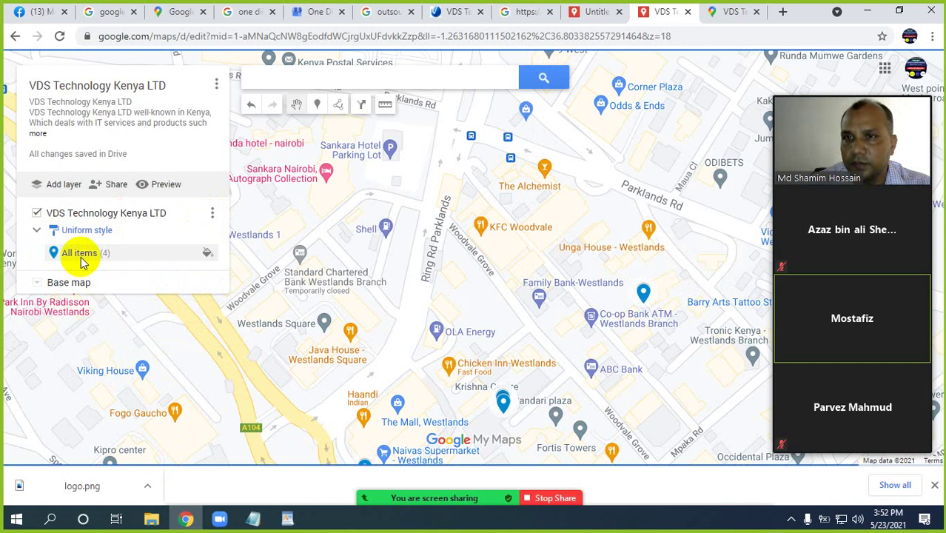
{"action": "left_click", "coordinate": [38, 231]}
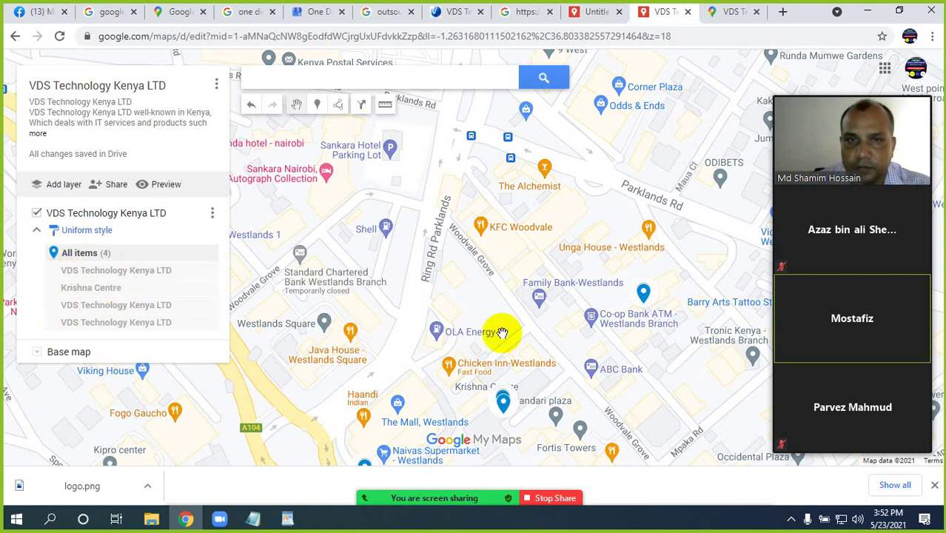
{"action": "left_click_drag", "start_coordinate": [644, 395], "coordinate": [633, 376]}
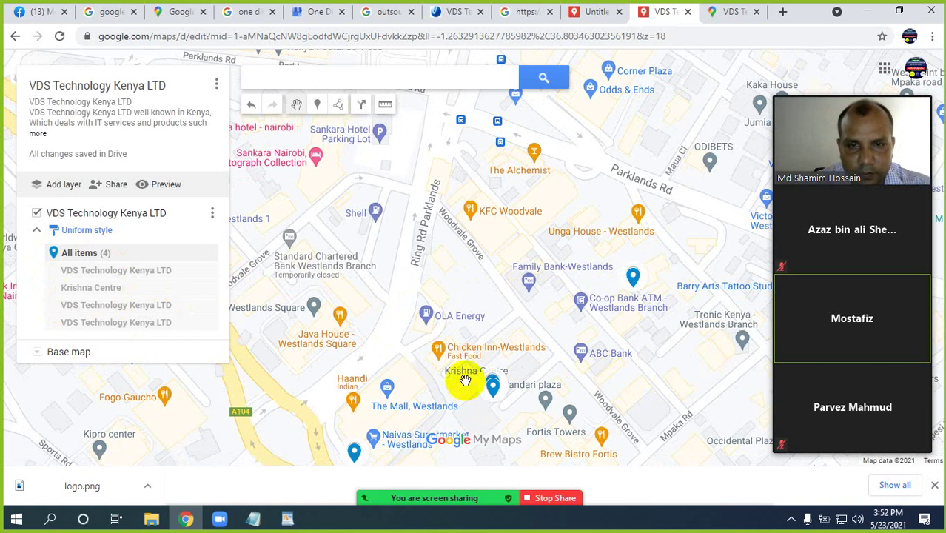
Drop a new marker, Point 4, on Ring Rd Parklands
{"action": "left_click", "coordinate": [317, 103]}
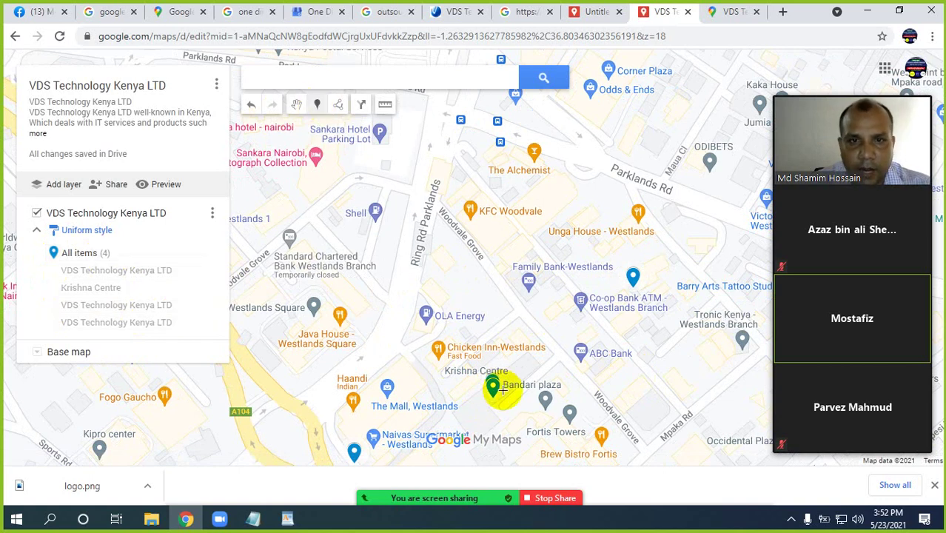
{"action": "left_click", "coordinate": [404, 263]}
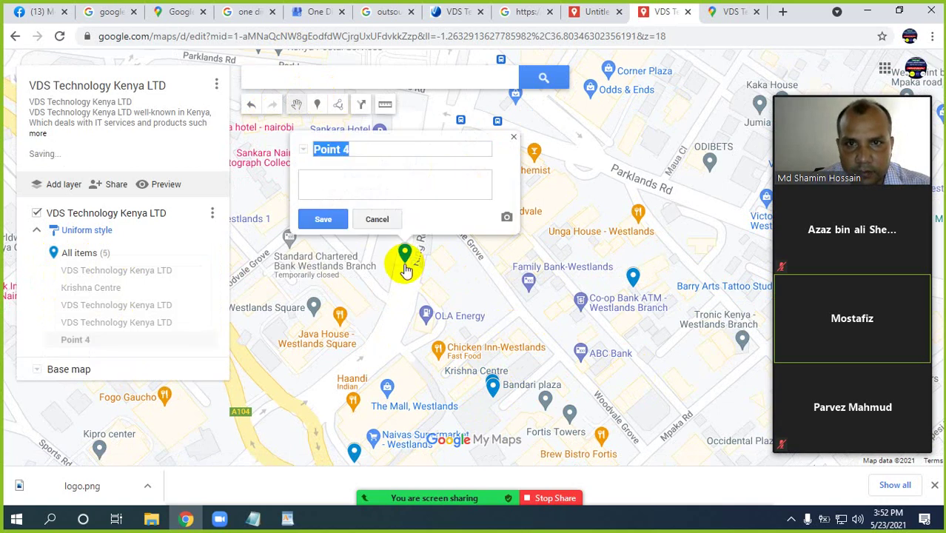
{"action": "left_click", "coordinate": [287, 519]}
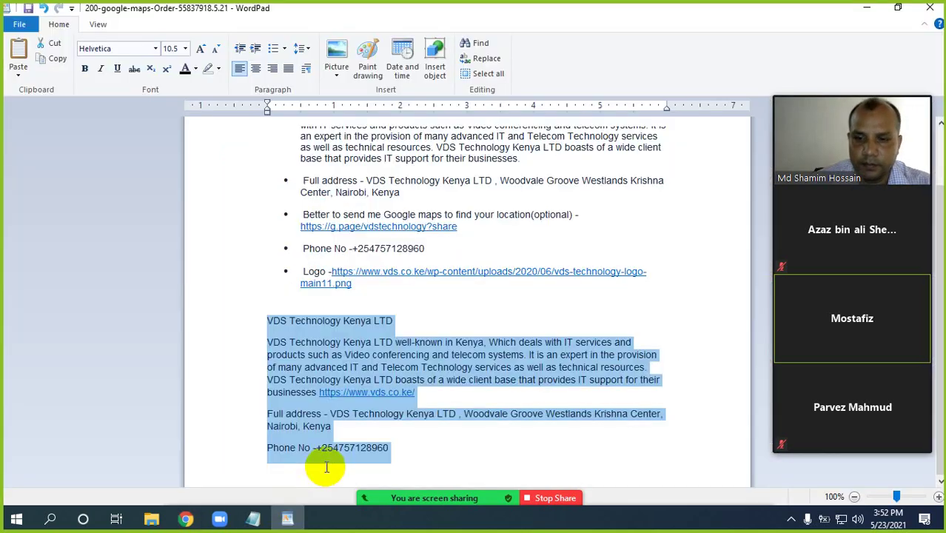
{"action": "left_click", "coordinate": [186, 518]}
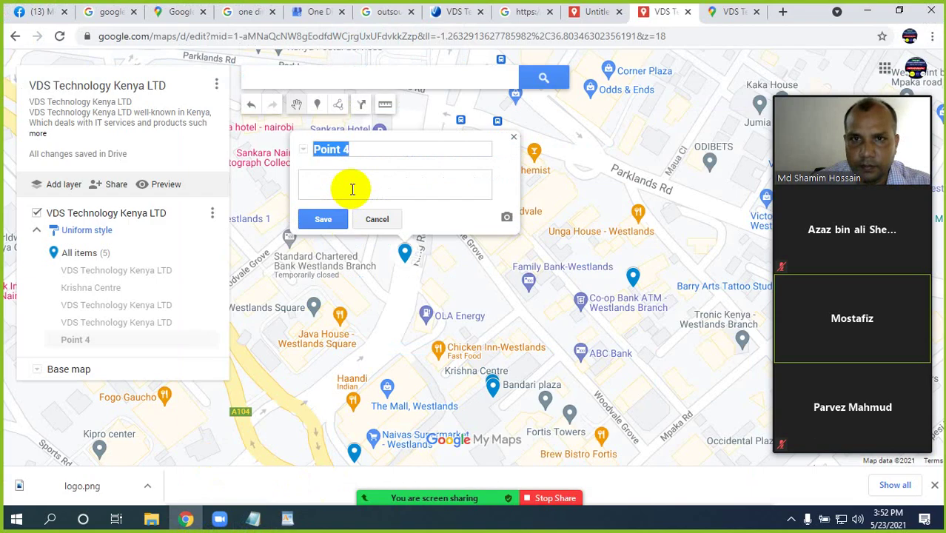
Give Point 4 the company description and the title 'VDS Technology Kenya LTD', then save
{"action": "key", "text": "ctrl+v"}
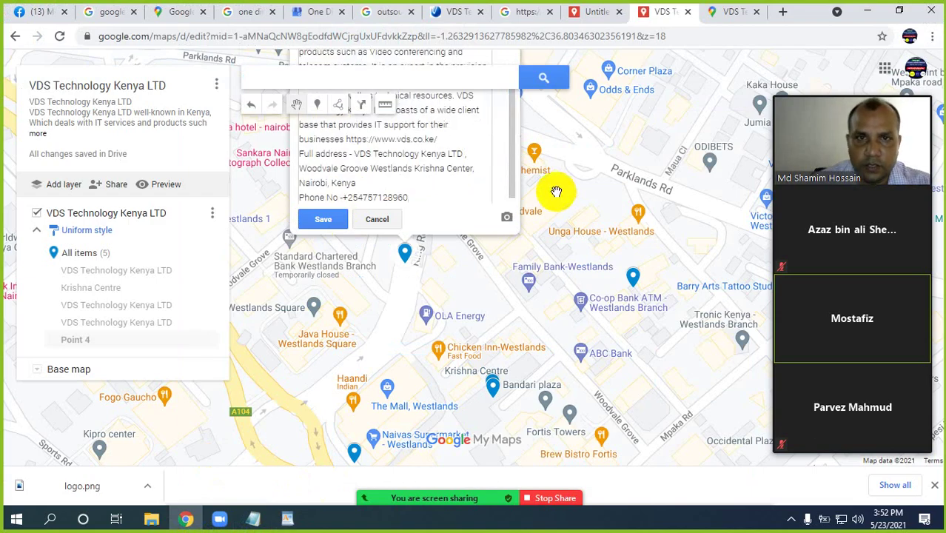
{"action": "scroll", "coordinate": [436, 222], "scroll_direction": "up", "scroll_amount": 5}
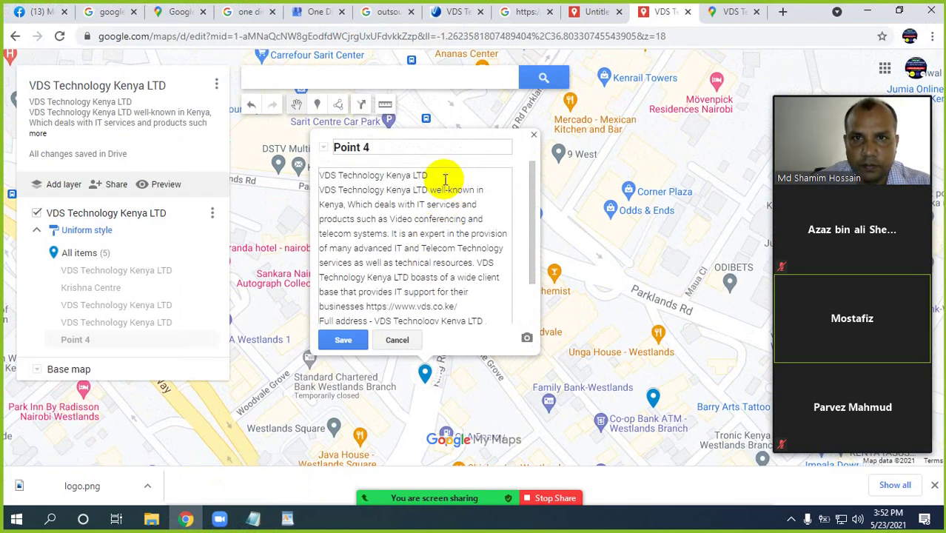
{"action": "left_click_drag", "start_coordinate": [428, 175], "coordinate": [328, 174]}
{"action": "key", "text": "ctrl+c"}
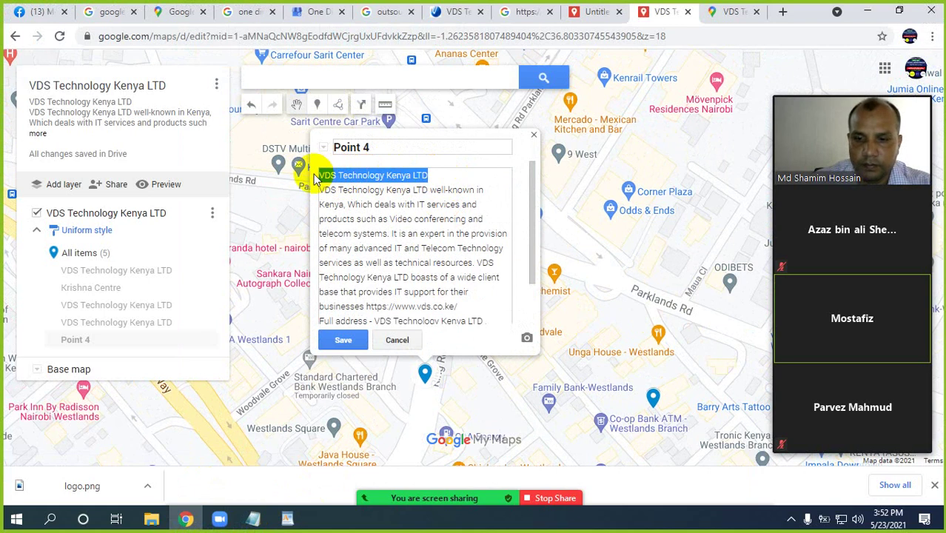
{"action": "left_click_drag", "start_coordinate": [379, 146], "coordinate": [336, 146]}
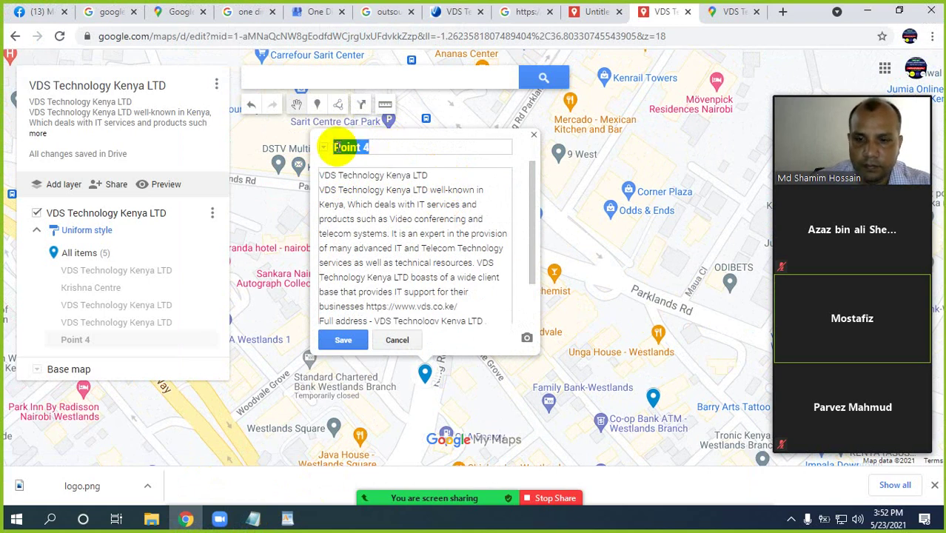
{"action": "key", "text": "ctrl+v"}
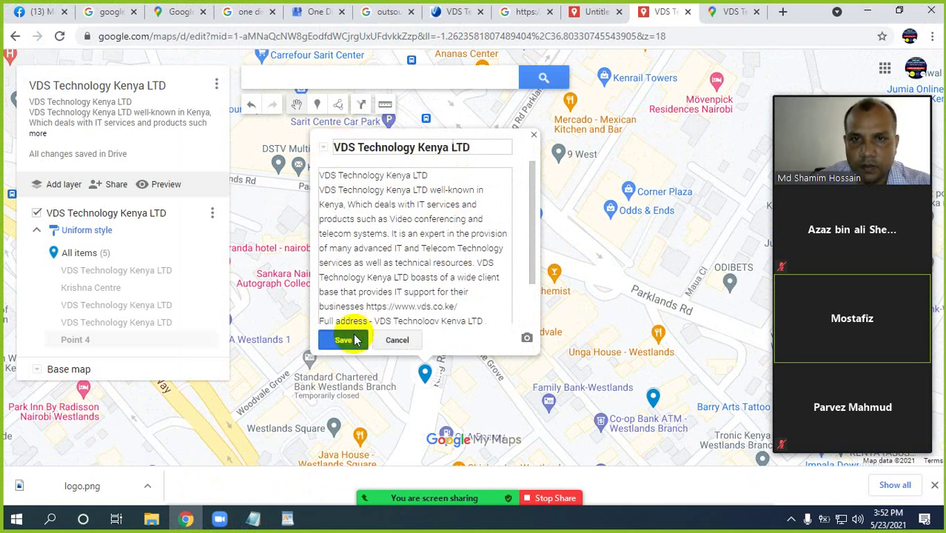
{"action": "left_click", "coordinate": [344, 340]}
Attach the VDS logo image from the computer to the marker and save
{"action": "left_click", "coordinate": [489, 337]}
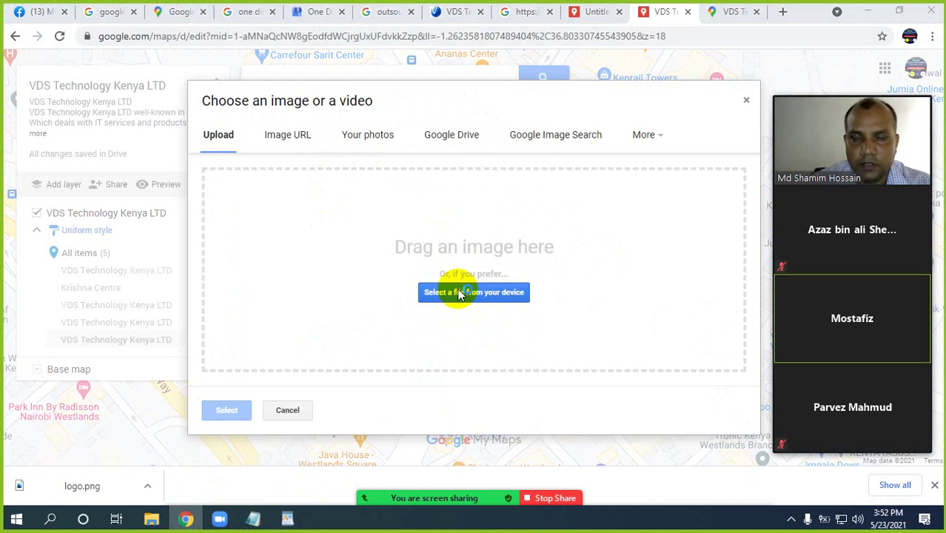
{"action": "left_click", "coordinate": [461, 293]}
{"action": "left_click", "coordinate": [183, 132]}
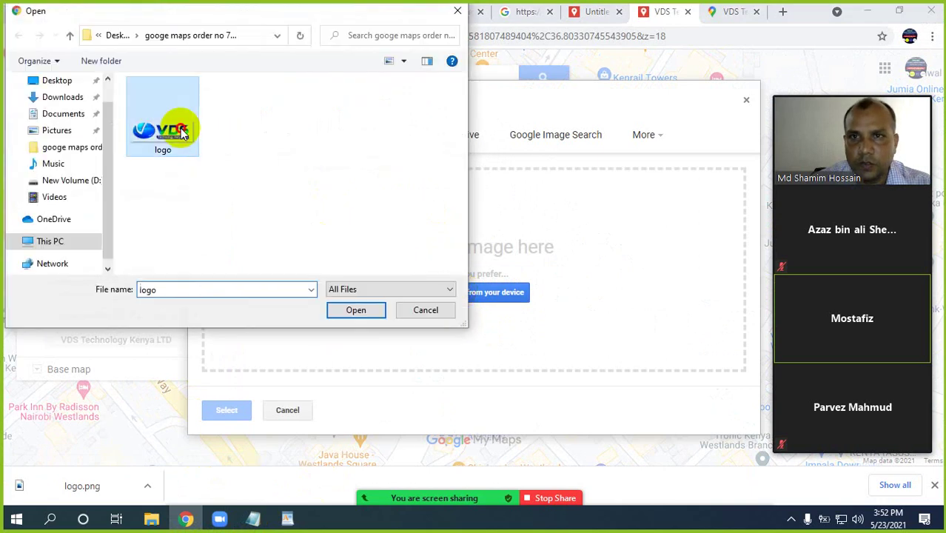
{"action": "double_click", "coordinate": [180, 139]}
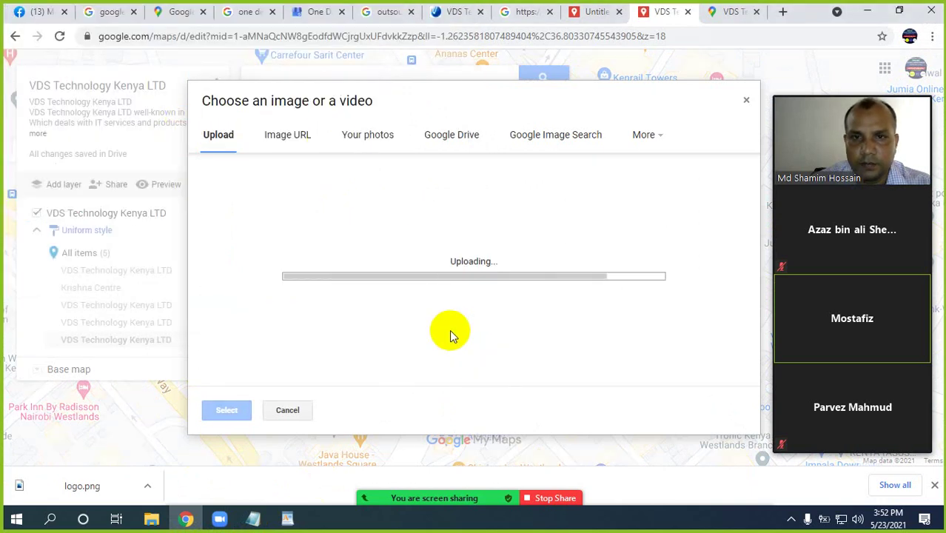
{"action": "left_click", "coordinate": [340, 338]}
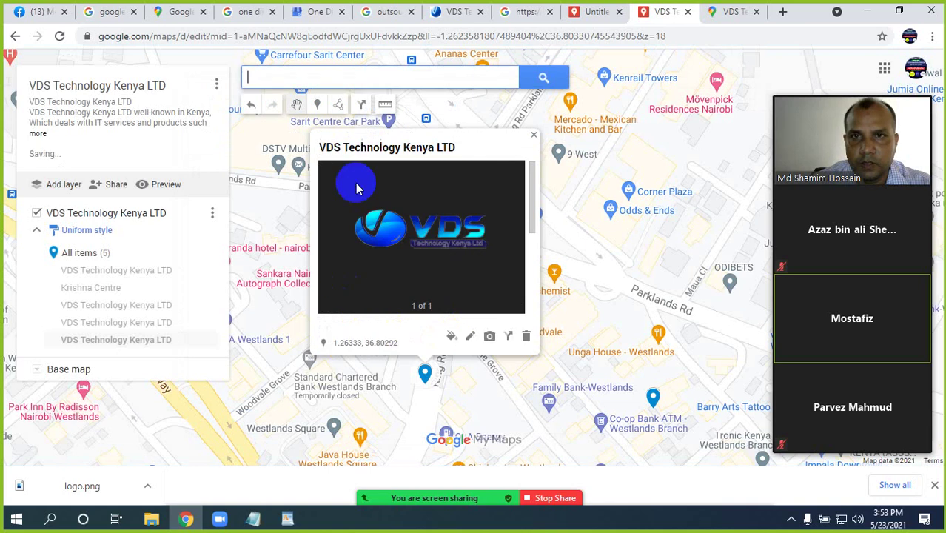
Switch to the Add marker tool to place another marker
{"action": "left_click", "coordinate": [317, 105]}
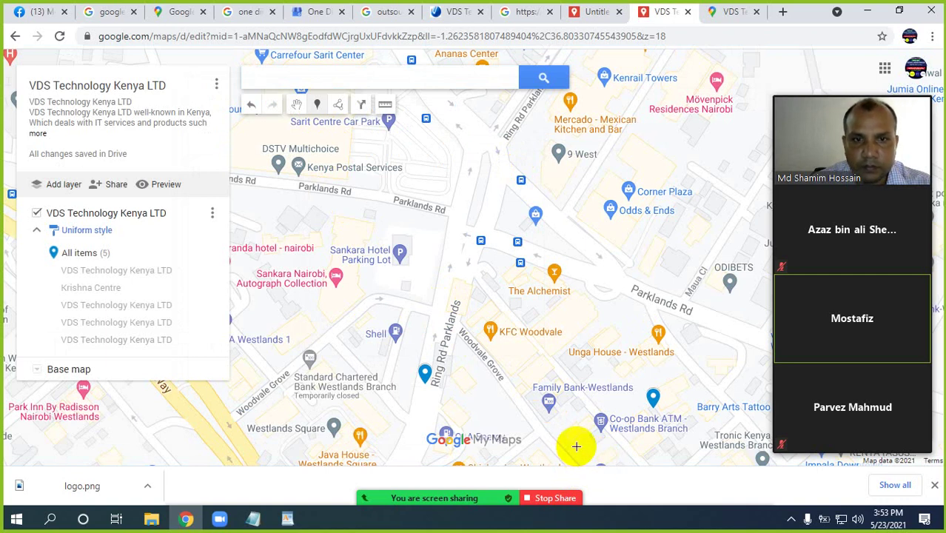
Drop a new marker near Co-op Bank ATM, below Family Bank-Westlands
{"action": "left_click", "coordinate": [576, 447]}
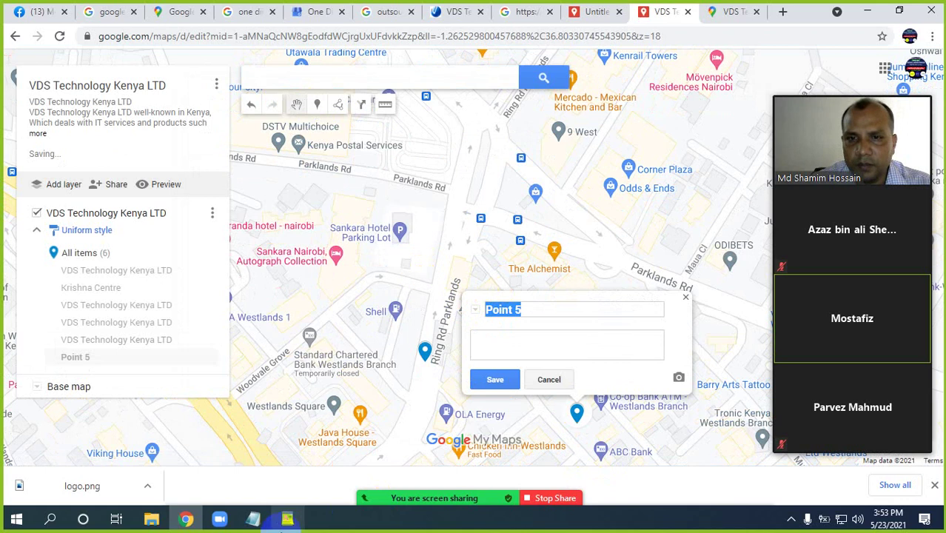
{"action": "left_click", "coordinate": [286, 520]}
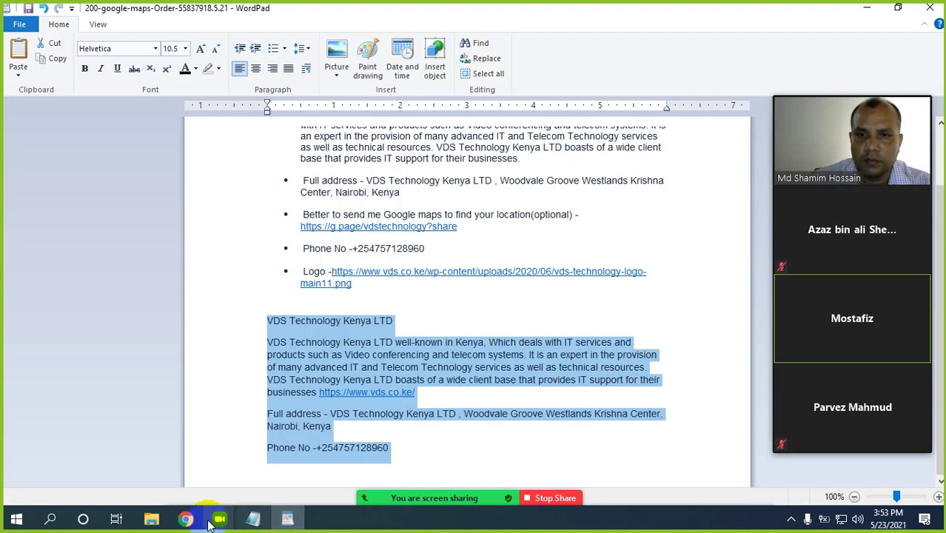
{"action": "left_click", "coordinate": [186, 519]}
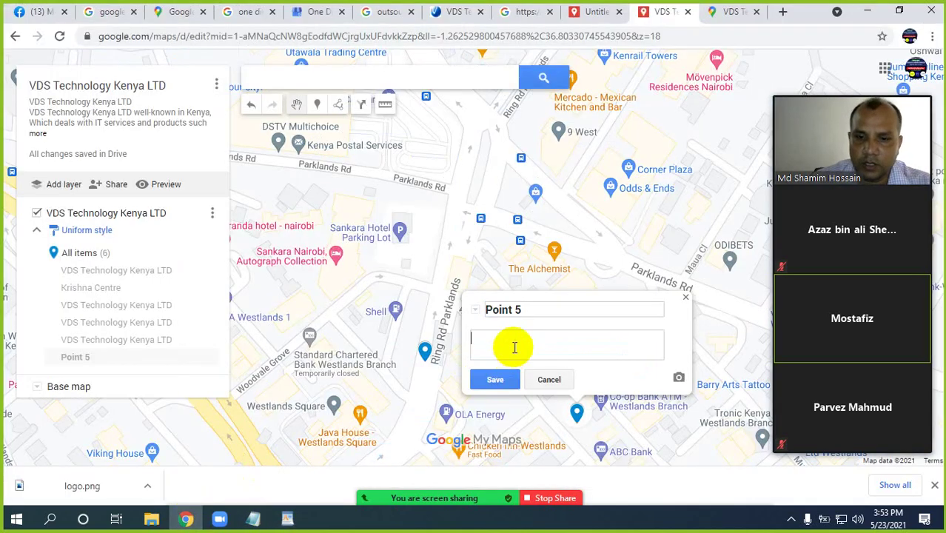
Give Point 5 the company description and the title 'VDS Technology Kenya LTD', then save
{"action": "key", "text": "ctrl+v"}
{"action": "scroll", "coordinate": [565, 317], "scroll_direction": "up", "scroll_amount": 3}
{"action": "left_click", "coordinate": [564, 214]}
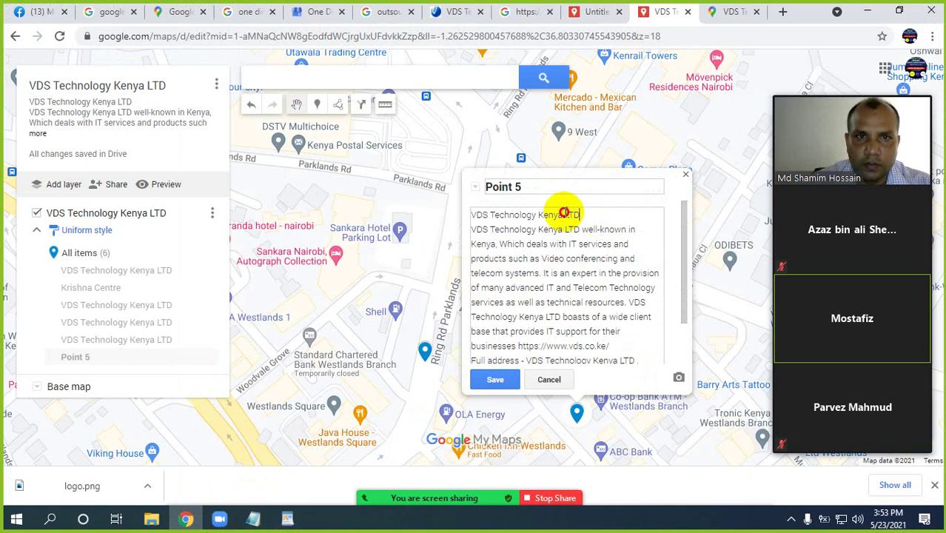
{"action": "left_click_drag", "start_coordinate": [564, 213], "coordinate": [470, 208]}
{"action": "key", "text": "ctrl+c"}
{"action": "left_click", "coordinate": [506, 185]}
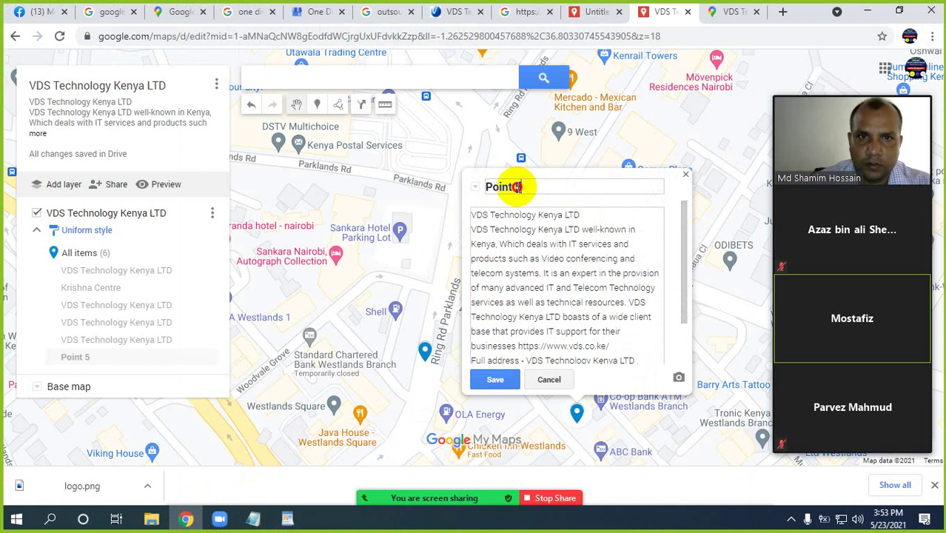
{"action": "key", "text": "ctrl+a"}
{"action": "key", "text": "ctrl+v"}
{"action": "left_click", "coordinate": [495, 379]}
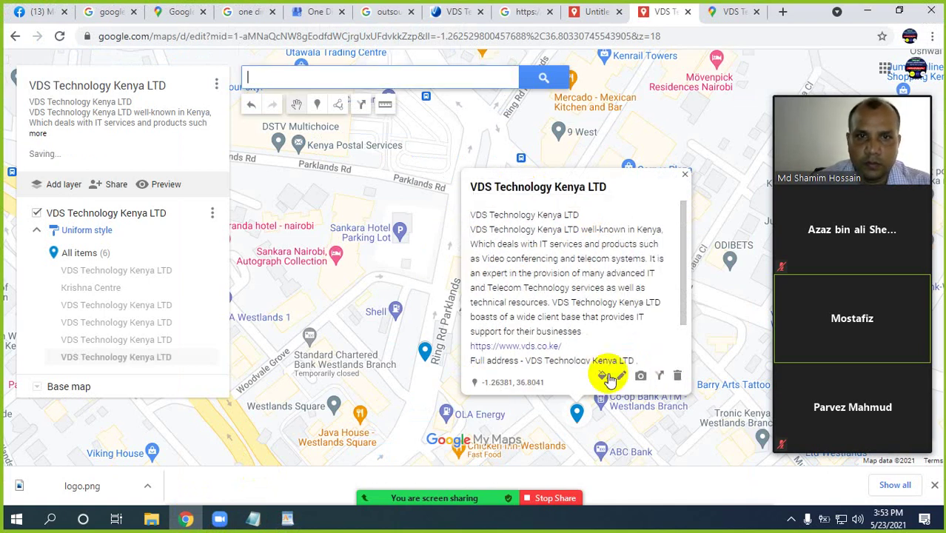
Attach the VDS logo image to the new marker and save it
{"action": "left_click", "coordinate": [640, 376]}
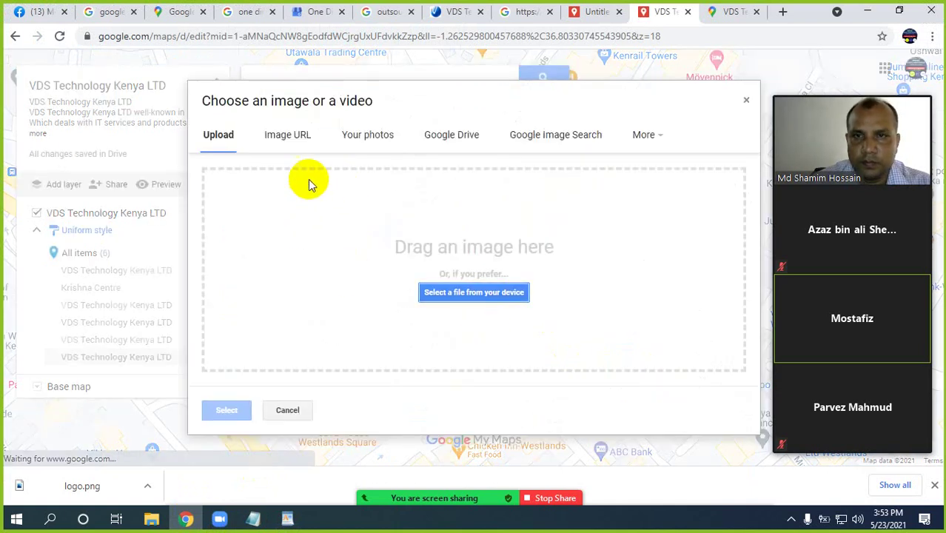
{"action": "left_click", "coordinate": [475, 262]}
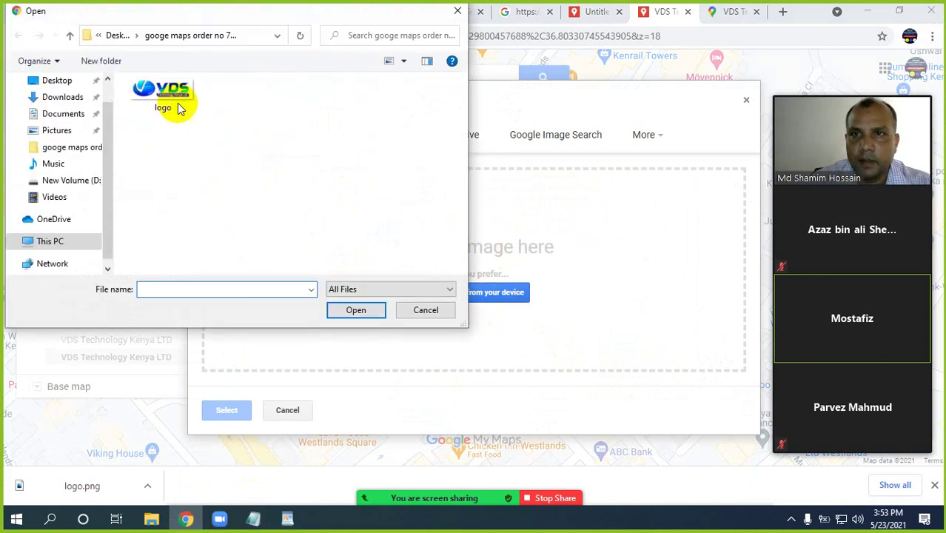
{"action": "left_click", "coordinate": [183, 101]}
{"action": "left_click", "coordinate": [354, 309]}
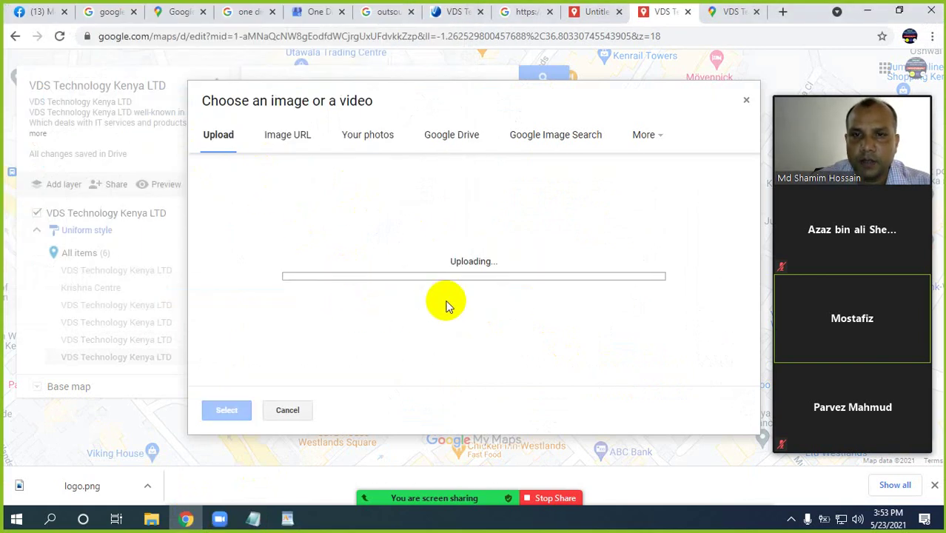
{"action": "left_click", "coordinate": [502, 381]}
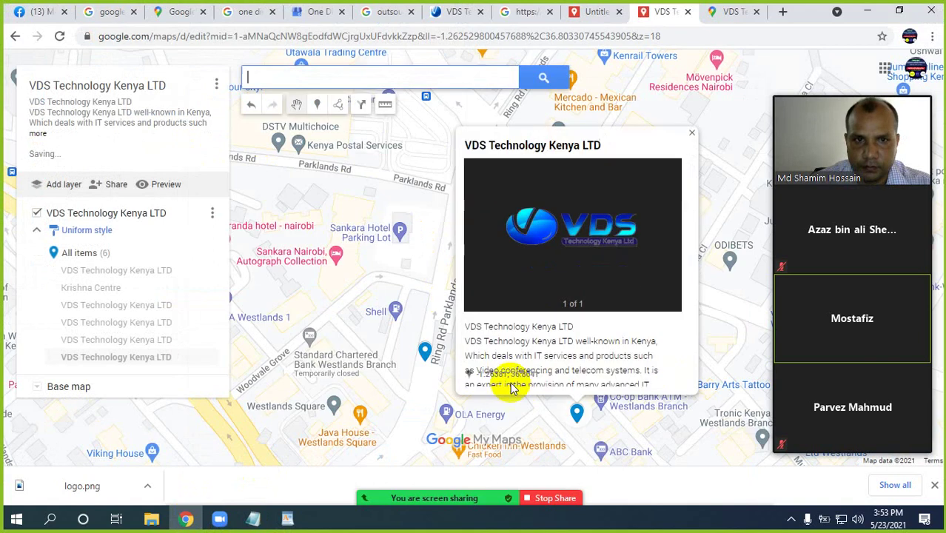
{"action": "left_click_drag", "start_coordinate": [669, 450], "coordinate": [626, 354]}
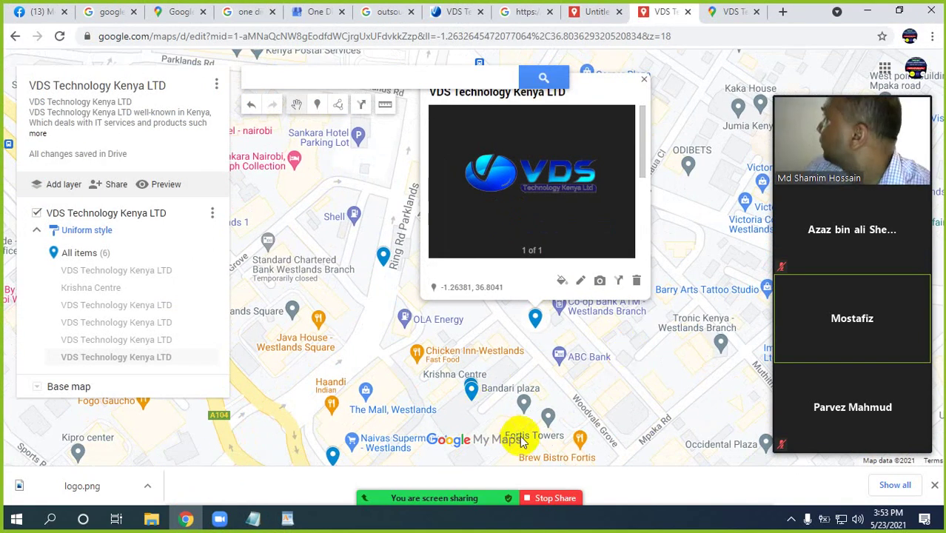
{"action": "left_click_drag", "start_coordinate": [460, 407], "coordinate": [462, 374]}
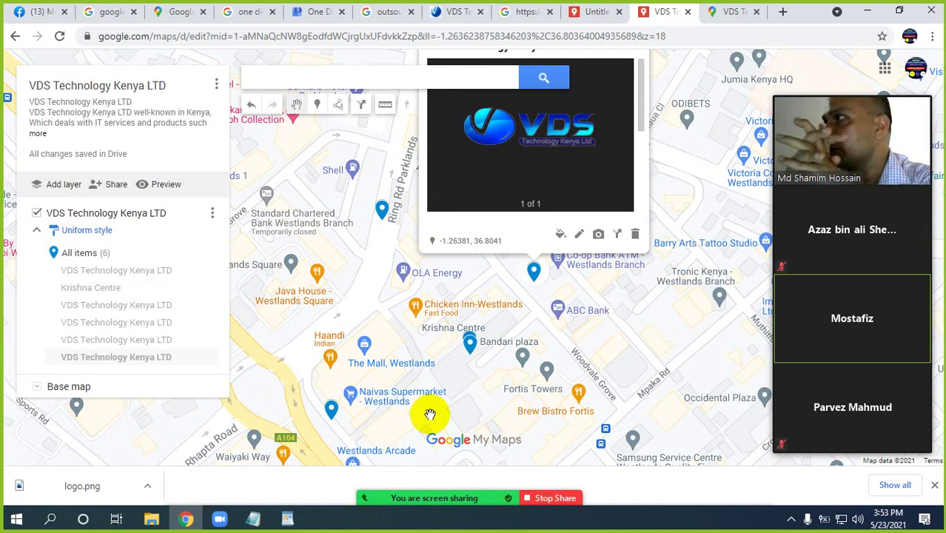
{"action": "mouse_move", "coordinate": [562, 460]}
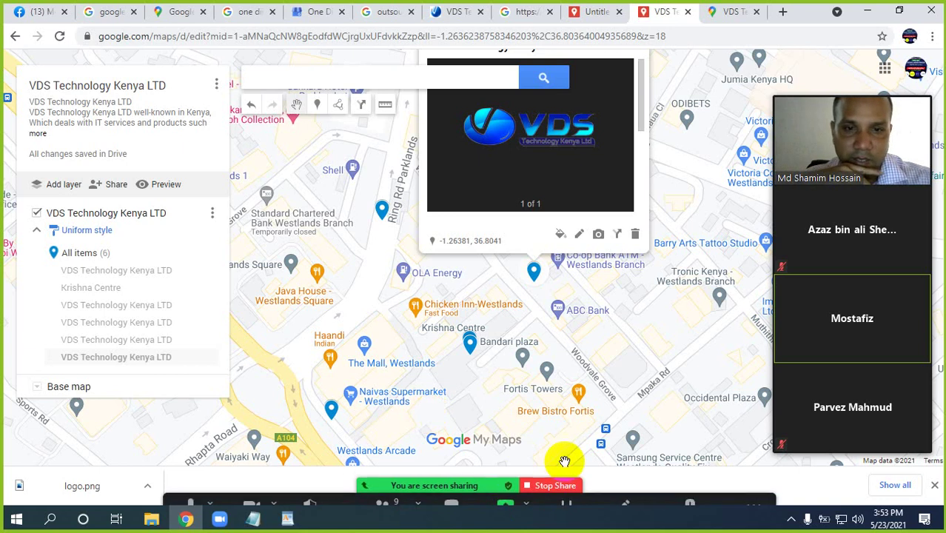
{"action": "left_click", "coordinate": [792, 520]}
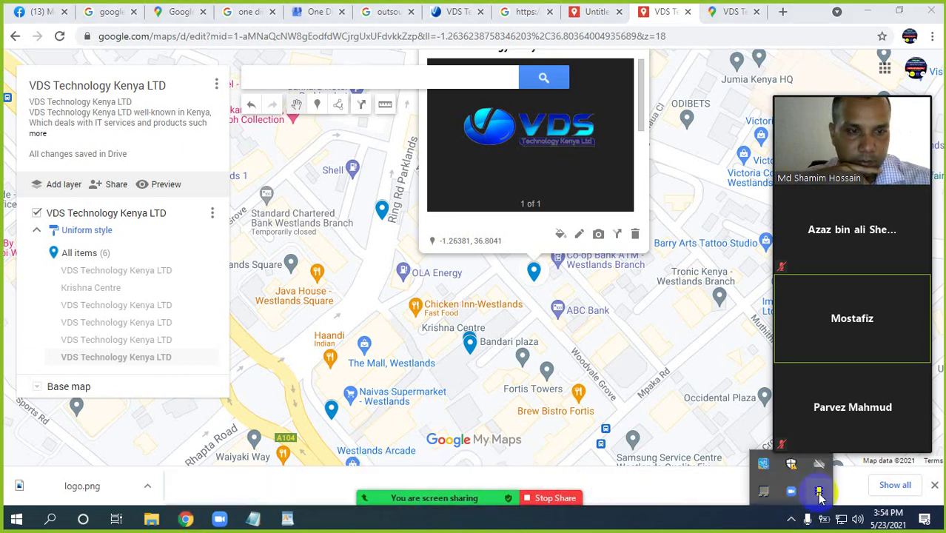